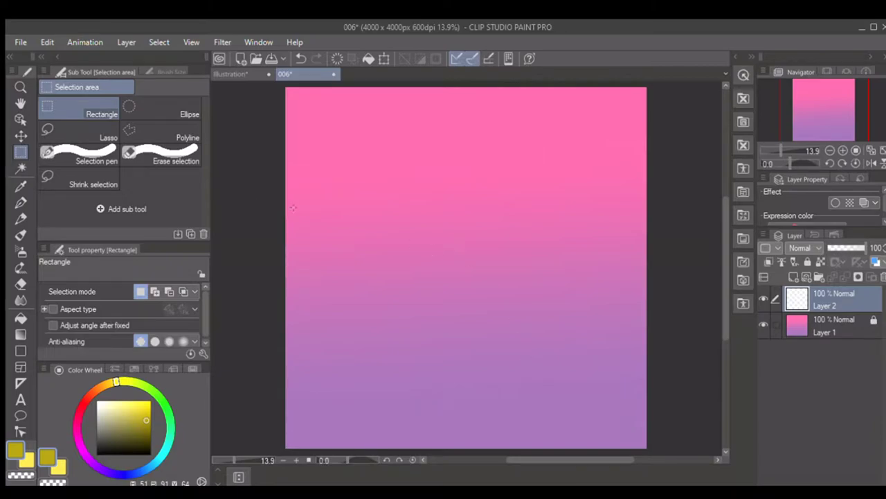
Choose the Round mixing brush with a muted yellow color and set its brush size to 40.
click(21, 235)
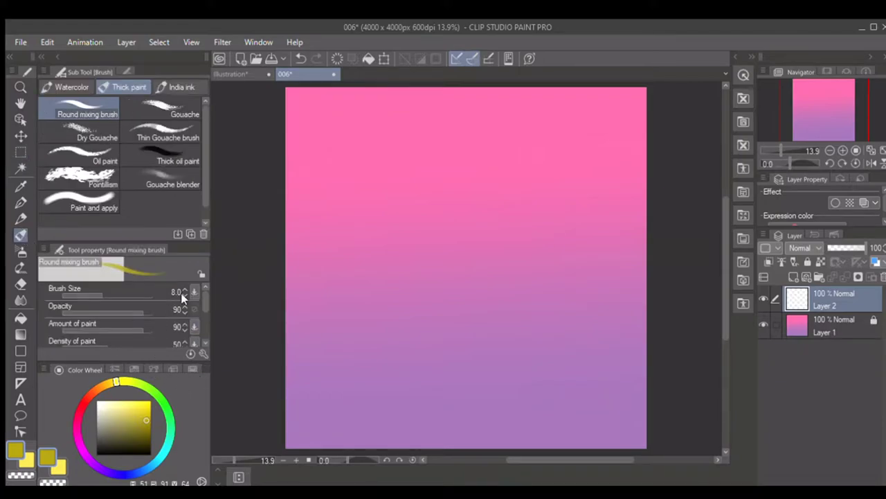
click(135, 414)
key(bracketright)
key(bracketright)
key(bracketright)
key(bracketright)
key(bracketright)
key(bracketright)
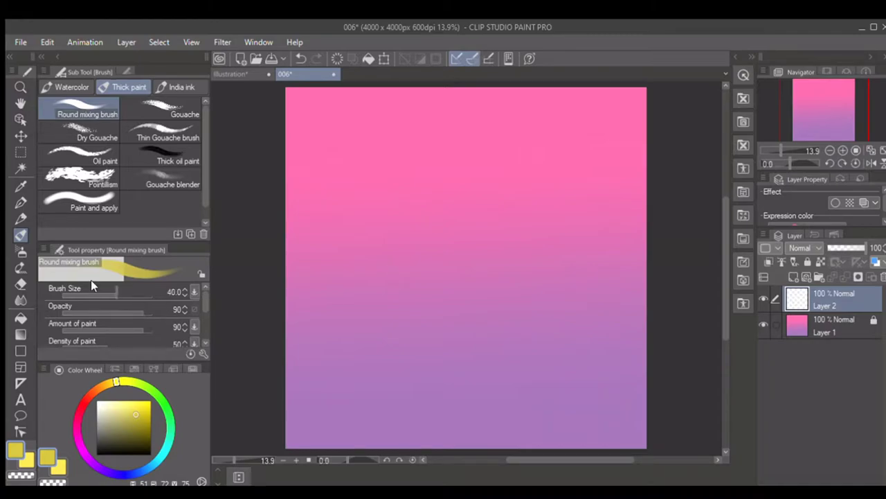
At brush size 50, sketch a head oval with a vertical center line and two curved horizontal guidelines in the canvas's upper-left area.
drag(233, 459, 237, 459)
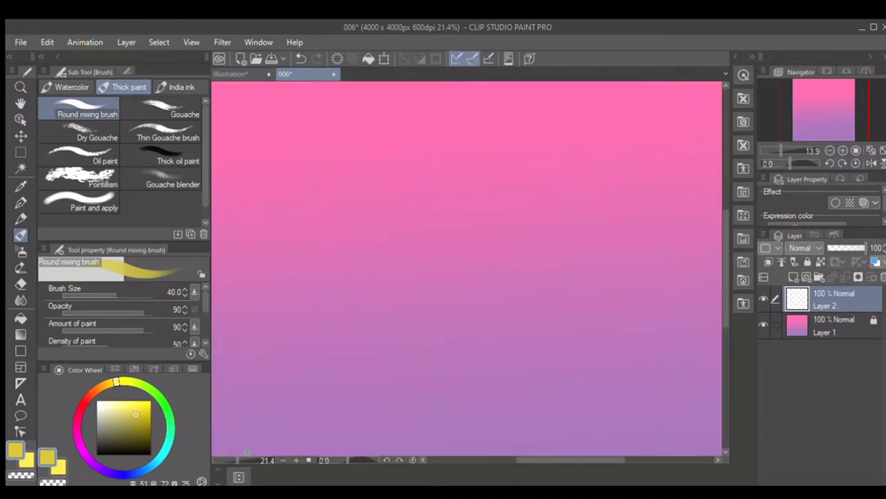
drag(585, 459, 572, 459)
drag(720, 268, 719, 234)
key(bracketright)
key(bracketright)
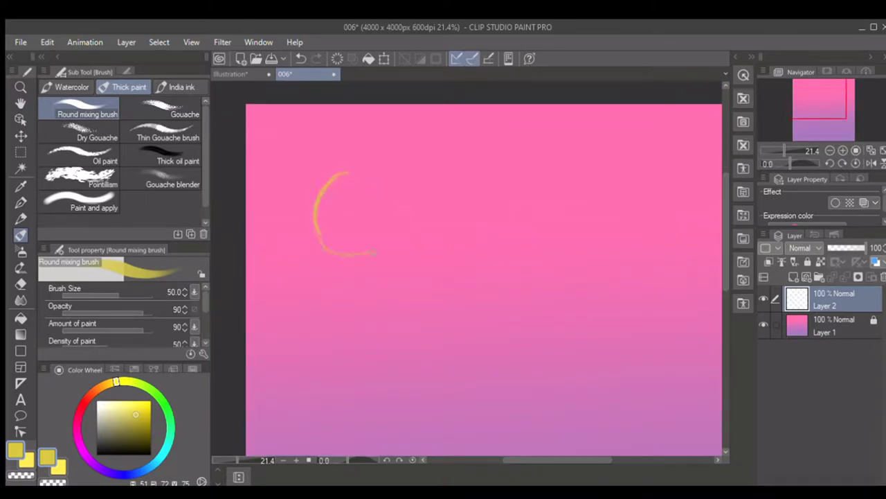
mouse_move(348, 170)
mouse_down()
mouse_move(335, 258)
mouse_move(379, 187)
mouse_move(334, 199)
mouse_move(348, 180)
mouse_move(349, 272)
mouse_up()
drag(421, 198, 289, 198)
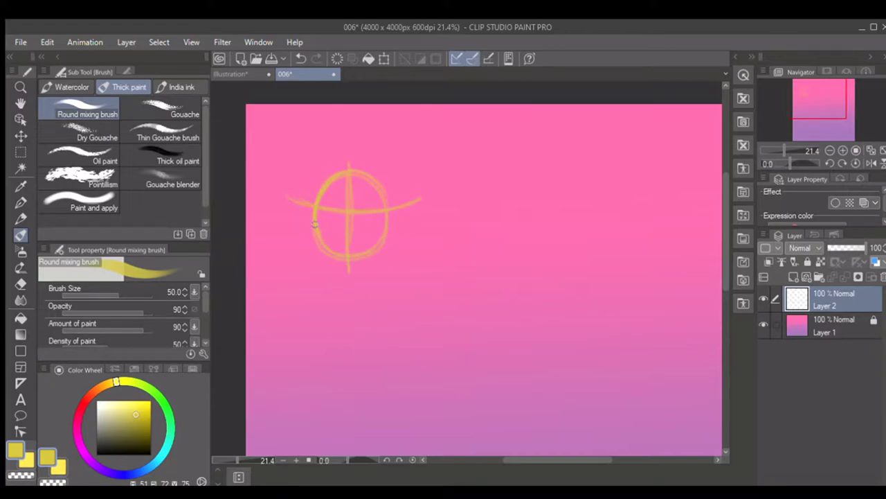
scroll(388, 243, up, 1)
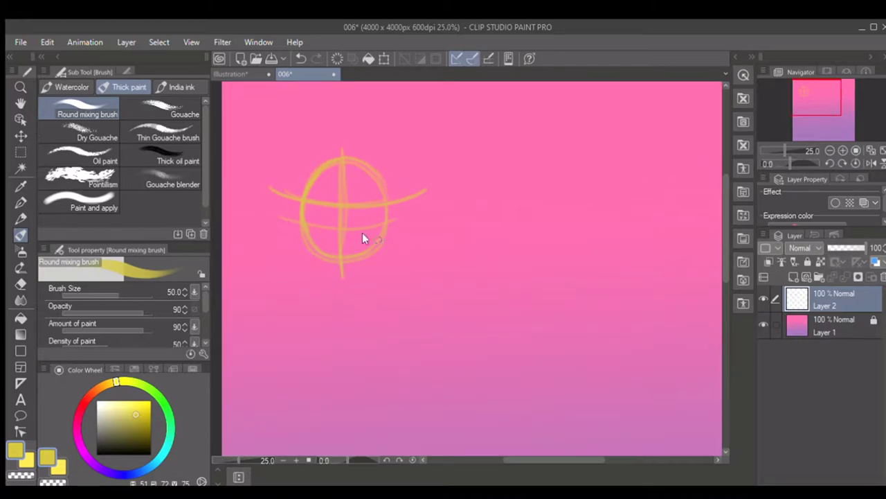
Outline the right-hand eye on the upper guideline in dark olive at brush size 17.
scroll(362, 232, up, 4)
drag(549, 454, 537, 457)
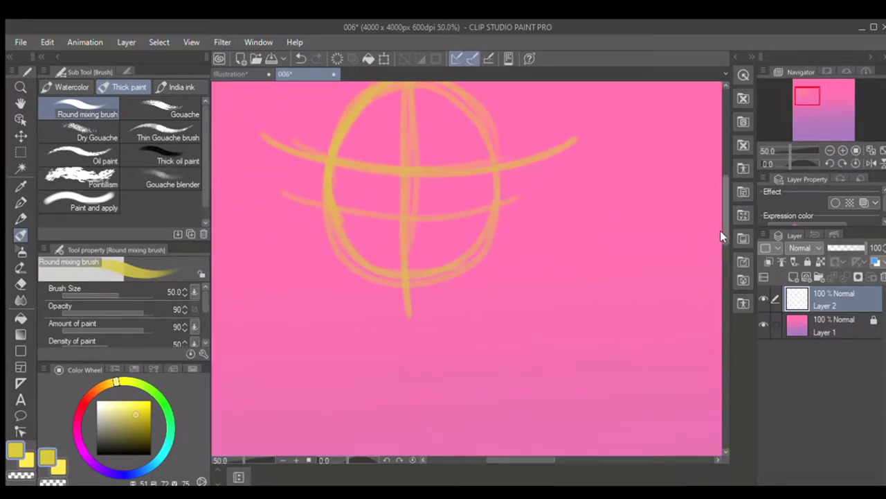
drag(723, 231, 723, 215)
click(147, 428)
key([)
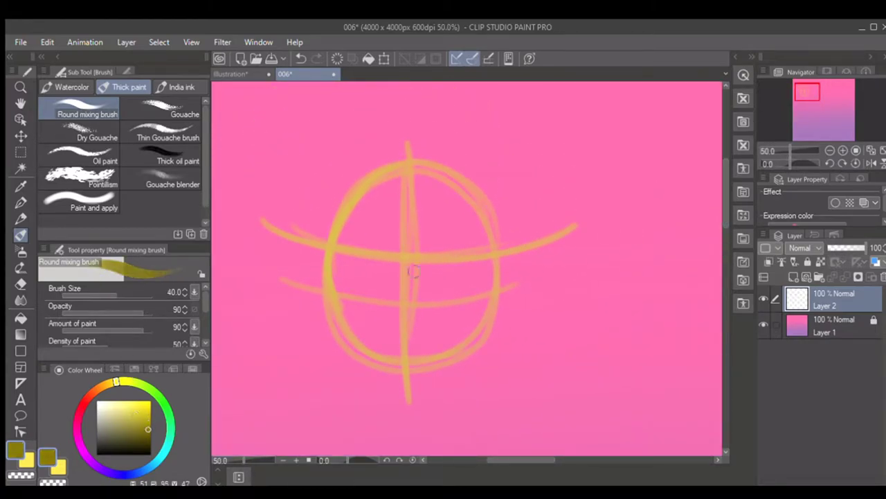
key(bracketleft)
drag(417, 257, 432, 251)
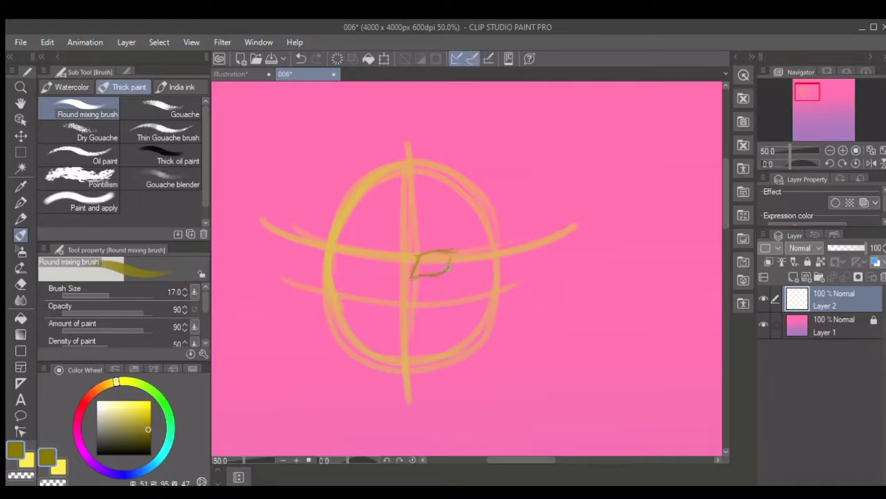
Outline the left-hand eye on the upper guideline at brush size 15, redoing its first inner-corner stroke.
drag(237, 457, 247, 457)
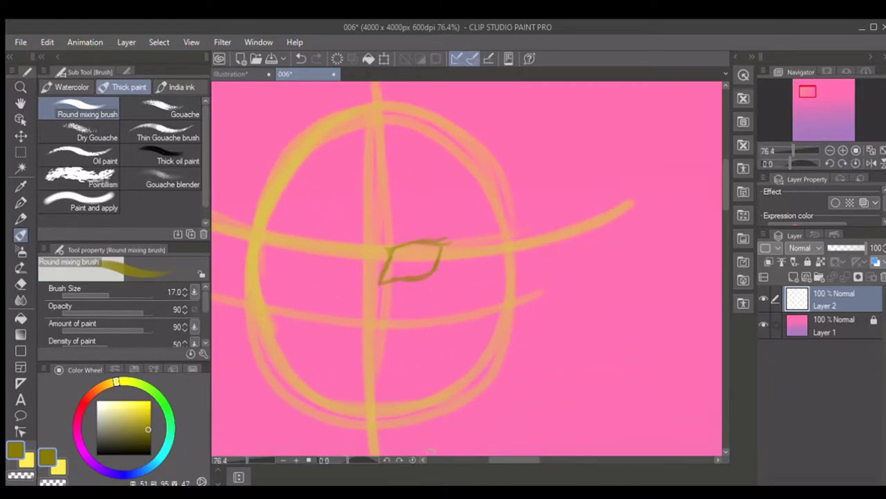
drag(529, 459, 523, 459)
drag(395, 252, 403, 282)
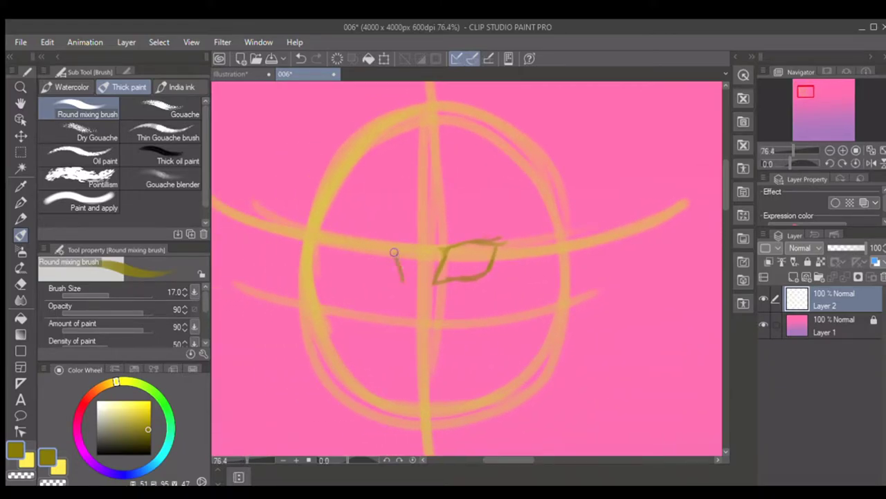
key(ctrl+z)
key([)
drag(391, 254, 400, 280)
drag(388, 249, 344, 247)
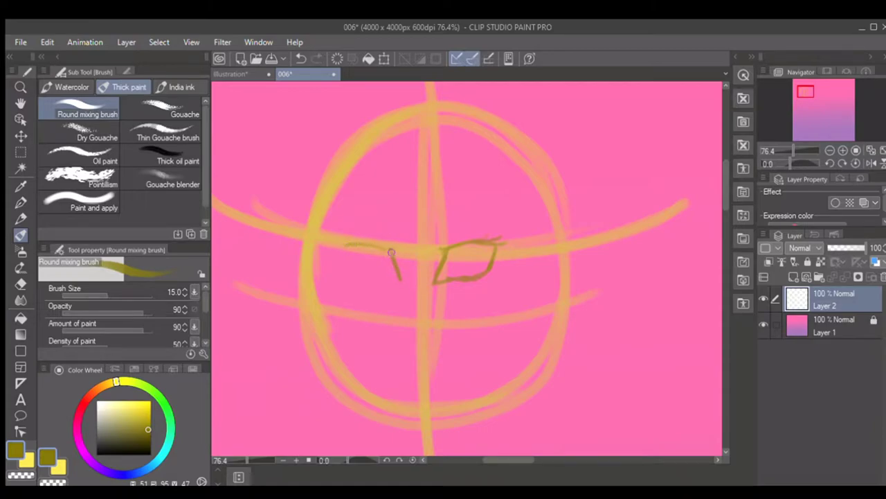
drag(354, 244, 355, 246)
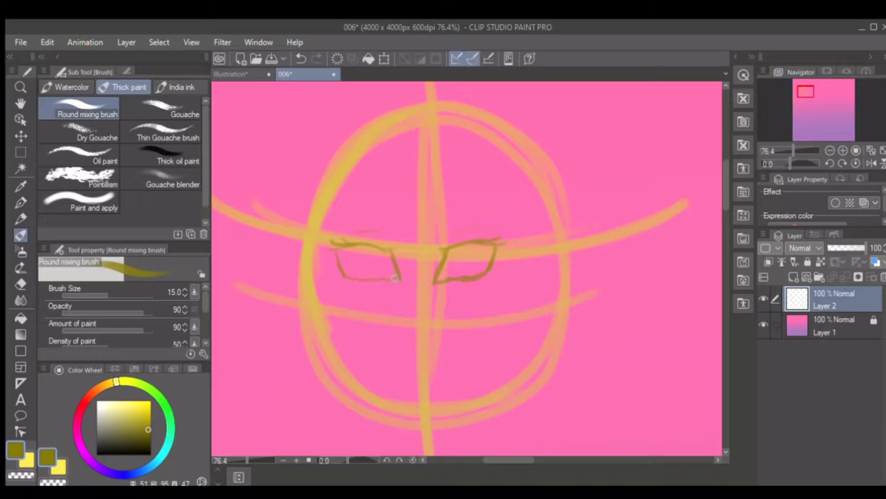
mouse_move(396, 279)
mouse_down()
mouse_move(362, 281)
mouse_move(334, 253)
mouse_up()
Fill the inside of both eyes with off-white at brush size 17.
key(bracketleft)
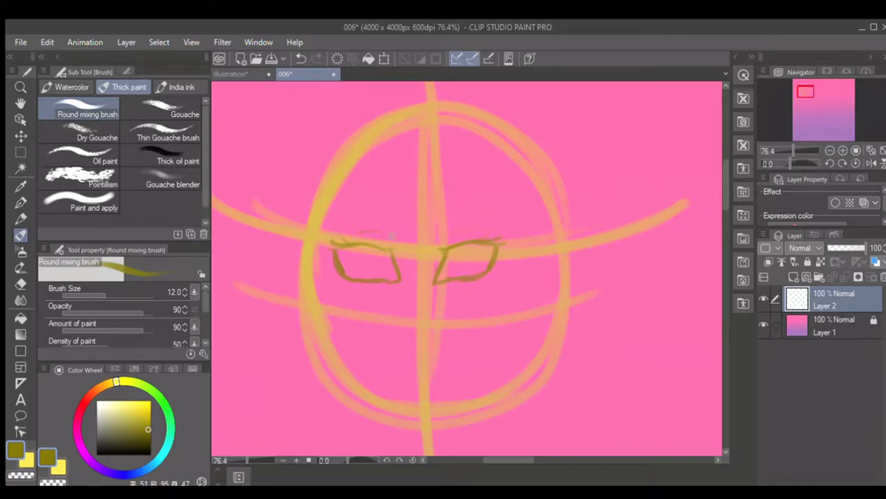
click(101, 410)
key(bracketright)
key(bracketright)
mouse_move(387, 252)
mouse_down()
mouse_move(342, 250)
mouse_move(375, 250)
mouse_move(391, 263)
mouse_move(378, 251)
mouse_move(340, 252)
mouse_move(356, 276)
mouse_move(346, 272)
mouse_move(394, 277)
mouse_move(374, 249)
mouse_move(344, 248)
mouse_move(389, 269)
mouse_move(365, 251)
mouse_move(344, 252)
mouse_move(345, 261)
mouse_move(365, 270)
mouse_move(372, 263)
mouse_move(359, 255)
mouse_move(344, 250)
mouse_move(352, 271)
mouse_move(381, 265)
mouse_up()
key(bracketright)
key(bracketleft)
mouse_move(493, 246)
mouse_down()
mouse_move(453, 249)
mouse_move(440, 278)
mouse_move(474, 272)
mouse_move(493, 249)
mouse_move(456, 249)
mouse_move(486, 250)
mouse_move(447, 271)
mouse_move(482, 265)
mouse_move(493, 250)
mouse_move(461, 248)
mouse_move(442, 277)
mouse_move(466, 270)
mouse_move(455, 263)
mouse_move(482, 256)
mouse_up()
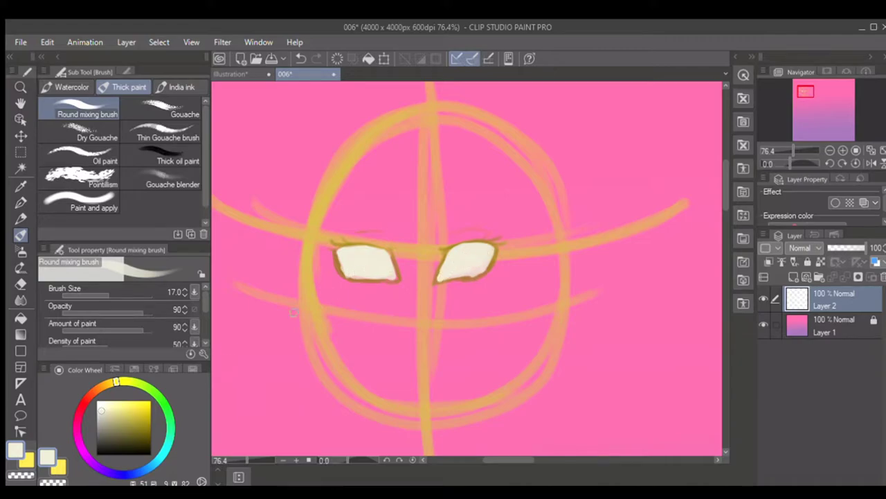
Paint round dark olive irises against the upper lids of both eyes, filling them at brush size 20.
click(148, 431)
key(bracketleft)
key(bracketleft)
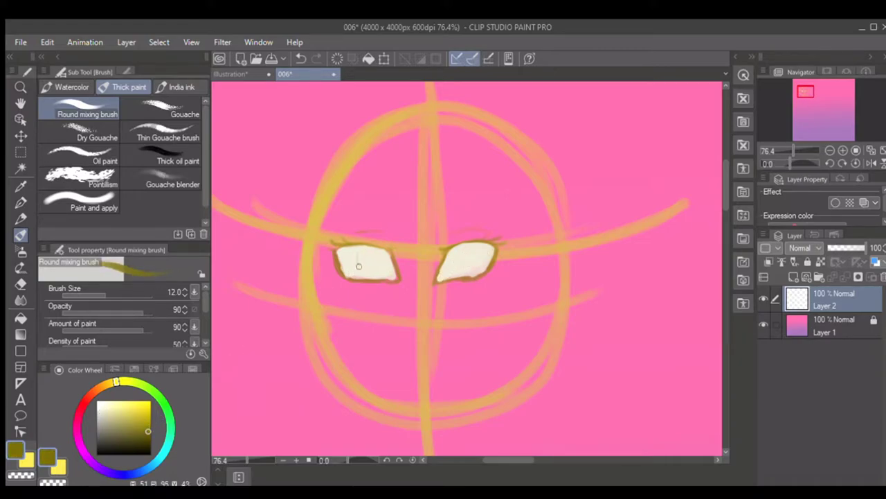
mouse_move(379, 250)
mouse_down()
mouse_move(358, 257)
mouse_move(368, 249)
mouse_move(376, 262)
mouse_move(360, 269)
mouse_move(374, 248)
mouse_move(367, 246)
mouse_move(367, 266)
mouse_move(371, 249)
mouse_move(360, 261)
mouse_move(370, 248)
mouse_move(372, 264)
mouse_move(367, 248)
mouse_up()
key(bracketright)
key(bracketright)
key(bracketright)
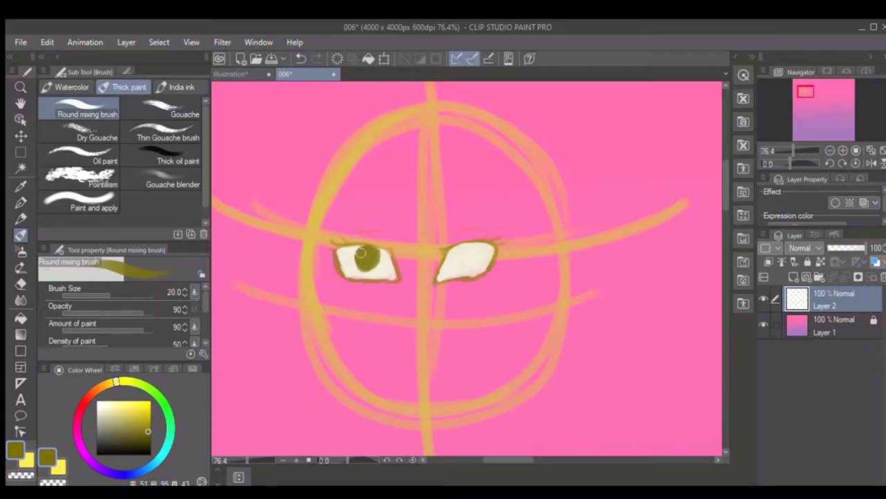
mouse_move(474, 246)
mouse_down()
mouse_move(464, 250)
mouse_move(478, 266)
mouse_move(484, 246)
mouse_move(469, 247)
mouse_move(484, 259)
mouse_move(480, 244)
mouse_move(471, 246)
mouse_move(468, 258)
mouse_move(482, 247)
mouse_move(474, 256)
mouse_up()
Add a bright yellow highlight to the upper part of each iris at brush size 20.
key(bracketleft)
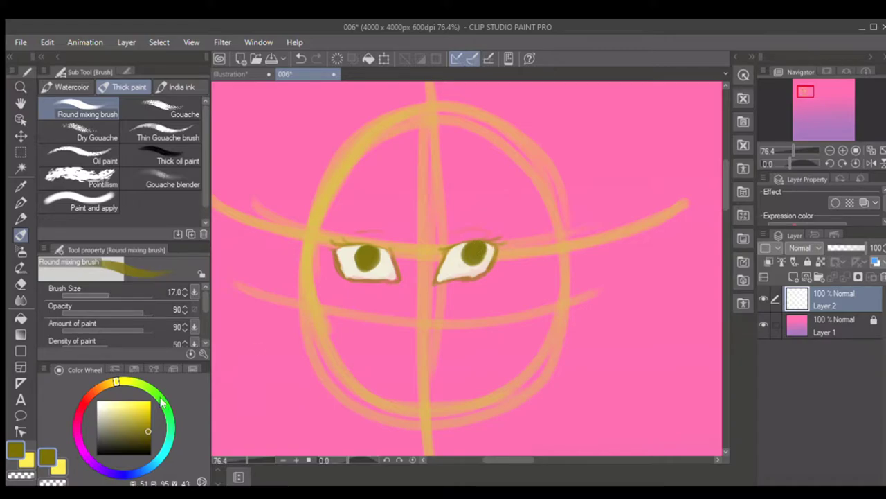
click(146, 407)
key(bracketright)
key(bracketright)
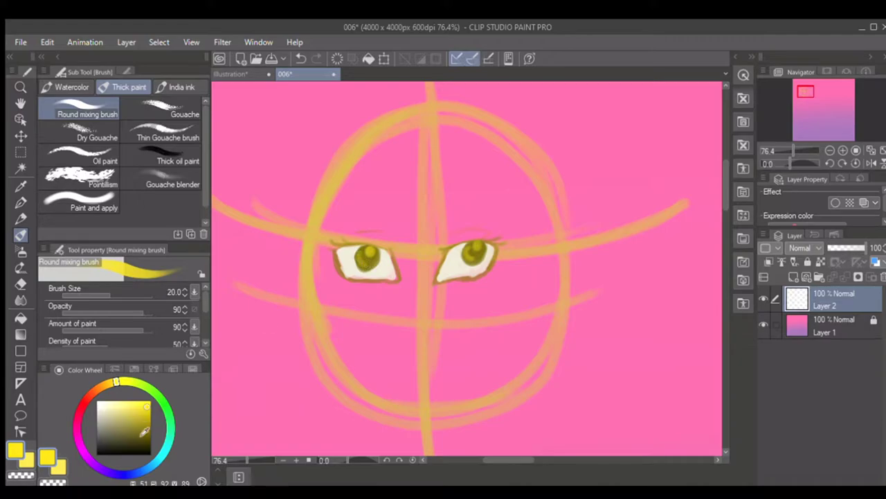
Add very dark olive shading to both irises at brush size 17.
click(150, 443)
key(bracketleft)
drag(358, 257, 360, 265)
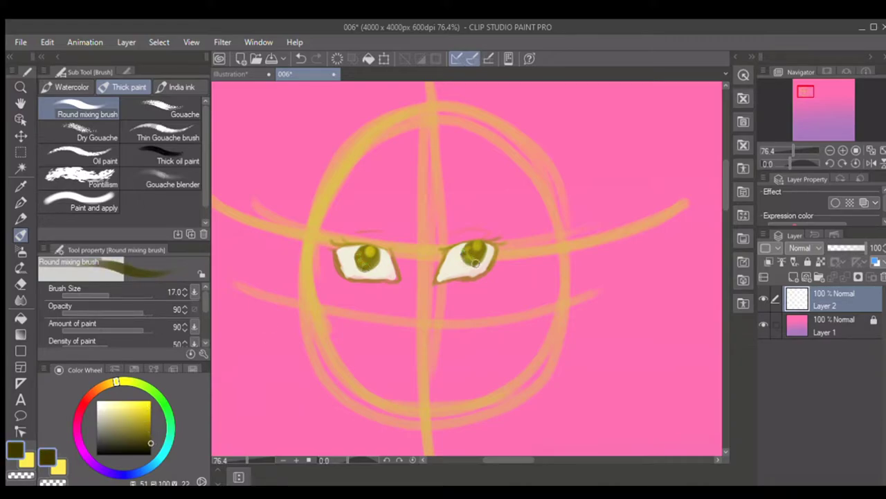
drag(483, 249, 487, 255)
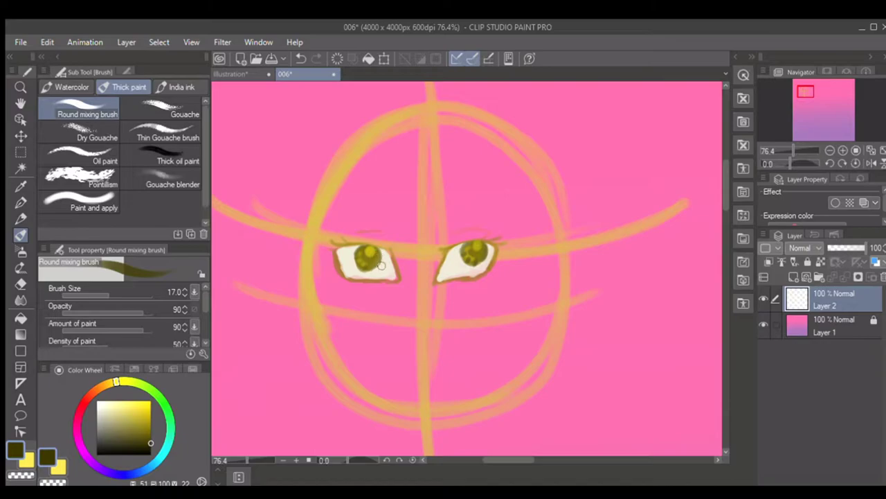
Darken the upper lid lines of both eyes with very dark olive at brush size 12.
key(bracketleft)
key(bracketleft)
drag(379, 247, 337, 254)
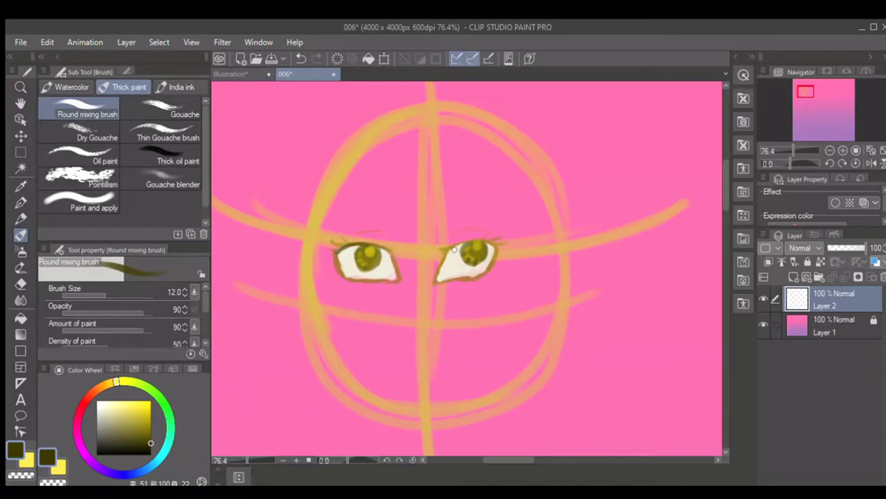
drag(497, 243, 450, 250)
drag(388, 248, 334, 249)
Undo the last lash stroke and redraw fine lashes at the inner corner of the left-hand eye at brush size 8.
key(bracketleft)
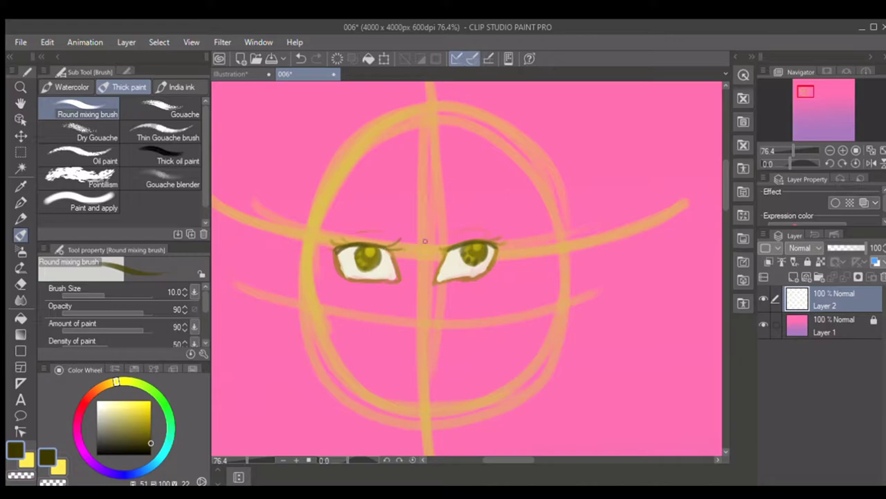
key(ctrl+z)
scroll(436, 246, up, 1)
scroll(416, 254, up, 1)
key(bracketleft)
key(bracketleft)
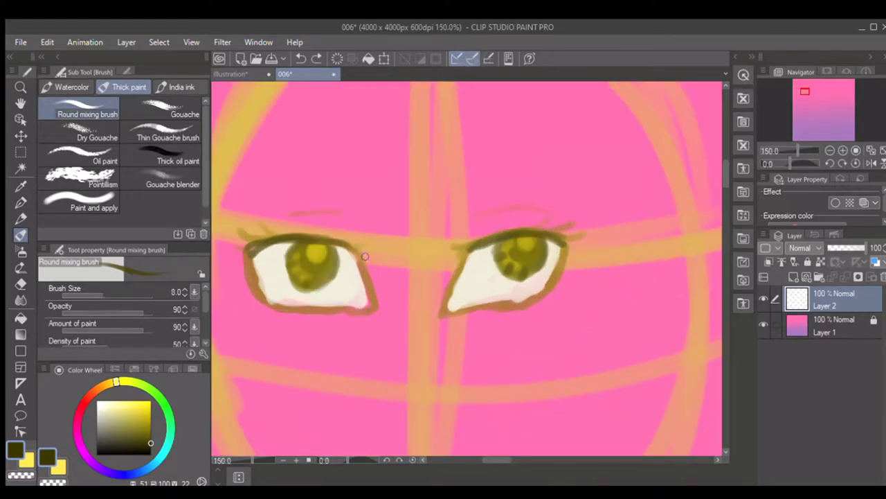
mouse_move(360, 234)
mouse_down()
mouse_move(351, 240)
mouse_move(375, 223)
mouse_move(379, 235)
mouse_move(394, 232)
mouse_up()
Darken the side and lower outlines of both eyes with very dark olive strokes.
mouse_move(340, 245)
mouse_down()
mouse_move(394, 232)
mouse_move(344, 245)
mouse_move(369, 309)
mouse_move(327, 305)
mouse_up()
key(])
mouse_move(258, 270)
mouse_down()
mouse_move(275, 304)
mouse_move(369, 304)
mouse_move(282, 304)
mouse_move(250, 260)
mouse_move(265, 291)
mouse_move(292, 304)
mouse_move(367, 307)
mouse_up()
mouse_move(465, 271)
mouse_down()
mouse_move(449, 305)
mouse_move(457, 311)
mouse_move(529, 296)
mouse_move(552, 271)
mouse_move(519, 300)
mouse_move(487, 304)
mouse_move(460, 285)
mouse_up()
Shade the whites of both eyes with light gray and pale yellow strokes.
click(99, 416)
key(bracketright)
key(bracketright)
key(bracketright)
key(bracketright)
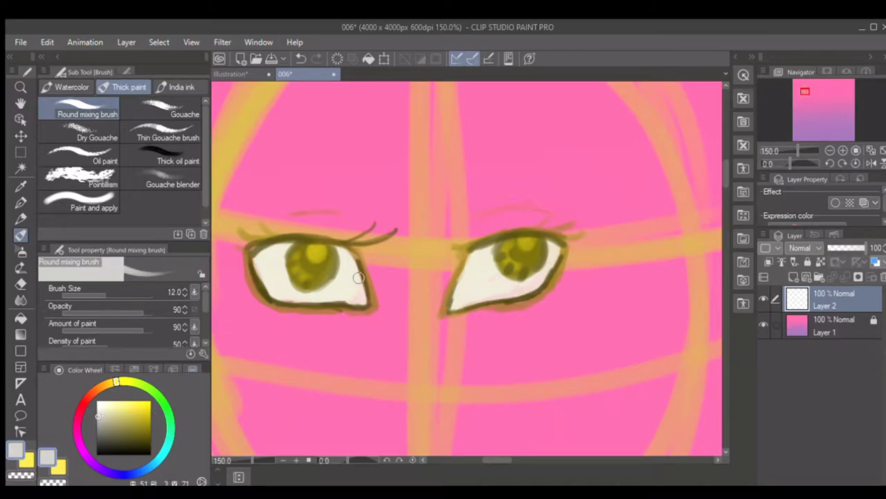
mouse_move(356, 283)
mouse_down()
mouse_move(281, 272)
mouse_move(270, 288)
mouse_move(258, 254)
mouse_move(284, 253)
mouse_move(267, 281)
mouse_move(258, 256)
mouse_move(276, 295)
mouse_move(303, 297)
mouse_move(344, 273)
mouse_move(363, 299)
mouse_move(334, 300)
mouse_up()
click(110, 406)
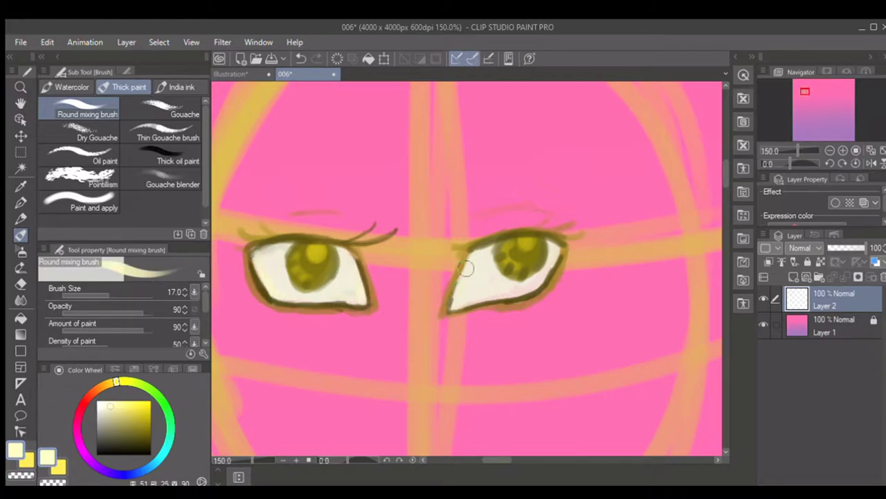
key(bracketright)
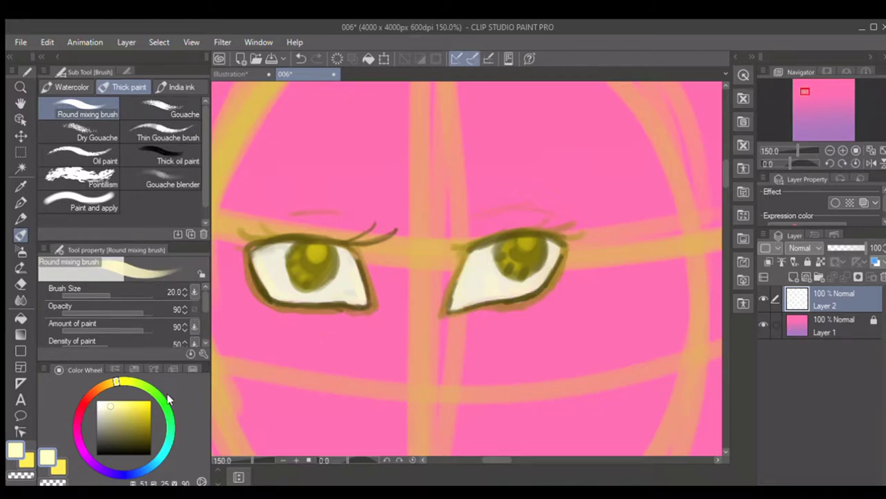
Tint the edges of the eye whites and the rims of both irises with light pink at brush size 20.
click(77, 427)
click(117, 410)
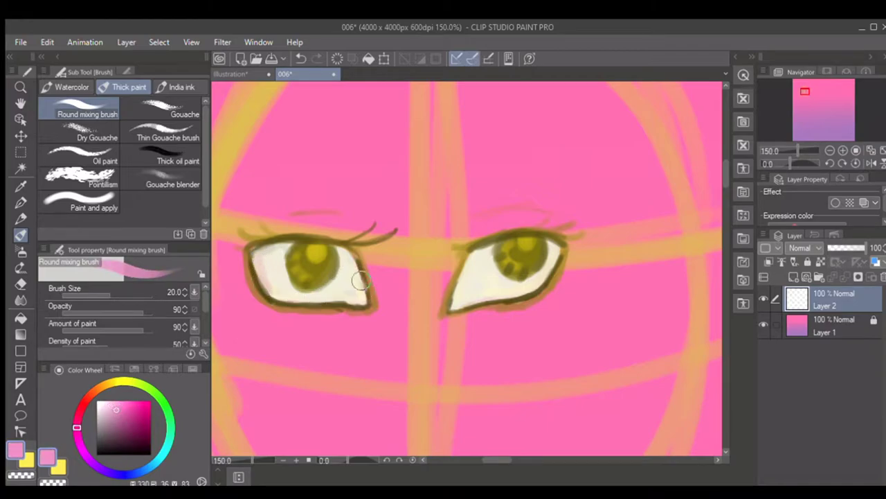
mouse_move(460, 296)
mouse_down()
mouse_move(466, 268)
mouse_move(451, 311)
mouse_move(530, 289)
mouse_move(562, 252)
mouse_up()
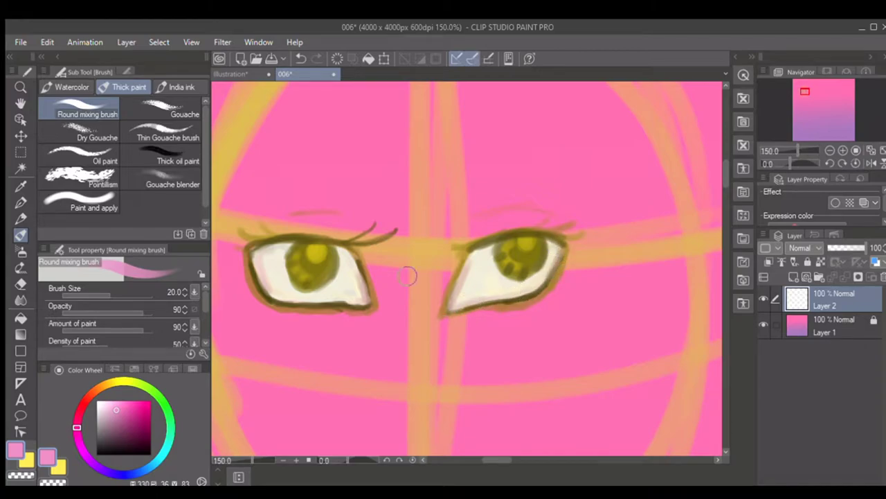
mouse_move(286, 277)
mouse_down()
mouse_move(289, 263)
mouse_move(291, 284)
mouse_up()
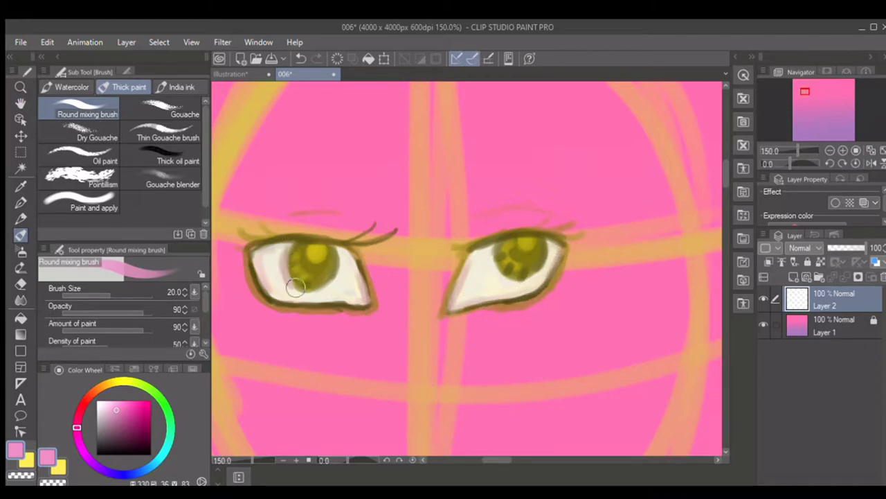
mouse_move(496, 259)
mouse_down()
mouse_move(498, 250)
mouse_move(494, 273)
mouse_move(524, 276)
mouse_up()
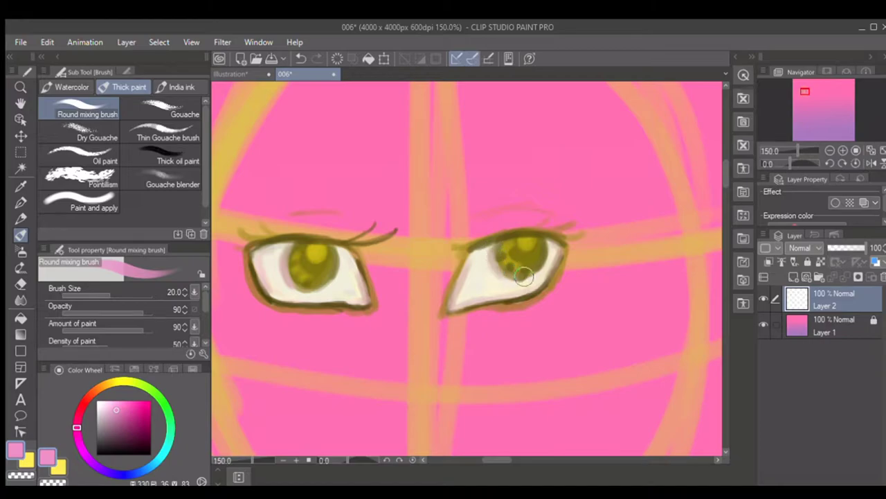
Paint a brown-orange spot over the upper-right part of each iris at brush size 20.
click(102, 386)
click(150, 427)
drag(321, 251, 321, 252)
key(bracketleft)
drag(528, 244, 533, 241)
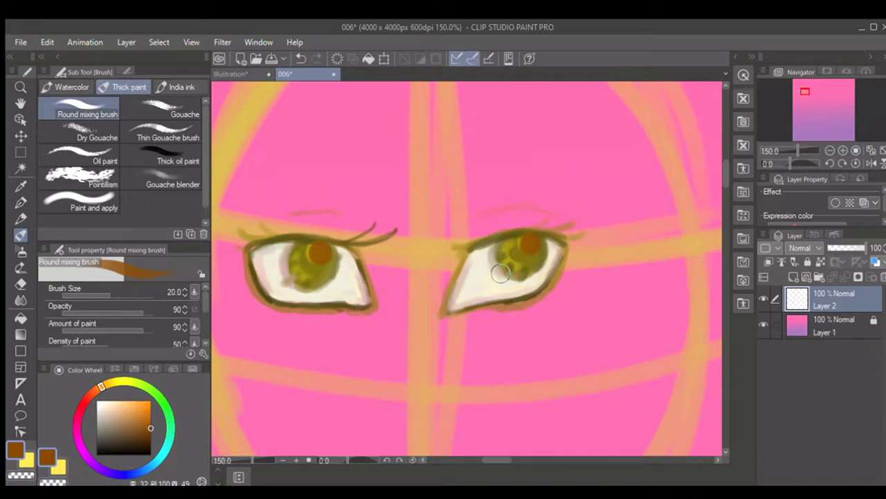
Dab light orange on the lower-left edge of each iris at brush size 25.
click(133, 409)
key(bracketright)
drag(282, 280, 295, 275)
drag(504, 271, 495, 275)
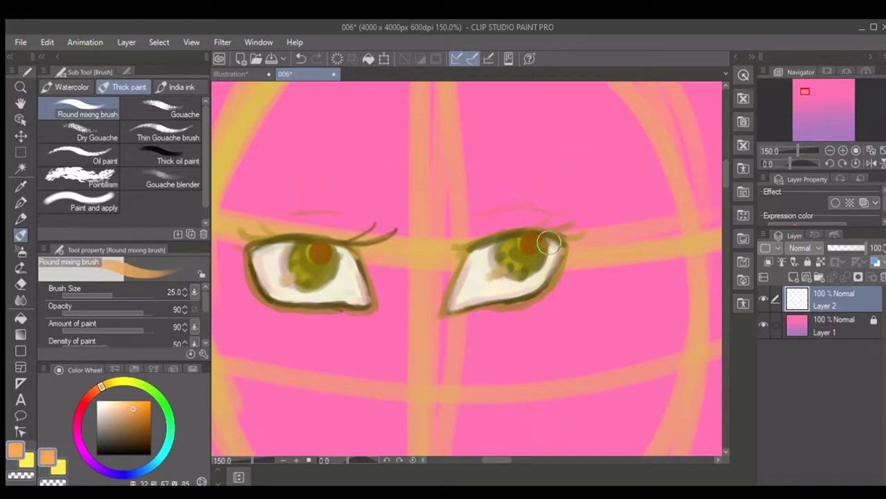
Darken the upper lid lines of both eyes in near-black brown at brush size 8.
click(150, 449)
key(bracketleft)
key(bracketleft)
key(bracketleft)
key(bracketleft)
key(bracketleft)
key(bracketleft)
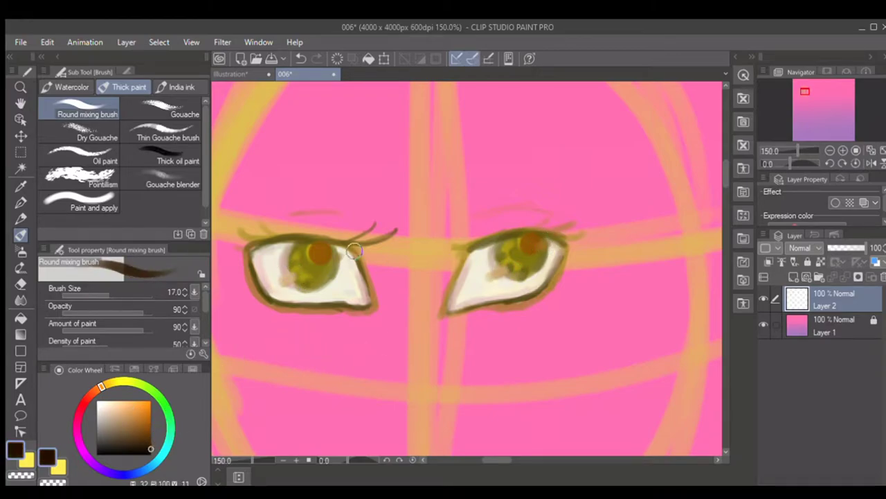
mouse_move(327, 242)
mouse_down()
mouse_move(281, 239)
mouse_move(247, 250)
mouse_up()
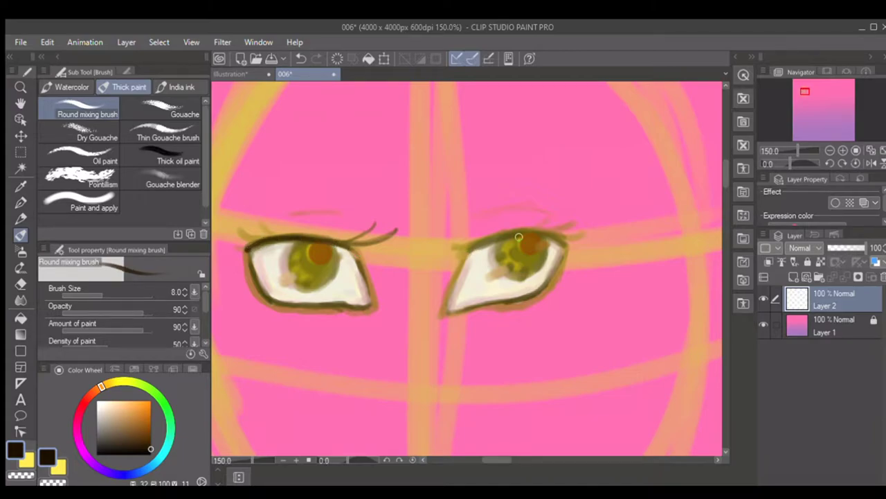
drag(521, 239, 478, 246)
Sketch the nose bridge and a rounded nose tip in pale yellow between the eyes at brush sizes 15 and 17.
click(121, 381)
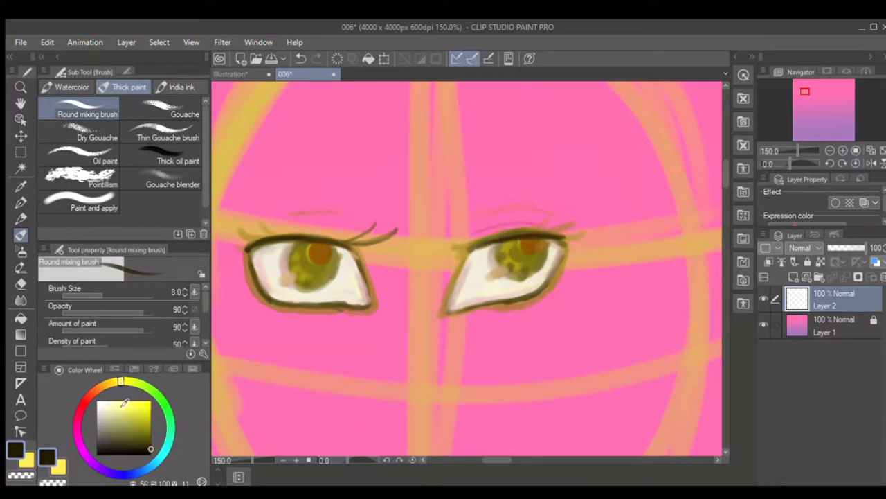
click(118, 408)
click(250, 460)
key(bracketright)
key(bracketright)
key(bracketright)
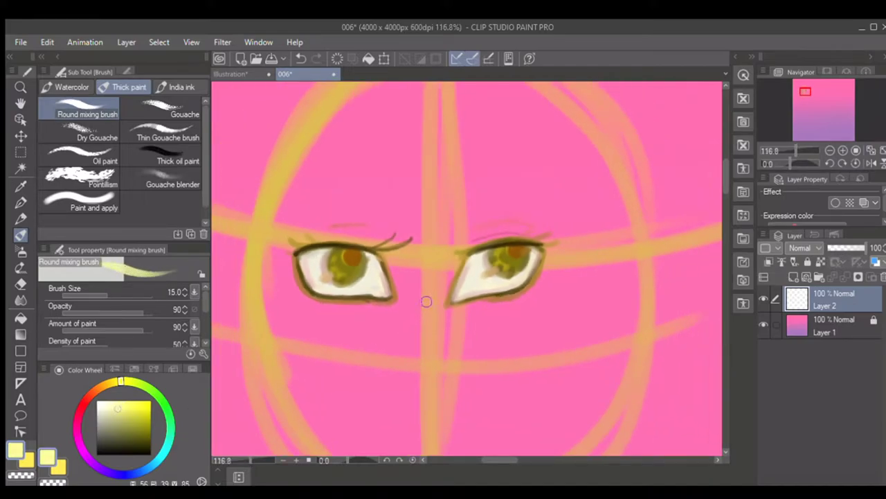
drag(432, 265, 430, 334)
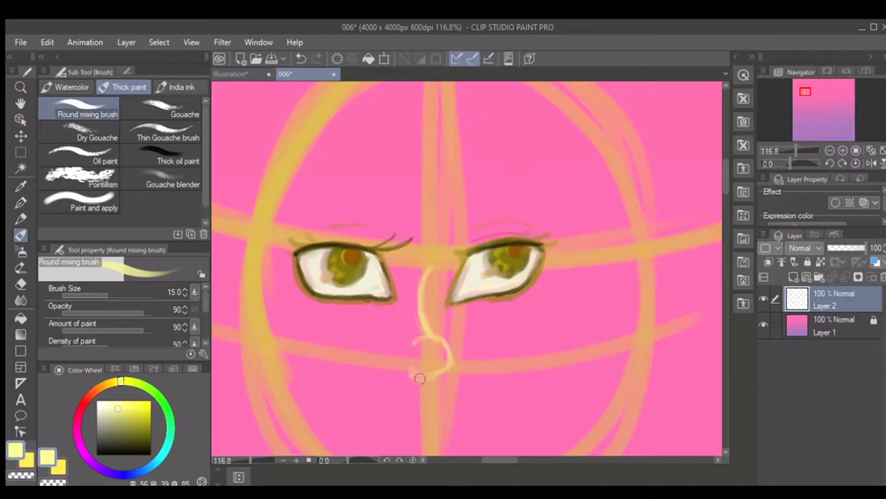
key(bracketright)
mouse_move(432, 246)
mouse_down()
mouse_move(413, 298)
mouse_move(431, 250)
mouse_up()
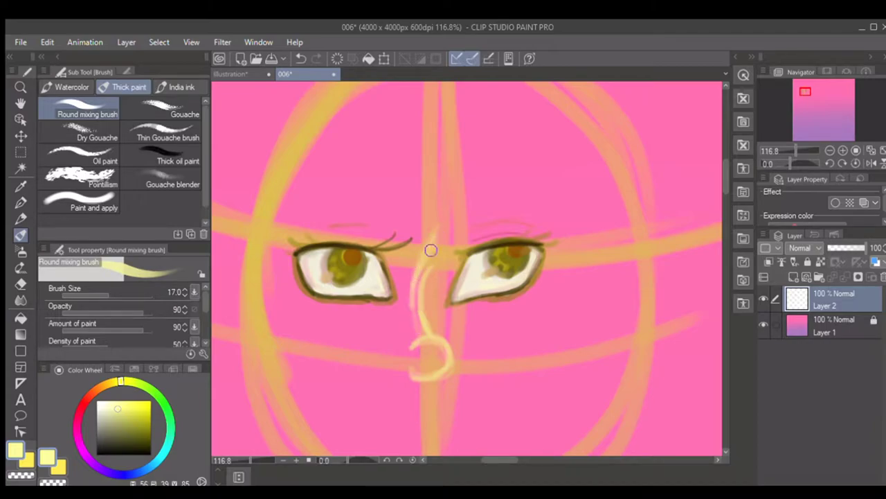
Sketch both sides of the face in pale yellow, tapering down to a pointed chin, at brush size 17.
drag(268, 249, 267, 306)
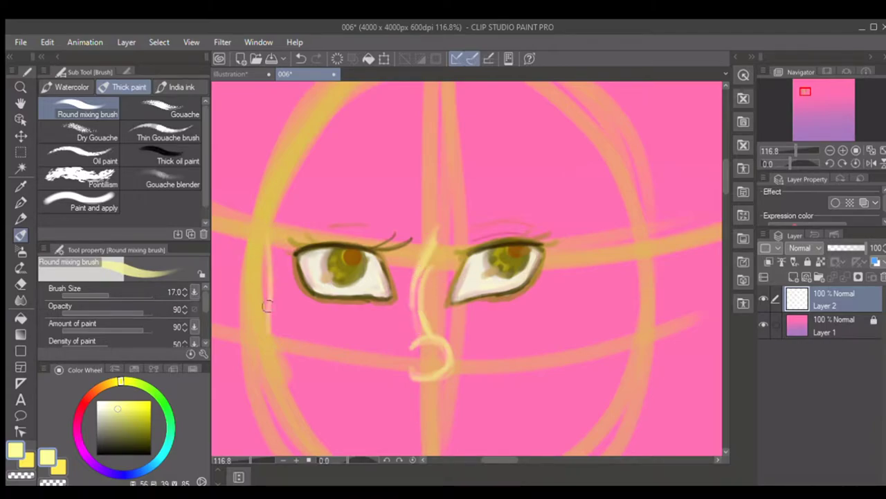
drag(566, 277, 565, 312)
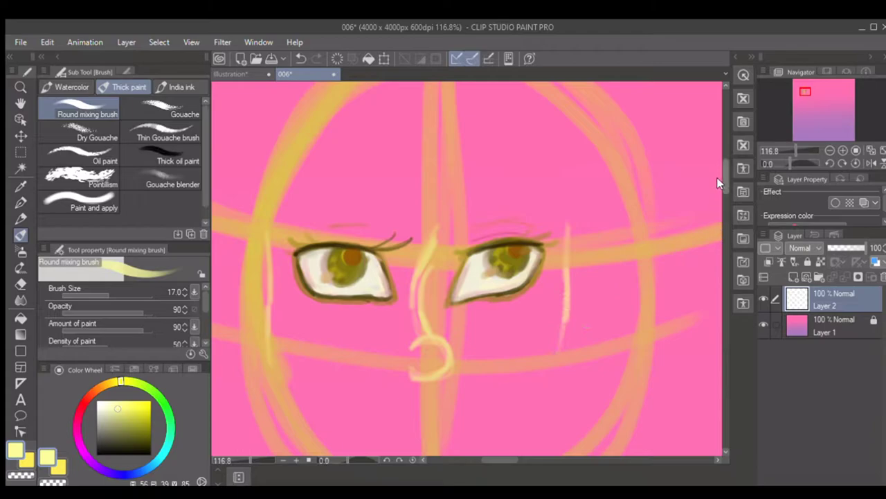
scroll(717, 177, down, 3)
drag(309, 325, 374, 374)
mouse_move(566, 216)
mouse_down()
mouse_move(557, 274)
mouse_move(483, 365)
mouse_move(485, 377)
mouse_move(551, 291)
mouse_up()
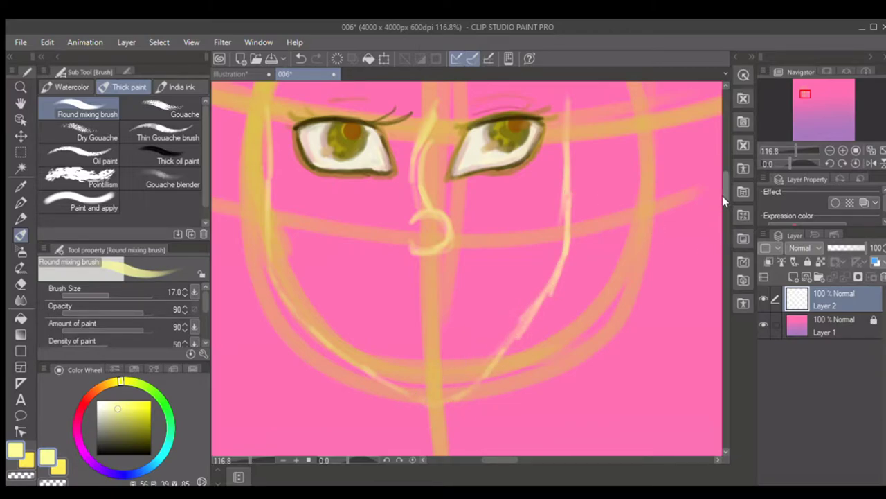
Outline the rounded top of the head in pale yellow at brush size 20, joining both face sides.
drag(722, 195, 722, 172)
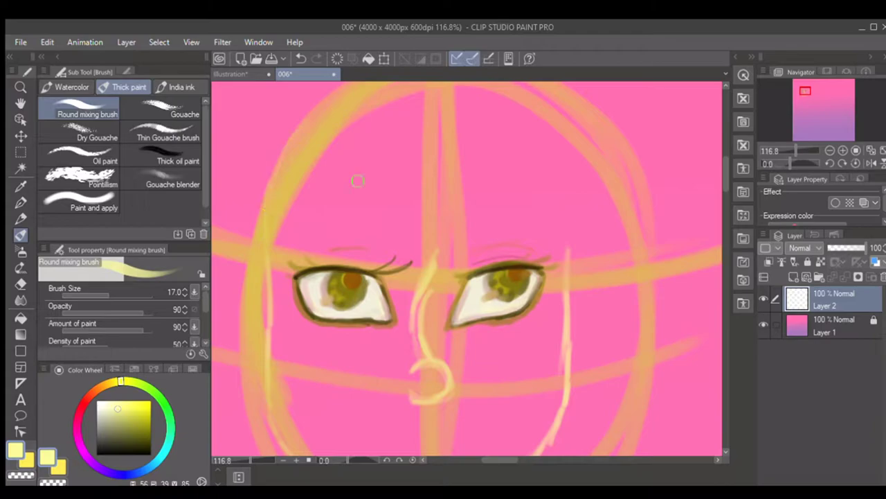
click(247, 459)
key(])
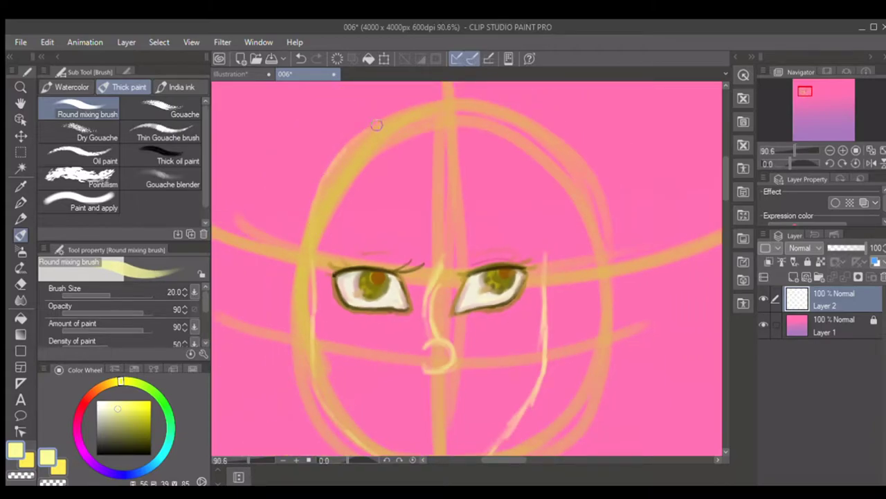
mouse_move(545, 249)
mouse_down()
mouse_move(535, 195)
mouse_move(494, 139)
mouse_up()
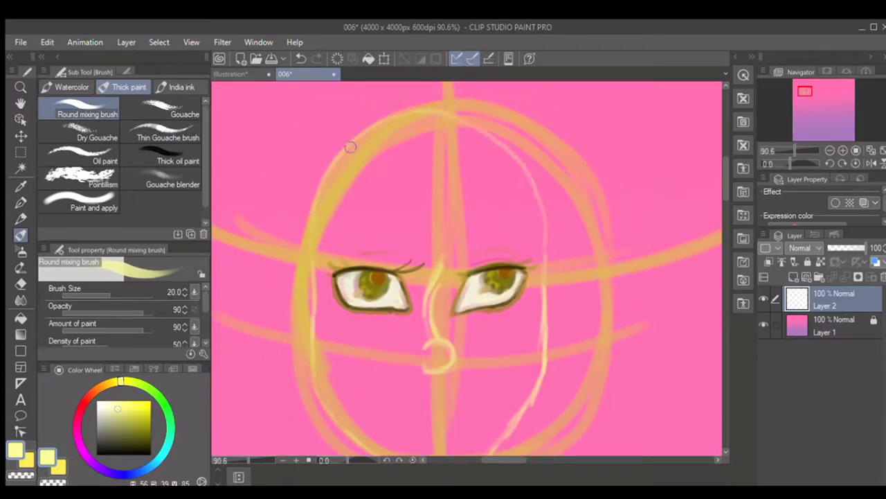
mouse_move(348, 152)
mouse_down()
mouse_move(324, 240)
mouse_move(318, 227)
mouse_move(320, 297)
mouse_move(338, 258)
mouse_move(363, 252)
mouse_move(346, 262)
mouse_move(385, 260)
mouse_move(371, 257)
mouse_move(409, 270)
mouse_move(423, 314)
mouse_move(444, 248)
mouse_move(425, 323)
mouse_move(430, 267)
mouse_move(415, 265)
mouse_move(415, 275)
mouse_move(412, 260)
mouse_move(385, 253)
mouse_move(324, 268)
mouse_move(328, 262)
mouse_move(320, 260)
mouse_move(335, 175)
mouse_move(354, 147)
mouse_up()
Fill the left half of the forehead and thicken the top head outline with pale yellow.
mouse_move(322, 210)
mouse_down()
mouse_move(338, 165)
mouse_move(393, 124)
mouse_move(446, 123)
mouse_move(498, 150)
mouse_move(534, 207)
mouse_move(540, 242)
mouse_up()
mouse_move(538, 211)
mouse_down()
mouse_move(514, 164)
mouse_move(466, 128)
mouse_move(406, 118)
mouse_move(357, 153)
mouse_move(379, 133)
mouse_move(333, 239)
mouse_move(336, 189)
mouse_move(399, 130)
mouse_up()
key(])
key(bracketright)
key(bracketleft)
mouse_move(339, 200)
mouse_down()
mouse_move(328, 234)
mouse_move(347, 246)
mouse_move(357, 184)
mouse_move(397, 237)
mouse_move(346, 214)
mouse_move(364, 233)
mouse_move(409, 242)
mouse_move(382, 154)
mouse_move(374, 174)
mouse_move(419, 131)
mouse_move(457, 142)
mouse_move(423, 131)
mouse_move(511, 184)
mouse_move(533, 232)
mouse_move(492, 145)
mouse_move(435, 127)
mouse_up()
key(bracketright)
key(bracketright)
key(bracketleft)
key(bracketleft)
key(bracketleft)
key(bracketright)
key(bracketleft)
Thicken the left and right face outlines down toward the jaw in pale yellow at brush size 20.
mouse_move(320, 259)
mouse_down()
mouse_move(311, 381)
mouse_move(324, 374)
mouse_up()
mouse_move(331, 404)
mouse_down()
mouse_move(310, 376)
mouse_move(367, 448)
mouse_up()
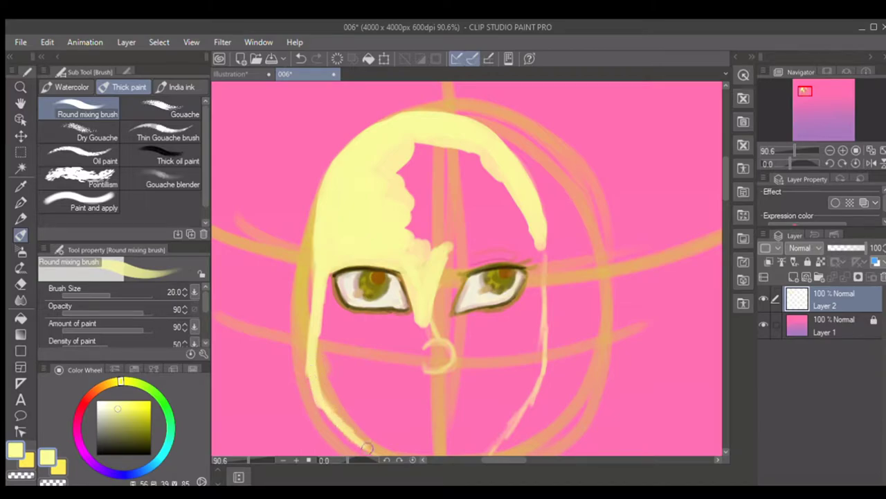
mouse_move(542, 230)
mouse_down()
mouse_move(545, 358)
mouse_move(508, 432)
mouse_up()
Paint pale yellow over the right brow area and the nose bridge between the eyes at brush size 30.
key(bracketright)
key(bracketright)
key(bracketright)
mouse_move(430, 275)
mouse_down()
mouse_move(395, 222)
mouse_move(394, 182)
mouse_move(412, 176)
mouse_move(419, 154)
mouse_move(411, 138)
mouse_move(398, 152)
mouse_move(395, 211)
mouse_move(420, 232)
mouse_move(449, 232)
mouse_move(442, 252)
mouse_move(464, 271)
mouse_move(464, 259)
mouse_move(528, 263)
mouse_up()
key(bracketleft)
key(bracketleft)
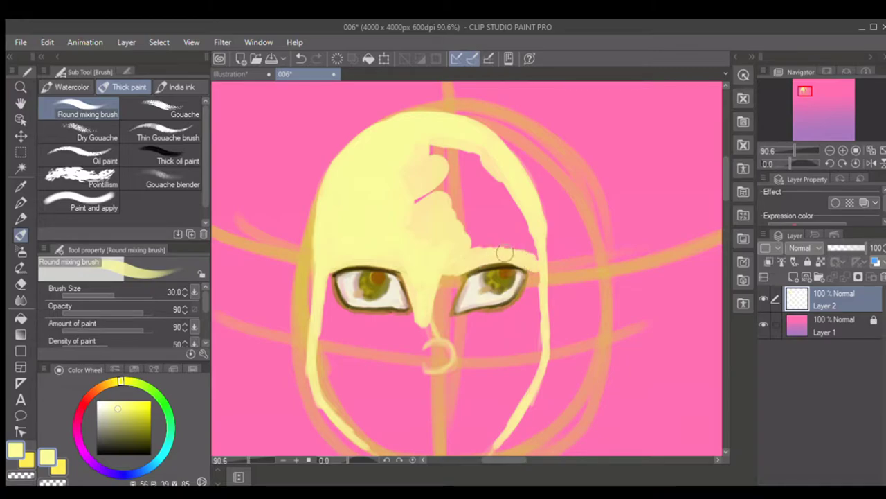
mouse_move(462, 267)
mouse_down()
mouse_move(447, 303)
mouse_move(457, 272)
mouse_move(416, 278)
mouse_up()
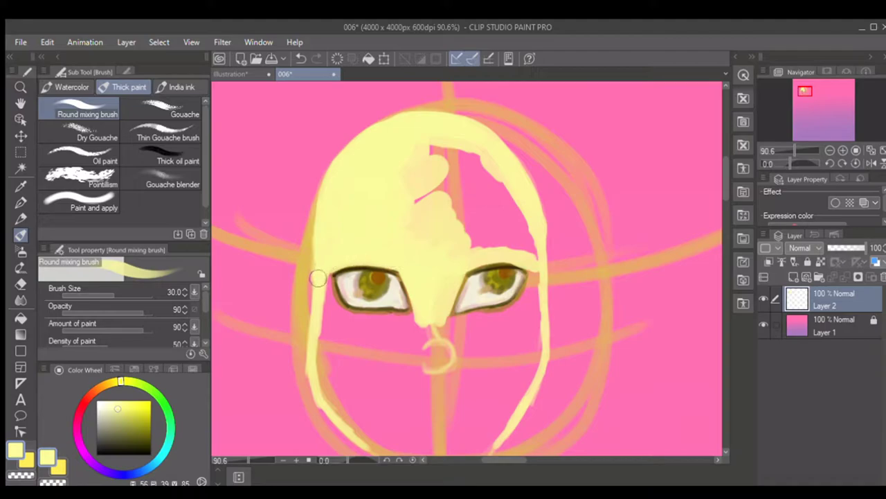
Fill the remaining center and right side of the forehead with pale yellow, extending beside the right eye.
key(bracketright)
key(bracketright)
key(bracketright)
mouse_move(413, 222)
mouse_down()
mouse_move(389, 234)
mouse_move(433, 204)
mouse_move(445, 180)
mouse_move(435, 166)
mouse_move(399, 210)
mouse_up()
key(bracketleft)
key(bracketleft)
mouse_move(447, 162)
mouse_down()
mouse_move(493, 168)
mouse_move(534, 253)
mouse_move(522, 236)
mouse_move(507, 248)
mouse_move(501, 231)
mouse_move(427, 256)
mouse_move(426, 244)
mouse_move(476, 188)
mouse_move(413, 220)
mouse_up()
key(bracketright)
mouse_move(472, 153)
mouse_down()
mouse_move(510, 233)
mouse_move(519, 224)
mouse_move(512, 237)
mouse_move(473, 240)
mouse_move(471, 191)
mouse_move(538, 284)
mouse_move(533, 311)
mouse_move(530, 281)
mouse_move(518, 300)
mouse_up()
key(bracketleft)
key(bracketright)
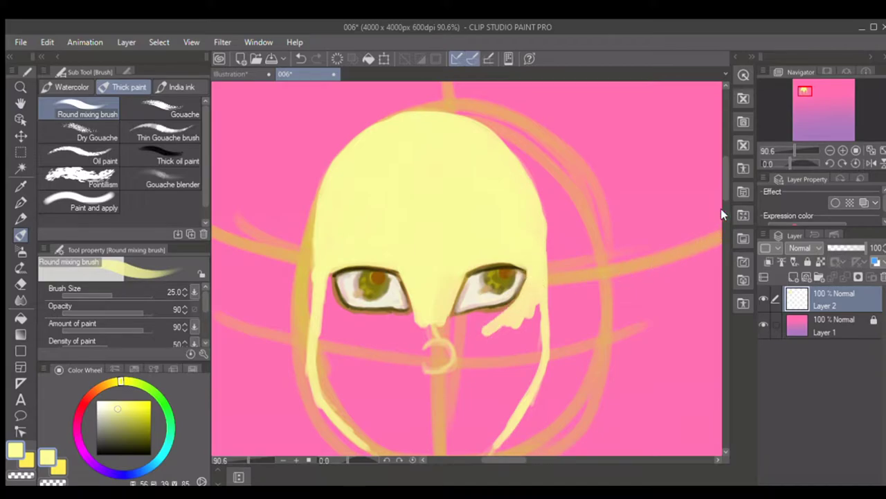
Paint pale yellow beneath the left eye and along the left jaw down to the chin.
drag(724, 184, 724, 193)
key(bracketright)
mouse_move(326, 200)
mouse_down()
mouse_move(336, 244)
mouse_move(329, 219)
mouse_move(349, 243)
mouse_move(407, 247)
mouse_up()
key(bracketright)
key(bracketright)
mouse_move(332, 239)
mouse_down()
mouse_move(327, 298)
mouse_move(334, 270)
mouse_move(320, 248)
mouse_move(326, 293)
mouse_up()
key(bracketleft)
key(bracketleft)
drag(348, 348, 436, 405)
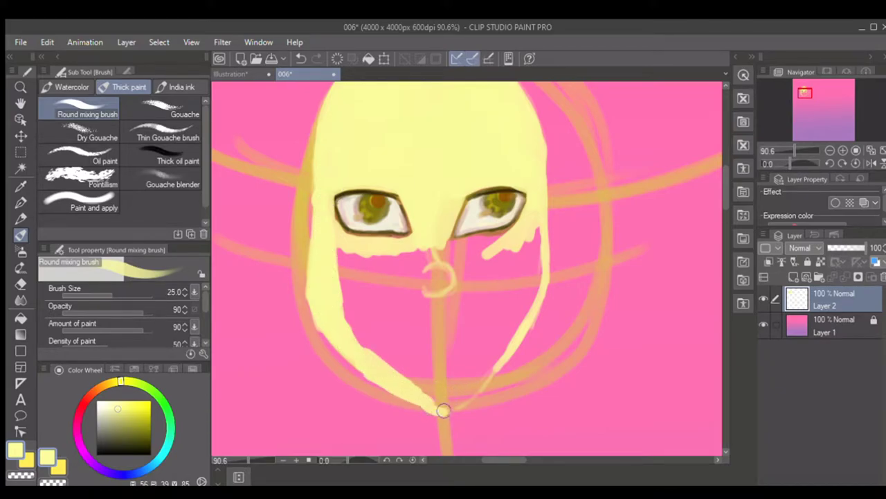
Widen the right jaw and cheek from the chin upward with pale yellow and extend the left cheek patch.
mouse_move(461, 403)
mouse_down()
mouse_move(513, 336)
mouse_move(534, 280)
mouse_up()
key(bracketright)
key(bracketright)
mouse_move(534, 237)
mouse_down()
mouse_move(523, 302)
mouse_move(533, 207)
mouse_move(493, 257)
mouse_move(528, 247)
mouse_move(516, 293)
mouse_move(533, 248)
mouse_move(508, 322)
mouse_move(523, 299)
mouse_move(503, 348)
mouse_move(512, 326)
mouse_move(483, 348)
mouse_up()
key(bracketright)
key(bracketright)
drag(337, 248, 344, 263)
key(bracketleft)
key(bracketleft)
key(bracketleft)
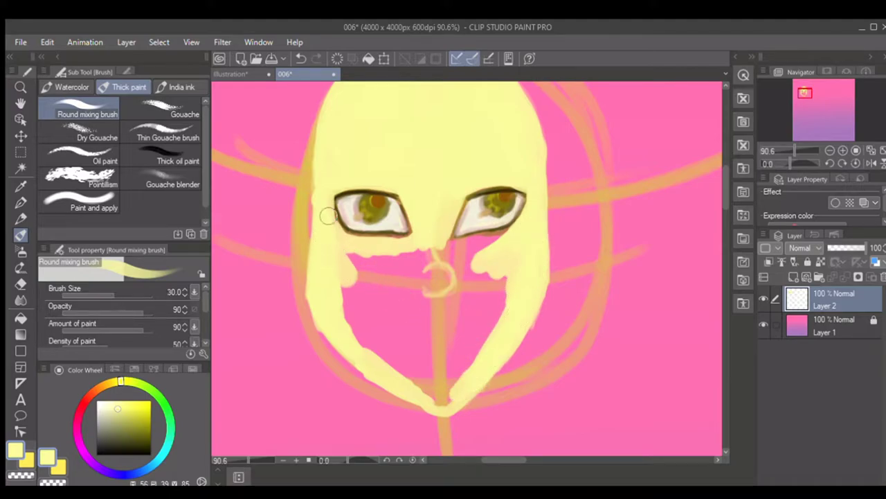
Fill the rest of the lower face with pale yellow, covering the nose sketch and guidelines, using brush sizes up to 60.
mouse_move(319, 211)
mouse_down()
mouse_move(310, 233)
mouse_move(325, 320)
mouse_move(348, 253)
mouse_move(408, 259)
mouse_move(366, 250)
mouse_move(379, 280)
mouse_move(355, 333)
mouse_move(358, 277)
mouse_move(387, 322)
mouse_move(376, 317)
mouse_move(370, 340)
mouse_move(397, 377)
mouse_move(409, 369)
mouse_move(425, 394)
mouse_move(447, 403)
mouse_move(406, 375)
mouse_move(475, 353)
mouse_move(501, 312)
mouse_move(468, 241)
mouse_move(489, 242)
mouse_move(418, 254)
mouse_move(388, 305)
mouse_move(475, 278)
mouse_move(501, 287)
mouse_move(475, 336)
mouse_move(473, 287)
mouse_move(376, 326)
mouse_move(380, 265)
mouse_move(500, 251)
mouse_move(465, 257)
mouse_up()
key(bracketright)
key(bracketright)
key(bracketright)
key(bracketleft)
key(bracketleft)
key(bracketleft)
key(bracketright)
key(bracketright)
key(bracketright)
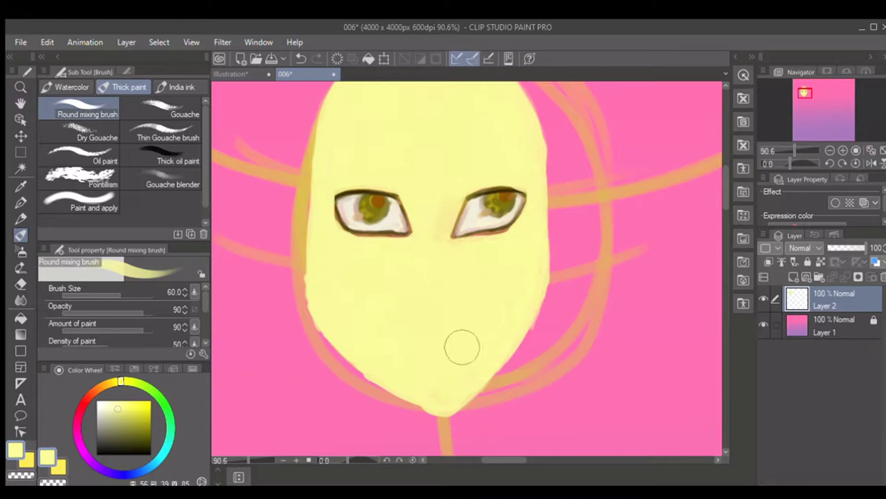
key(bracketleft)
key(bracketleft)
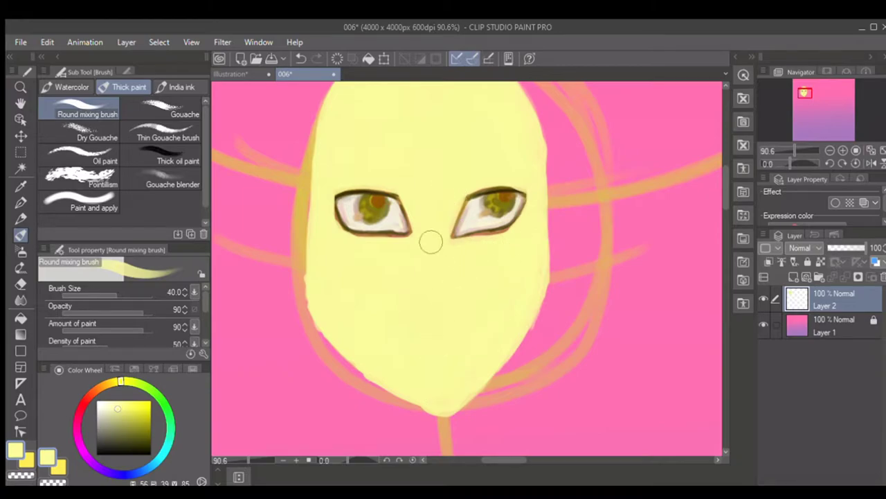
Shade the creases above both eyes in olive yellow at brush size 30.
key(bracketleft)
click(126, 420)
key(])
key(])
mouse_move(521, 175)
mouse_down()
mouse_move(455, 194)
mouse_move(526, 173)
mouse_up()
mouse_move(389, 179)
mouse_down()
mouse_move(332, 181)
mouse_move(404, 188)
mouse_move(419, 213)
mouse_up()
Shade the nose contour, the left jaw edge and the area beneath both eyes in olive yellow.
mouse_move(405, 190)
mouse_down()
mouse_move(364, 178)
mouse_move(329, 213)
mouse_move(325, 195)
mouse_move(313, 301)
mouse_move(359, 355)
mouse_up()
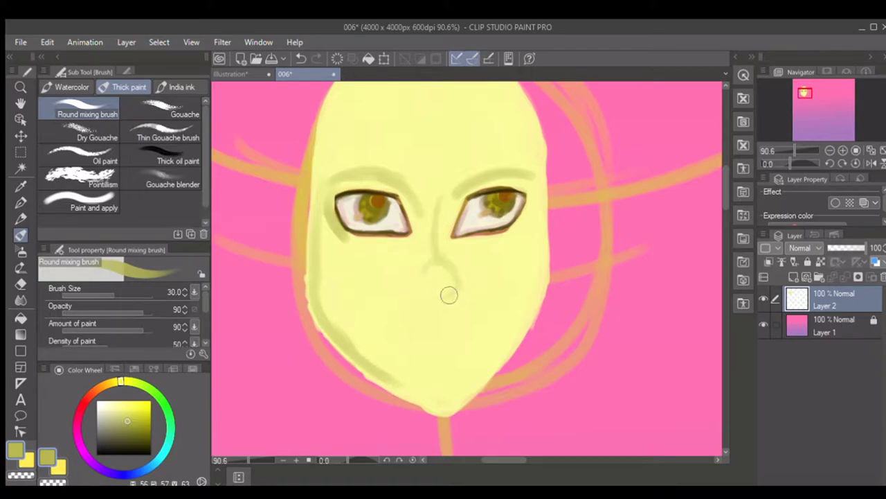
drag(414, 234, 339, 237)
drag(451, 239, 513, 231)
Shade the right edge of the face from the temple to the chin in olive yellow at brush size 40.
key(])
mouse_move(536, 168)
mouse_down()
mouse_move(527, 256)
mouse_move(539, 162)
mouse_move(537, 276)
mouse_move(527, 308)
mouse_move(489, 366)
mouse_up()
drag(514, 324, 487, 376)
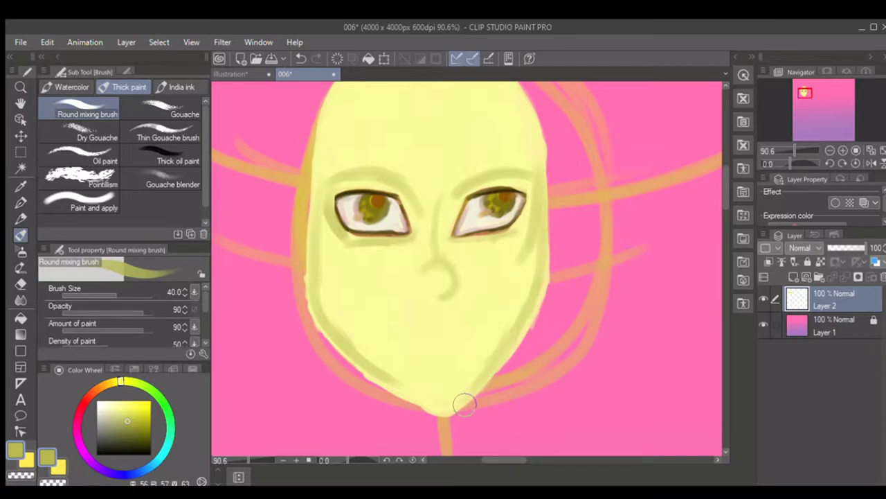
Build up olive shading on the left temple, both cheek hollows and the chin at brush size 40.
drag(320, 137, 312, 241)
mouse_move(313, 161)
mouse_down()
mouse_move(313, 300)
mouse_move(310, 240)
mouse_move(325, 302)
mouse_move(352, 349)
mouse_move(335, 237)
mouse_move(337, 262)
mouse_up()
drag(319, 205, 335, 258)
mouse_move(319, 228)
mouse_down()
mouse_move(343, 270)
mouse_move(343, 324)
mouse_up()
mouse_move(526, 217)
mouse_down()
mouse_move(500, 291)
mouse_move(522, 316)
mouse_move(515, 326)
mouse_up()
mouse_move(451, 408)
mouse_down()
mouse_move(419, 400)
mouse_move(453, 413)
mouse_move(363, 368)
mouse_up()
click(69, 89)
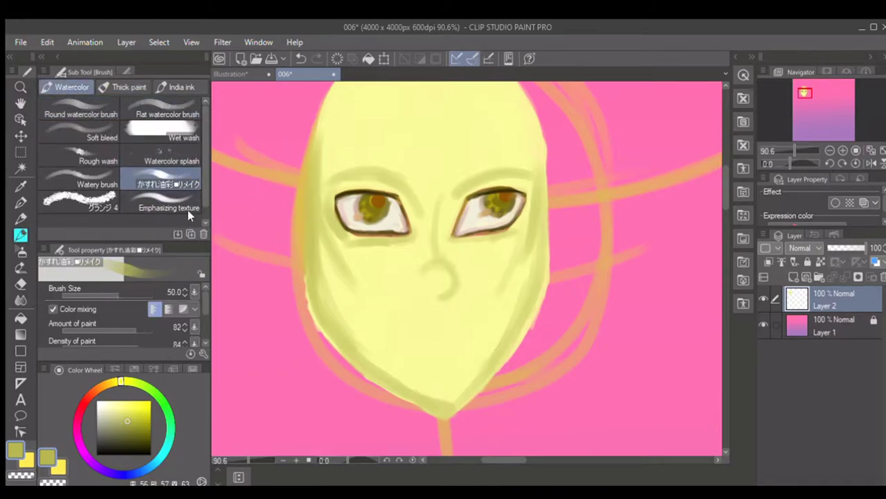
scroll(197, 204, down, 1)
scroll(197, 205, up, 1)
click(125, 87)
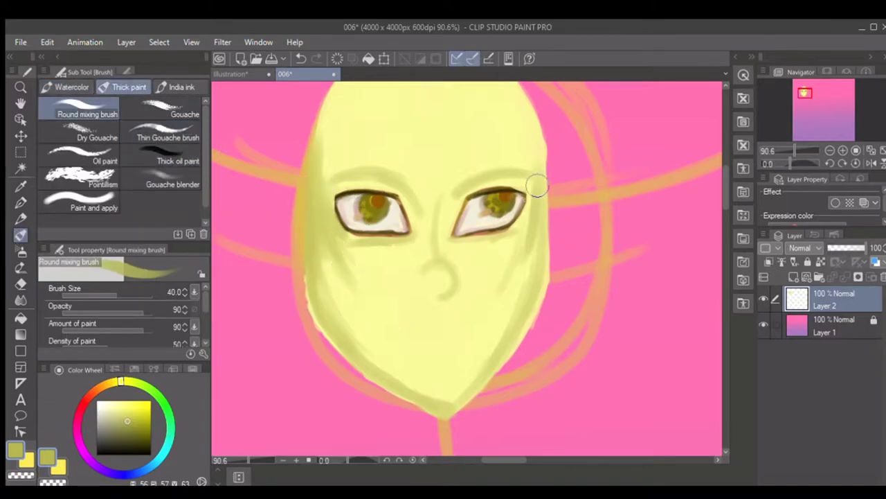
Shade the upper forehead with a broad olive band and deepen the left side of the face with the Round mixing brush.
key(bracketleft)
scroll(701, 210, up, 3)
key(bracketright)
key(bracketright)
key(bracketright)
mouse_move(385, 135)
mouse_down()
mouse_move(332, 194)
mouse_move(487, 152)
mouse_up()
key(bracketright)
mouse_move(526, 210)
mouse_down()
mouse_move(458, 137)
mouse_move(340, 202)
mouse_move(456, 141)
mouse_move(457, 128)
mouse_move(357, 169)
mouse_move(472, 153)
mouse_move(528, 209)
mouse_move(497, 145)
mouse_move(438, 130)
mouse_move(349, 169)
mouse_move(432, 134)
mouse_move(339, 216)
mouse_move(365, 185)
mouse_move(455, 147)
mouse_move(475, 171)
mouse_move(455, 154)
mouse_move(337, 202)
mouse_move(440, 141)
mouse_move(322, 244)
mouse_move(328, 219)
mouse_move(325, 275)
mouse_move(451, 164)
mouse_move(345, 205)
mouse_move(452, 179)
mouse_move(521, 223)
mouse_move(533, 254)
mouse_move(530, 203)
mouse_move(529, 222)
mouse_move(392, 182)
mouse_move(473, 164)
mouse_move(323, 215)
mouse_move(385, 138)
mouse_move(333, 217)
mouse_move(402, 157)
mouse_move(356, 248)
mouse_move(321, 245)
mouse_move(347, 211)
mouse_move(490, 206)
mouse_move(521, 215)
mouse_move(497, 187)
mouse_move(392, 187)
mouse_up()
key([)
drag(312, 292, 332, 388)
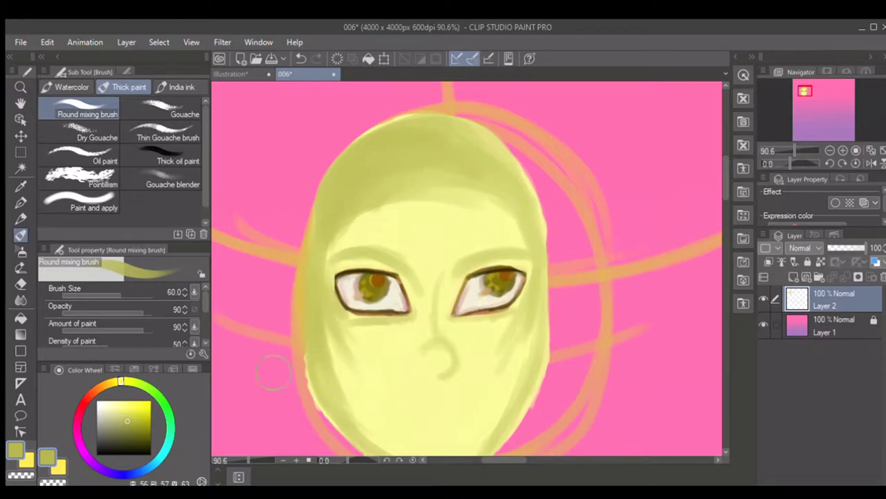
Redraw the right eye's inner edge and upper lid in near-black olive and add outer lashes at brush sizes 6 and 5.
click(151, 448)
scroll(453, 299, up, 3)
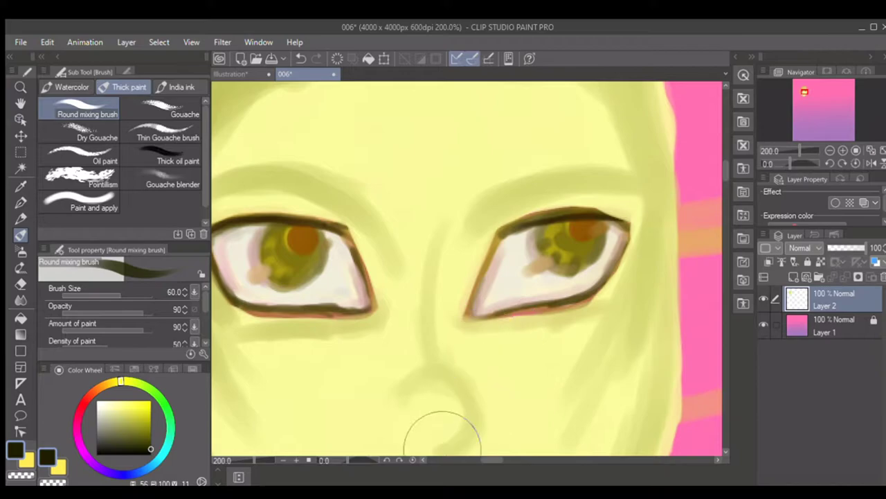
drag(514, 462, 493, 459)
key(bracketleft)
key(bracketleft)
key(bracketleft)
key(bracketleft)
key(bracketleft)
key(bracketleft)
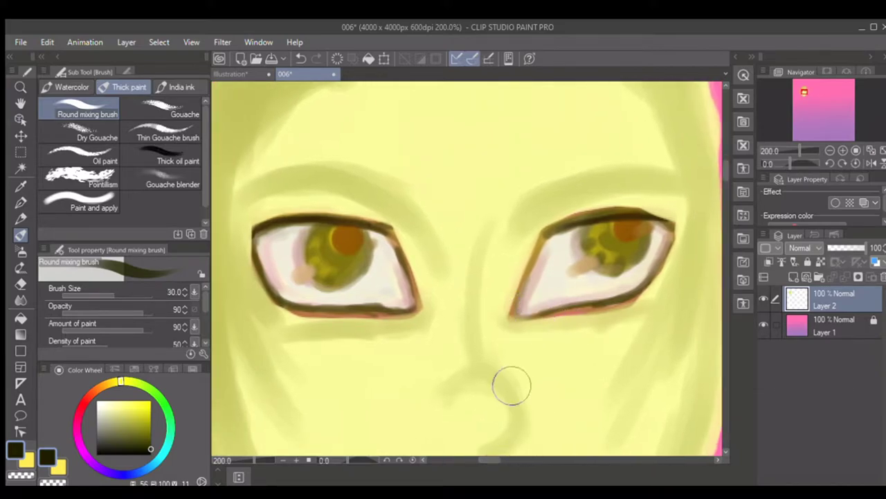
key(bracketleft)
key(bracketleft)
key(bracketleft)
key(bracketleft)
key(bracketleft)
key(bracketleft)
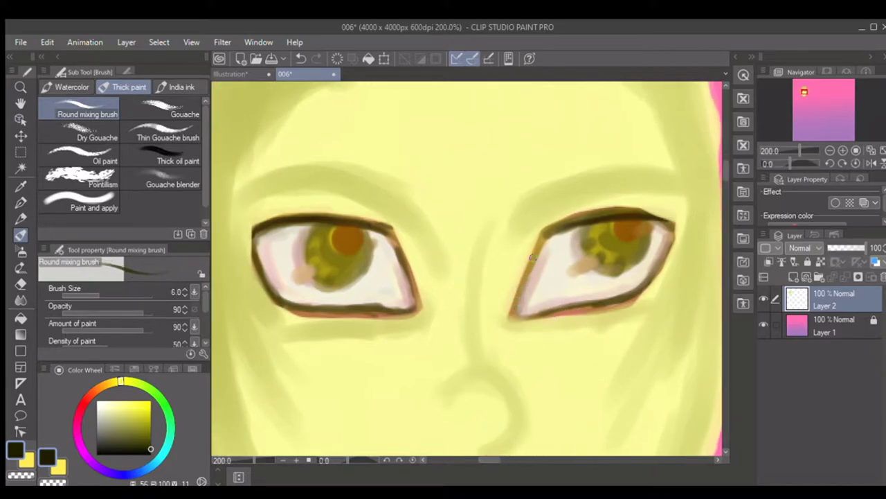
mouse_move(516, 306)
mouse_down()
mouse_move(548, 244)
mouse_move(627, 219)
mouse_move(686, 185)
mouse_up()
key(ctrl+z)
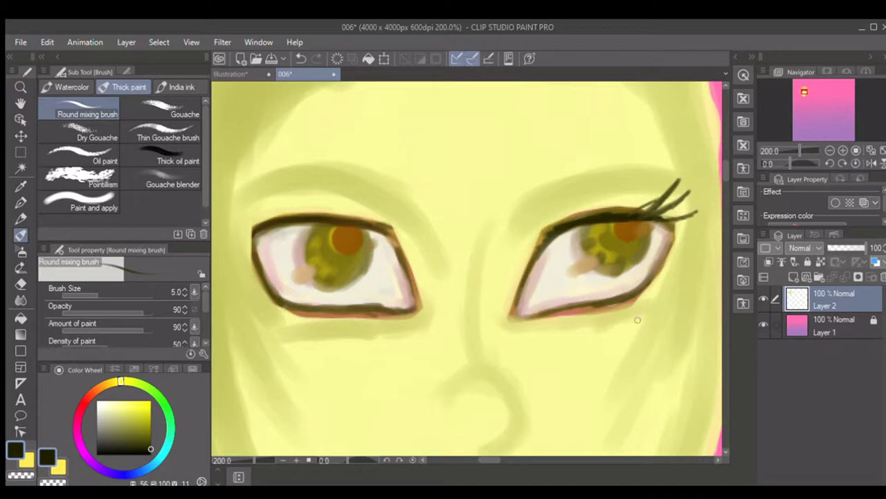
Darken the right eye's lower lid line and thicken its upper lid line at brush size 8.
key(bracketright)
key(bracketright)
key(bracketright)
mouse_move(661, 268)
mouse_down()
mouse_move(622, 300)
mouse_move(514, 319)
mouse_up()
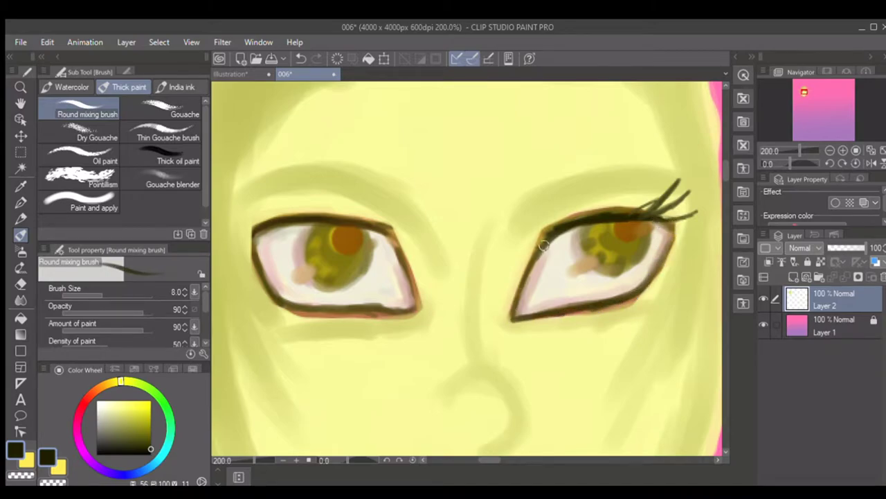
mouse_move(538, 239)
mouse_down()
mouse_move(597, 217)
mouse_move(632, 219)
mouse_move(614, 219)
mouse_move(627, 212)
mouse_move(556, 222)
mouse_move(622, 209)
mouse_up()
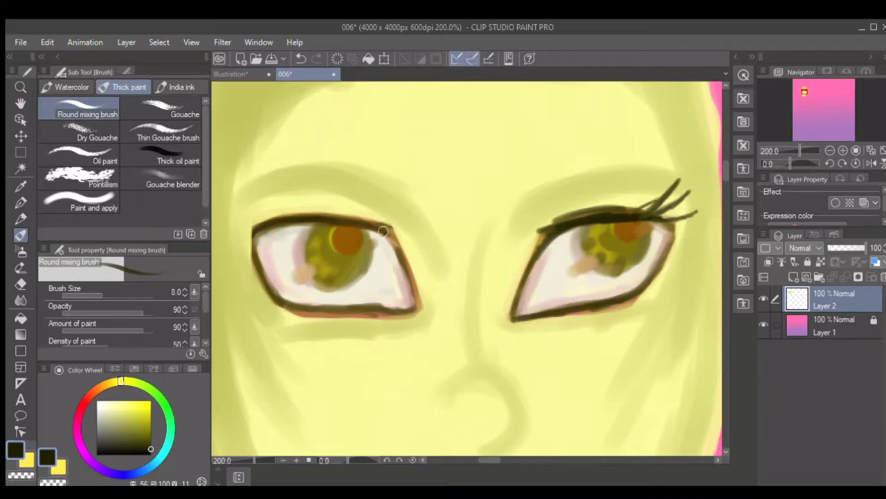
Darken the left eye's upper lid line and draw lashes at both of its corners at brush size 7.
drag(338, 223, 257, 231)
key(bracketleft)
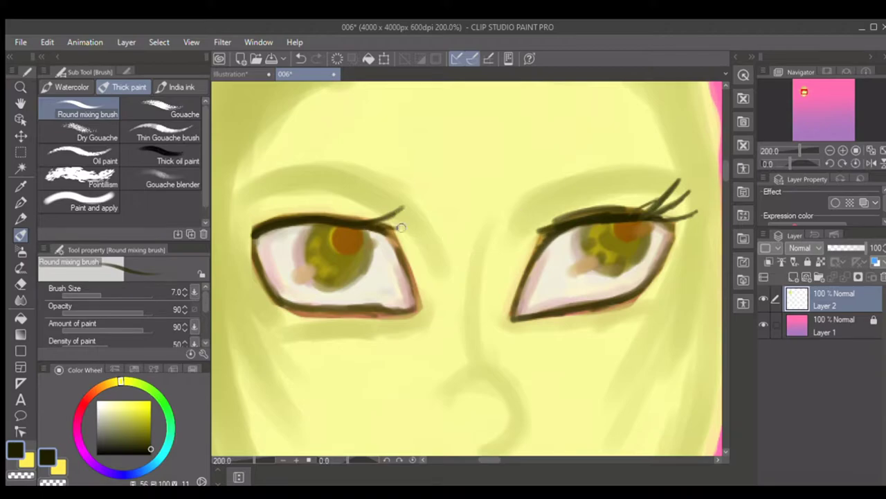
mouse_move(272, 221)
mouse_down()
mouse_move(235, 201)
mouse_move(223, 219)
mouse_up()
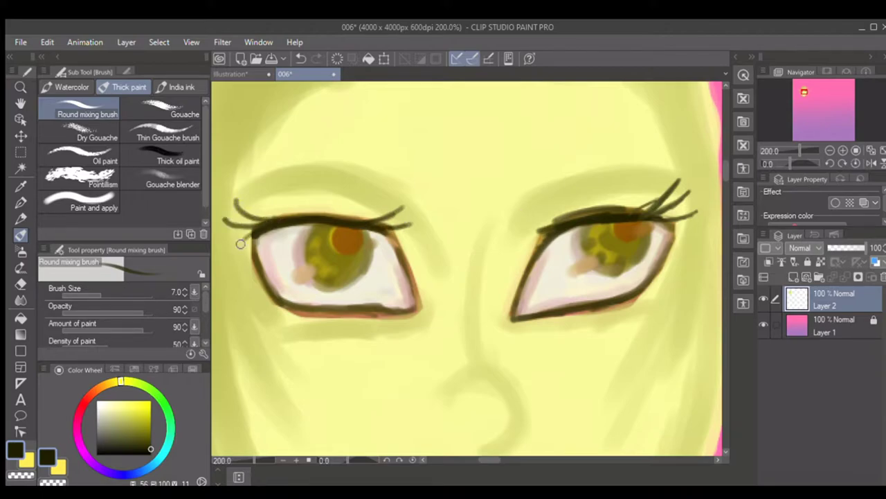
Redraw the left eye's outer lashes in near-black olive at brush sizes 6 and 7.
key(ctrl+z)
drag(270, 221, 234, 202)
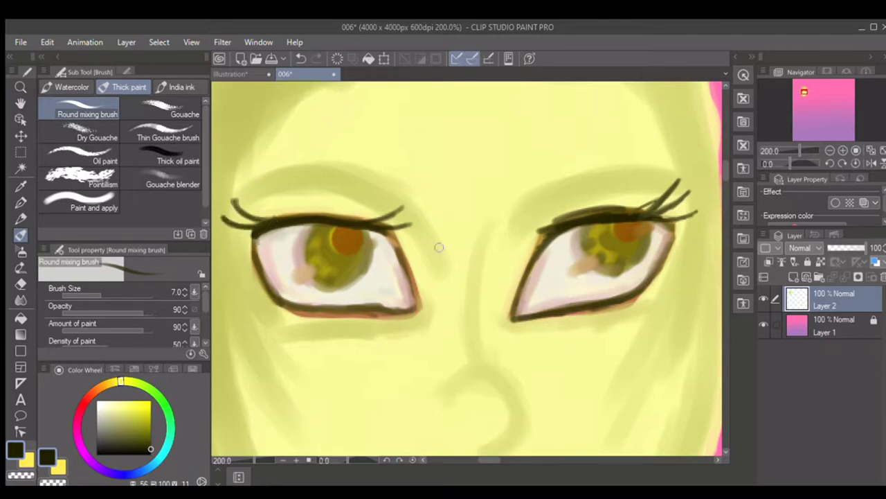
key(ctrl+z)
key(ctrl+z)
key(bracketleft)
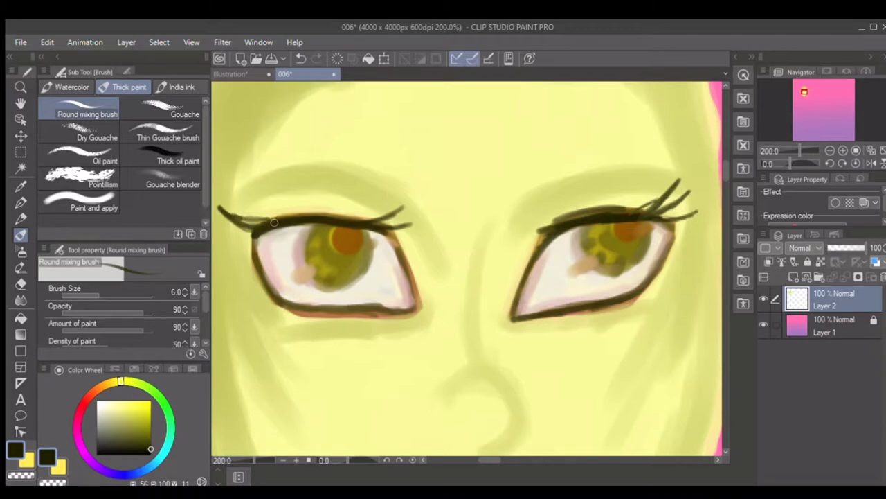
key(ctrl+z)
key(bracketright)
drag(240, 199, 269, 219)
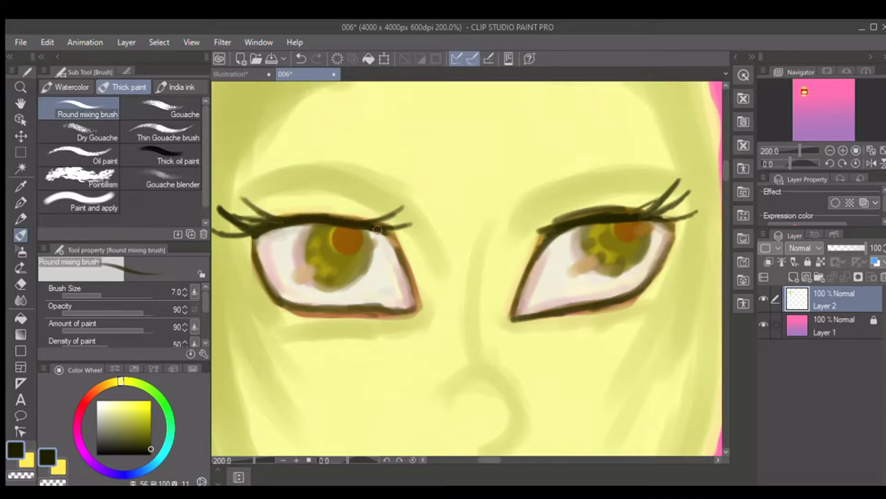
Darken the left eye's inner edge and lower lid line in near-black olive at brush size 7.
mouse_move(388, 237)
mouse_down()
mouse_move(408, 260)
mouse_move(419, 303)
mouse_up()
mouse_move(543, 252)
mouse_down()
mouse_move(529, 291)
mouse_move(547, 246)
mouse_up()
key(ctrl+z)
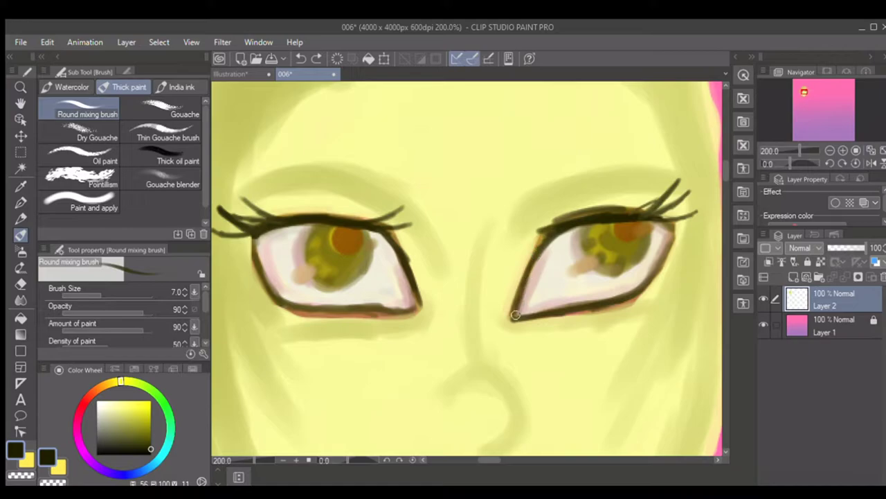
drag(409, 314, 303, 307)
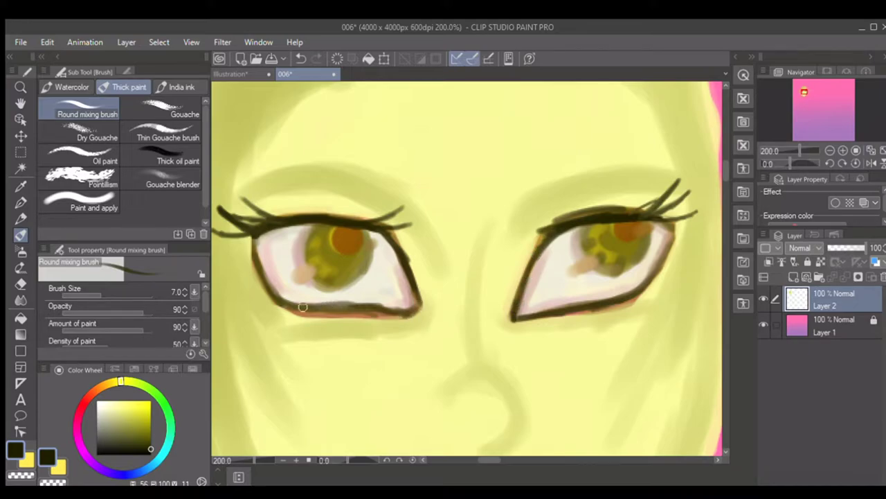
Shade beneath and around both eyes in medium dark olive, working up to brush size 20.
click(140, 433)
key(])
key(])
key(])
key(])
key(])
drag(249, 244, 268, 309)
mouse_move(255, 279)
mouse_down()
mouse_move(268, 302)
mouse_move(332, 327)
mouse_move(353, 323)
mouse_move(306, 318)
mouse_move(396, 320)
mouse_move(335, 332)
mouse_move(260, 303)
mouse_move(245, 244)
mouse_move(284, 350)
mouse_move(305, 337)
mouse_move(287, 327)
mouse_move(250, 270)
mouse_move(268, 304)
mouse_move(323, 327)
mouse_move(311, 337)
mouse_move(334, 349)
mouse_up()
mouse_move(559, 317)
mouse_down()
mouse_move(610, 319)
mouse_move(558, 322)
mouse_move(636, 300)
mouse_move(657, 270)
mouse_move(616, 246)
mouse_move(643, 257)
mouse_move(642, 266)
mouse_move(662, 266)
mouse_move(656, 293)
mouse_up()
key(])
mouse_move(673, 262)
mouse_down()
mouse_move(646, 311)
mouse_move(595, 311)
mouse_up()
drag(542, 234, 506, 317)
Paint the nose bridge line and the crease above each eye in olive, working up to brush size 25.
mouse_move(497, 206)
mouse_down()
mouse_move(474, 352)
mouse_move(475, 290)
mouse_up()
key(])
mouse_move(503, 165)
mouse_down()
mouse_move(473, 245)
mouse_move(470, 286)
mouse_up()
mouse_move(545, 185)
mouse_down()
mouse_move(639, 159)
mouse_move(638, 166)
mouse_up()
mouse_move(382, 192)
mouse_down()
mouse_move(260, 181)
mouse_move(355, 177)
mouse_move(336, 168)
mouse_move(312, 182)
mouse_up()
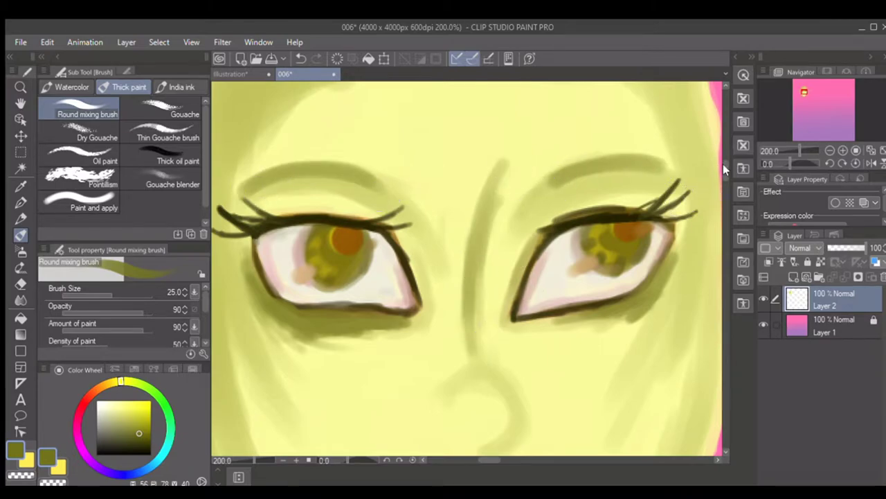
Darken the curved nose tip and the lower nose bridge in olive at brush size 20.
scroll(719, 166, down, 3)
key([)
mouse_move(477, 273)
mouse_down()
mouse_move(464, 304)
mouse_move(462, 313)
mouse_move(473, 314)
mouse_move(460, 291)
mouse_move(479, 283)
mouse_move(470, 281)
mouse_move(506, 289)
mouse_move(430, 306)
mouse_move(500, 286)
mouse_move(518, 311)
mouse_move(498, 355)
mouse_move(511, 299)
mouse_move(435, 295)
mouse_move(486, 282)
mouse_move(436, 304)
mouse_move(472, 291)
mouse_move(446, 289)
mouse_move(505, 291)
mouse_move(438, 301)
mouse_move(469, 283)
mouse_move(494, 286)
mouse_move(473, 258)
mouse_move(471, 218)
mouse_up()
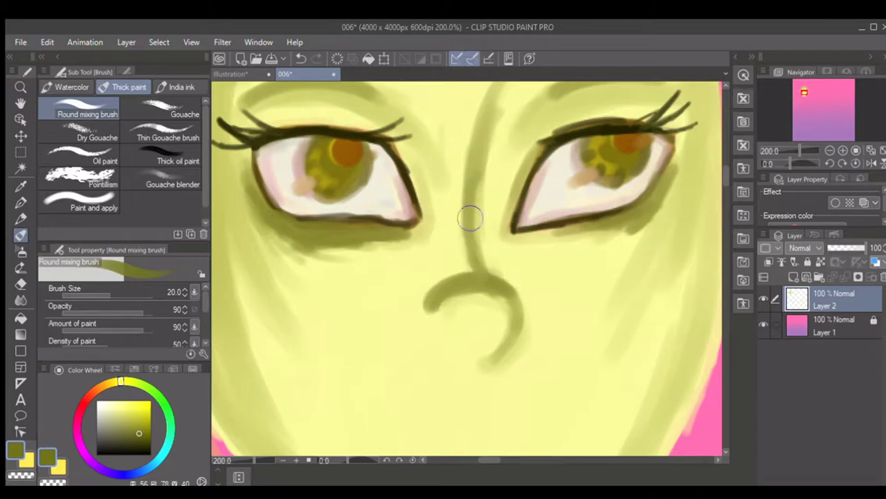
Sample the pale yellow skin beside the nose and lighten the inside of the nose tip at brush sizes 40 and 30.
alt+click(457, 266)
key(])
key(])
key(])
drag(468, 294, 498, 321)
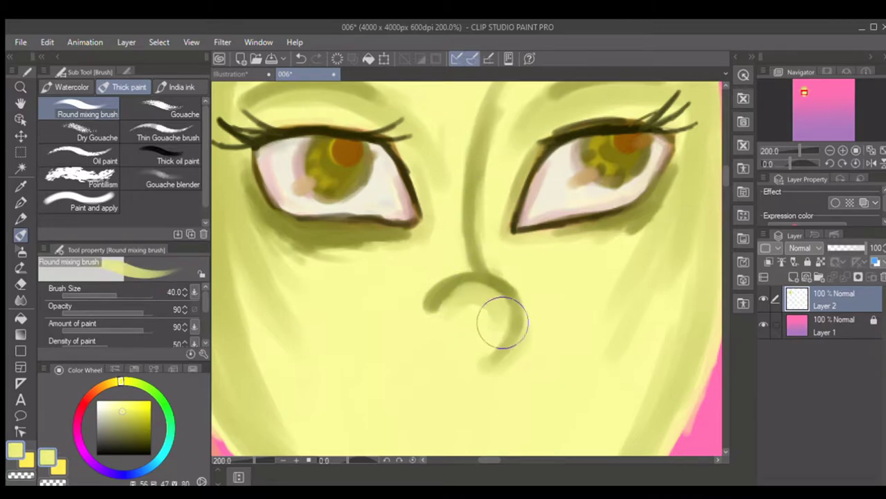
key(bracketleft)
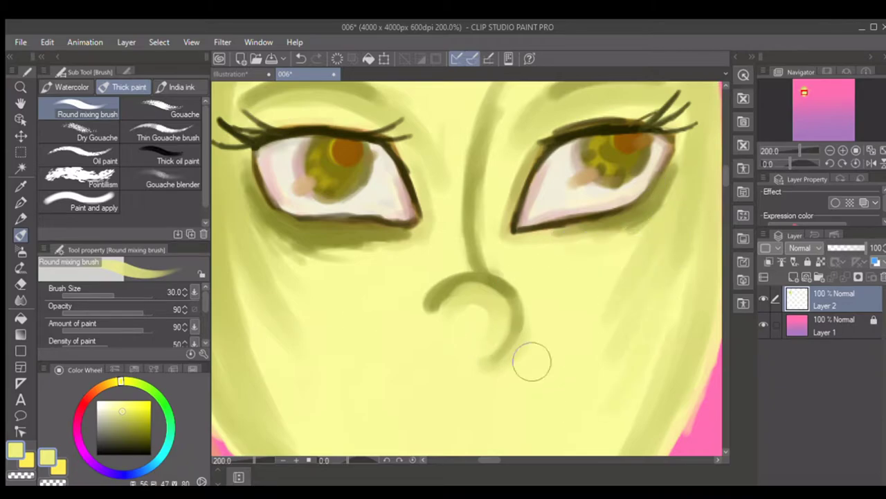
click(250, 459)
scroll(720, 208, up, 3)
key(bracketright)
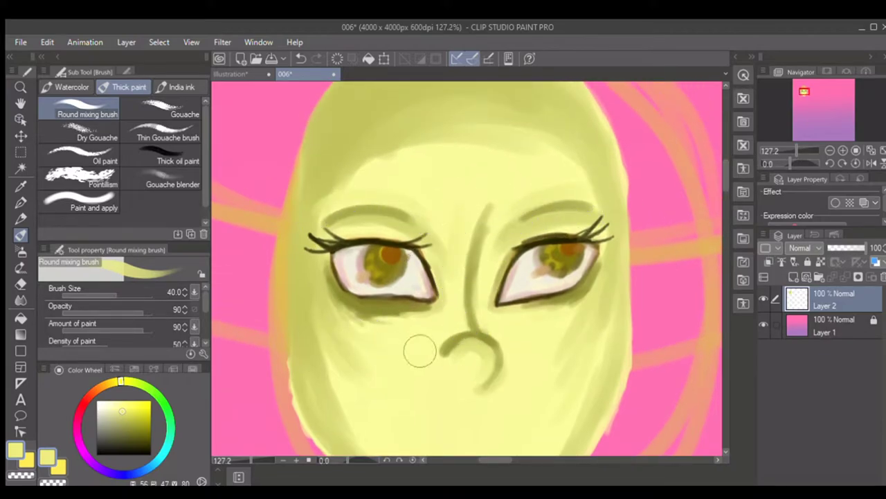
drag(725, 177, 722, 189)
key(bracketright)
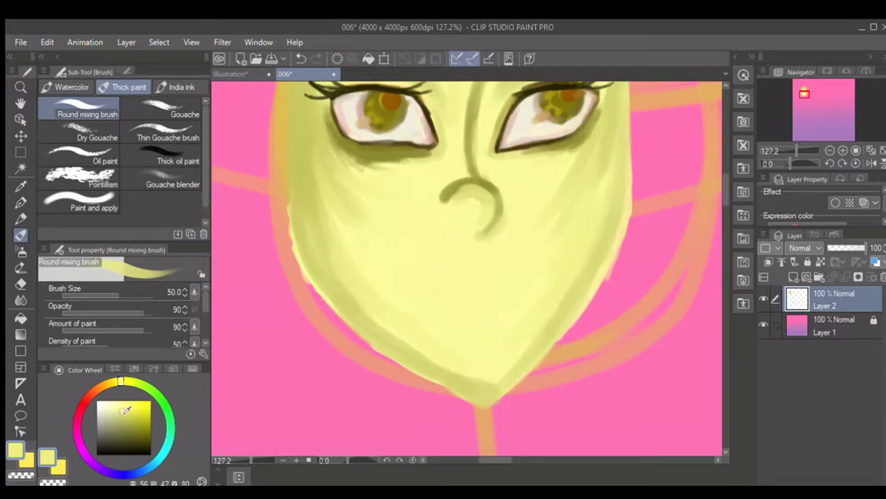
click(134, 423)
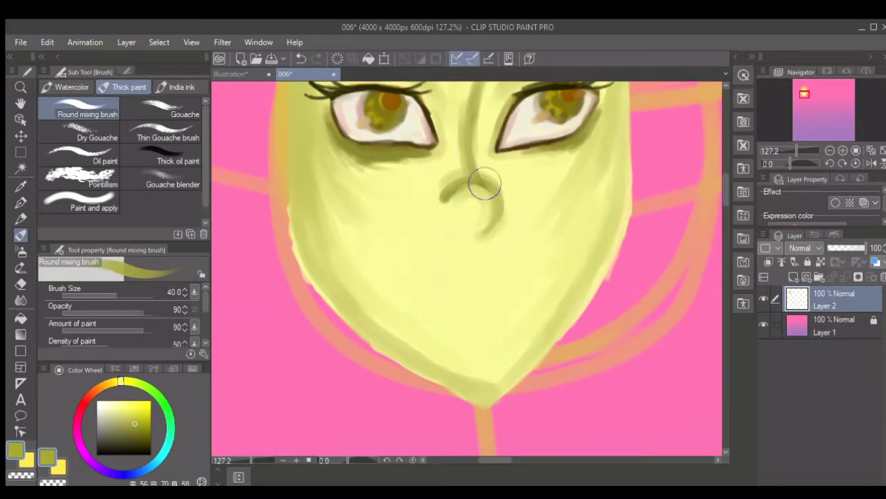
drag(724, 194, 731, 163)
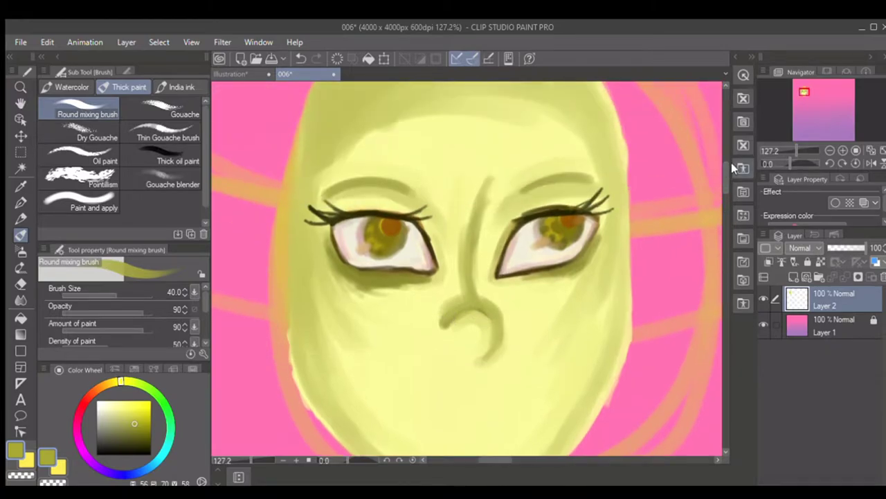
Paint two arched dark red eyebrows above the eyes at brush size 12.
click(78, 411)
click(91, 394)
click(150, 432)
key(bracketleft)
key(bracketleft)
key(bracketleft)
key(bracketleft)
key(bracketleft)
key(bracketleft)
mouse_move(528, 181)
mouse_down()
mouse_move(599, 179)
mouse_move(522, 188)
mouse_move(532, 173)
mouse_move(561, 166)
mouse_move(604, 178)
mouse_move(582, 169)
mouse_move(523, 179)
mouse_move(536, 168)
mouse_move(601, 178)
mouse_move(548, 176)
mouse_move(525, 186)
mouse_move(558, 165)
mouse_move(538, 170)
mouse_move(597, 174)
mouse_up()
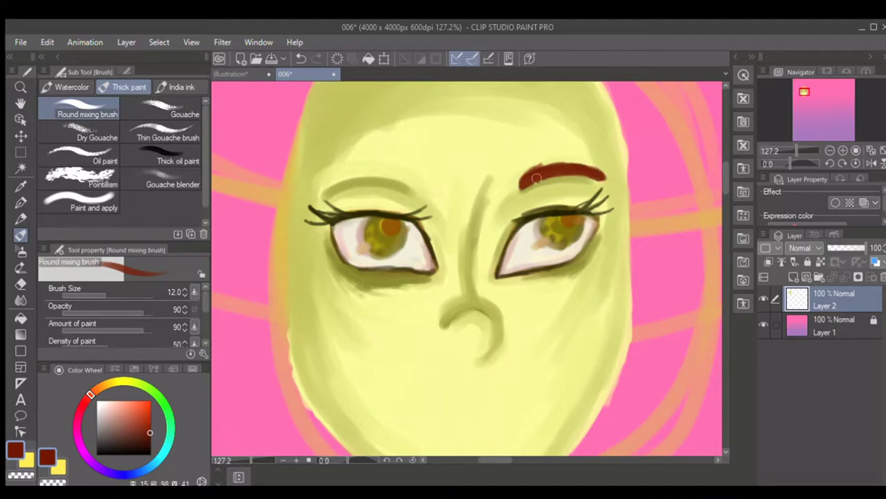
mouse_move(411, 183)
mouse_down()
mouse_move(374, 174)
mouse_move(323, 191)
mouse_move(349, 177)
mouse_move(333, 182)
mouse_move(340, 176)
mouse_move(417, 179)
mouse_move(397, 167)
mouse_move(351, 168)
mouse_move(326, 184)
mouse_move(386, 169)
mouse_move(415, 180)
mouse_move(369, 173)
mouse_move(323, 191)
mouse_move(391, 167)
mouse_move(416, 180)
mouse_move(387, 174)
mouse_move(412, 175)
mouse_move(388, 162)
mouse_move(399, 173)
mouse_move(368, 166)
mouse_move(354, 170)
mouse_move(399, 172)
mouse_move(350, 179)
mouse_move(407, 176)
mouse_move(351, 166)
mouse_up()
Blend a muted salmon tone along the nose bridge at brush size 25.
click(128, 417)
key(bracketright)
key(bracketright)
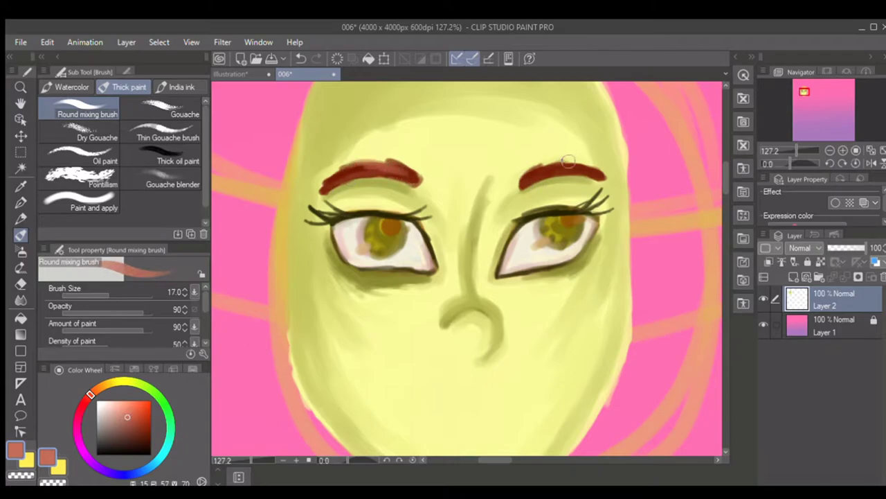
key(bracketright)
key(bracketright)
mouse_move(470, 275)
mouse_down()
mouse_move(467, 229)
mouse_move(484, 170)
mouse_move(465, 273)
mouse_up()
Brush muted salmon shading across the left cheek and down the right side of the face at brush size 40.
key(bracketright)
key(bracketright)
mouse_move(326, 269)
mouse_down()
mouse_move(347, 358)
mouse_move(334, 293)
mouse_move(424, 327)
mouse_up()
mouse_move(608, 202)
mouse_down()
mouse_move(606, 321)
mouse_move(622, 269)
mouse_move(618, 311)
mouse_move(583, 401)
mouse_up()
mouse_move(584, 401)
mouse_down()
mouse_move(611, 161)
mouse_move(607, 132)
mouse_up()
Add a muted salmon arc across the forehead and deepen the face's right edge at brush size 50.
drag(725, 181, 725, 177)
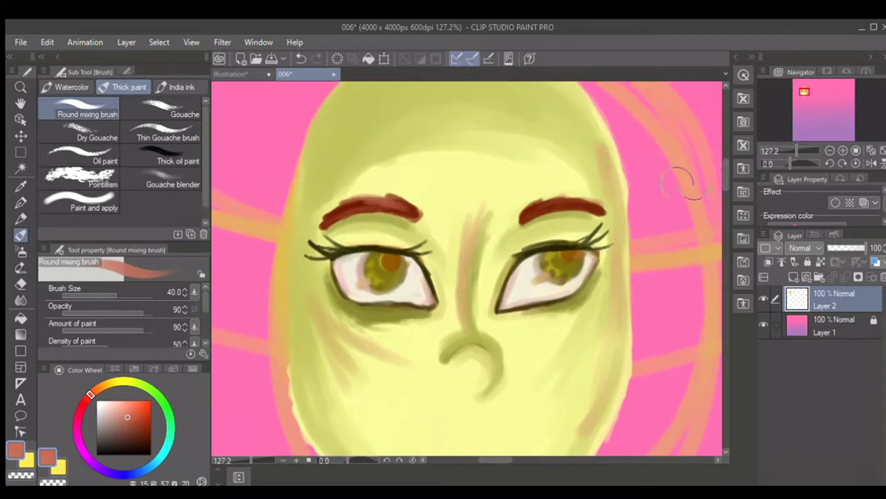
mouse_move(342, 178)
mouse_down()
mouse_move(383, 117)
mouse_move(337, 178)
mouse_up()
key(bracketright)
mouse_move(488, 115)
mouse_down()
mouse_move(315, 206)
mouse_move(386, 102)
mouse_move(316, 202)
mouse_move(299, 286)
mouse_move(308, 341)
mouse_move(301, 313)
mouse_move(298, 354)
mouse_up()
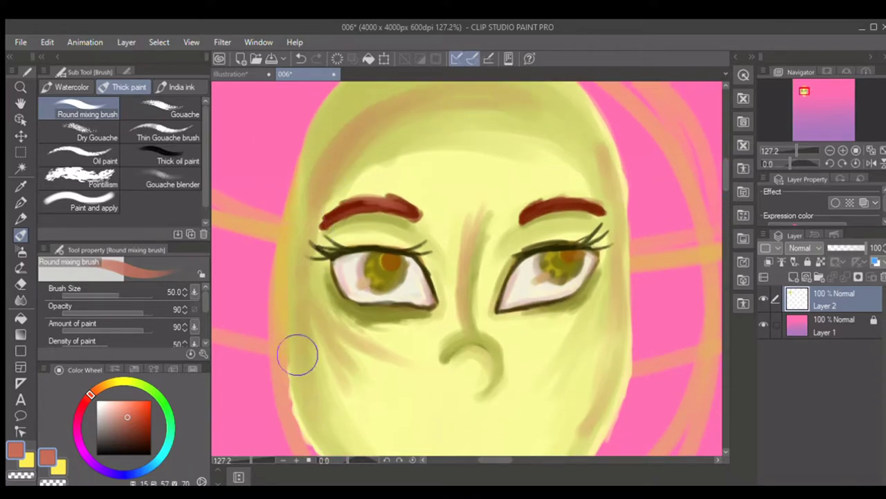
mouse_move(605, 168)
mouse_down()
mouse_move(624, 290)
mouse_move(600, 401)
mouse_up()
Tint the nose tip and the areas below both eyes with muted salmon at brush size 40.
key(bracketleft)
mouse_move(469, 347)
mouse_down()
mouse_move(443, 369)
mouse_move(427, 330)
mouse_move(342, 313)
mouse_move(327, 295)
mouse_up()
mouse_move(583, 310)
mouse_down()
mouse_move(611, 253)
mouse_move(549, 325)
mouse_move(608, 271)
mouse_move(589, 370)
mouse_move(597, 394)
mouse_up()
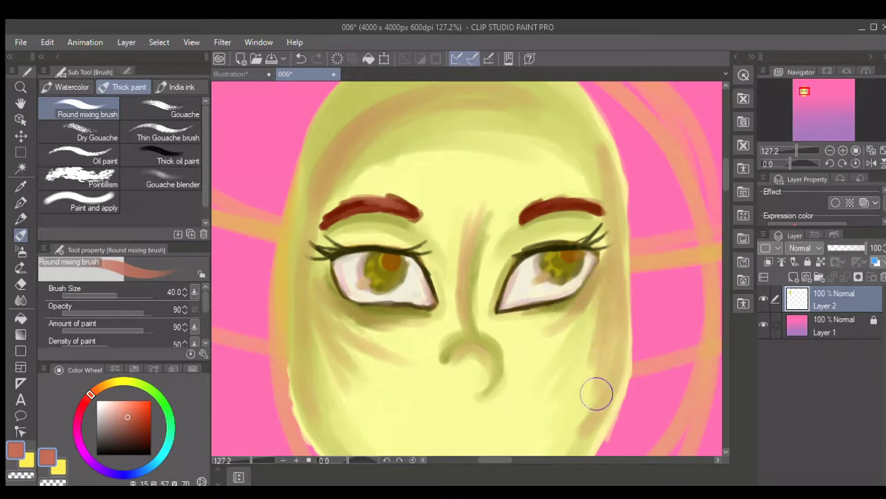
Paint full closed lips in muted salmon below the nose, starting at brush size 12 and filling at 15.
scroll(717, 174, down, 4)
key([)
key([)
key([)
key([)
key([)
key([)
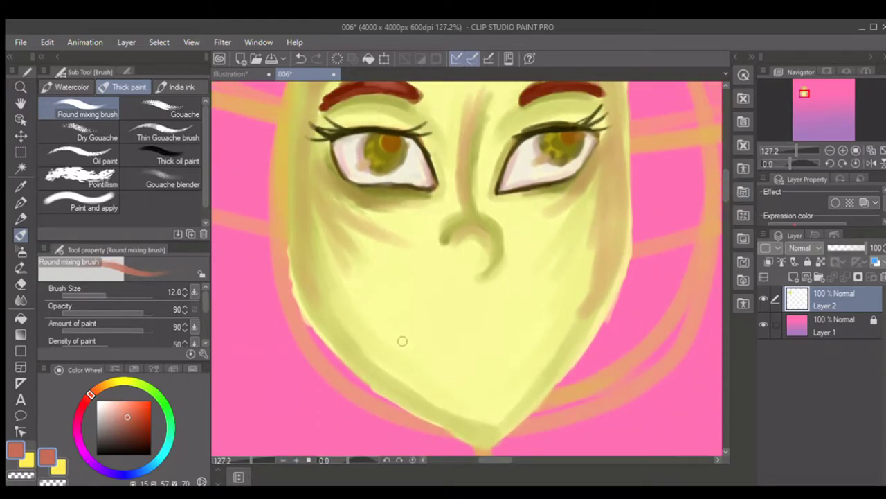
drag(409, 351, 437, 361)
key(ctrl+z)
key(ctrl+z)
mouse_move(394, 335)
mouse_down()
mouse_move(412, 352)
mouse_move(467, 340)
mouse_up()
key(ctrl+z)
mouse_move(401, 334)
mouse_down()
mouse_move(525, 333)
mouse_move(407, 341)
mouse_move(397, 331)
mouse_move(461, 307)
mouse_move(465, 315)
mouse_move(400, 335)
mouse_move(462, 312)
mouse_move(469, 320)
mouse_move(454, 313)
mouse_move(443, 320)
mouse_move(484, 318)
mouse_move(518, 334)
mouse_move(506, 336)
mouse_move(482, 312)
mouse_move(453, 312)
mouse_move(439, 329)
mouse_move(399, 337)
mouse_move(476, 319)
mouse_move(398, 339)
mouse_move(464, 324)
mouse_move(526, 340)
mouse_move(492, 331)
mouse_move(438, 338)
mouse_move(414, 352)
mouse_move(443, 359)
mouse_move(500, 344)
mouse_move(433, 357)
mouse_move(418, 342)
mouse_move(483, 358)
mouse_move(450, 340)
mouse_move(475, 342)
mouse_up()
key(bracketright)
key(bracketright)
key(bracketleft)
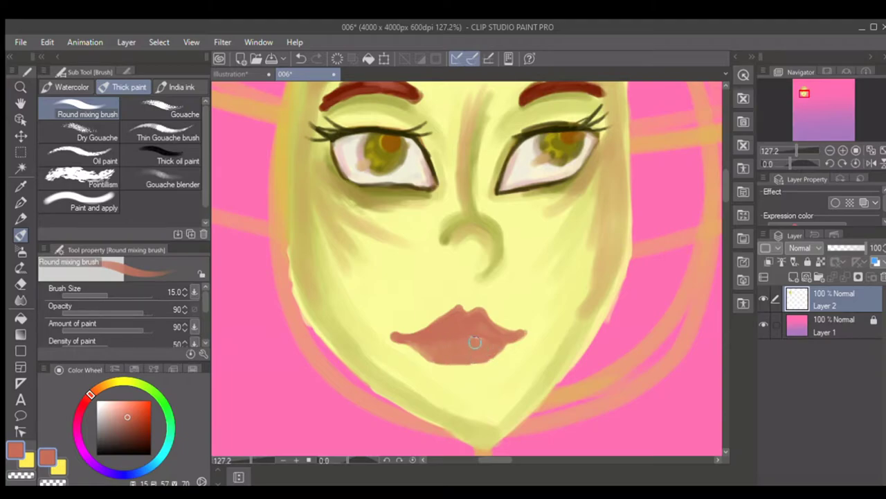
Draw the parting line between the lips in dark brown at brush size 10.
click(142, 441)
key([)
key([)
key([)
key(])
mouse_move(475, 335)
mouse_down()
mouse_move(525, 335)
mouse_move(434, 345)
mouse_up()
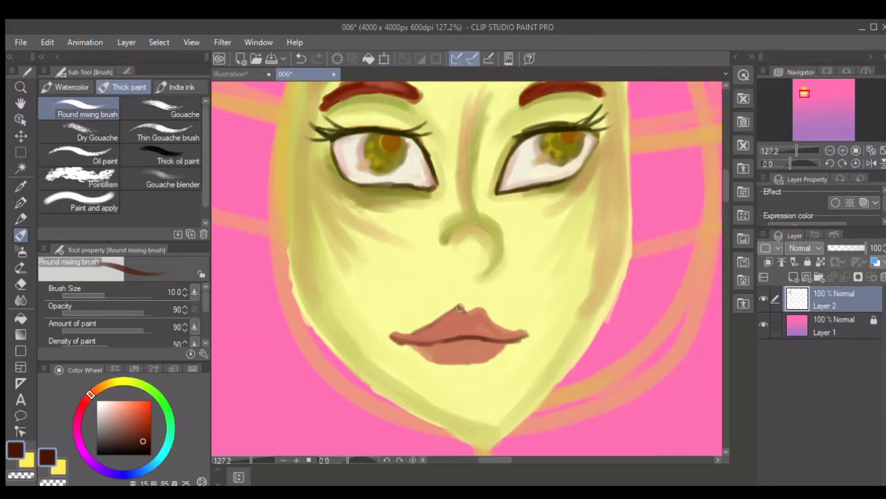
Outline the upper and lower edges of the lips in dark brown at brush size 10.
drag(474, 309, 502, 329)
mouse_move(431, 359)
mouse_down()
mouse_move(475, 360)
mouse_move(436, 361)
mouse_move(424, 351)
mouse_move(451, 363)
mouse_up()
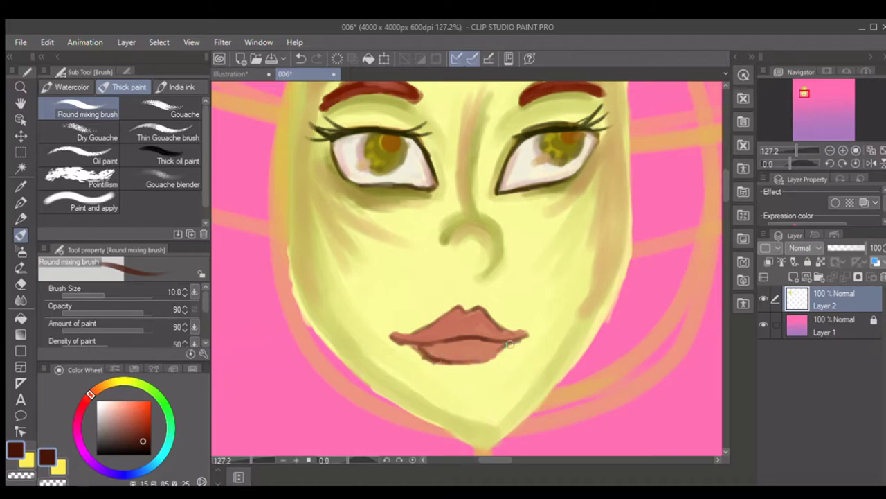
mouse_move(419, 331)
mouse_down()
mouse_move(455, 310)
mouse_move(457, 324)
mouse_move(480, 317)
mouse_move(448, 347)
mouse_move(495, 354)
mouse_move(416, 337)
mouse_move(500, 335)
mouse_move(504, 346)
mouse_move(445, 360)
mouse_up()
Highlight the upper and lower lips with light salmon tones, using brush sizes up to 20.
click(117, 408)
key(])
key(])
key(])
key(])
click(141, 406)
click(128, 404)
key(])
key([)
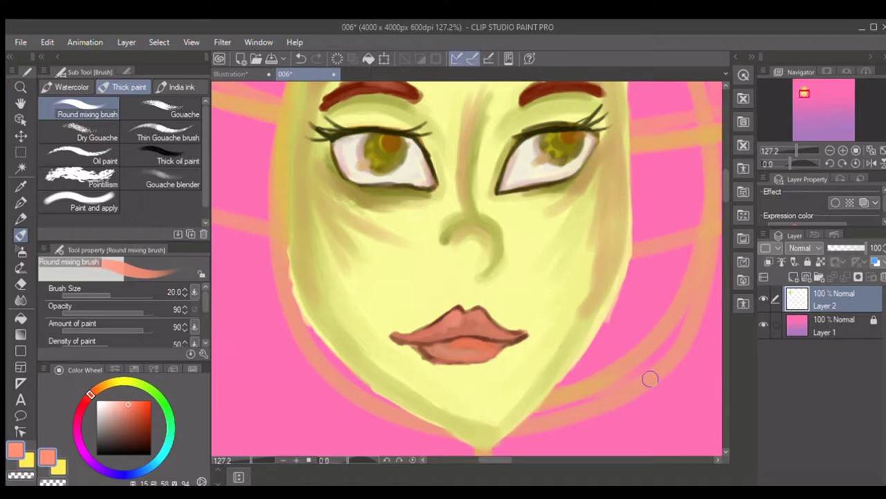
Sample the pale yellow skin and paint a tapered antenna rising from the forehead's right side at brush size 15.
drag(257, 458, 249, 461)
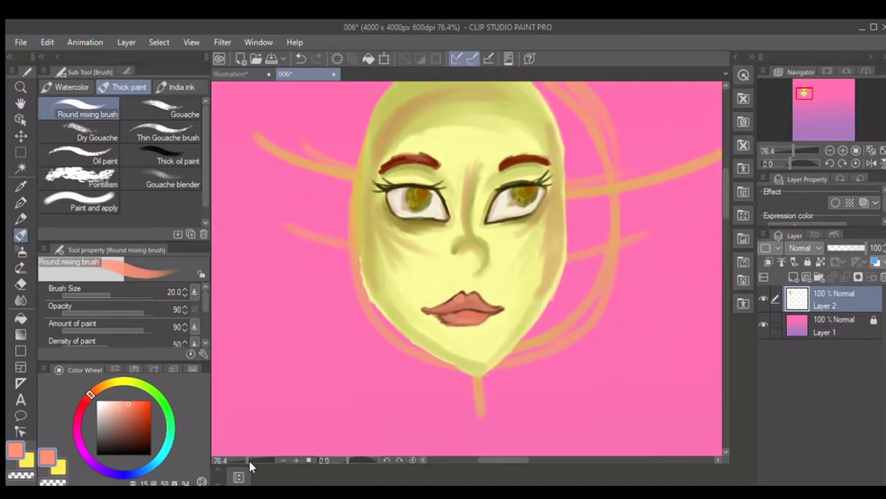
scroll(720, 189, up, 5)
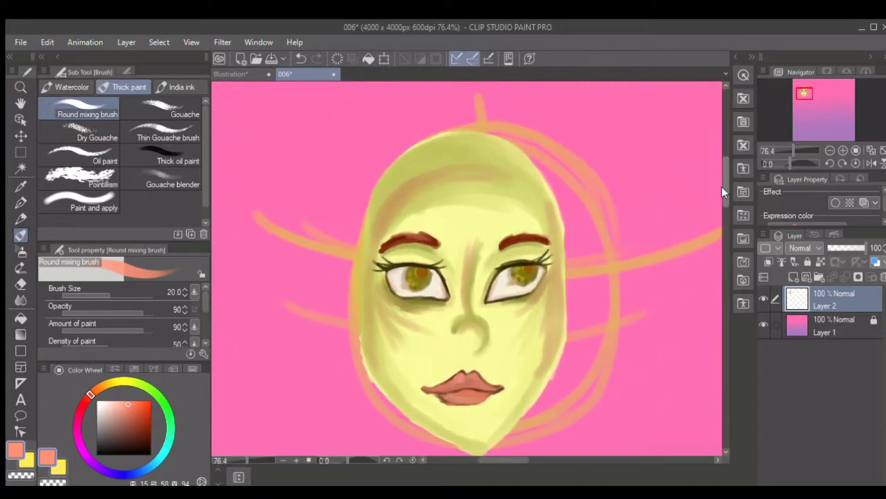
key(i)
click(497, 286)
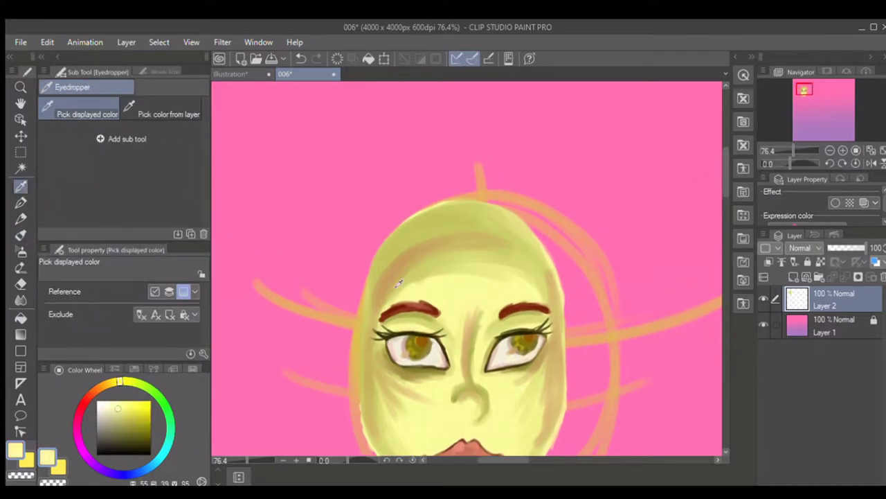
click(21, 235)
drag(525, 215, 566, 145)
drag(538, 202, 567, 146)
drag(527, 225, 556, 158)
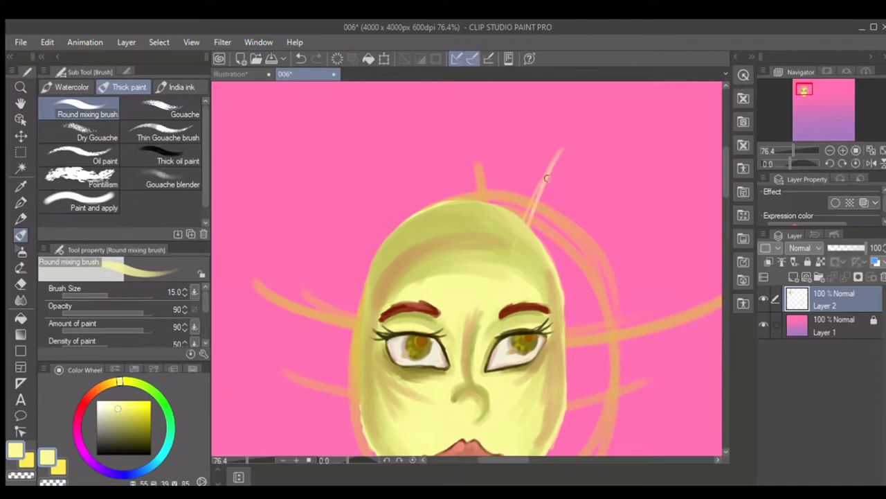
drag(524, 228, 564, 147)
key(bracketright)
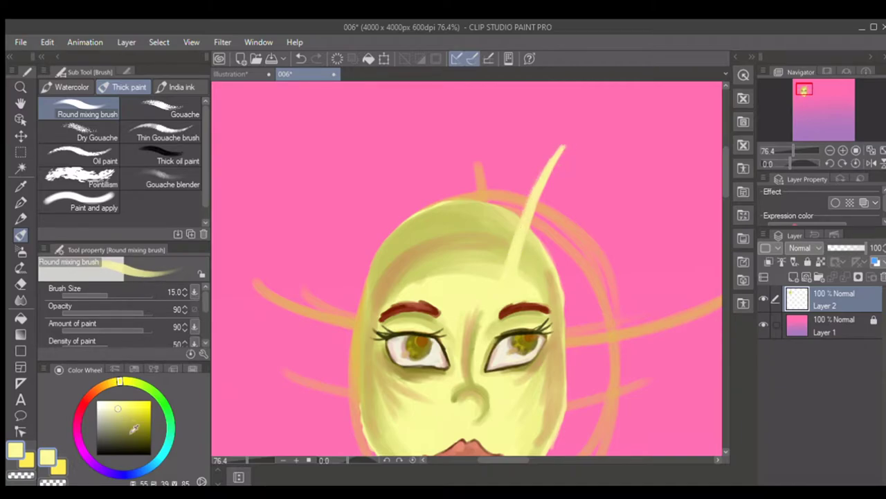
Paint a matching pale yellow antenna rising from the forehead's left side at brush size 15.
drag(413, 269, 400, 143)
drag(403, 201, 415, 273)
mouse_move(402, 144)
mouse_down()
mouse_move(426, 286)
mouse_move(401, 148)
mouse_move(412, 268)
mouse_up()
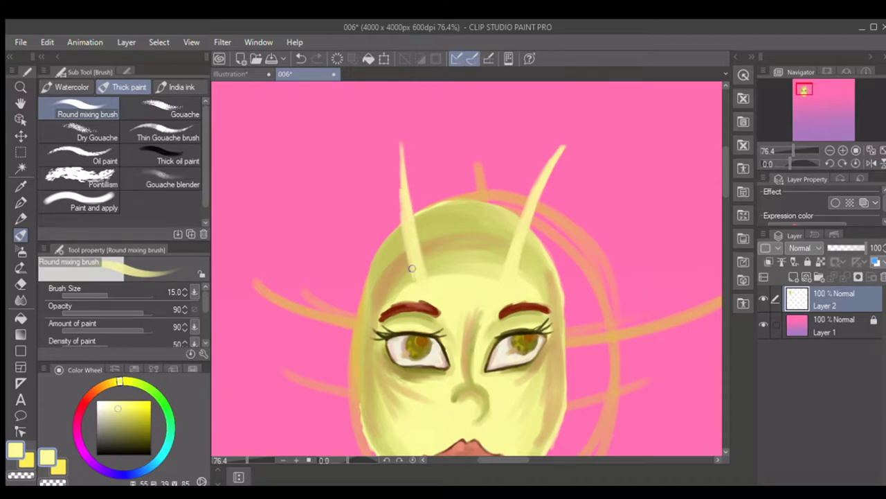
drag(403, 174, 406, 204)
drag(406, 219, 407, 206)
Shade the edges and tips of both antennae in dark olive yellow at brush sizes 20 and 15.
click(143, 420)
key(bracketright)
key(bracketright)
key(bracketright)
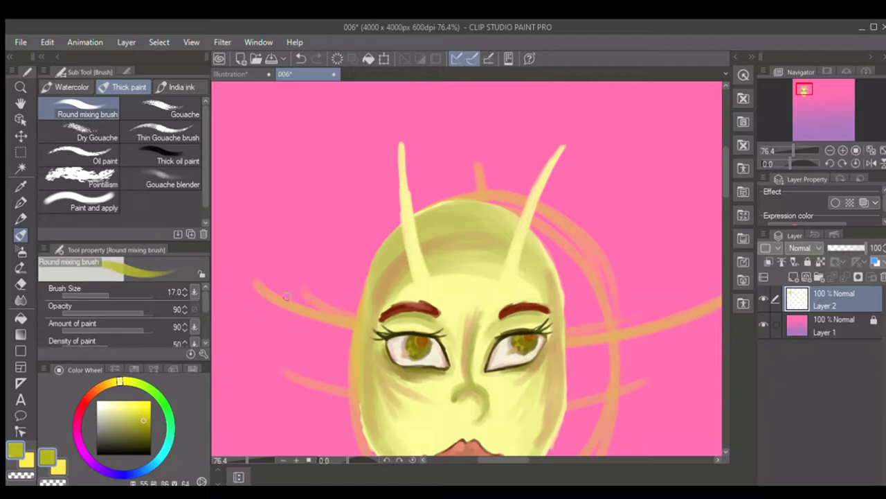
drag(406, 202, 416, 264)
key(bracketleft)
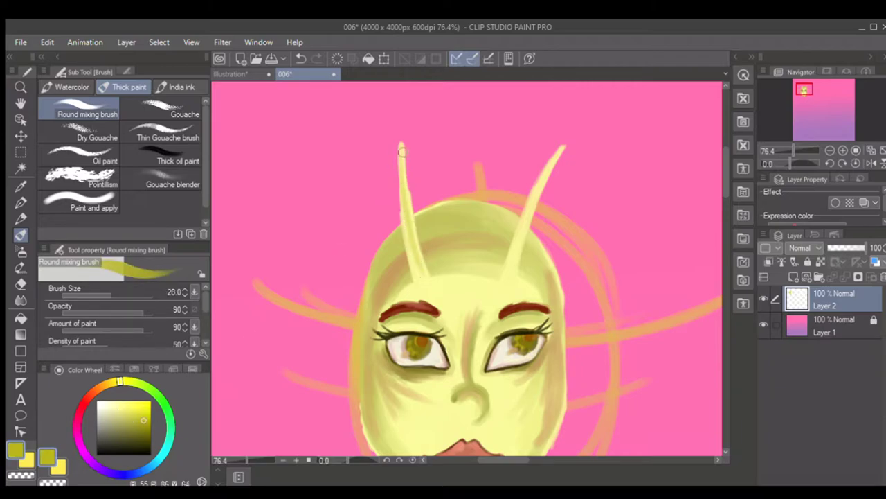
drag(404, 169, 429, 270)
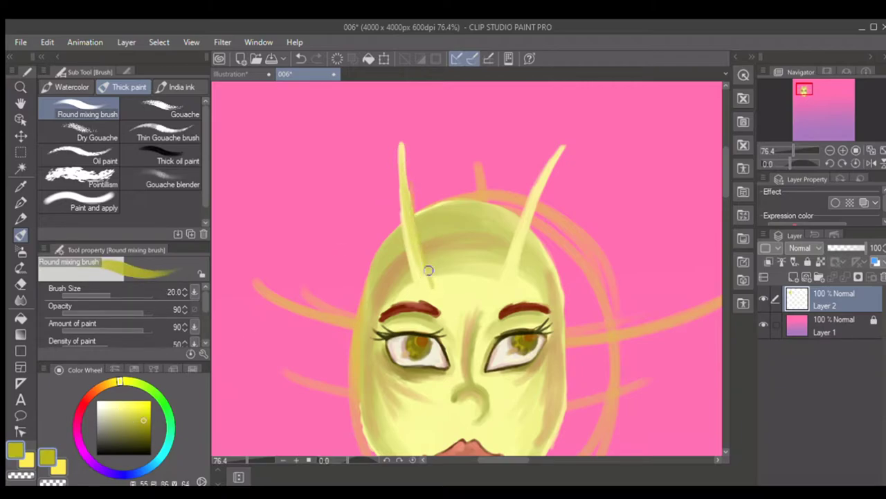
key(bracketleft)
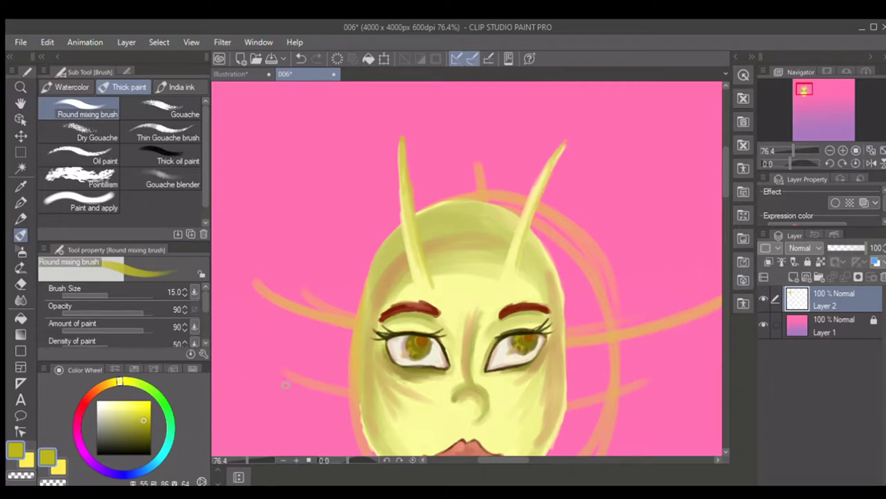
Paint a pointed bright green leaf at the tip of each antenna, finishing at brush size 17.
click(167, 399)
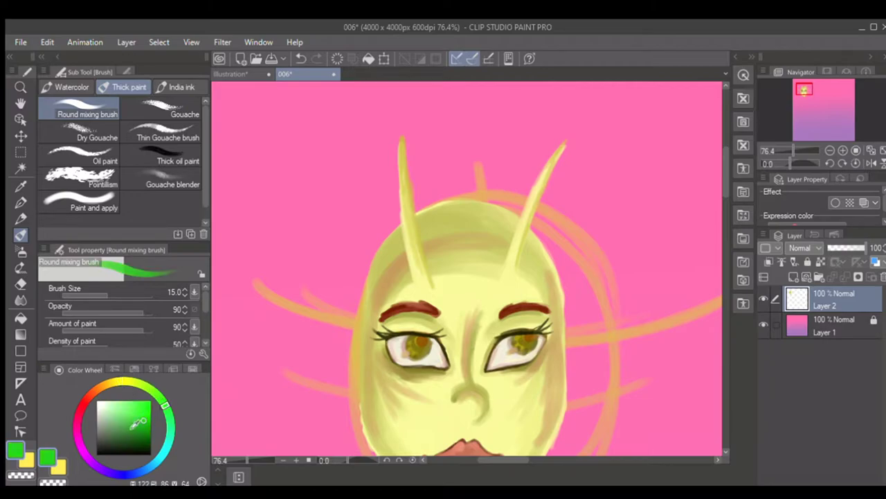
key(bracketleft)
key(bracketright)
key(bracketright)
drag(563, 144, 600, 129)
key(bracketleft)
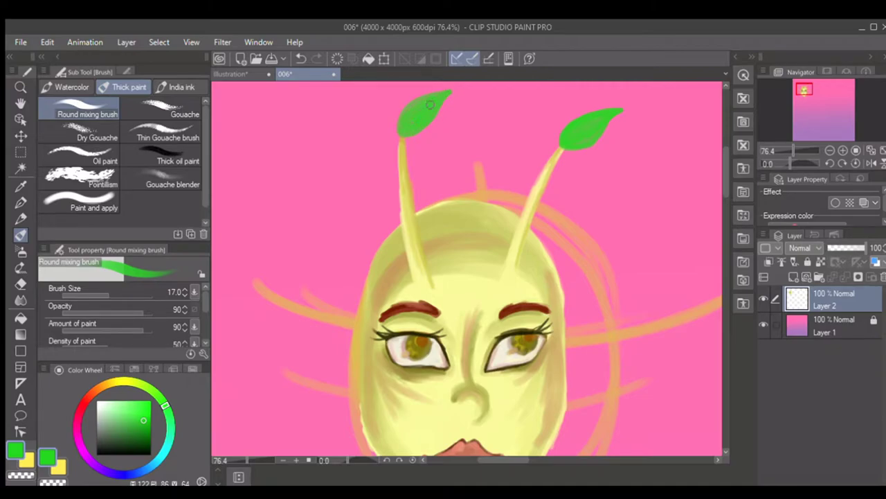
Highlight both antenna leaves in light green at brush size 25.
click(127, 405)
key(bracketright)
mouse_move(441, 95)
mouse_down()
mouse_move(421, 101)
mouse_move(409, 114)
mouse_move(445, 95)
mouse_move(403, 132)
mouse_move(431, 100)
mouse_up()
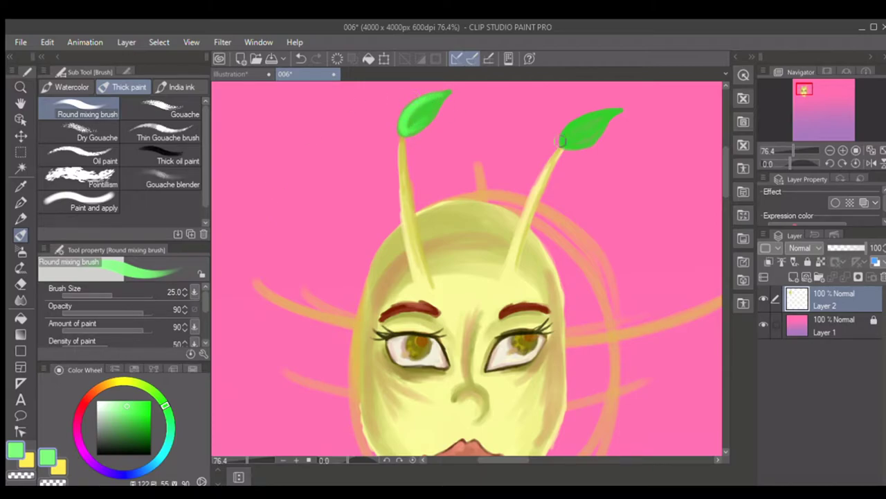
mouse_move(602, 114)
mouse_down()
mouse_move(570, 142)
mouse_move(596, 138)
mouse_move(565, 142)
mouse_move(611, 112)
mouse_up()
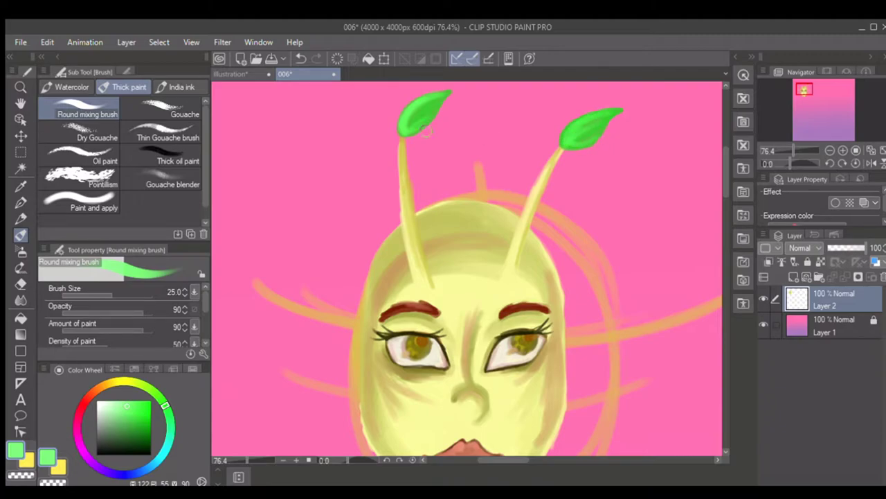
Paint dark green veins on both leaves at brush size 17.
drag(151, 421, 150, 450)
key([)
key([)
mouse_move(402, 133)
mouse_down()
mouse_move(427, 107)
mouse_move(402, 129)
mouse_up()
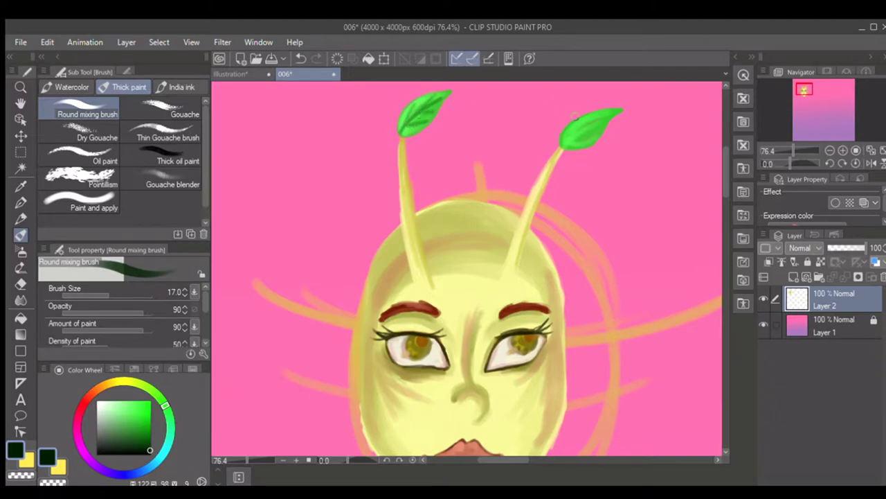
mouse_move(562, 148)
mouse_down()
mouse_move(610, 113)
mouse_move(579, 122)
mouse_up()
drag(606, 109, 566, 136)
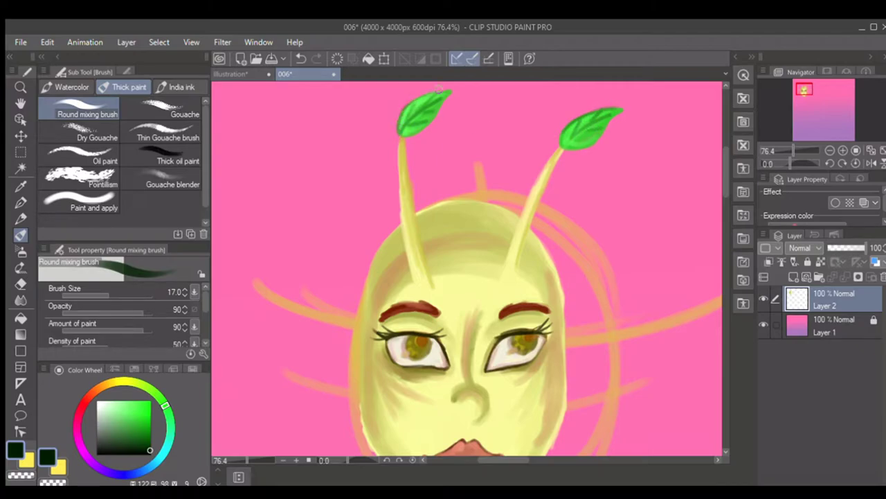
Darken the edges of both antenna stalks and the outline of the left leaf with dark green at brush size 17.
drag(399, 136, 412, 275)
drag(554, 154, 507, 253)
drag(559, 156, 521, 251)
drag(543, 192, 557, 160)
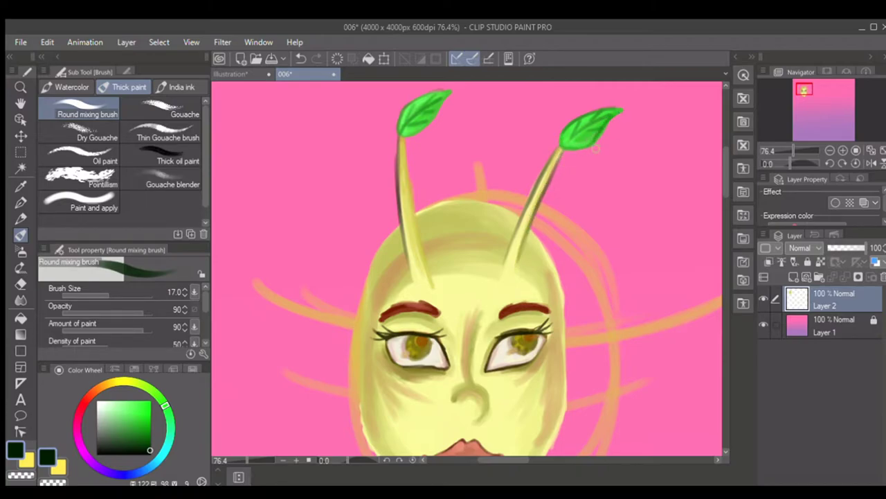
mouse_move(429, 95)
mouse_down()
mouse_move(414, 110)
mouse_move(432, 126)
mouse_move(402, 137)
mouse_move(448, 97)
mouse_move(427, 122)
mouse_up()
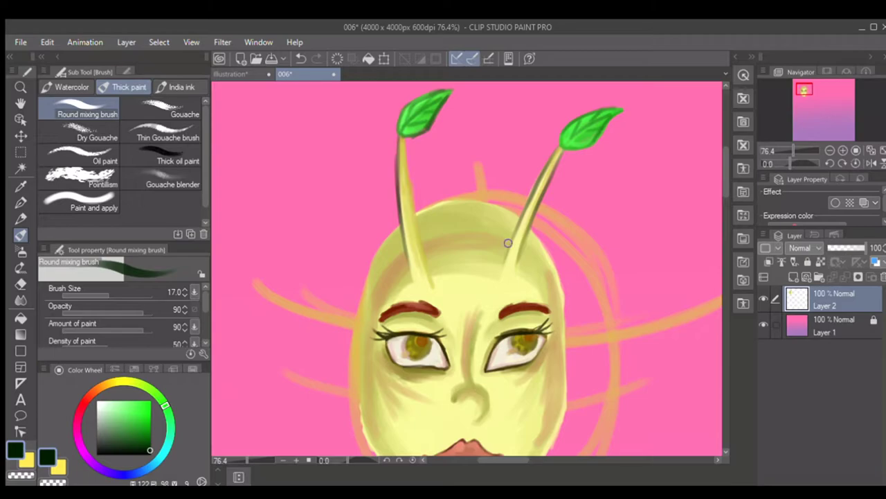
scroll(720, 160, down, 5)
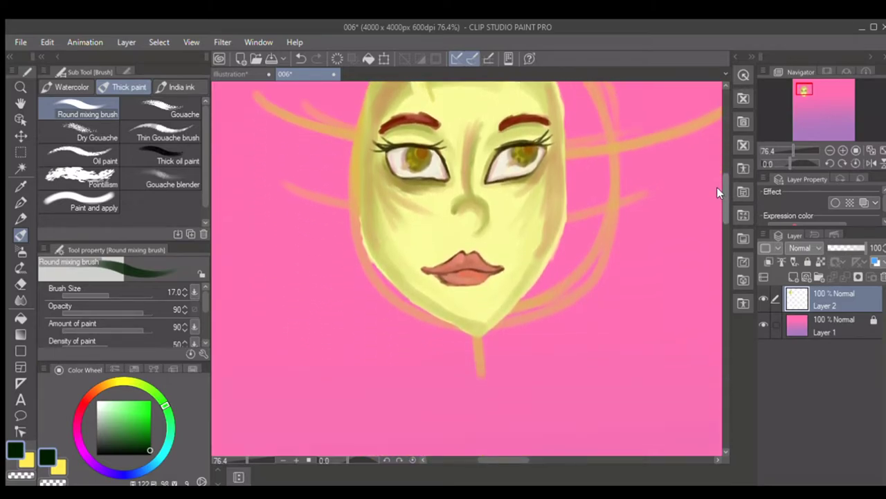
drag(247, 460, 232, 460)
drag(590, 460, 606, 463)
mouse_move(726, 281)
mouse_down()
mouse_move(716, 311)
mouse_move(738, 283)
mouse_up()
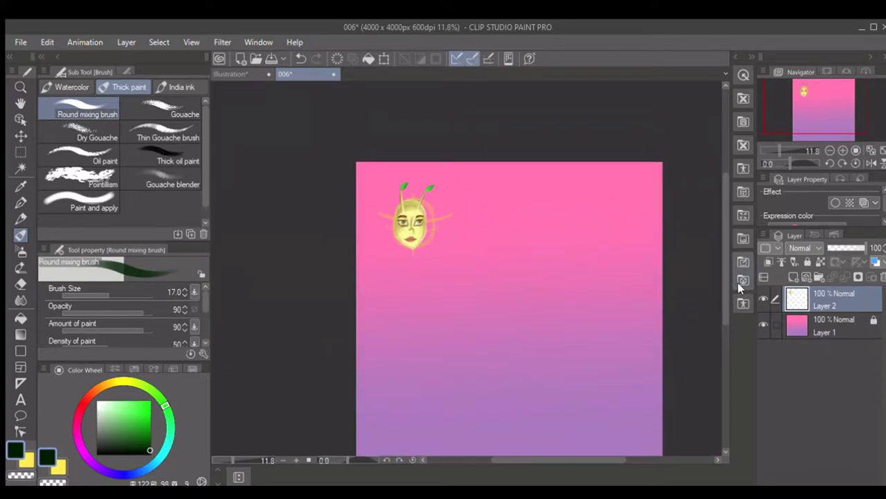
key(i)
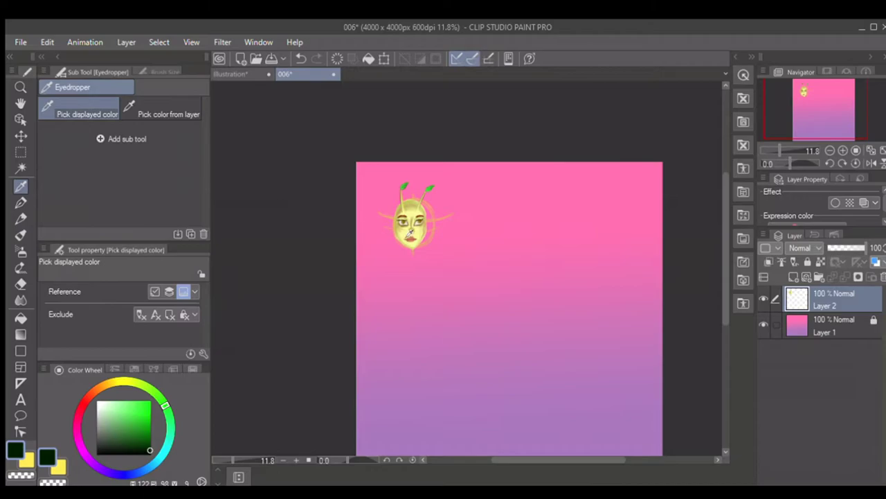
scroll(410, 232, up, 5)
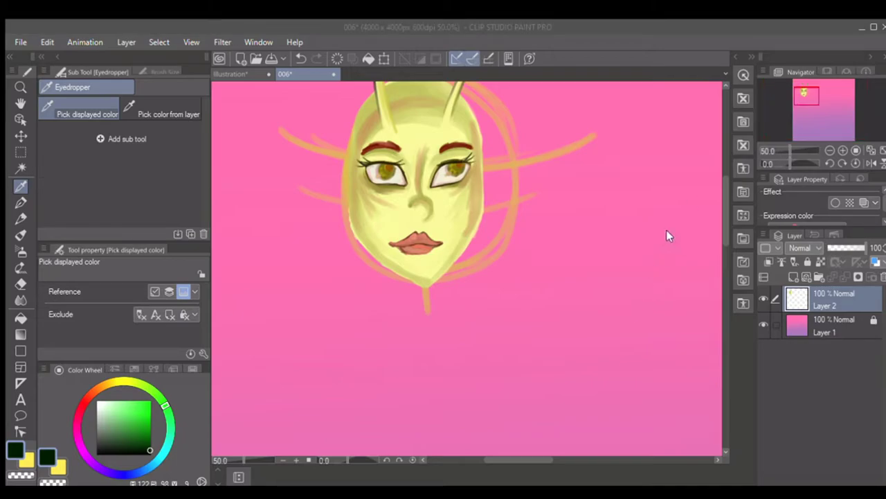
click(682, 205)
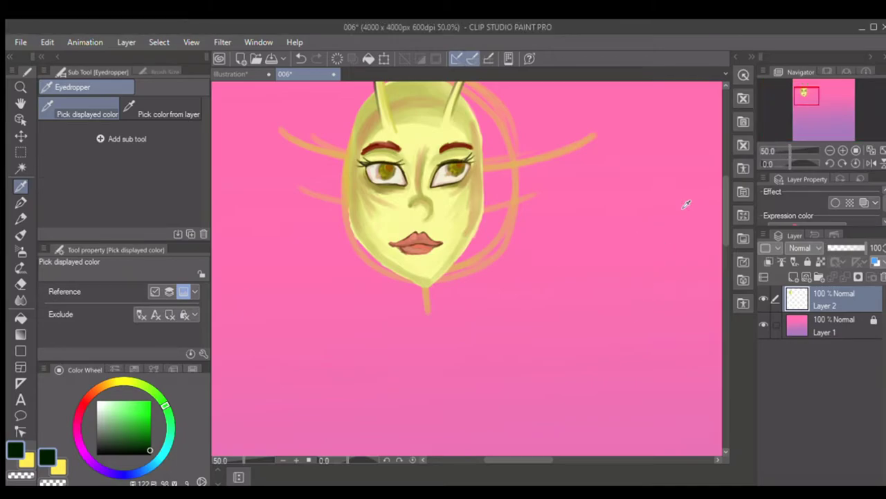
click(21, 235)
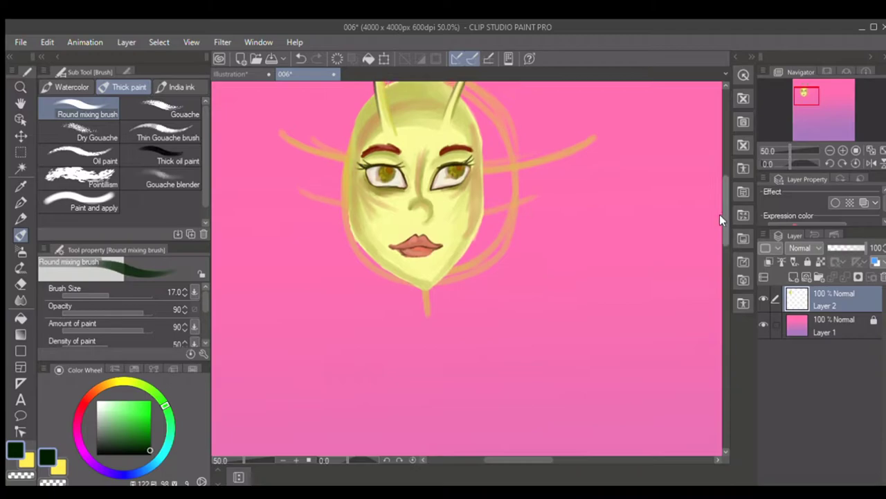
scroll(720, 214, down, 2)
key(bracketright)
key(bracketright)
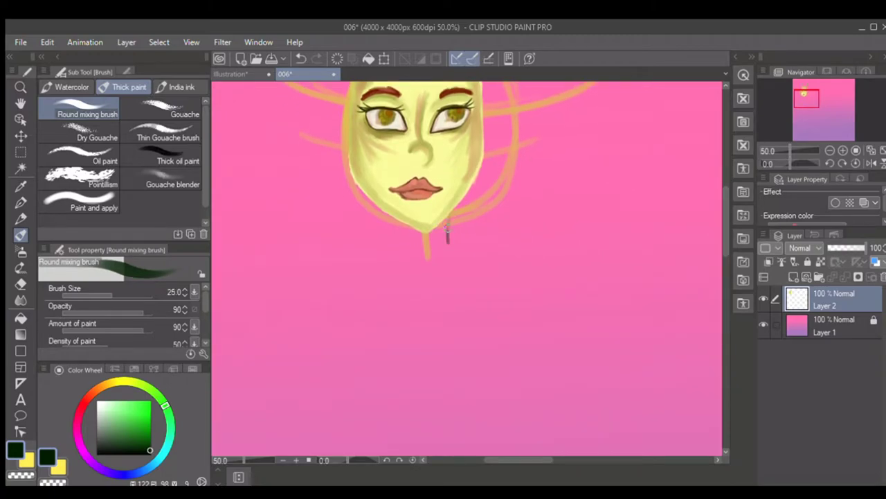
key(ctrl+z)
Sample the pale yellow skin and sketch the neck sides, shoulder starts and a rounded upper-chest outline at brush size 20.
click(21, 186)
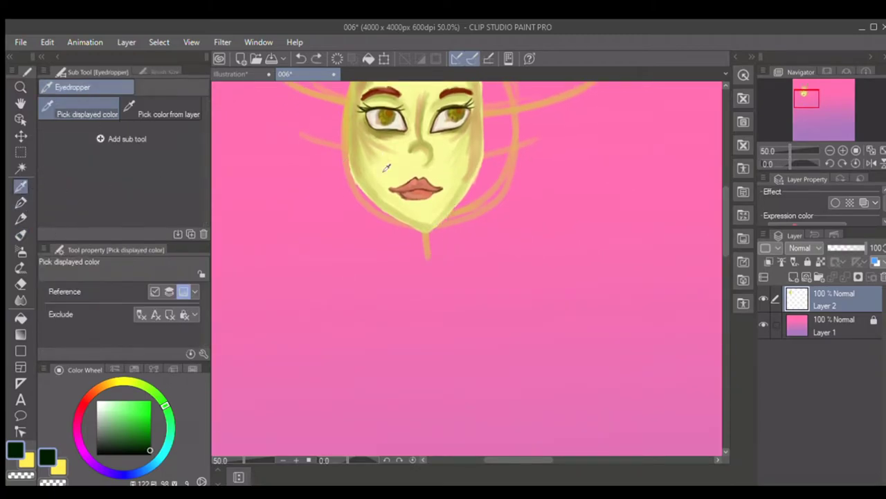
click(387, 168)
click(21, 235)
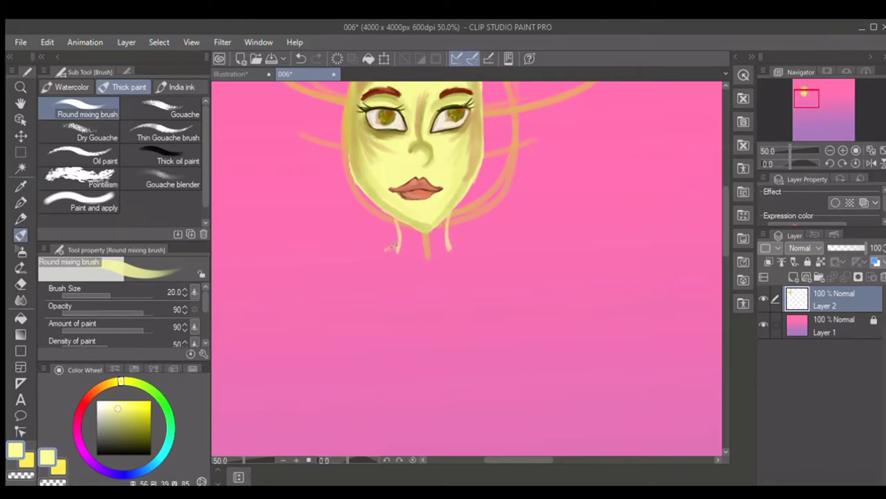
mouse_move(381, 251)
mouse_down()
mouse_move(445, 293)
mouse_move(455, 269)
mouse_up()
Fill the rounded upper chest and the base of the neck with pale yellow, using brush sizes from 40 down to 17.
key(bracketright)
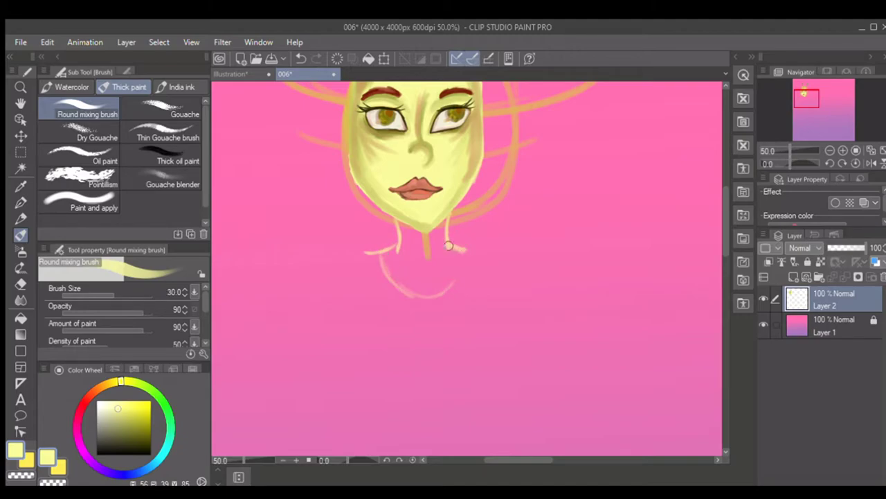
mouse_move(383, 254)
mouse_down()
mouse_move(389, 269)
mouse_move(381, 255)
mouse_move(403, 249)
mouse_move(389, 281)
mouse_move(454, 281)
mouse_move(461, 251)
mouse_move(414, 291)
mouse_move(388, 263)
mouse_move(396, 281)
mouse_up()
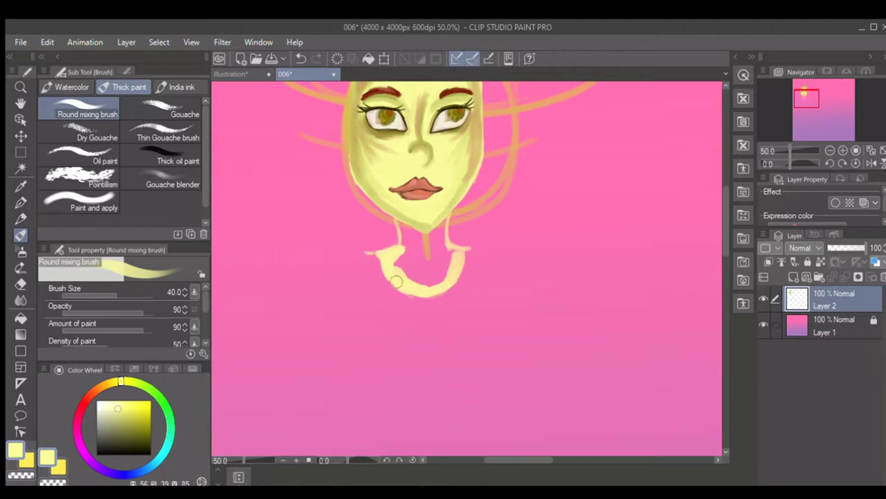
scroll(443, 288, up, 3)
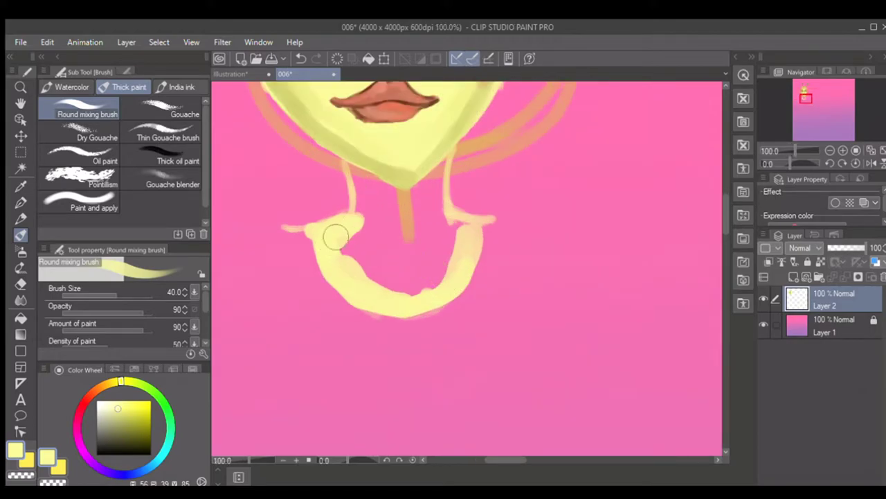
mouse_move(324, 231)
mouse_down()
mouse_move(354, 222)
mouse_move(333, 242)
mouse_move(369, 237)
mouse_move(390, 294)
mouse_move(409, 300)
mouse_move(451, 229)
mouse_move(455, 252)
mouse_move(337, 254)
mouse_move(377, 286)
mouse_move(417, 262)
mouse_move(459, 277)
mouse_up()
key(bracketleft)
key(bracketleft)
mouse_move(473, 222)
mouse_down()
mouse_move(468, 259)
mouse_move(417, 313)
mouse_up()
key(bracketleft)
key(bracketleft)
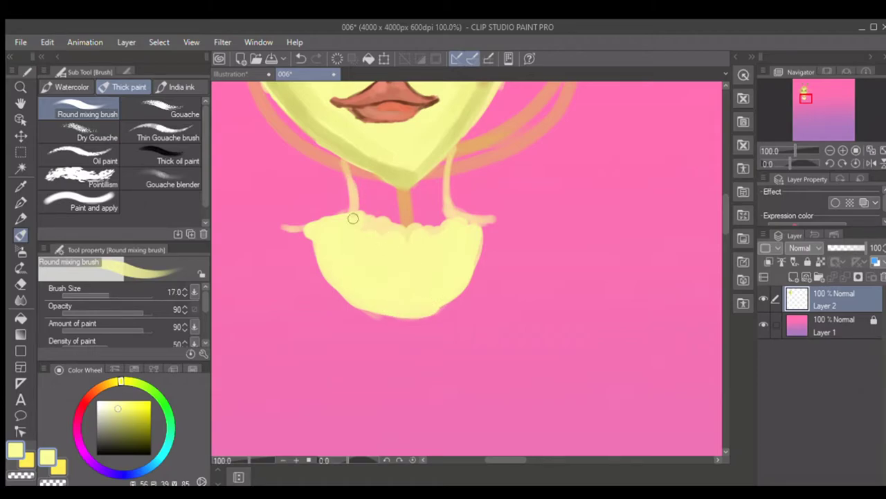
mouse_move(351, 212)
mouse_down()
mouse_move(375, 234)
mouse_move(388, 217)
mouse_move(413, 236)
mouse_up()
Paint dark olive shadows beneath the chin and down both sides of the neck at brush sizes 15 and 20.
key(bracketleft)
key(bracketleft)
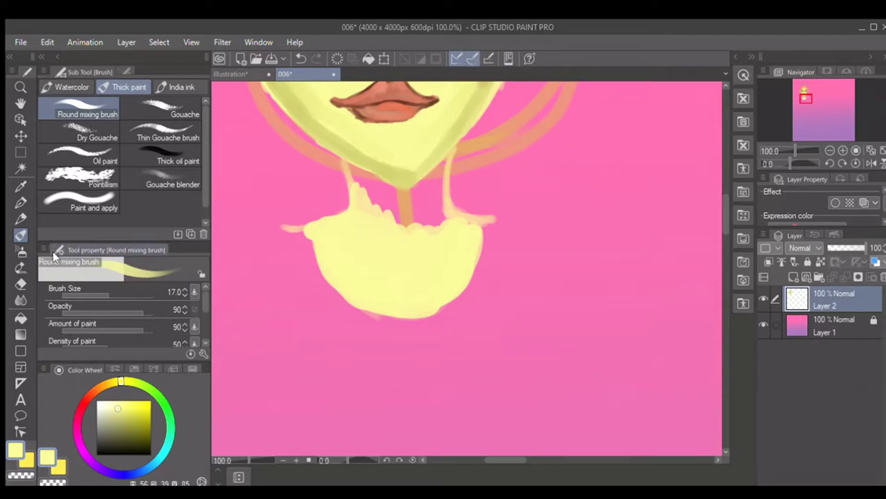
click(137, 433)
mouse_move(374, 177)
mouse_down()
mouse_move(346, 163)
mouse_move(382, 186)
mouse_move(342, 162)
mouse_move(355, 182)
mouse_move(340, 159)
mouse_move(389, 184)
mouse_up()
key(bracketright)
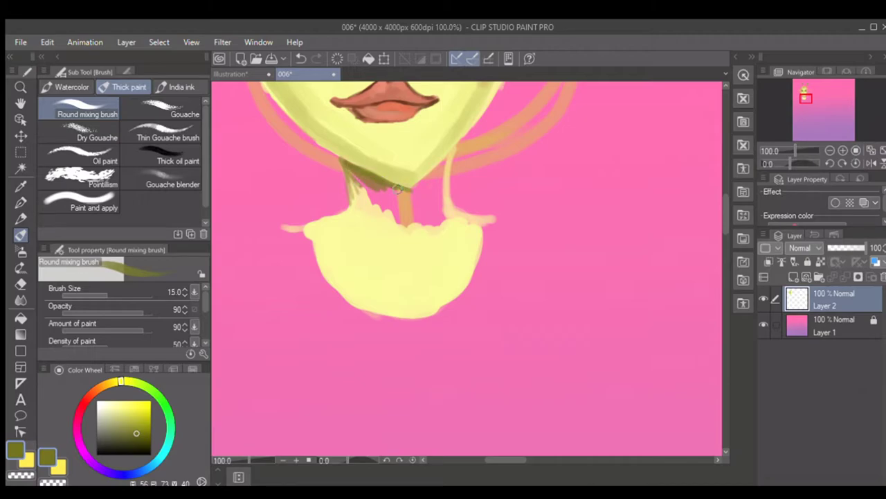
mouse_move(439, 167)
mouse_down()
mouse_move(441, 202)
mouse_move(418, 187)
mouse_move(348, 173)
mouse_move(373, 228)
mouse_move(354, 170)
mouse_move(390, 214)
mouse_move(401, 201)
mouse_move(380, 183)
mouse_move(412, 200)
mouse_up()
key(bracketright)
key(bracketright)
mouse_move(437, 171)
mouse_down()
mouse_move(442, 164)
mouse_move(444, 243)
mouse_move(441, 229)
mouse_up()
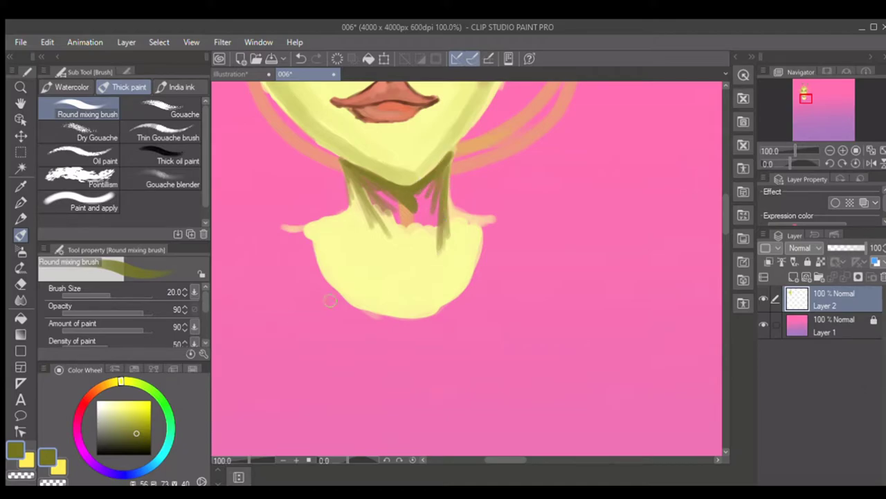
Fill the neck below the chin with a lighter olive yellow using a larger brush.
click(122, 417)
key(bracketright)
key(bracketright)
key(bracketright)
drag(434, 183, 428, 245)
drag(441, 198, 434, 255)
mouse_move(414, 211)
mouse_down()
mouse_move(410, 197)
mouse_move(405, 233)
mouse_move(418, 252)
mouse_move(448, 208)
mouse_move(458, 221)
mouse_move(354, 173)
mouse_move(400, 215)
mouse_move(356, 166)
mouse_move(368, 236)
mouse_move(355, 262)
mouse_move(328, 233)
mouse_move(469, 239)
mouse_move(424, 239)
mouse_move(402, 218)
mouse_move(404, 230)
mouse_move(356, 186)
mouse_move(396, 209)
mouse_move(397, 200)
mouse_move(358, 196)
mouse_move(350, 183)
mouse_move(352, 210)
mouse_move(316, 228)
mouse_move(445, 198)
mouse_move(451, 166)
mouse_move(447, 173)
mouse_up()
Shape the neck's right edge and shoulder with a smaller brush, and blend the neck shading at brush size 40.
key([)
key([)
mouse_move(455, 142)
mouse_down()
mouse_move(450, 214)
mouse_move(465, 224)
mouse_move(472, 217)
mouse_move(441, 203)
mouse_move(491, 224)
mouse_up()
key(bracketright)
key(bracketright)
key(bracketright)
mouse_move(360, 194)
mouse_down()
mouse_move(415, 271)
mouse_move(411, 227)
mouse_move(428, 198)
mouse_up()
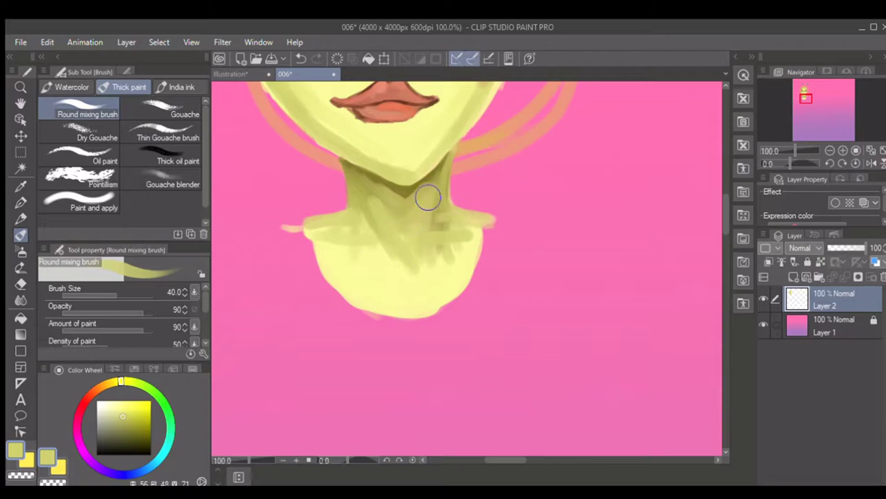
Sample the chest's pale yellow and lighten the middle of the neck between its shadows.
click(21, 187)
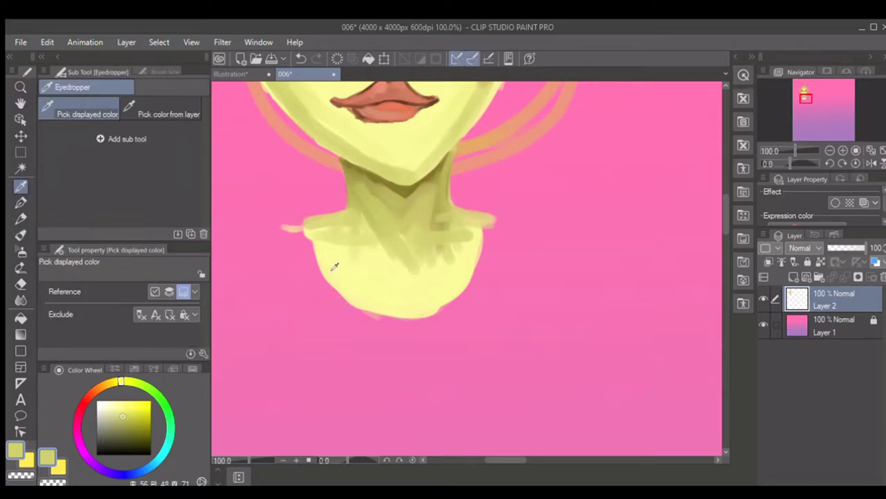
click(332, 270)
click(21, 219)
click(21, 235)
mouse_move(363, 193)
mouse_down()
mouse_move(408, 246)
mouse_move(401, 232)
mouse_move(415, 237)
mouse_move(431, 188)
mouse_move(390, 198)
mouse_move(371, 233)
mouse_move(355, 230)
mouse_move(444, 227)
mouse_up()
Paint both collarbones as horizontal dark olive strokes at brush size 30.
key(bracketleft)
key(bracketleft)
key(bracketleft)
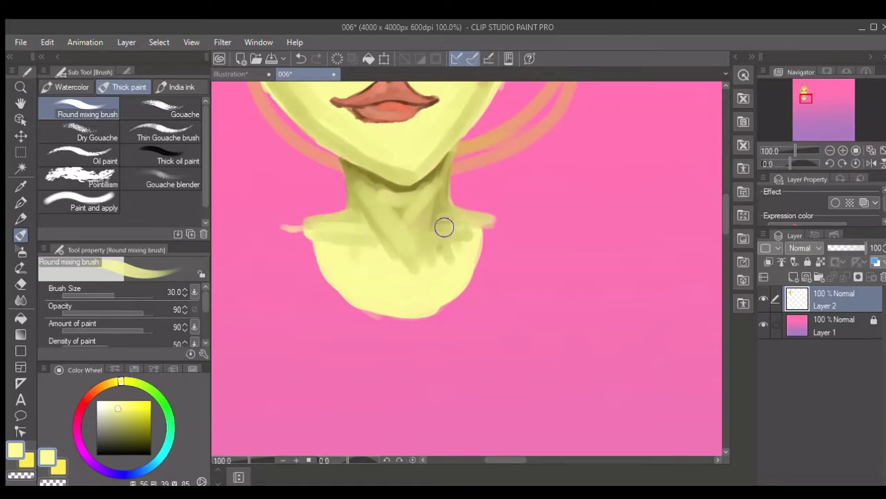
drag(133, 411, 139, 430)
mouse_move(365, 235)
mouse_down()
mouse_move(309, 231)
mouse_move(368, 235)
mouse_up()
mouse_move(452, 229)
mouse_down()
mouse_move(433, 209)
mouse_move(447, 168)
mouse_move(413, 225)
mouse_up()
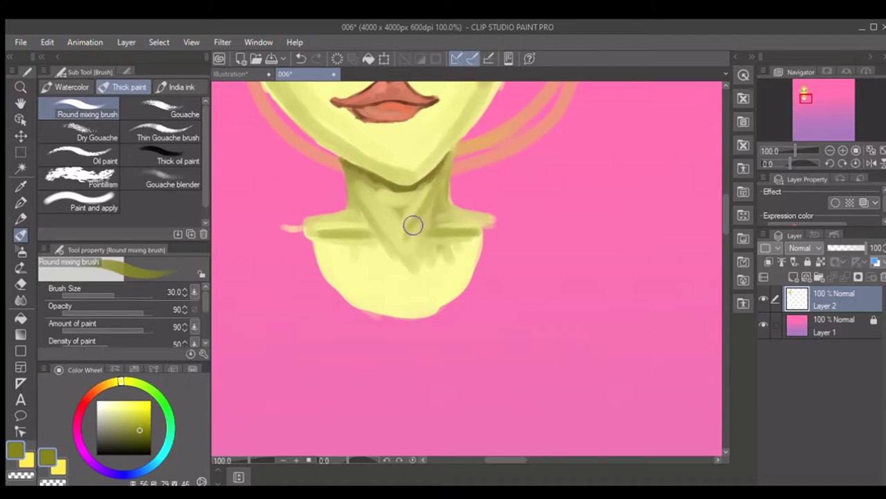
Deepen the jaw's lower edge and the neck's right-hand shadows in dark olive at brush size 17.
key(bracketleft)
key(bracketleft)
key(bracketleft)
mouse_move(434, 164)
mouse_down()
mouse_move(468, 129)
mouse_move(414, 180)
mouse_up()
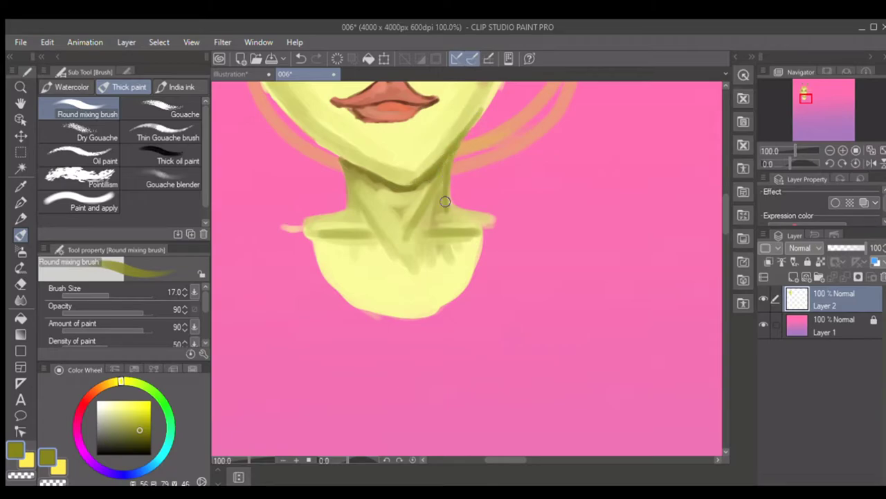
Outline the neck base, shoulders and rounded chest edge in dark olive at brush size 20.
key(bracketright)
mouse_move(309, 228)
mouse_down()
mouse_move(319, 273)
mouse_move(352, 301)
mouse_move(441, 302)
mouse_move(462, 282)
mouse_move(485, 231)
mouse_move(486, 218)
mouse_move(447, 211)
mouse_move(449, 176)
mouse_move(460, 213)
mouse_up()
drag(345, 210, 312, 221)
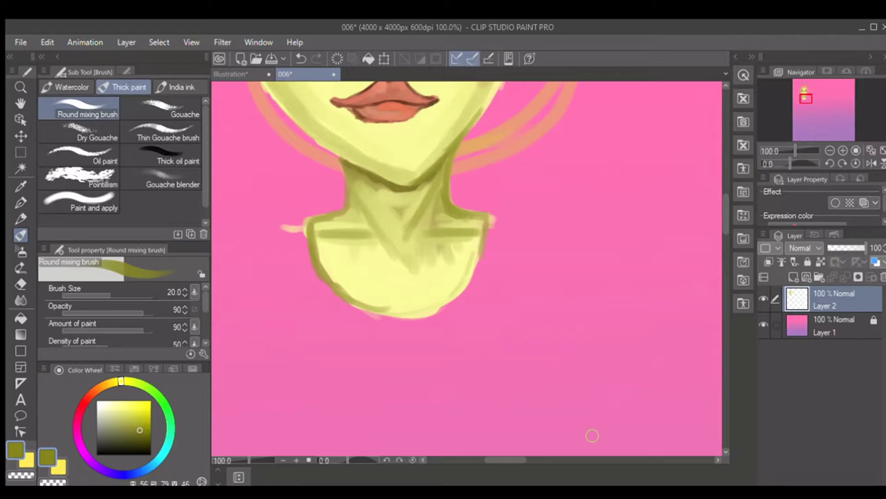
Choose a deep crimson pink and sketch the left shoulder line and the adjoining chest edge at brush size 20.
click(244, 458)
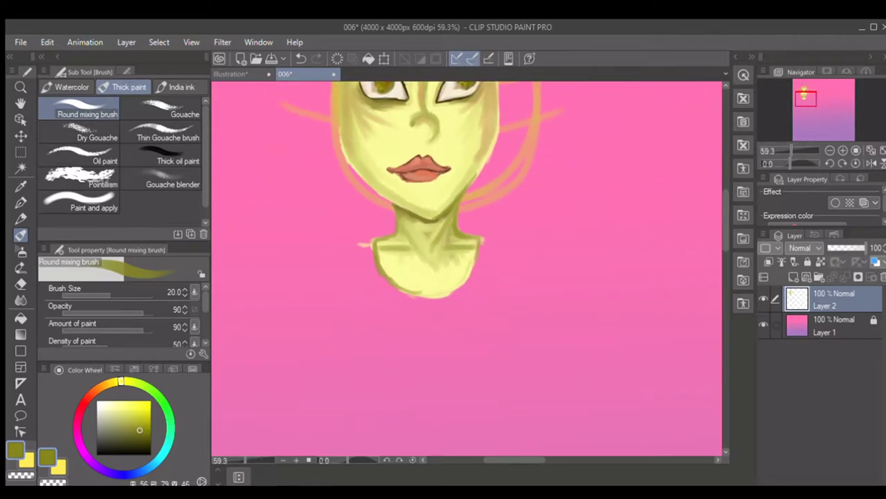
mouse_move(721, 223)
mouse_down()
mouse_move(721, 204)
mouse_move(721, 223)
mouse_up()
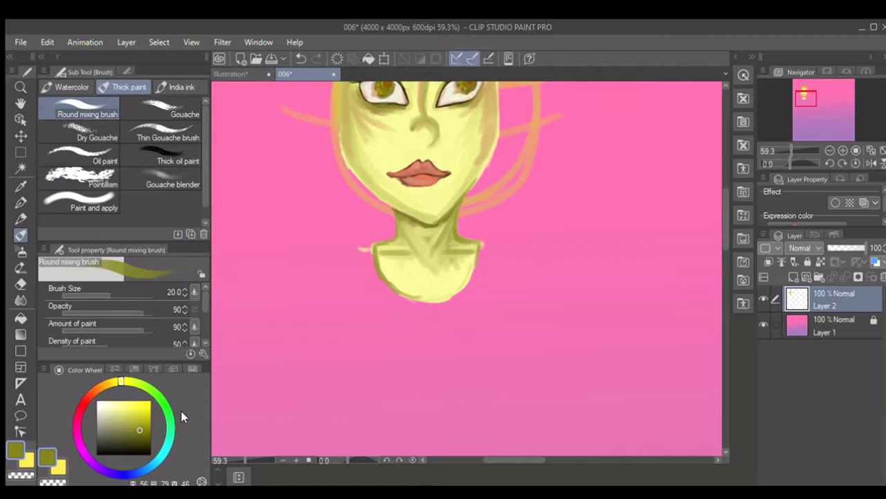
click(72, 421)
drag(139, 428, 145, 421)
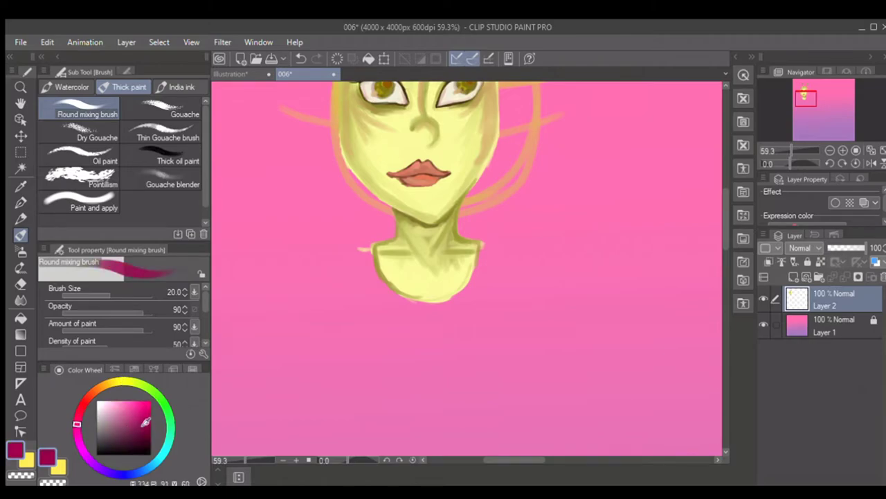
drag(726, 231, 725, 243)
key(bracketright)
key(bracketright)
drag(373, 178, 339, 176)
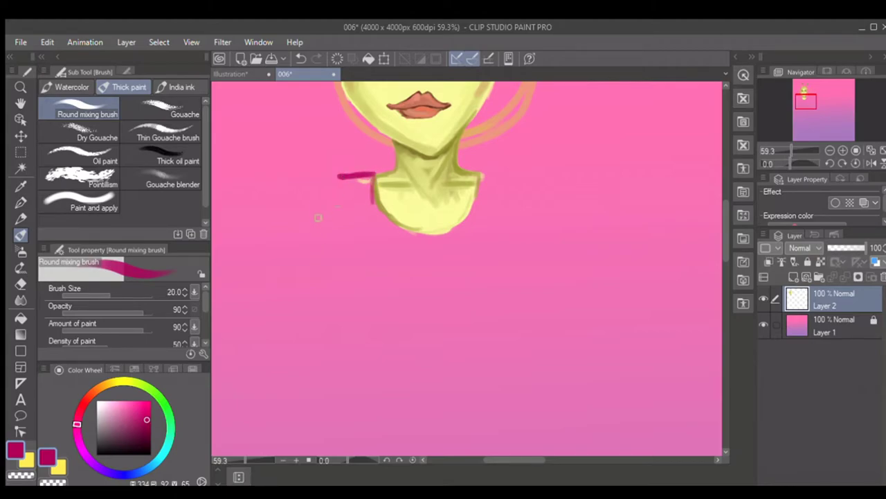
Sketch a rounded crimson body contour below the left shoulder, undoing stray strokes and strengthening the curve at brush size 25.
drag(294, 255, 290, 332)
mouse_move(378, 371)
mouse_down()
mouse_move(300, 368)
mouse_move(289, 260)
mouse_up()
key(ctrl+z)
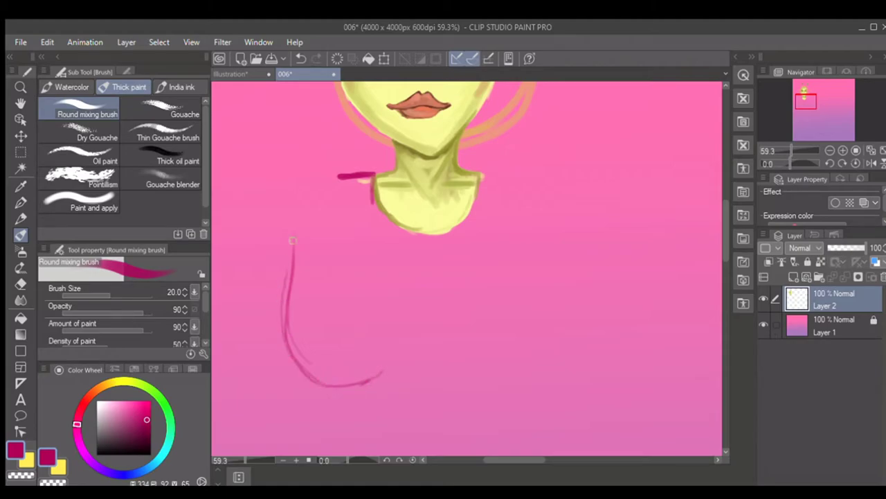
key(ctrl+z)
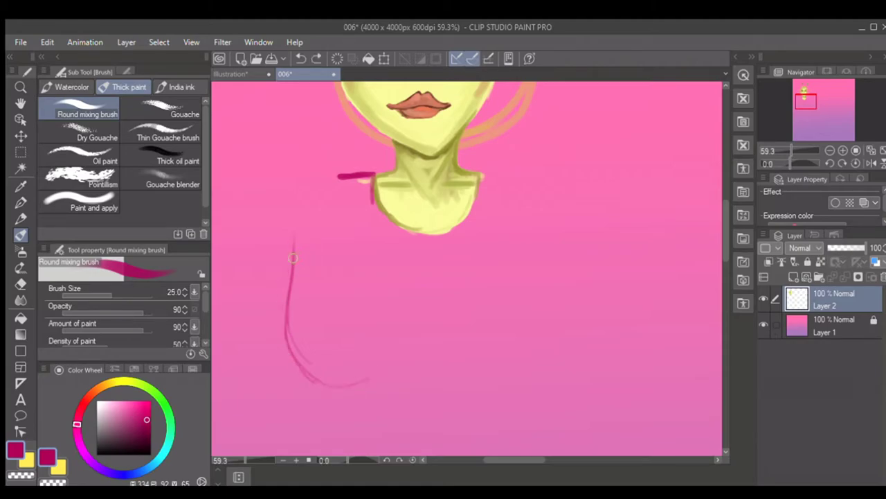
mouse_move(290, 291)
mouse_down()
mouse_move(296, 364)
mouse_move(371, 380)
mouse_move(290, 318)
mouse_up()
drag(328, 385, 380, 374)
Sketch the right body contour, lower curve and right shoulder line in crimson, and extend the left side upward at brush size 25.
drag(532, 197, 528, 240)
drag(540, 198, 533, 266)
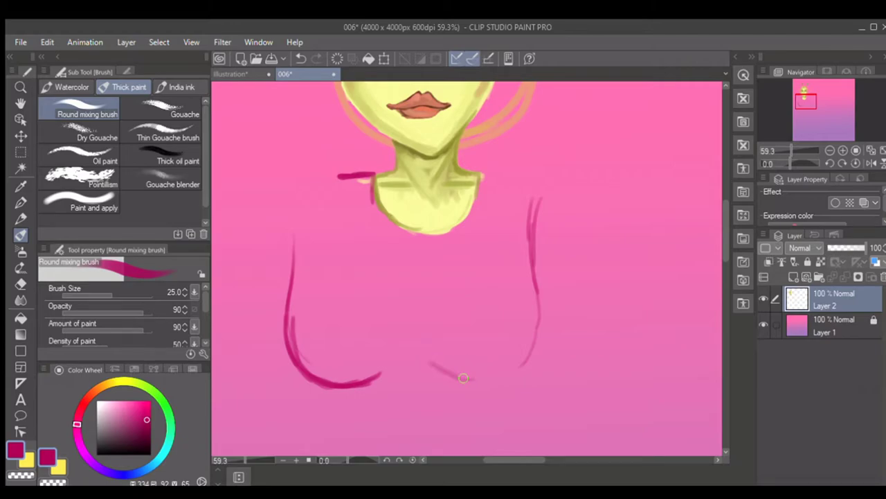
mouse_move(530, 349)
mouse_down()
mouse_move(504, 380)
mouse_move(443, 370)
mouse_move(525, 363)
mouse_move(484, 383)
mouse_move(435, 361)
mouse_up()
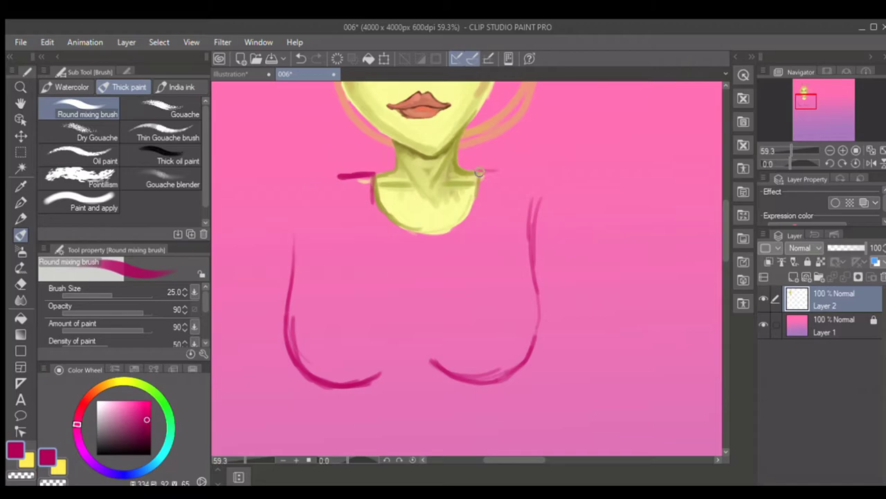
mouse_move(534, 174)
mouse_down()
mouse_move(534, 343)
mouse_move(493, 374)
mouse_up()
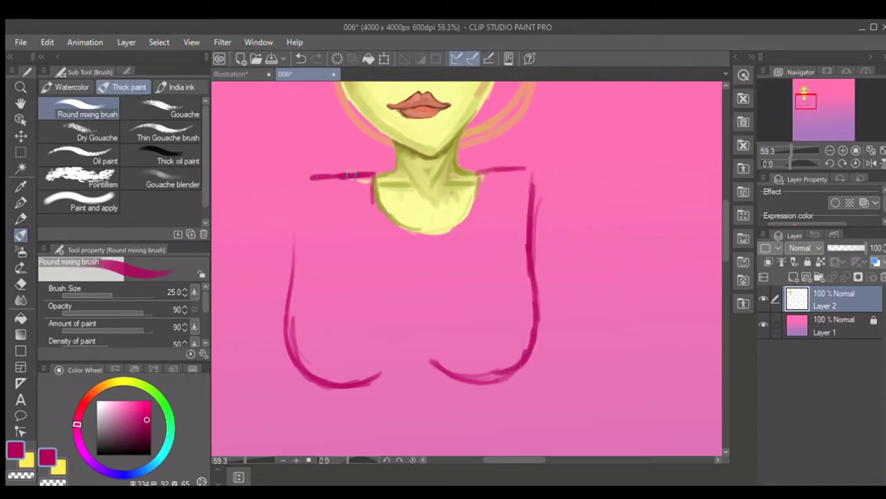
drag(294, 206, 291, 290)
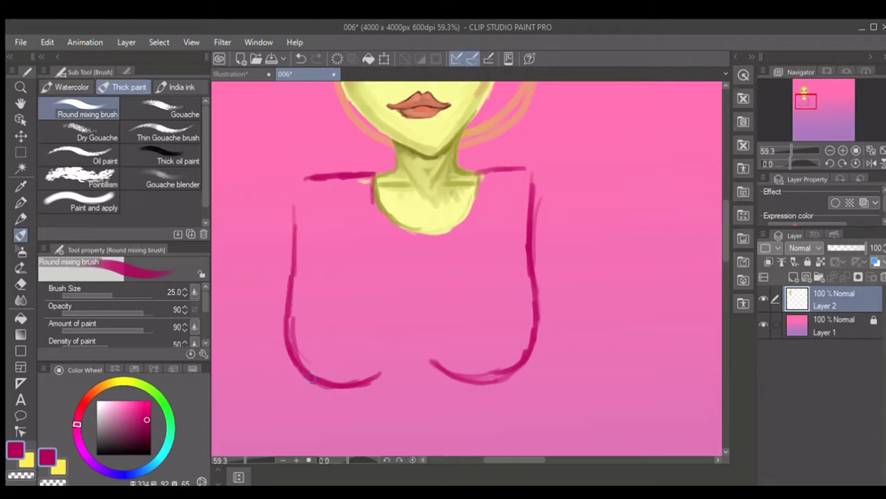
Block in the left shoulder and side in crimson at brush size 50 and trace the garment's rounded neckline at size 40.
drag(364, 180, 367, 228)
mouse_move(364, 178)
mouse_down()
mouse_move(304, 180)
mouse_move(293, 319)
mouse_move(303, 366)
mouse_move(299, 324)
mouse_move(294, 333)
mouse_move(303, 186)
mouse_move(357, 187)
mouse_move(360, 195)
mouse_move(326, 182)
mouse_move(308, 200)
mouse_move(304, 240)
mouse_move(313, 202)
mouse_move(331, 187)
mouse_move(314, 194)
mouse_move(309, 214)
mouse_move(339, 185)
mouse_move(306, 200)
mouse_move(303, 342)
mouse_up()
key(bracketright)
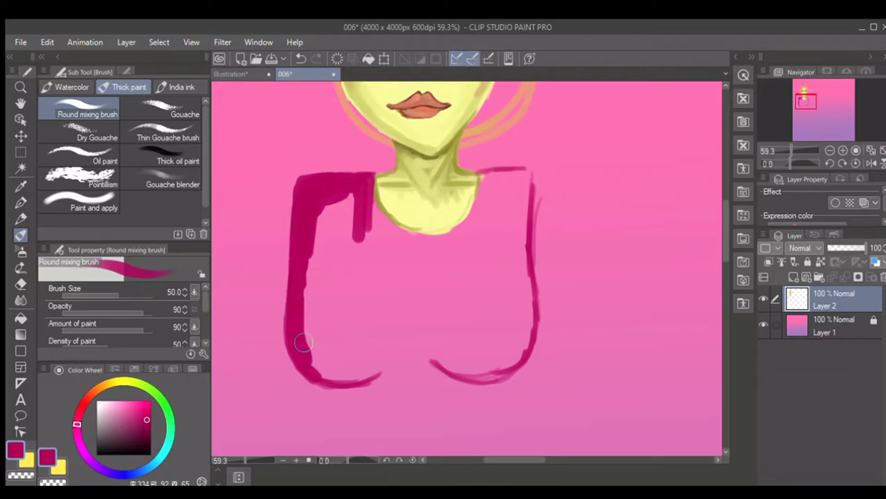
mouse_move(361, 190)
mouse_down()
mouse_move(378, 221)
mouse_move(367, 182)
mouse_move(372, 204)
mouse_move(393, 223)
mouse_move(427, 232)
mouse_move(455, 230)
mouse_move(483, 176)
mouse_move(476, 210)
mouse_move(446, 235)
mouse_move(381, 212)
mouse_up()
key(bracketleft)
key(bracketleft)
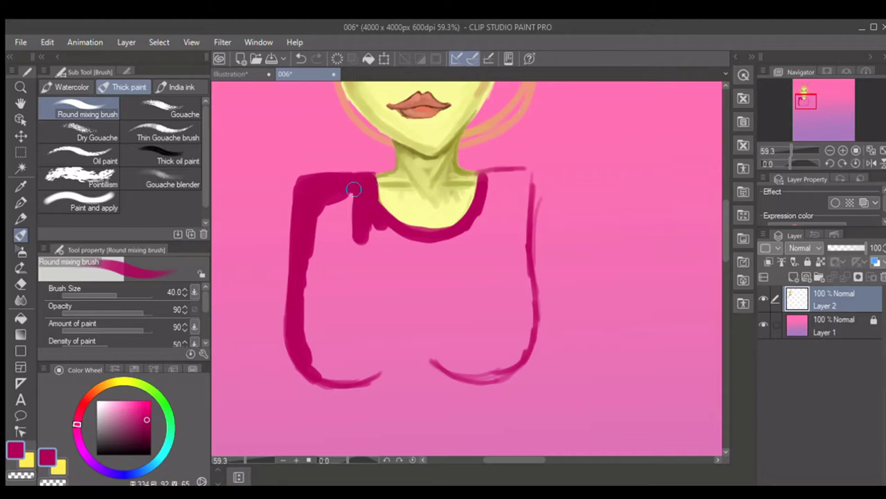
Fill the right shoulder and upper chest in crimson and thicken both lower chest curves at brush size 50.
key(bracketright)
mouse_move(483, 175)
mouse_down()
mouse_move(538, 174)
mouse_move(525, 207)
mouse_move(522, 186)
mouse_move(500, 217)
mouse_move(489, 203)
mouse_move(484, 231)
mouse_up()
mouse_move(521, 181)
mouse_down()
mouse_move(521, 210)
mouse_move(484, 221)
mouse_move(479, 275)
mouse_move(494, 192)
mouse_move(490, 224)
mouse_move(498, 219)
mouse_move(504, 269)
mouse_move(529, 299)
mouse_move(514, 366)
mouse_move(475, 374)
mouse_move(436, 353)
mouse_move(495, 365)
mouse_up()
mouse_move(307, 364)
mouse_down()
mouse_move(372, 376)
mouse_move(316, 369)
mouse_up()
drag(310, 292, 322, 364)
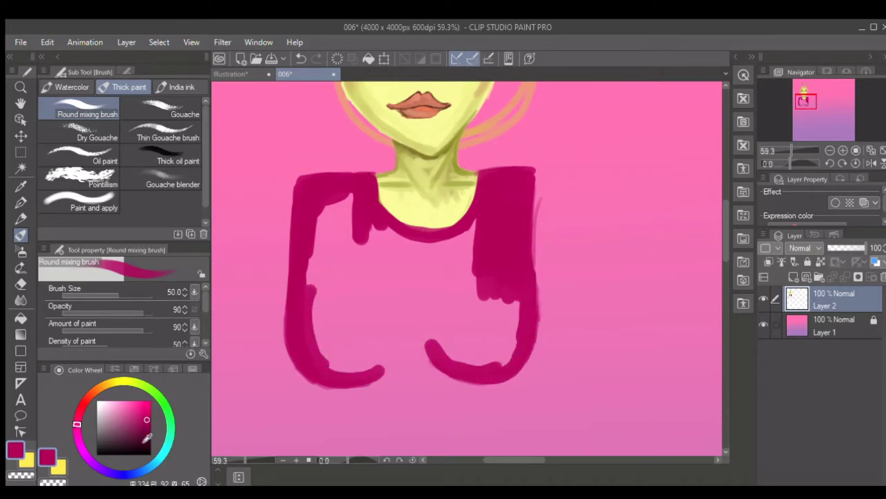
Choose a dark maroon, darken the garment's left edge and paint a diagonal fold across the chest.
click(147, 438)
mouse_move(290, 324)
mouse_down()
mouse_move(312, 376)
mouse_move(356, 376)
mouse_move(307, 361)
mouse_up()
drag(290, 243, 293, 354)
drag(295, 225, 287, 293)
mouse_move(341, 220)
mouse_down()
mouse_move(384, 277)
mouse_move(432, 305)
mouse_up()
mouse_move(340, 204)
mouse_down()
mouse_move(372, 257)
mouse_move(471, 313)
mouse_move(416, 298)
mouse_move(429, 305)
mouse_up()
Broaden the diagonal chest fold with a larger brush and darken the right lower chest contour in maroon at size 70.
key(])
key(])
key(])
drag(335, 209, 494, 330)
mouse_move(434, 353)
mouse_down()
mouse_move(472, 378)
mouse_move(504, 371)
mouse_move(525, 342)
mouse_up()
key([)
mouse_move(527, 270)
mouse_down()
mouse_move(526, 342)
mouse_move(453, 374)
mouse_move(487, 372)
mouse_up()
Sketch the torso sides narrowing from the chest to the waist and the left hip in dark maroon at brush size 40.
drag(725, 234, 725, 262)
drag(241, 460, 236, 460)
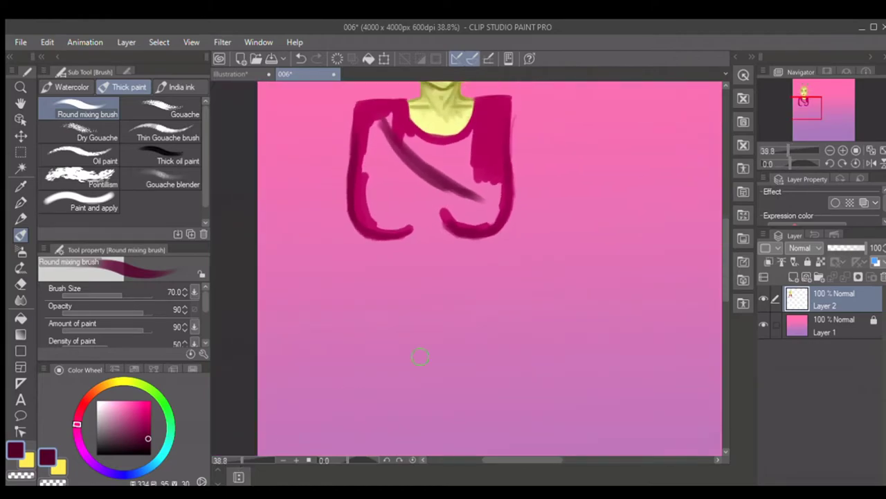
drag(722, 266, 721, 254)
key([)
key([)
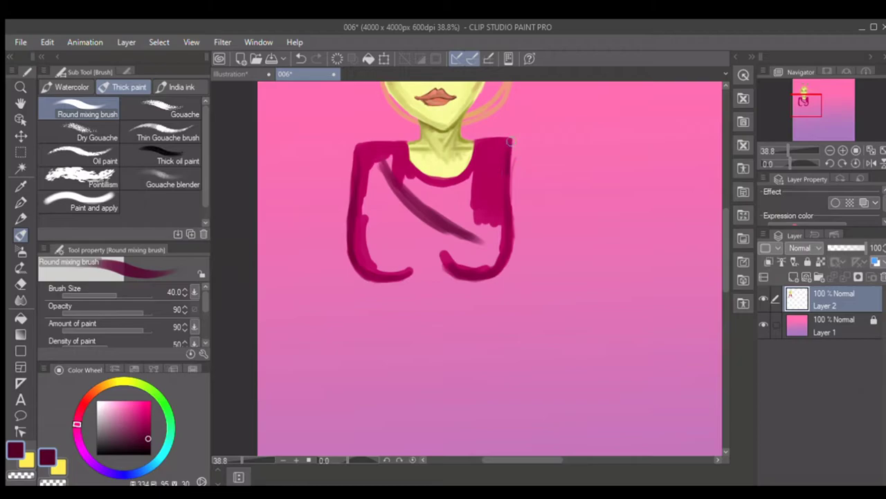
drag(354, 272, 371, 325)
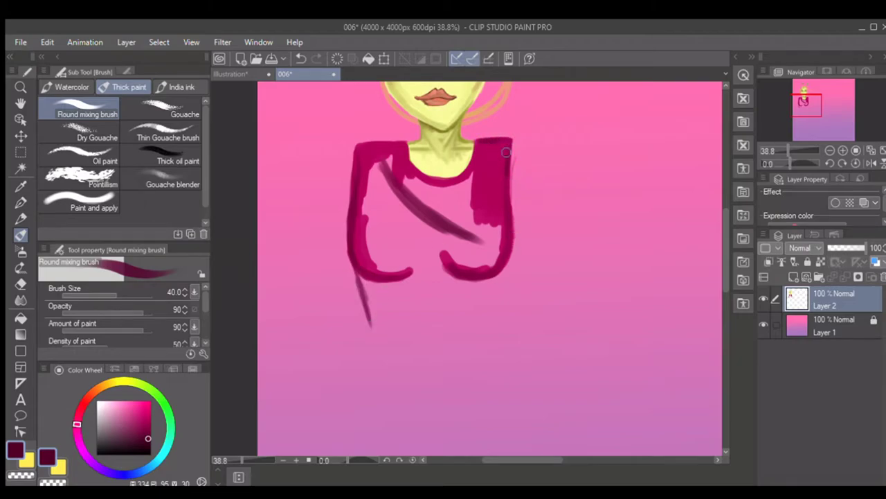
drag(520, 227, 501, 318)
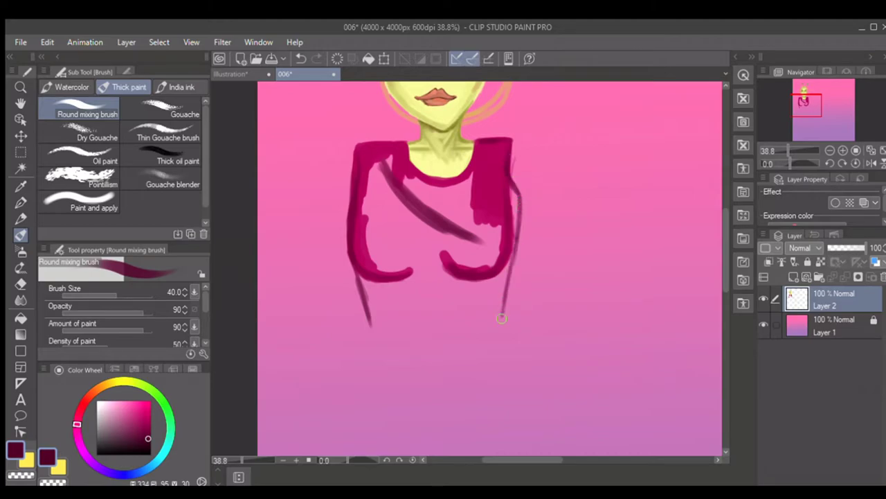
drag(370, 330, 369, 320)
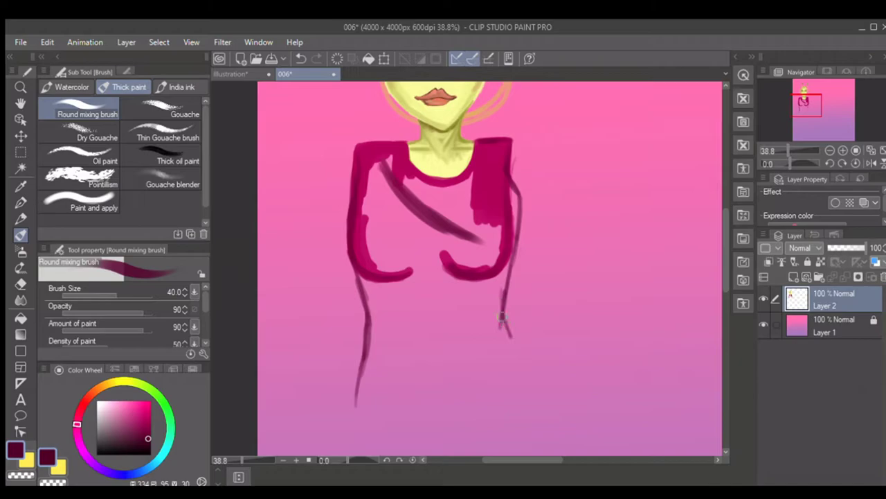
Strengthen the waist and hip contours and sketch a pointed hem between the hips in dark maroon at brush size 30.
drag(506, 331, 512, 250)
mouse_move(355, 260)
mouse_down()
mouse_move(364, 324)
mouse_move(354, 402)
mouse_move(365, 304)
mouse_up()
key(ctrl+z)
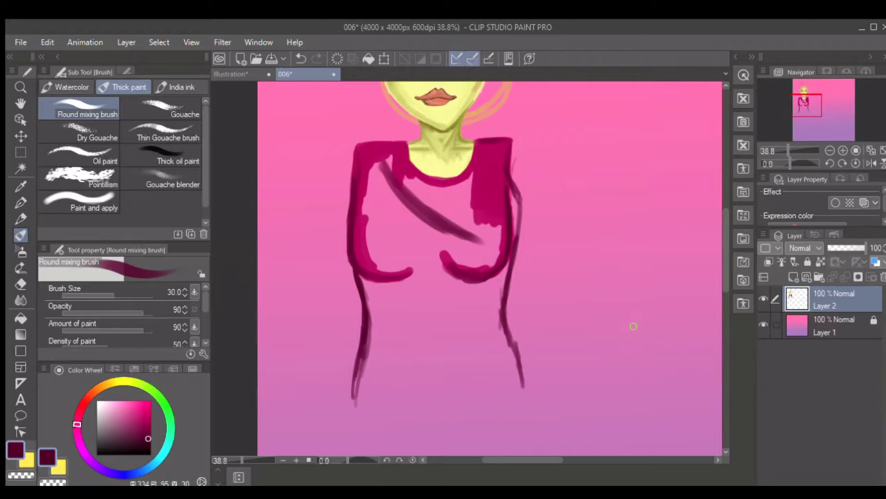
mouse_move(725, 257)
mouse_down()
mouse_move(725, 231)
mouse_move(723, 254)
mouse_up()
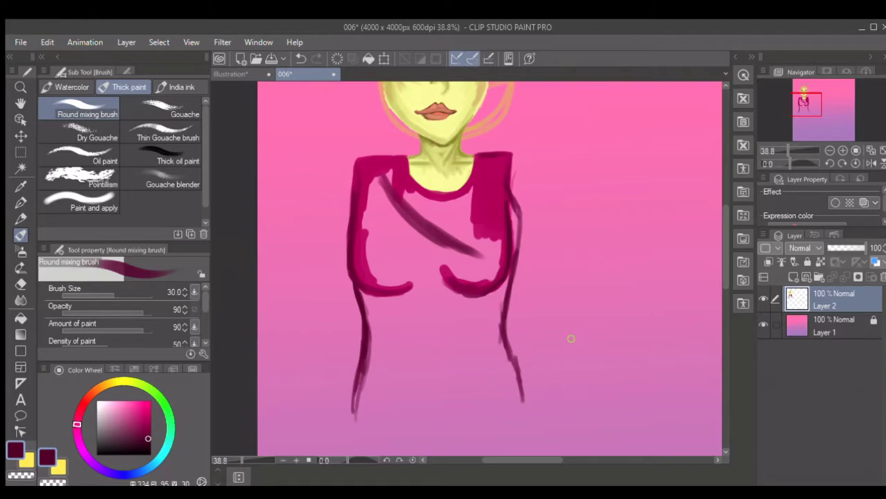
drag(723, 272, 724, 296)
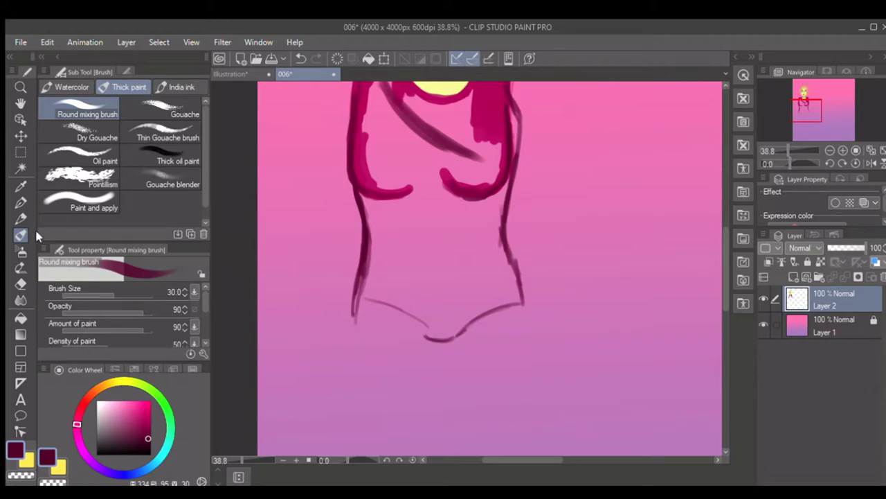
Sample the garment's crimson, fill most of the bodice at brush size 80 and color the right side strip at size 40.
click(20, 186)
click(356, 156)
click(17, 235)
key(])
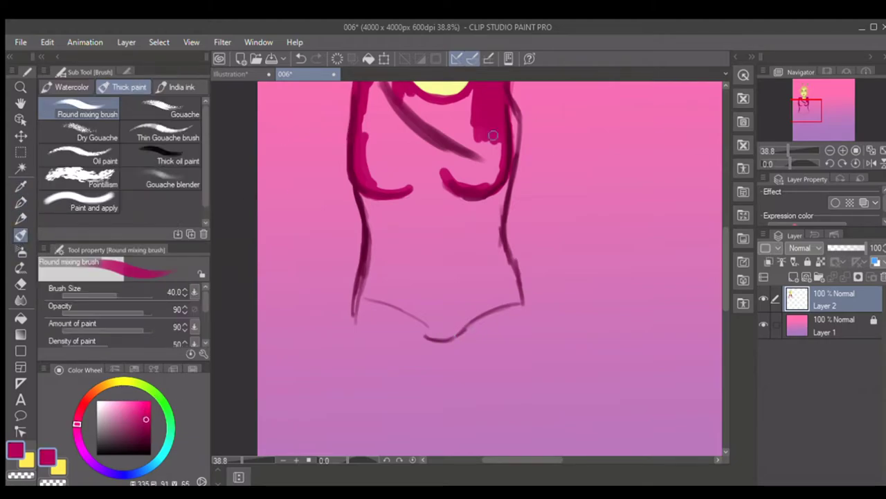
drag(724, 236, 724, 228)
mouse_move(388, 105)
mouse_down()
mouse_move(402, 141)
mouse_move(390, 161)
mouse_move(384, 151)
mouse_move(377, 162)
mouse_move(368, 152)
mouse_move(367, 207)
mouse_move(407, 209)
mouse_move(378, 212)
mouse_move(377, 183)
mouse_move(402, 218)
mouse_move(417, 207)
mouse_move(396, 179)
mouse_up()
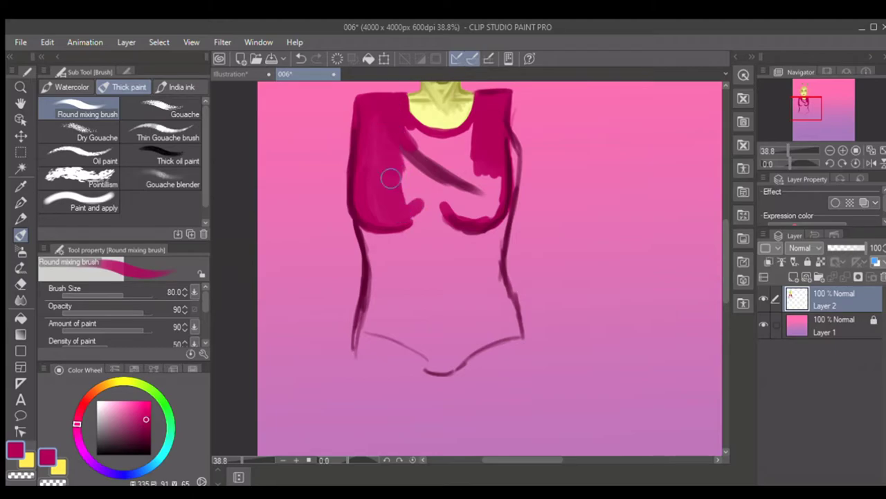
mouse_move(395, 164)
mouse_down()
mouse_move(418, 156)
mouse_move(409, 136)
mouse_move(461, 141)
mouse_up()
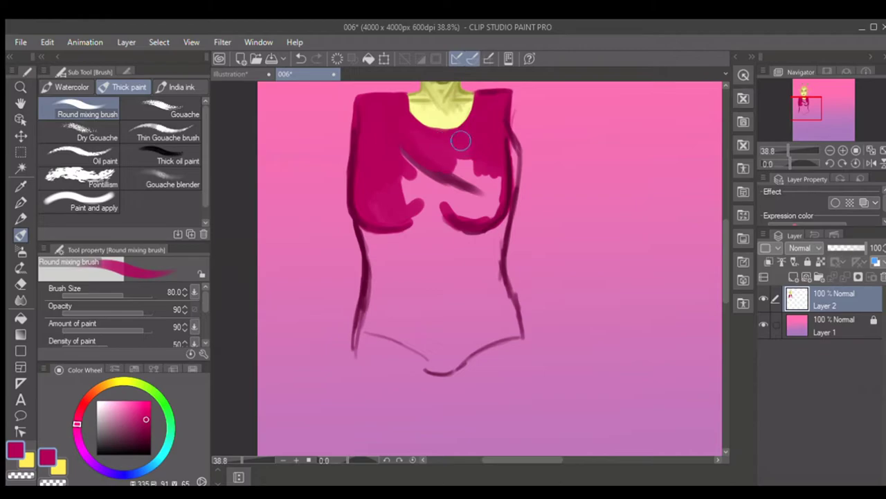
mouse_move(486, 109)
mouse_down()
mouse_move(470, 136)
mouse_move(412, 134)
mouse_move(492, 174)
mouse_move(520, 149)
mouse_move(509, 139)
mouse_move(518, 163)
mouse_move(506, 221)
mouse_up()
key(bracketleft)
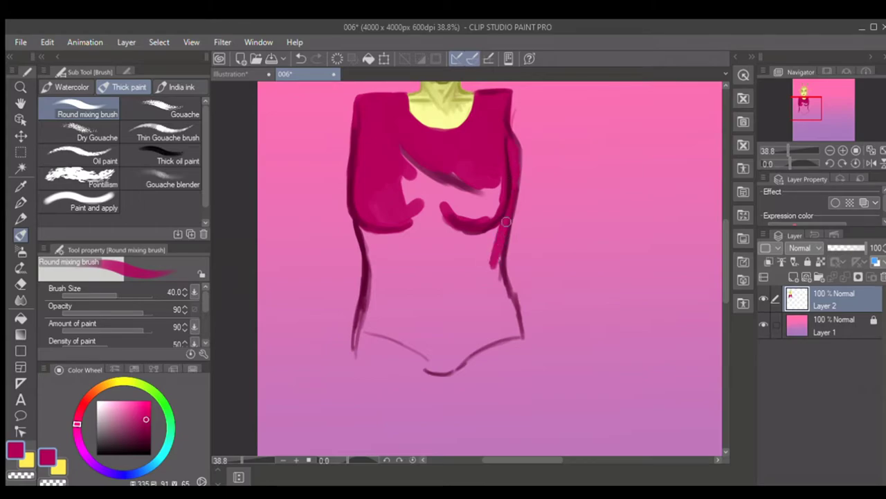
Raise the brush opacity to 100 and fill the remaining gaps in the chest area with crimson.
scroll(496, 185, up, 1)
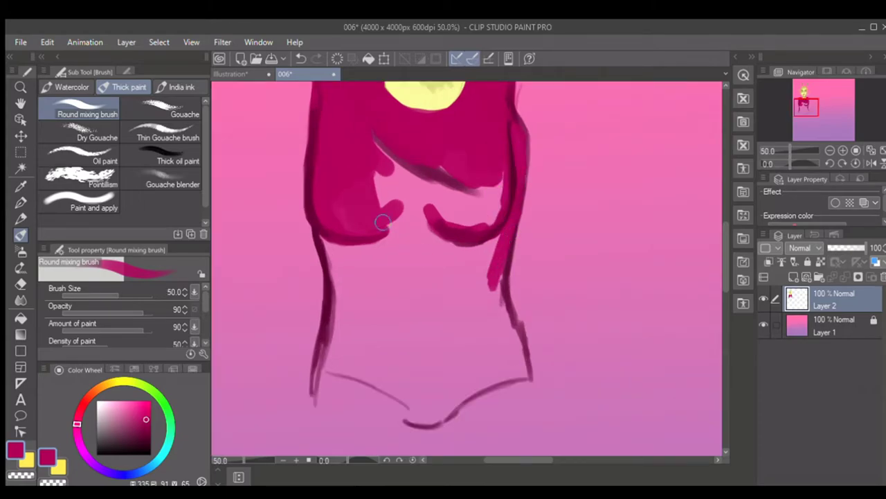
key(bracketright)
click(153, 311)
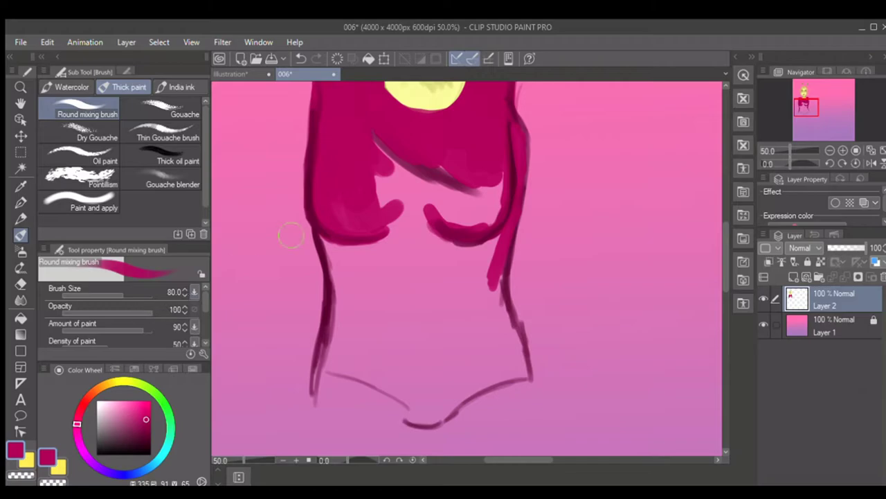
mouse_move(331, 183)
mouse_down()
mouse_move(334, 211)
mouse_move(346, 223)
mouse_move(383, 214)
mouse_move(383, 171)
mouse_move(364, 134)
mouse_move(401, 169)
mouse_move(455, 194)
mouse_move(386, 170)
mouse_move(391, 202)
mouse_move(350, 219)
mouse_move(374, 219)
mouse_move(380, 231)
mouse_move(415, 208)
mouse_move(405, 218)
mouse_move(426, 211)
mouse_move(449, 223)
mouse_move(488, 220)
mouse_move(498, 195)
mouse_move(487, 217)
mouse_move(485, 188)
mouse_move(463, 202)
mouse_up()
key(bracketright)
mouse_move(494, 176)
mouse_down()
mouse_move(467, 142)
mouse_move(436, 150)
mouse_move(362, 123)
mouse_move(443, 184)
mouse_move(463, 187)
mouse_up()
Choose a near-black maroon and repaint the diagonal chest fold with a smaller brush.
click(150, 453)
key(bracketleft)
key(bracketleft)
key(bracketleft)
mouse_move(421, 214)
mouse_down()
mouse_move(333, 253)
mouse_move(344, 312)
mouse_up()
Choose a muted crimson and lay in the inner waist edges, underbust and pointed hem at brush sizes 80 and 100.
drag(142, 429, 132, 421)
key(bracketright)
key(bracketright)
key(bracketright)
mouse_move(326, 241)
mouse_down()
mouse_move(352, 312)
mouse_move(370, 244)
mouse_move(321, 226)
mouse_move(325, 241)
mouse_up()
mouse_move(344, 298)
mouse_down()
mouse_move(322, 361)
mouse_move(338, 333)
mouse_up()
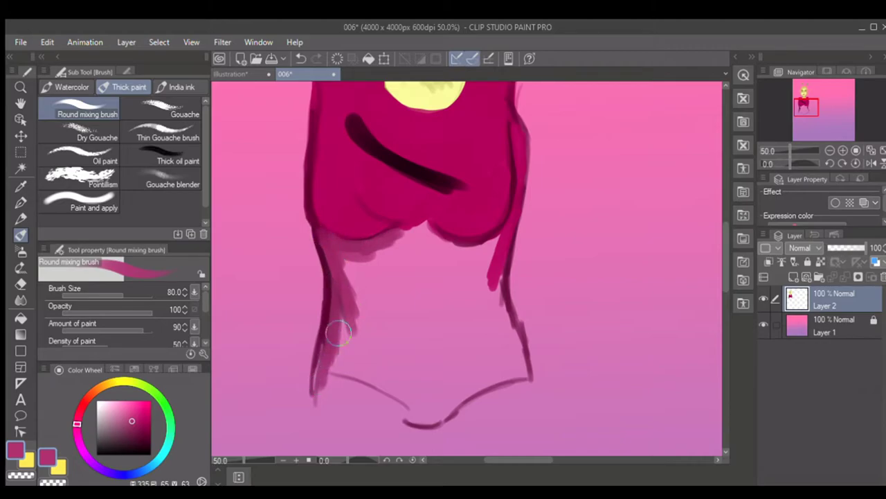
mouse_move(320, 375)
mouse_down()
mouse_move(327, 358)
mouse_move(428, 415)
mouse_move(454, 399)
mouse_up()
key(])
drag(505, 243, 475, 335)
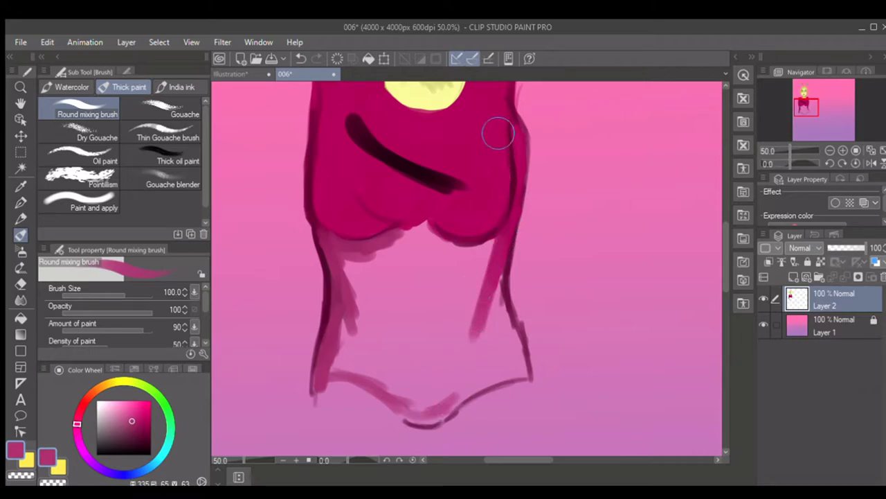
Soften the diagonal fold, pick a dark crimson and shade the chest folds, underbust and waist sides down to brush size 70.
mouse_move(354, 119)
mouse_down()
mouse_move(356, 143)
mouse_move(350, 123)
mouse_move(447, 194)
mouse_move(407, 160)
mouse_move(464, 180)
mouse_move(485, 168)
mouse_move(433, 122)
mouse_move(475, 104)
mouse_up()
click(145, 433)
mouse_move(382, 125)
mouse_down()
mouse_move(477, 107)
mouse_move(398, 132)
mouse_move(333, 196)
mouse_move(360, 217)
mouse_move(343, 253)
mouse_move(374, 240)
mouse_move(321, 224)
mouse_move(386, 232)
mouse_up()
key([)
key([)
mouse_move(326, 231)
mouse_down()
mouse_move(337, 284)
mouse_move(325, 381)
mouse_up()
mouse_move(485, 229)
mouse_down()
mouse_move(509, 221)
mouse_move(505, 247)
mouse_move(530, 381)
mouse_up()
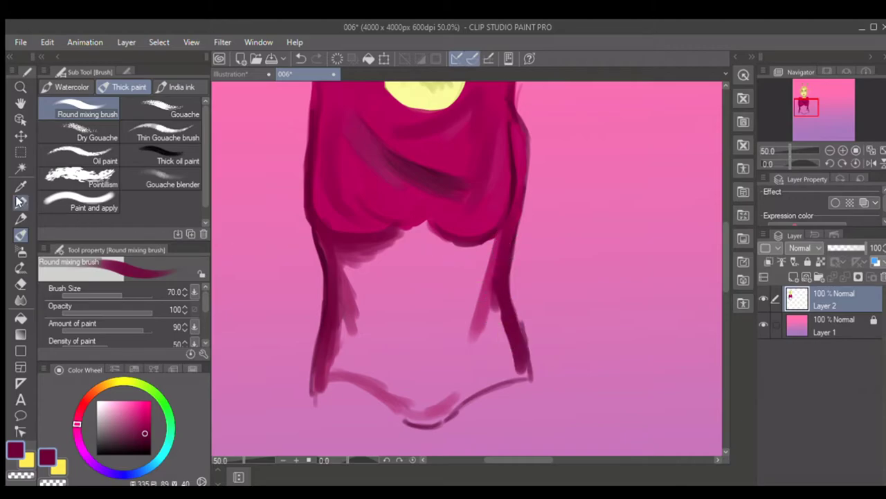
Sample the chest crimson and fill the upper torso below the bust and the pointed hem band, starting at brush size 80.
key(i)
click(357, 203)
click(21, 235)
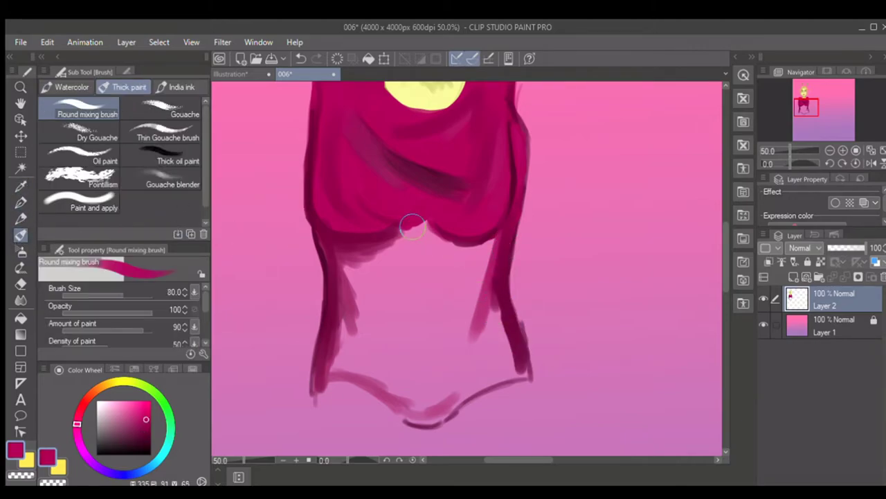
mouse_move(390, 252)
mouse_down()
mouse_move(349, 253)
mouse_move(349, 305)
mouse_move(331, 360)
mouse_move(415, 410)
mouse_move(521, 372)
mouse_up()
key(bracketright)
key(bracketright)
drag(497, 248, 479, 302)
mouse_move(501, 234)
mouse_down()
mouse_move(497, 244)
mouse_move(471, 244)
mouse_move(421, 214)
mouse_move(416, 232)
mouse_move(353, 293)
mouse_move(374, 288)
mouse_move(414, 254)
mouse_move(439, 293)
mouse_move(478, 284)
mouse_move(483, 253)
mouse_move(457, 270)
mouse_move(460, 256)
mouse_up()
Choose a near-black maroon and darken the underbust curves at brush size 70.
key(bracketleft)
key(bracketleft)
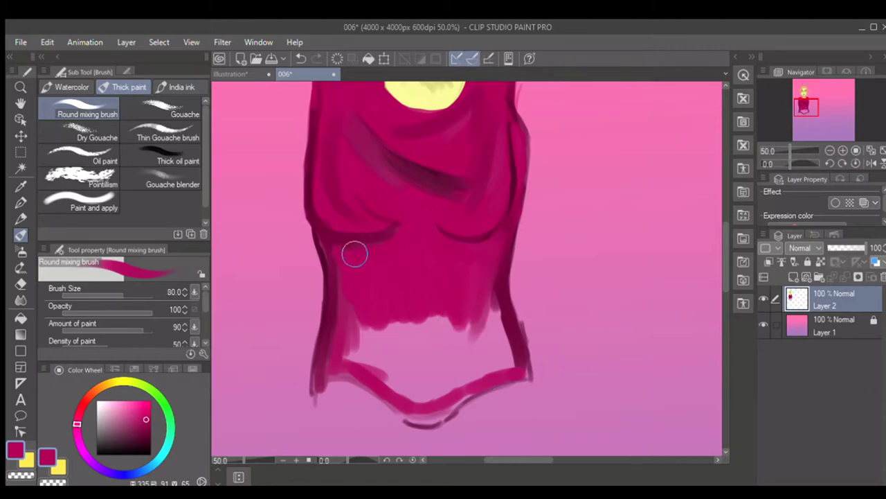
click(144, 430)
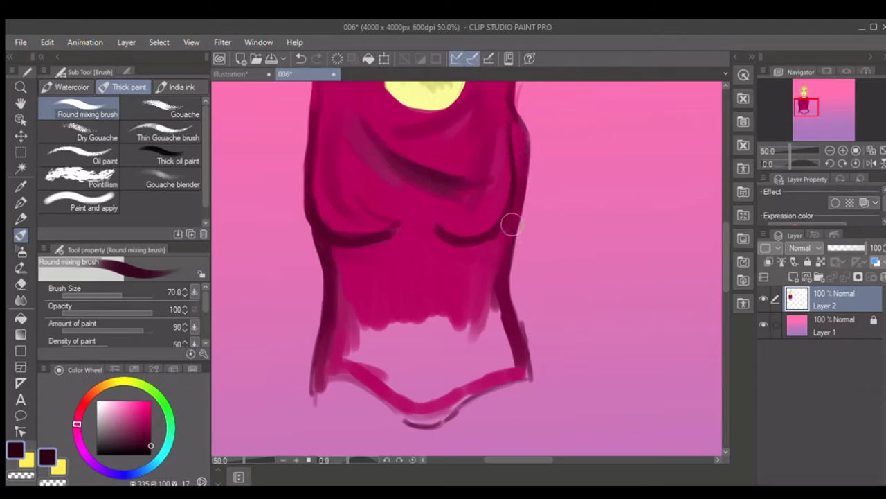
Choose a deep crimson and fill the lower torso, blending it into the sides and underbust at brush size 100.
click(143, 427)
drag(143, 427, 146, 428)
key(bracketright)
key(bracketright)
mouse_move(351, 251)
mouse_down()
mouse_move(342, 338)
mouse_move(327, 371)
mouse_move(333, 364)
mouse_move(369, 370)
mouse_move(405, 401)
mouse_move(432, 401)
mouse_move(513, 363)
mouse_up()
mouse_move(492, 287)
mouse_down()
mouse_move(479, 327)
mouse_move(489, 336)
mouse_move(501, 319)
mouse_move(510, 346)
mouse_move(495, 283)
mouse_move(507, 224)
mouse_move(460, 294)
mouse_up()
drag(503, 243, 451, 299)
key(bracketright)
mouse_move(369, 297)
mouse_down()
mouse_move(352, 353)
mouse_move(393, 379)
mouse_move(414, 337)
mouse_move(420, 351)
mouse_move(434, 315)
mouse_move(444, 335)
mouse_move(478, 290)
mouse_move(495, 324)
mouse_move(480, 371)
mouse_move(478, 360)
mouse_move(419, 392)
mouse_move(341, 334)
mouse_move(342, 325)
mouse_move(360, 266)
mouse_move(356, 296)
mouse_move(355, 265)
mouse_move(397, 287)
mouse_move(414, 332)
mouse_move(429, 334)
mouse_move(449, 373)
mouse_move(464, 357)
mouse_move(479, 267)
mouse_move(469, 288)
mouse_move(495, 242)
mouse_move(451, 277)
mouse_move(389, 292)
mouse_move(396, 281)
mouse_move(363, 259)
mouse_move(321, 165)
mouse_move(315, 195)
mouse_move(320, 220)
mouse_move(373, 223)
mouse_move(320, 188)
mouse_move(318, 221)
mouse_move(341, 231)
mouse_move(424, 202)
mouse_move(466, 237)
mouse_move(485, 225)
mouse_move(507, 152)
mouse_move(501, 222)
mouse_move(480, 234)
mouse_move(434, 231)
mouse_move(449, 241)
mouse_move(472, 237)
mouse_move(417, 215)
mouse_move(379, 241)
mouse_move(328, 229)
mouse_up()
Choose near-black and shade the left chest side and both underbust curves at brush size 80.
key(bracketleft)
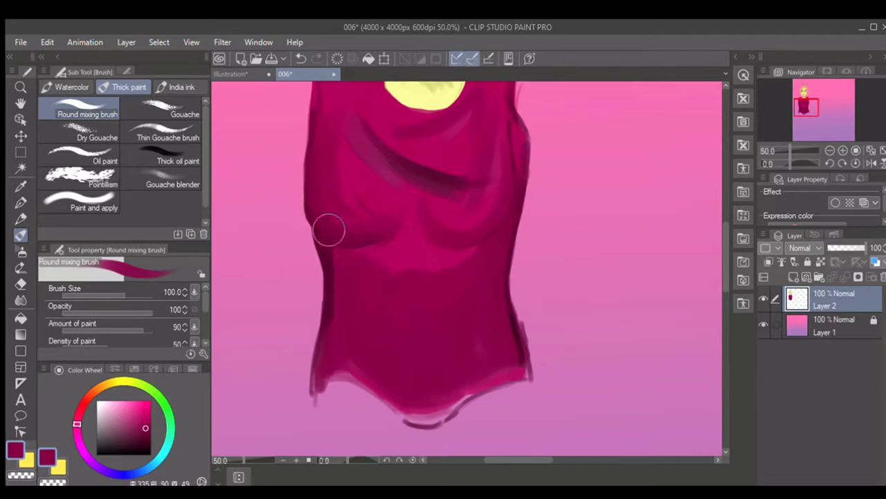
click(149, 454)
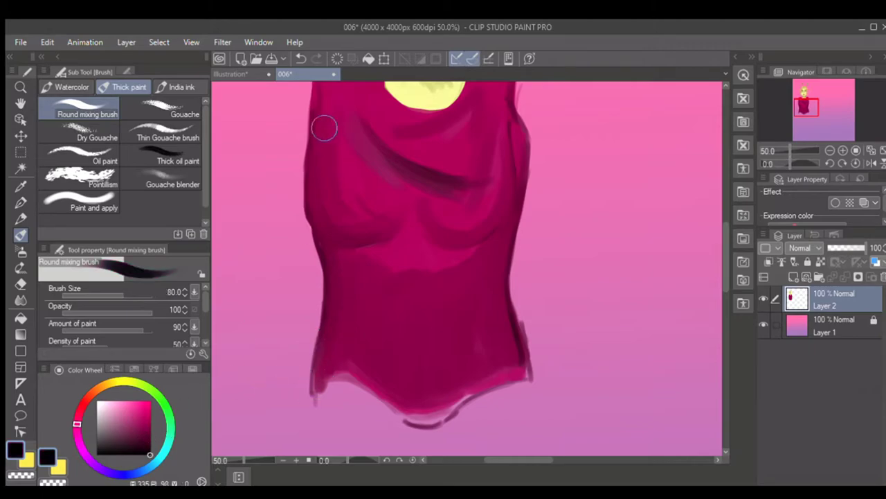
key(bracketleft)
drag(351, 243, 321, 167)
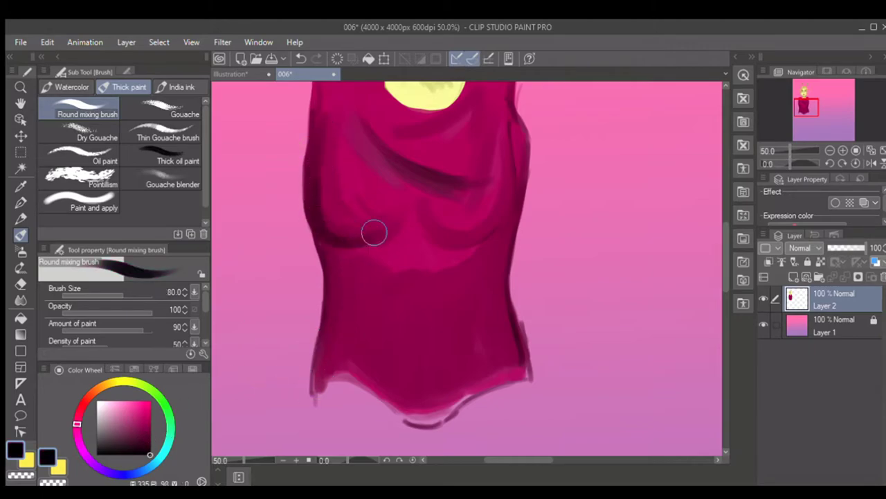
mouse_move(422, 219)
mouse_down()
mouse_move(465, 235)
mouse_move(502, 217)
mouse_move(515, 179)
mouse_move(477, 245)
mouse_up()
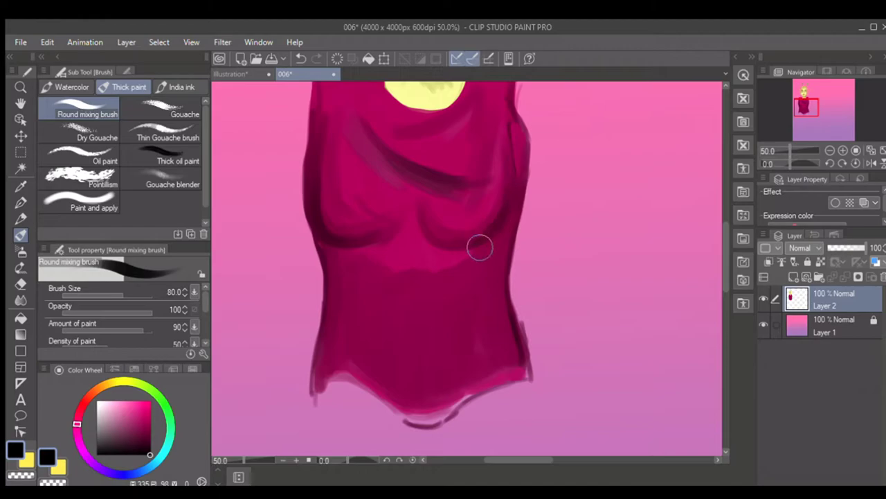
Paint diagonal fold shadows across the lower torso in near-black and undo the last stray strokes.
drag(353, 273, 429, 329)
mouse_move(483, 280)
mouse_down()
mouse_move(459, 337)
mouse_move(438, 358)
mouse_up()
drag(311, 385, 328, 275)
key(ctrl+z)
key(ctrl+z)
Outline the left waist and hip edge and the garment's full right side in near-black with a smaller brush.
key(bracketleft)
key(bracketleft)
key(bracketleft)
drag(325, 261, 317, 392)
mouse_move(523, 166)
mouse_down()
mouse_move(507, 255)
mouse_move(529, 374)
mouse_up()
Darken the shoulder edges, the left shoulder fold and the right armhole contour in near-black at brush size 50.
drag(725, 245, 725, 220)
key(bracketright)
key(bracketright)
mouse_move(352, 196)
mouse_down()
mouse_move(362, 239)
mouse_move(376, 190)
mouse_move(322, 192)
mouse_move(318, 220)
mouse_up()
key(bracketleft)
key(bracketleft)
mouse_move(469, 186)
mouse_down()
mouse_move(483, 186)
mouse_move(509, 224)
mouse_move(511, 205)
mouse_move(530, 283)
mouse_up()
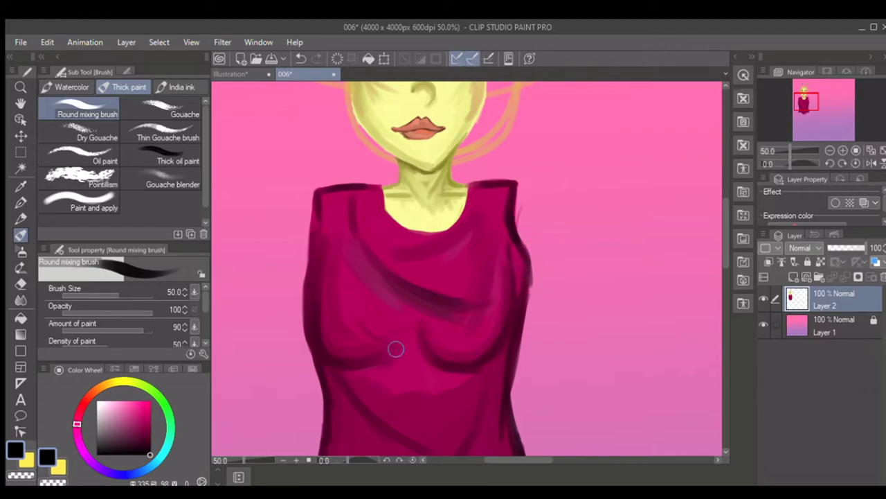
Deepen the draped folds below the neckline and across the chest in near-black at brush size 70.
key(bracketright)
key(bracketright)
mouse_move(352, 228)
mouse_down()
mouse_move(370, 251)
mouse_move(453, 307)
mouse_up()
mouse_move(429, 250)
mouse_down()
mouse_move(468, 231)
mouse_move(493, 199)
mouse_move(480, 270)
mouse_up()
mouse_move(514, 424)
mouse_down()
mouse_move(515, 443)
mouse_move(513, 420)
mouse_up()
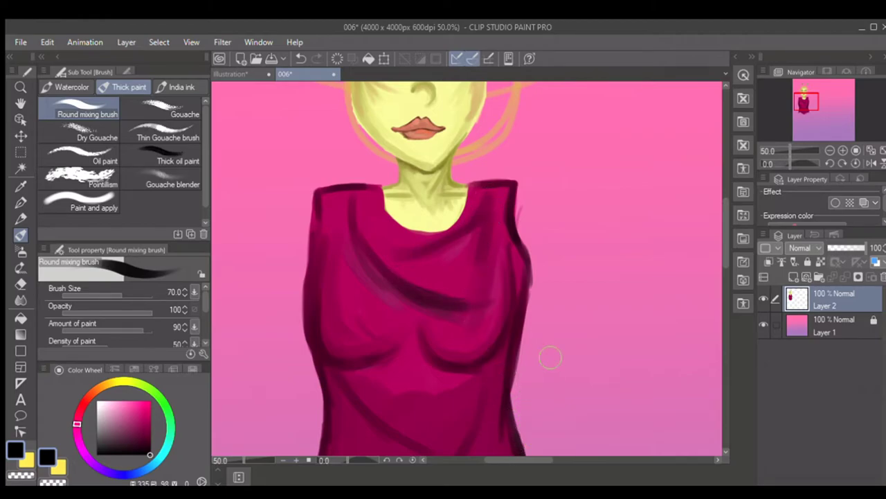
Darken the garment's left hip edge and lower hem curves in near-black with brush sizes between 25 and 40.
drag(721, 208, 715, 247)
key([)
key([)
drag(320, 292, 311, 352)
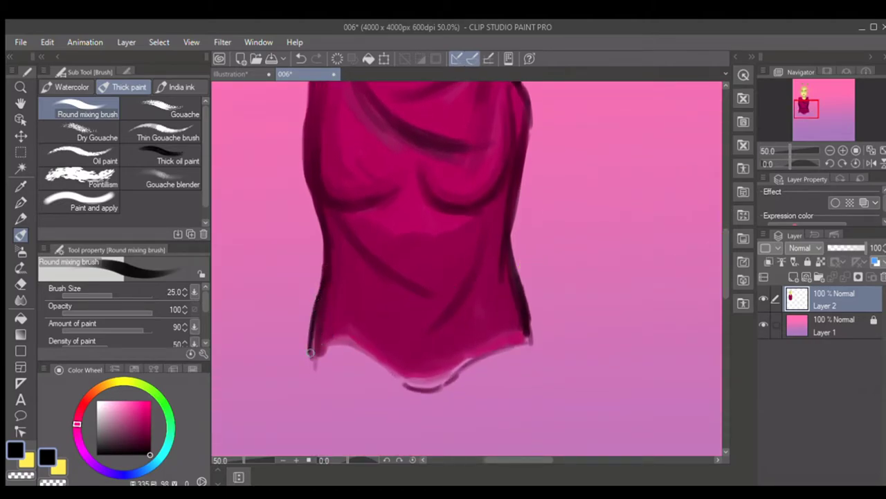
key(ctrl+z)
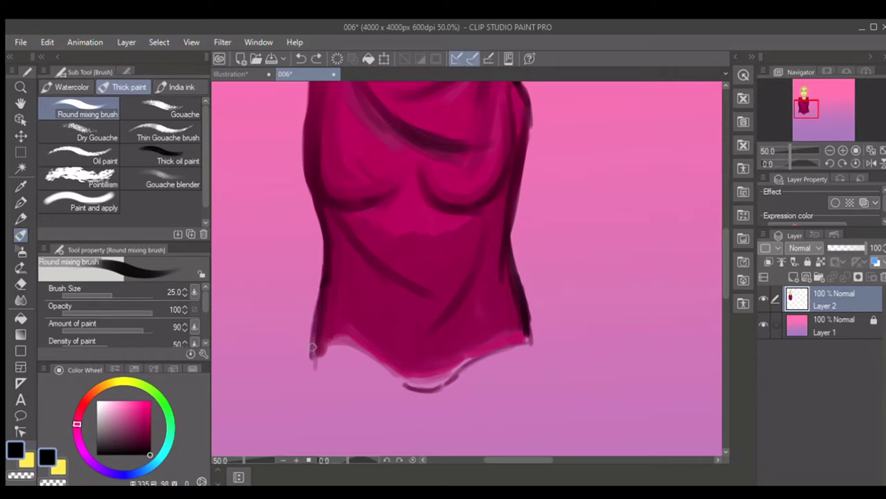
mouse_move(311, 353)
mouse_down()
mouse_move(325, 279)
mouse_move(315, 334)
mouse_up()
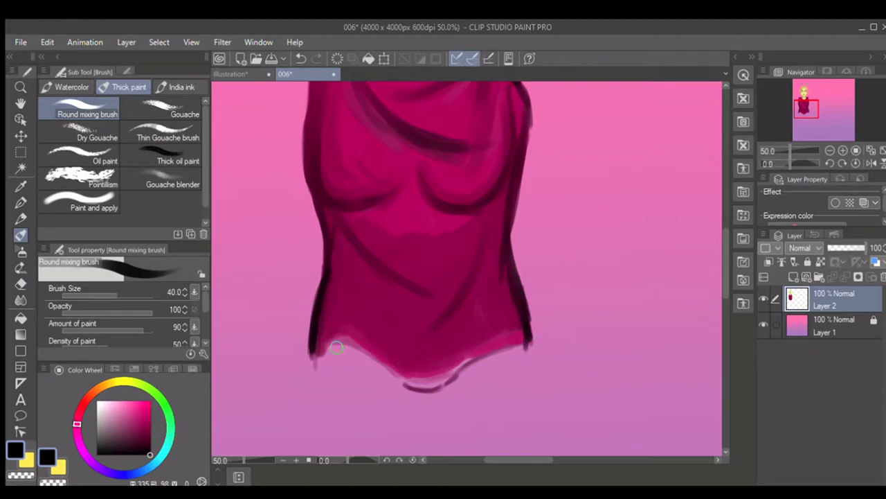
drag(325, 338, 378, 358)
mouse_move(476, 358)
mouse_down()
mouse_move(511, 340)
mouse_move(503, 340)
mouse_up()
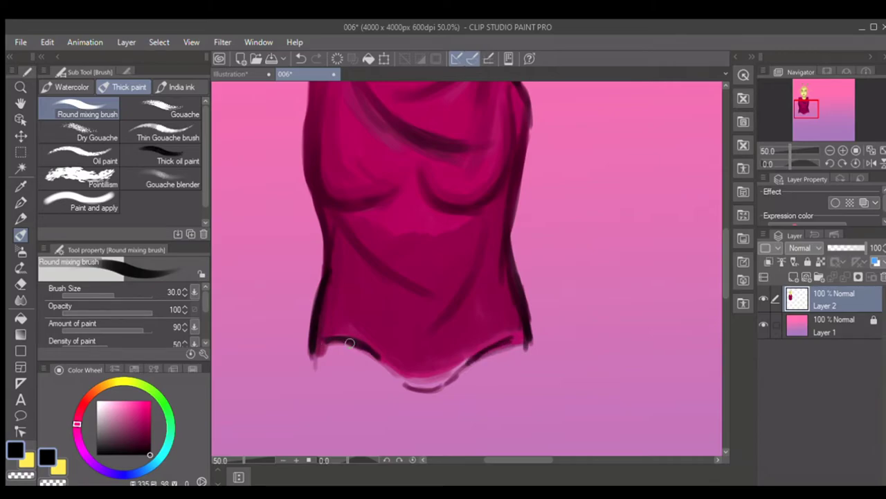
Soften the right hem curve in dark maroon at brush size 50 and shade below the left bust at size 70.
click(147, 437)
key(bracketright)
key(bracketright)
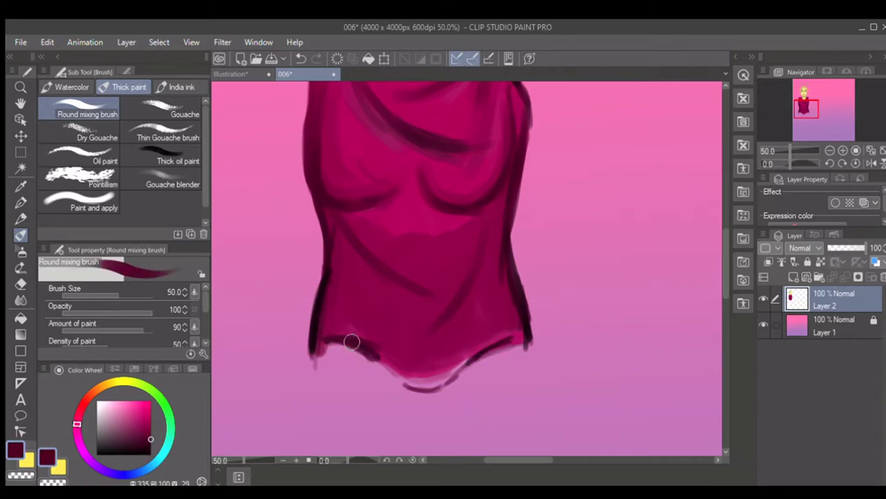
drag(467, 366, 509, 341)
key(bracketright)
key(bracketright)
mouse_move(380, 214)
mouse_down()
mouse_move(374, 223)
mouse_move(362, 214)
mouse_move(381, 209)
mouse_move(339, 218)
mouse_move(404, 196)
mouse_move(382, 236)
mouse_up()
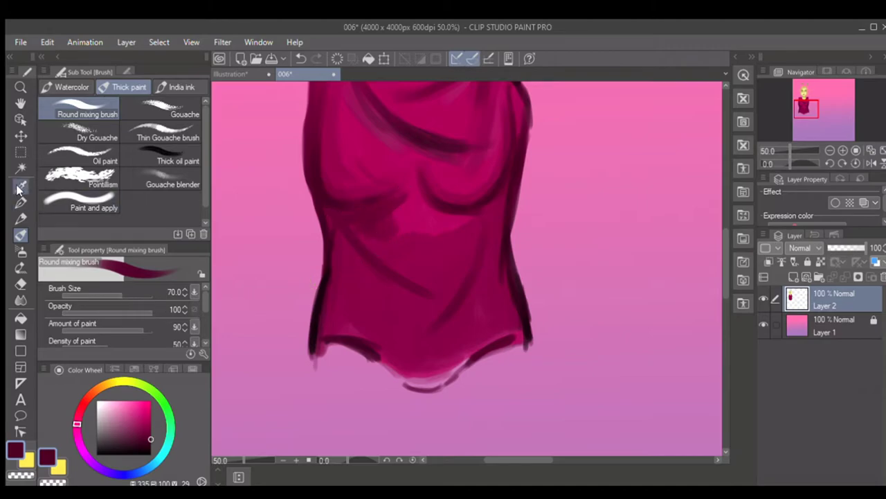
Sample the garment's crimson and blend it over the midriff with a larger brush, reshaping the waist folds.
click(21, 185)
click(414, 214)
click(21, 236)
key(bracketright)
key(bracketright)
key(bracketright)
mouse_move(401, 200)
mouse_down()
mouse_move(396, 232)
mouse_move(402, 207)
mouse_move(374, 213)
mouse_move(389, 203)
mouse_move(350, 218)
mouse_move(433, 264)
mouse_move(423, 233)
mouse_move(438, 227)
mouse_move(430, 219)
mouse_move(482, 219)
mouse_move(413, 331)
mouse_move(378, 331)
mouse_move(340, 259)
mouse_move(391, 325)
mouse_move(377, 319)
mouse_move(383, 340)
mouse_move(358, 334)
mouse_move(406, 359)
mouse_move(447, 353)
mouse_move(484, 314)
mouse_move(471, 314)
mouse_move(487, 264)
mouse_move(480, 286)
mouse_move(454, 284)
mouse_move(363, 233)
mouse_move(439, 296)
mouse_move(406, 333)
mouse_move(474, 267)
mouse_move(455, 312)
mouse_move(475, 282)
mouse_up()
key([)
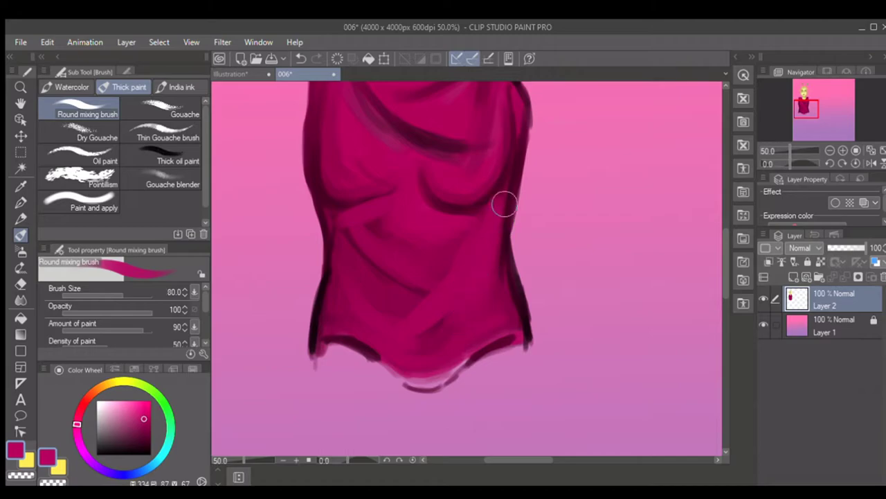
key(bracketleft)
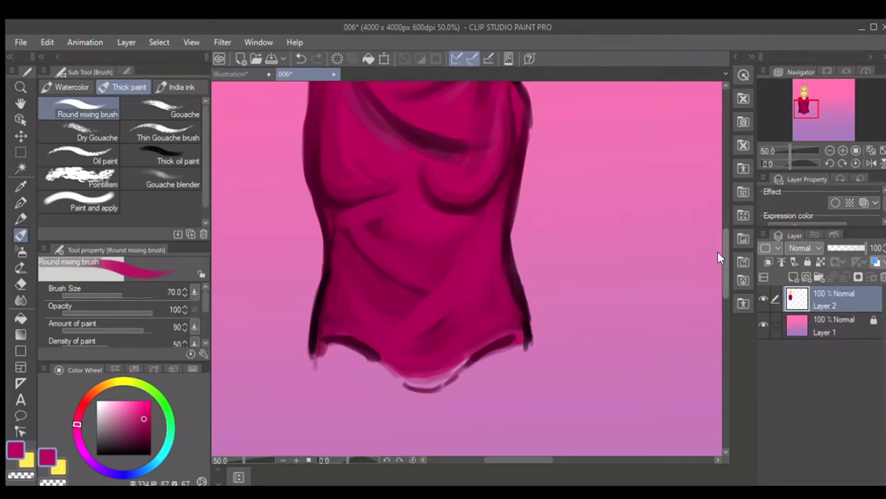
Shade the draped chest area and the right bust in dark maroon at brush size 80.
drag(723, 255, 723, 224)
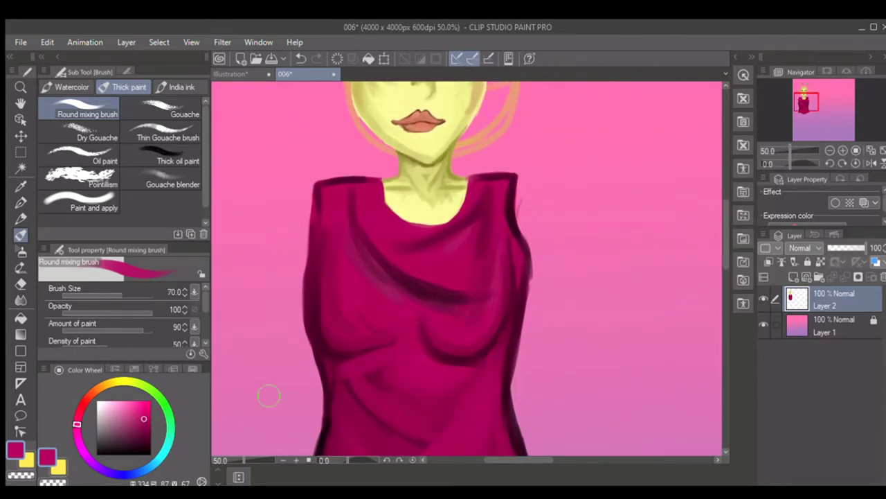
click(151, 431)
key(bracketright)
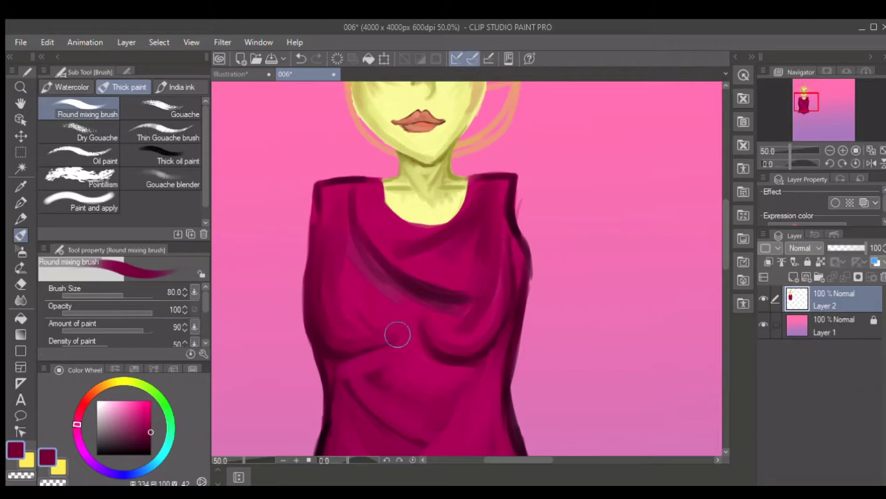
Deepen the garment's left armhole side and the curves under the bust in near-black with a smaller brush.
click(151, 448)
key(bracketleft)
key(bracketleft)
mouse_move(314, 235)
mouse_down()
mouse_move(307, 301)
mouse_move(321, 344)
mouse_move(361, 355)
mouse_move(388, 346)
mouse_move(350, 355)
mouse_move(389, 345)
mouse_up()
key(bracketleft)
drag(302, 284, 304, 311)
mouse_move(314, 225)
mouse_down()
mouse_move(302, 293)
mouse_move(308, 331)
mouse_up()
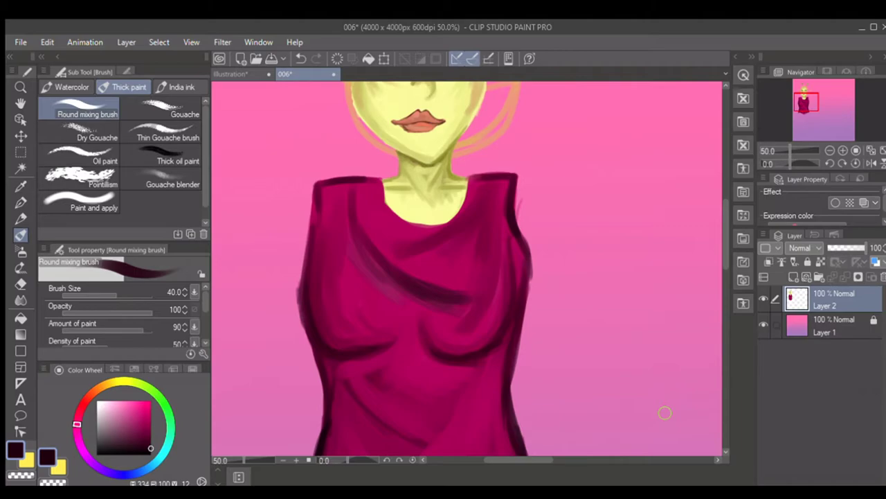
Sample the eyebrow's reddish brown and draw the hairline across the forehead and down the left side of the face.
drag(723, 226, 722, 194)
key(bracketleft)
key(i)
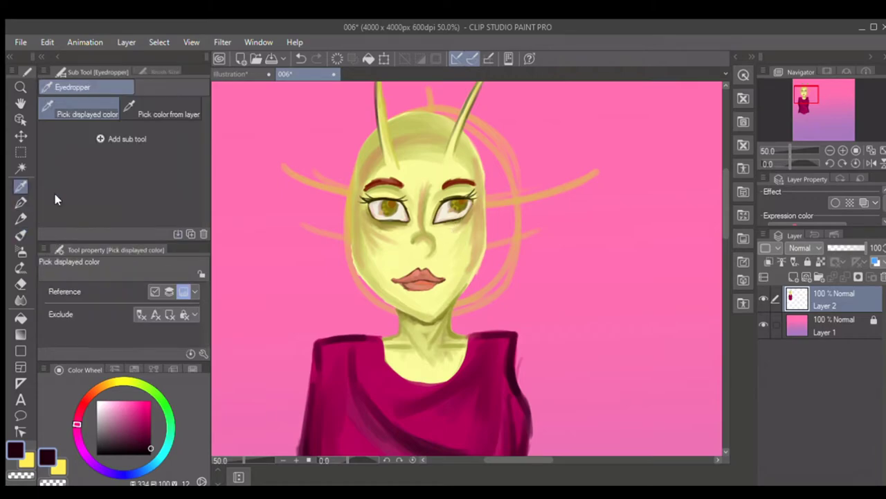
click(379, 181)
click(376, 182)
key(b)
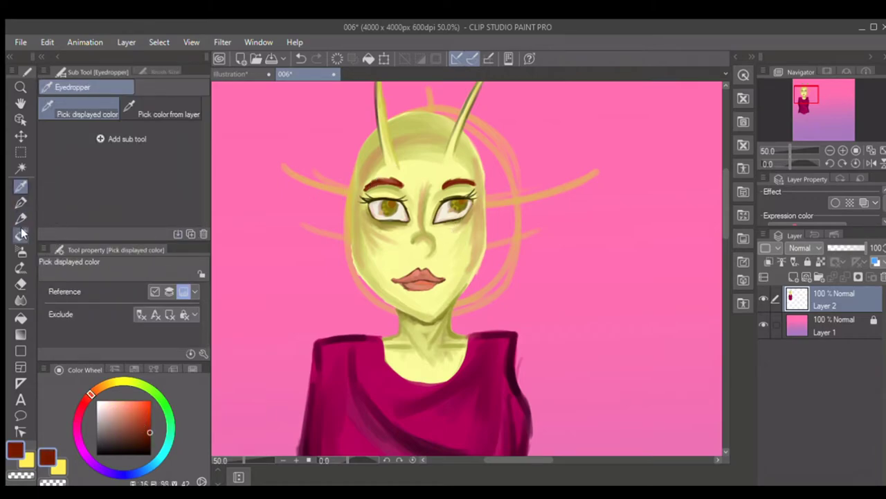
key(bracketleft)
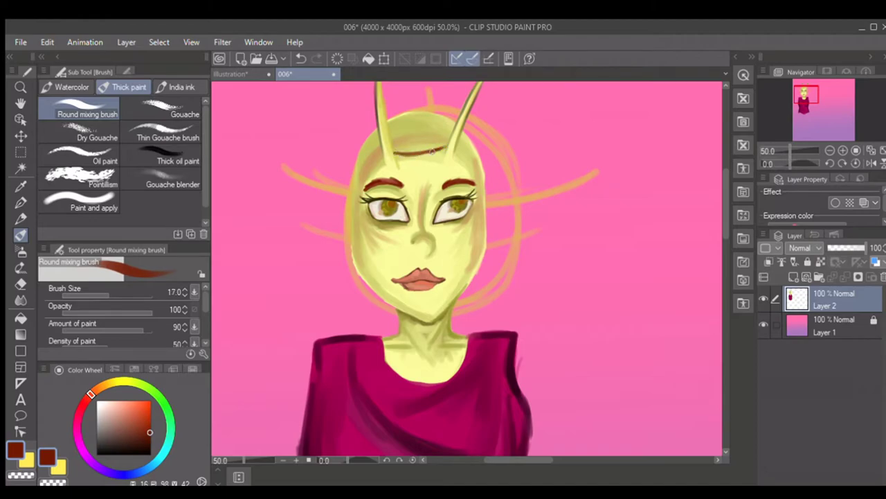
mouse_move(380, 160)
mouse_down()
mouse_move(343, 202)
mouse_move(364, 189)
mouse_move(350, 223)
mouse_move(362, 268)
mouse_up()
key(ctrl+z)
key(bracketleft)
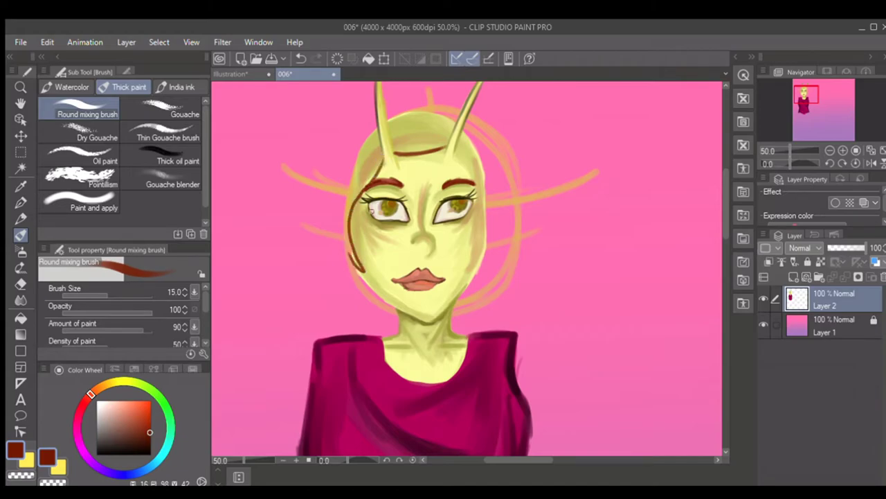
Outline the hair's outer left edge in reddish brown from the crown down past the cheek, redoing the first stroke.
drag(361, 124, 340, 205)
key(ctrl+z)
mouse_move(374, 119)
mouse_down()
mouse_move(343, 143)
mouse_move(344, 187)
mouse_up()
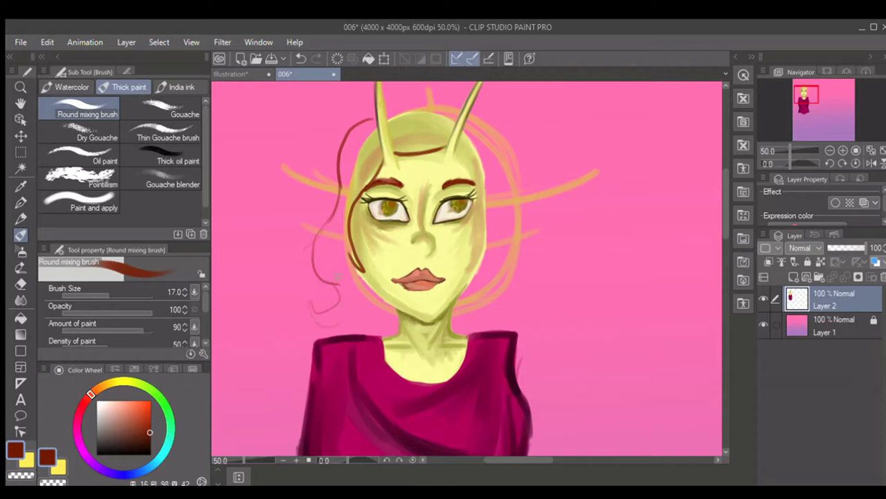
key(bracketright)
mouse_move(375, 118)
mouse_down()
mouse_move(349, 136)
mouse_move(344, 187)
mouse_up()
mouse_move(354, 128)
mouse_down()
mouse_move(346, 211)
mouse_move(298, 262)
mouse_up()
Paint the curled hair tip above the left shoulder and outline the hair along the shoulder, neck and jaw at brush size 30.
mouse_move(328, 228)
mouse_down()
mouse_move(314, 276)
mouse_move(309, 251)
mouse_move(340, 306)
mouse_move(312, 309)
mouse_move(311, 297)
mouse_move(335, 326)
mouse_up()
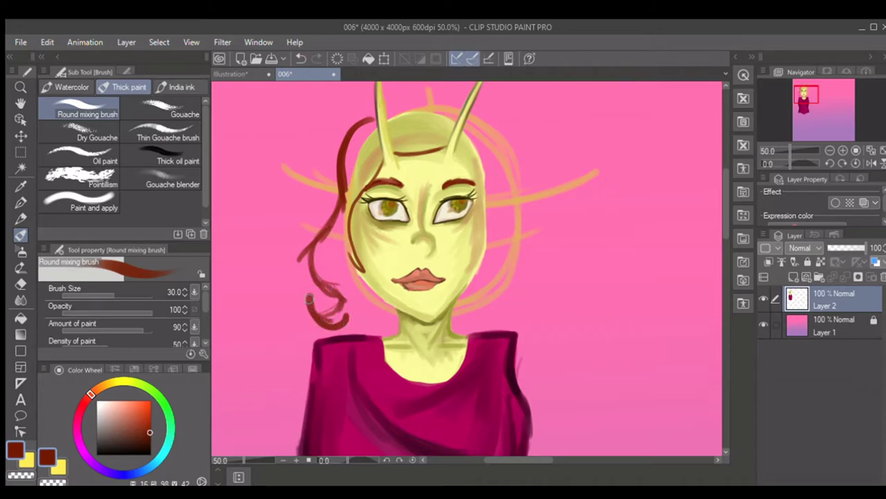
mouse_move(323, 314)
mouse_down()
mouse_move(338, 336)
mouse_move(373, 328)
mouse_up()
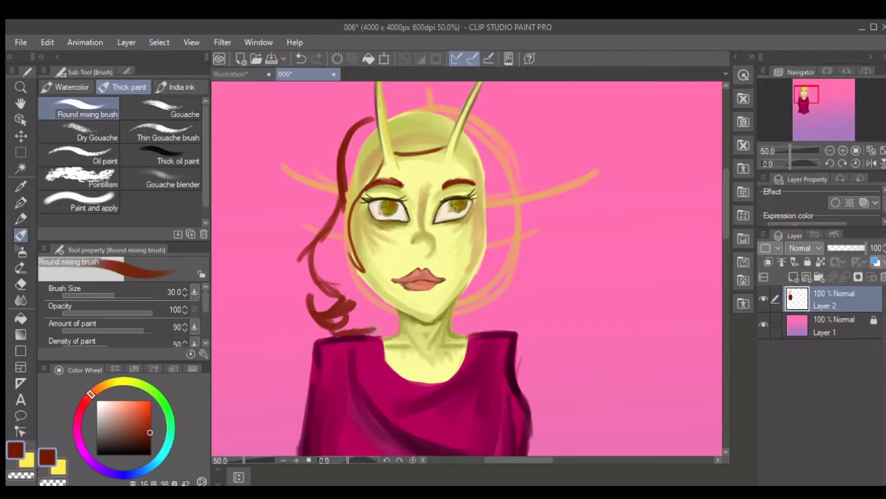
mouse_move(355, 262)
mouse_down()
mouse_move(353, 275)
mouse_move(393, 305)
mouse_up()
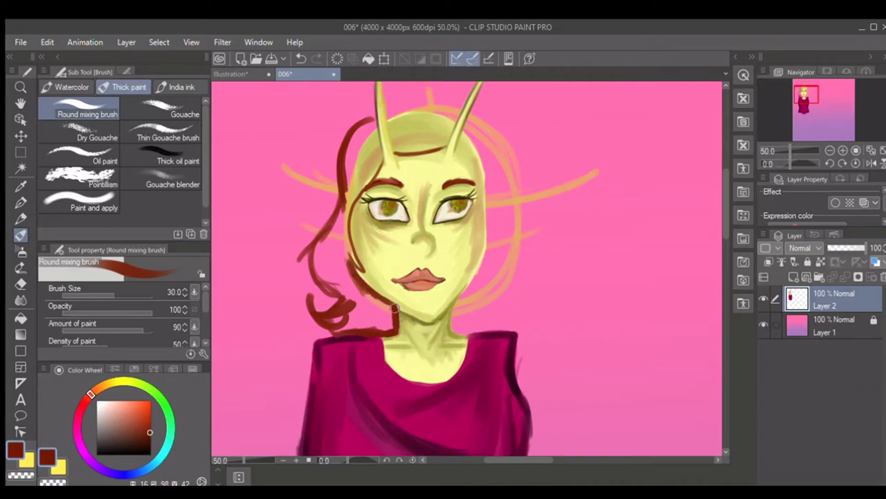
Outline the hair over the crown and right side at brush size 25, and fill a wavy lock falling over the right shoulder.
drag(389, 116, 444, 104)
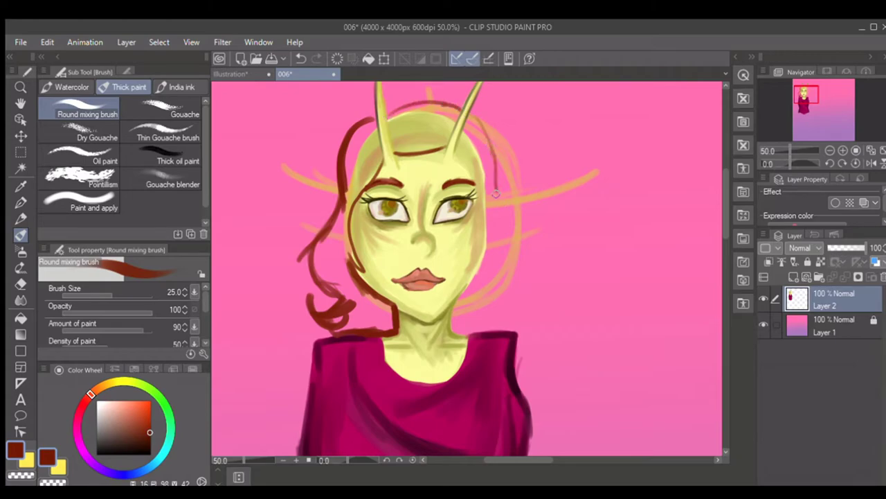
drag(490, 154, 498, 211)
mouse_move(466, 110)
mouse_down()
mouse_move(489, 144)
mouse_move(512, 243)
mouse_move(479, 336)
mouse_up()
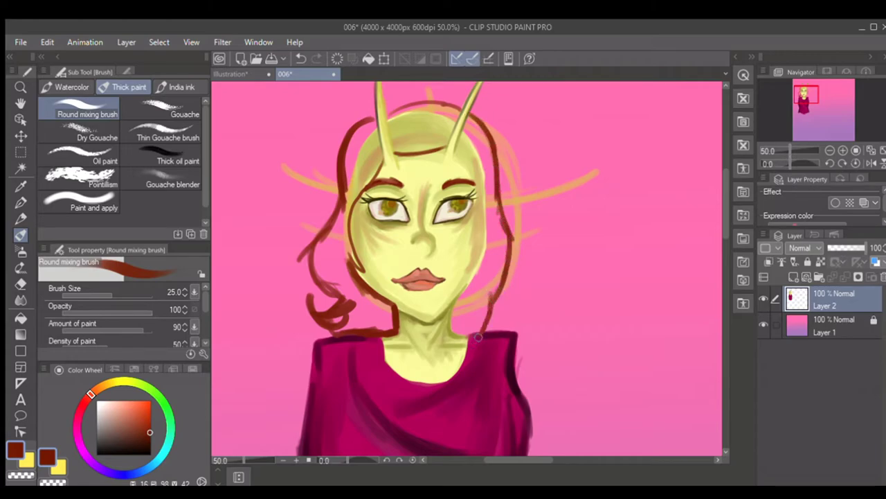
drag(460, 148, 485, 220)
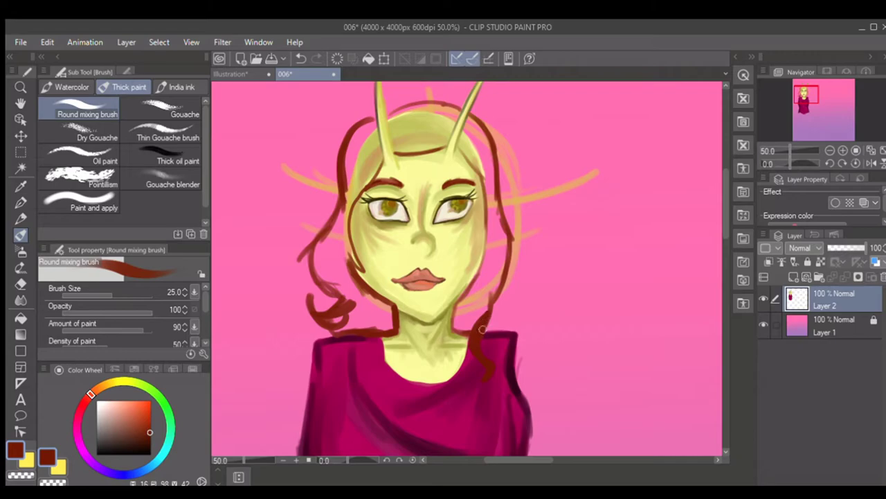
mouse_move(482, 316)
mouse_down()
mouse_move(498, 281)
mouse_move(480, 322)
mouse_up()
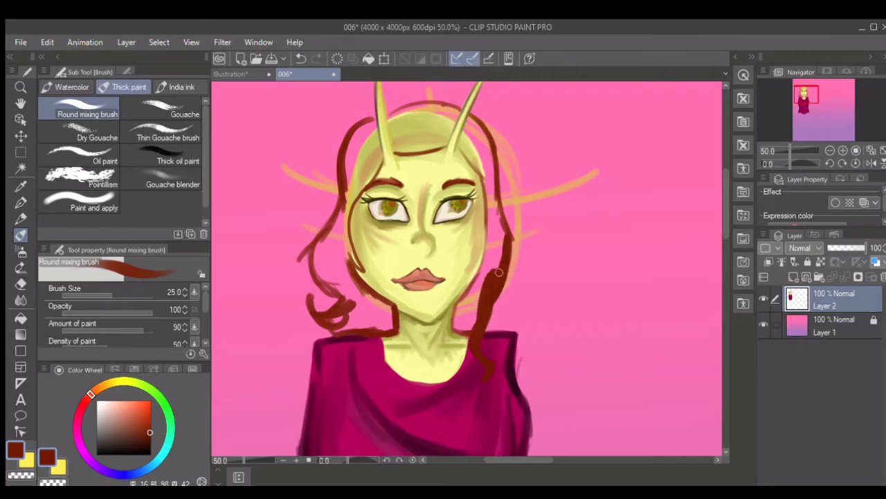
Erase the leftover orange sketch lines outside the hair on both sides of the head with the hard eraser.
click(21, 283)
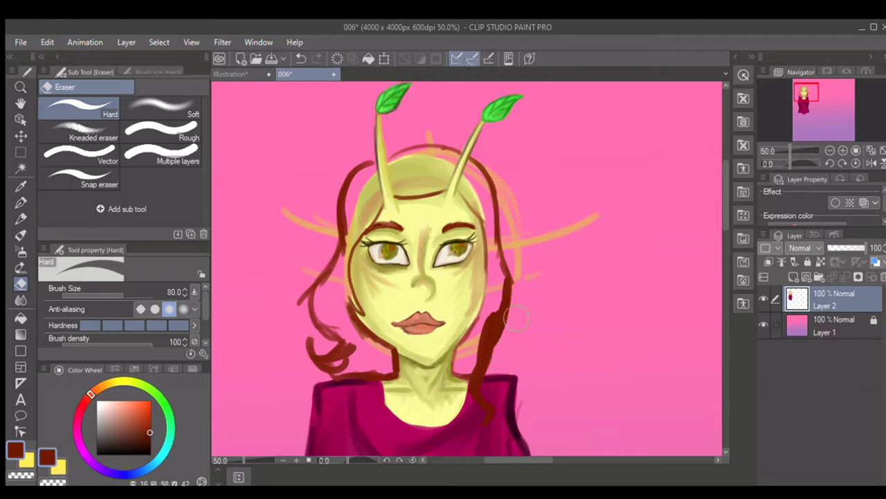
drag(521, 280, 505, 188)
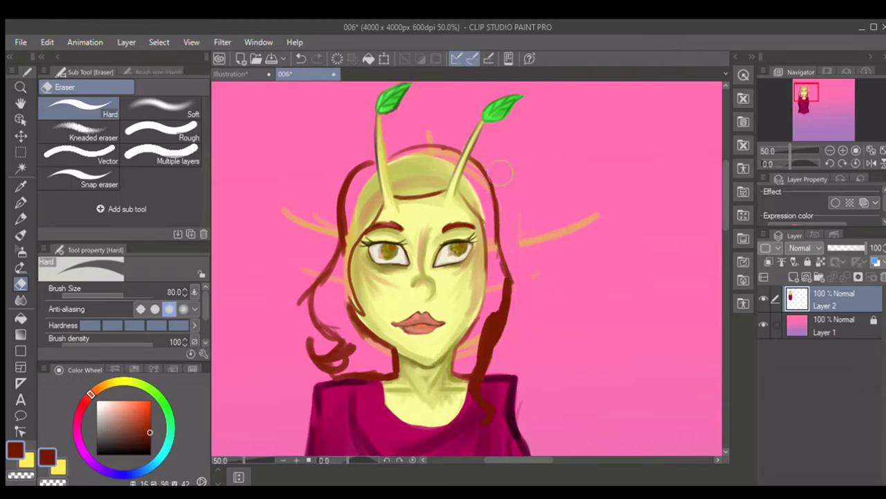
drag(537, 238, 595, 216)
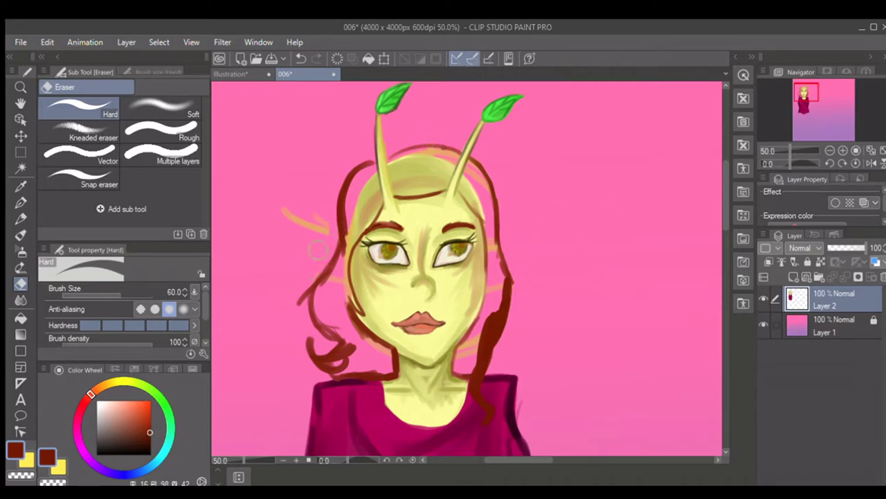
click(21, 234)
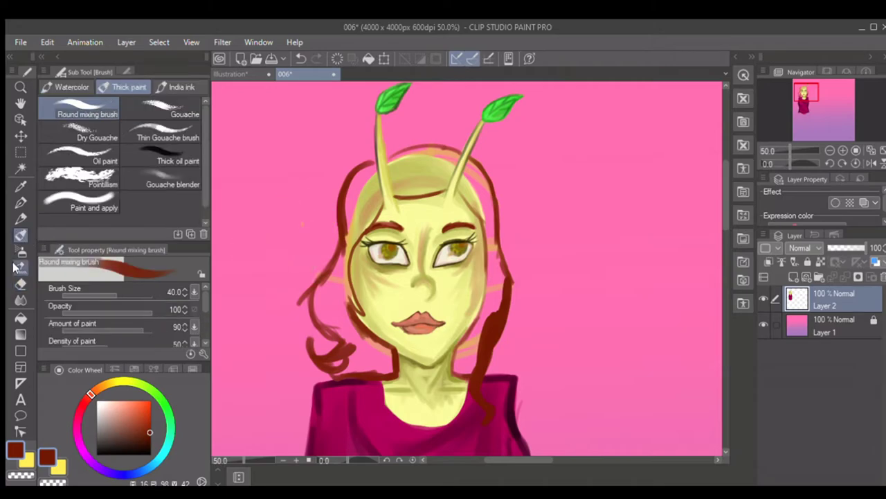
click(21, 284)
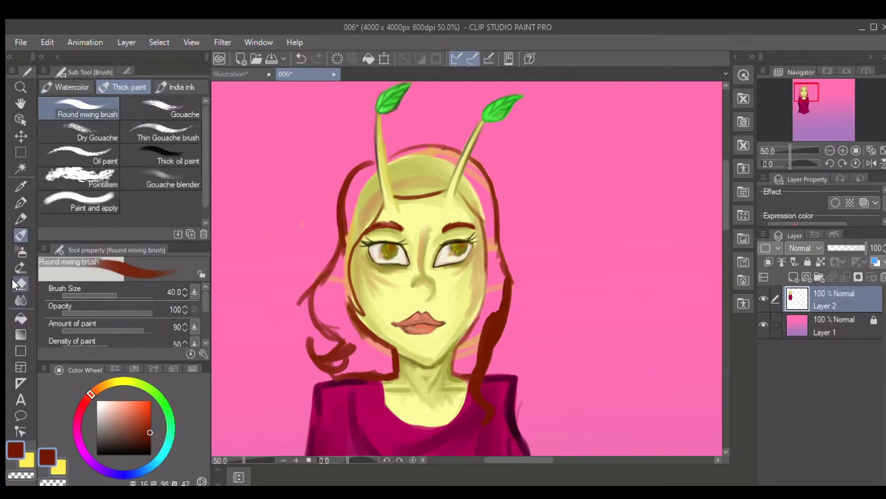
Fill the hair between the left antenna and the left eyebrow with solid reddish brown.
click(21, 235)
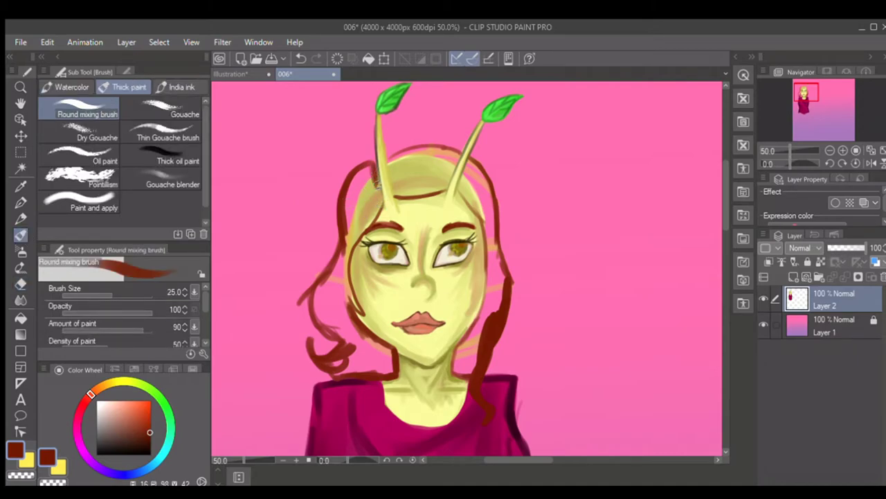
key(bracketright)
mouse_move(366, 166)
mouse_down()
mouse_move(377, 196)
mouse_move(372, 171)
mouse_move(355, 184)
mouse_move(372, 167)
mouse_move(353, 201)
mouse_move(356, 179)
mouse_move(350, 244)
mouse_move(355, 180)
mouse_move(369, 167)
mouse_move(354, 220)
mouse_up()
mouse_move(365, 183)
mouse_down()
mouse_move(364, 210)
mouse_move(375, 195)
mouse_move(371, 177)
mouse_move(377, 203)
mouse_move(358, 240)
mouse_move(366, 201)
mouse_up()
key(bracketleft)
key(bracketleft)
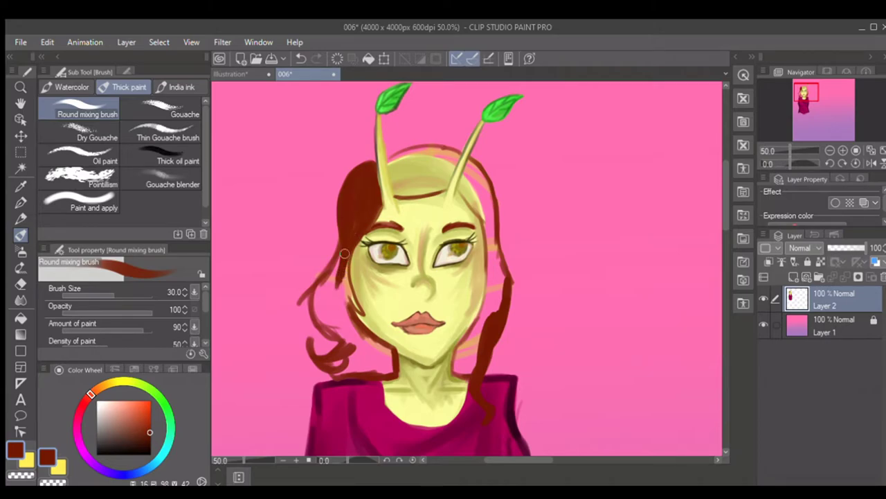
Fill the left side hair from eye level down to the curl, including the flicked outer strand, in reddish brown.
scroll(417, 278, up, 1)
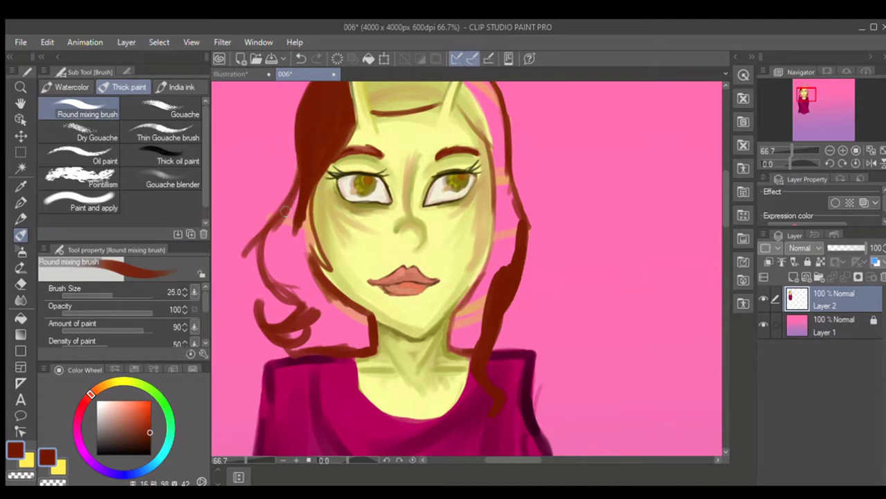
mouse_move(291, 197)
mouse_down()
mouse_move(249, 250)
mouse_move(303, 154)
mouse_move(239, 263)
mouse_up()
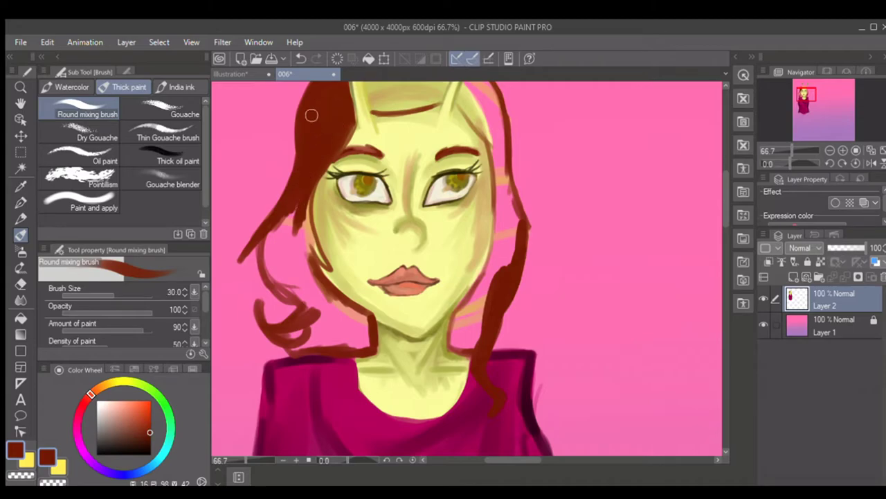
mouse_move(269, 230)
mouse_down()
mouse_move(263, 270)
mouse_move(303, 324)
mouse_up()
drag(263, 290, 267, 275)
mouse_move(264, 230)
mouse_down()
mouse_move(285, 305)
mouse_move(280, 297)
mouse_move(281, 289)
mouse_move(295, 316)
mouse_move(274, 266)
mouse_up()
mouse_move(280, 228)
mouse_down()
mouse_move(298, 269)
mouse_move(313, 178)
mouse_move(305, 253)
mouse_move(308, 239)
mouse_up()
key([)
key([)
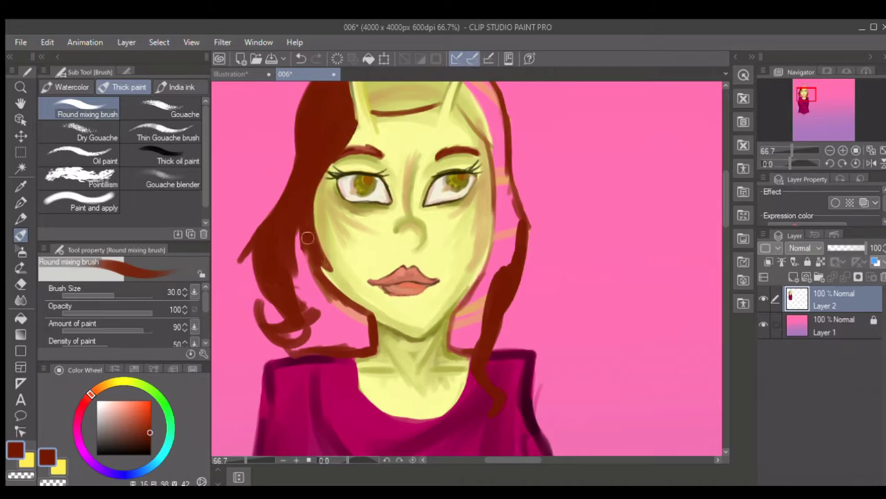
Fill the hair beside the left jaw and curl, and add a wavy lock falling over the left shoulder.
mouse_move(329, 268)
mouse_down()
mouse_move(307, 229)
mouse_move(308, 267)
mouse_move(300, 226)
mouse_move(290, 284)
mouse_up()
mouse_move(273, 332)
mouse_down()
mouse_move(323, 320)
mouse_move(290, 337)
mouse_move(300, 349)
mouse_move(365, 343)
mouse_move(366, 320)
mouse_move(351, 308)
mouse_move(321, 290)
mouse_move(329, 312)
mouse_move(315, 294)
mouse_move(311, 322)
mouse_up()
key(bracketleft)
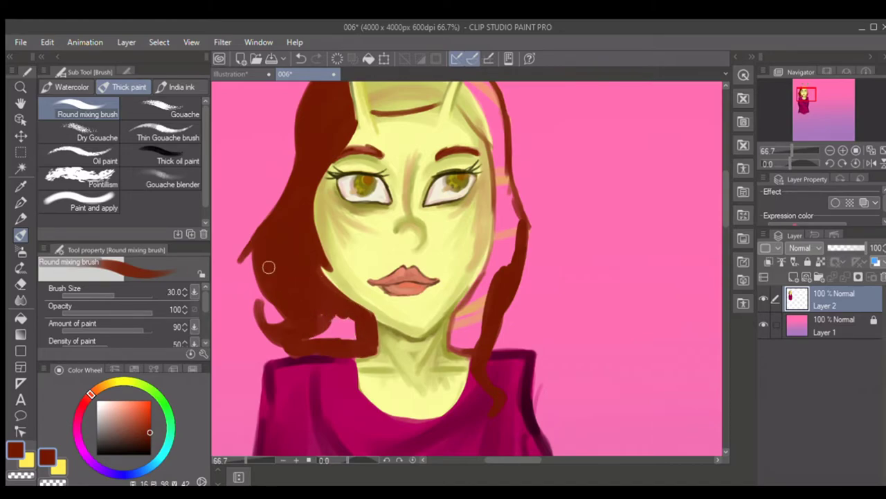
mouse_move(352, 347)
mouse_down()
mouse_move(325, 391)
mouse_move(335, 380)
mouse_move(335, 424)
mouse_move(338, 358)
mouse_up()
drag(318, 405, 341, 354)
key(])
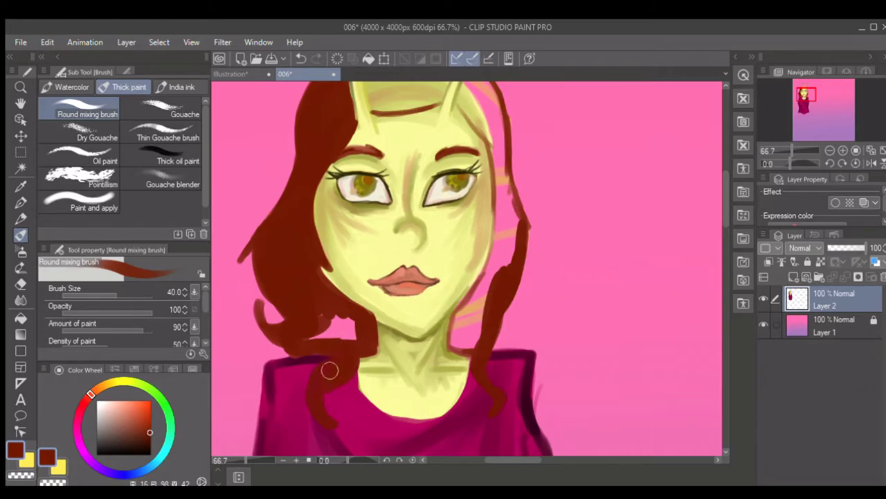
Close the pink gap between the left curl and neck with reddish brown, and refine the curl's outer flick.
mouse_move(367, 340)
mouse_down()
mouse_move(307, 350)
mouse_move(329, 343)
mouse_move(307, 339)
mouse_up()
key(bracketleft)
key(bracketleft)
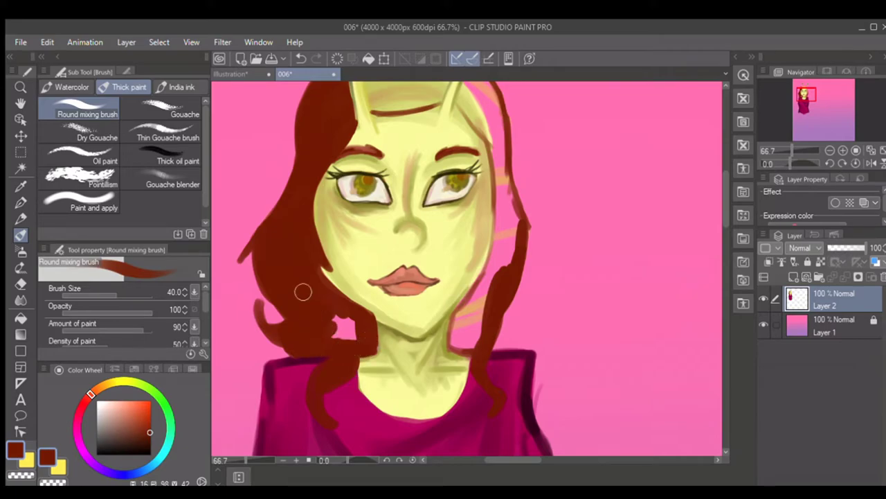
mouse_move(259, 315)
mouse_down()
mouse_move(295, 357)
mouse_move(322, 348)
mouse_move(259, 307)
mouse_move(274, 342)
mouse_move(257, 301)
mouse_up()
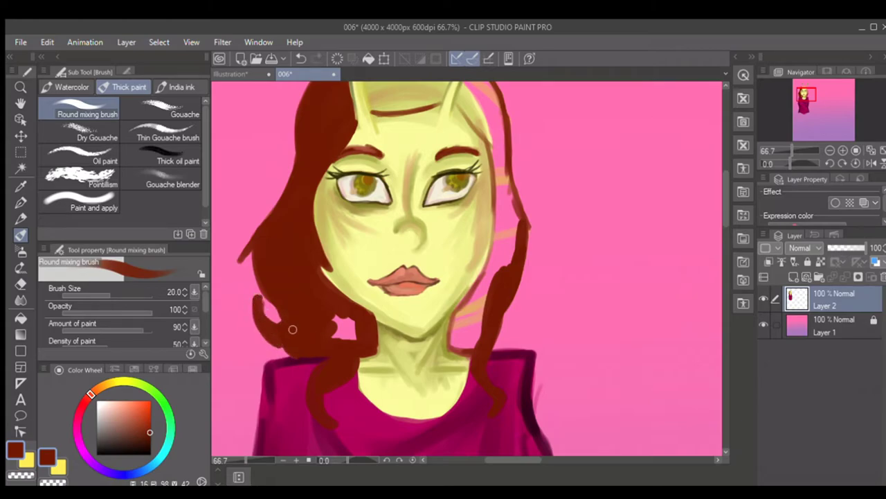
drag(333, 325, 360, 329)
key(])
key(])
mouse_move(313, 295)
mouse_down()
mouse_move(337, 315)
mouse_move(336, 338)
mouse_move(314, 340)
mouse_move(348, 340)
mouse_up()
Fill the right side hair from the temple down past the jaw to the neck in solid reddish brown.
key(bracketleft)
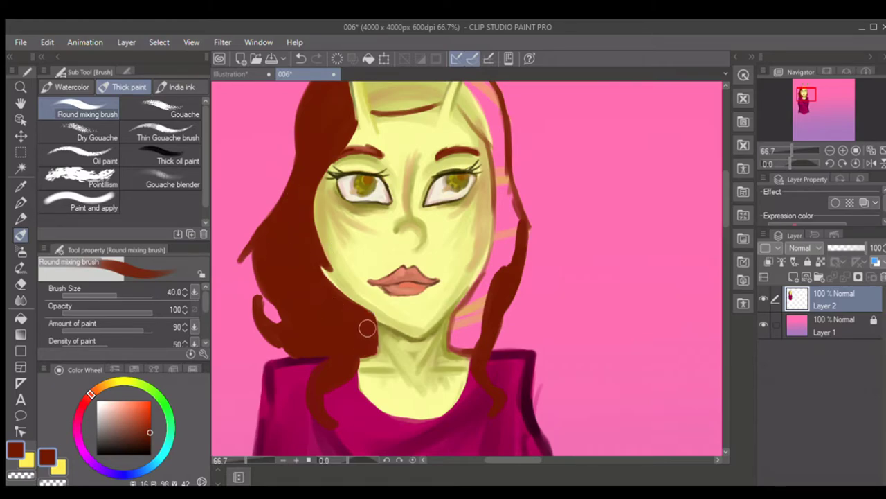
key(bracketleft)
mouse_move(468, 295)
mouse_down()
mouse_move(450, 333)
mouse_move(454, 350)
mouse_move(474, 347)
mouse_up()
mouse_move(475, 295)
mouse_down()
mouse_move(463, 348)
mouse_move(479, 343)
mouse_move(499, 279)
mouse_move(473, 335)
mouse_move(471, 305)
mouse_move(457, 326)
mouse_move(469, 350)
mouse_move(503, 254)
mouse_move(489, 271)
mouse_move(505, 225)
mouse_move(501, 191)
mouse_move(507, 256)
mouse_move(511, 203)
mouse_move(514, 213)
mouse_move(501, 176)
mouse_move(510, 262)
mouse_up()
key(bracketleft)
key(bracketleft)
drag(507, 179, 518, 204)
drag(527, 234, 515, 276)
mouse_move(526, 214)
mouse_down()
mouse_move(510, 144)
mouse_move(514, 187)
mouse_move(511, 180)
mouse_move(510, 144)
mouse_move(499, 195)
mouse_up()
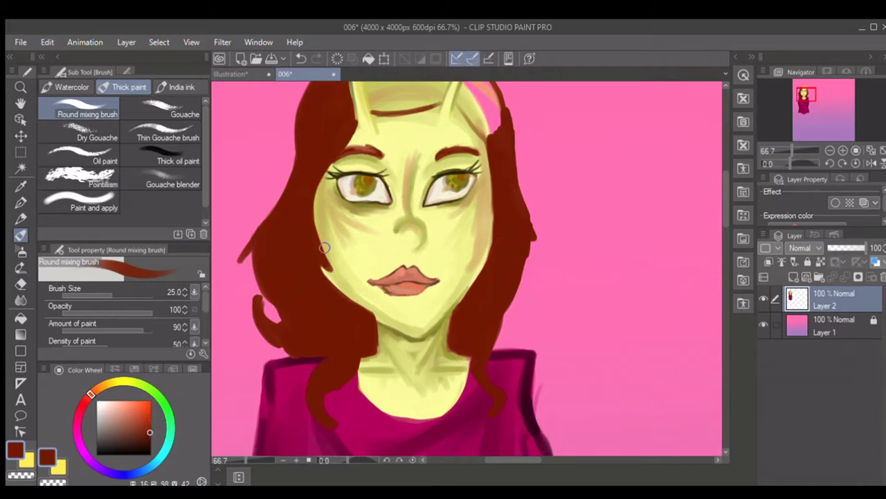
Fill the crown of the hair between the two antennae with reddish brown.
scroll(721, 209, up, 3)
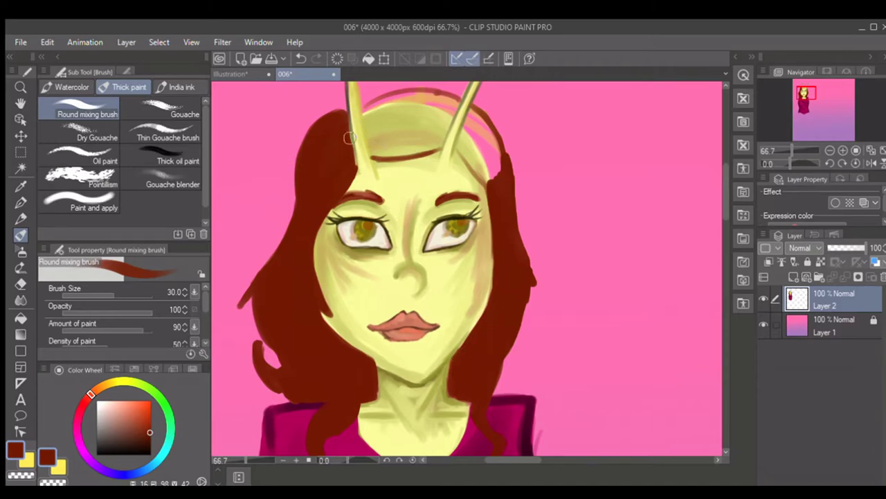
mouse_move(369, 108)
mouse_down()
mouse_move(422, 90)
mouse_move(454, 101)
mouse_move(453, 109)
mouse_move(458, 102)
mouse_move(440, 144)
mouse_move(377, 153)
mouse_move(373, 104)
mouse_move(403, 90)
mouse_move(459, 98)
mouse_move(420, 89)
mouse_move(402, 117)
mouse_move(402, 96)
mouse_move(381, 106)
mouse_move(376, 121)
mouse_move(385, 145)
mouse_move(378, 149)
mouse_move(446, 137)
mouse_move(434, 145)
mouse_move(454, 102)
mouse_move(408, 101)
mouse_move(425, 93)
mouse_move(410, 97)
mouse_move(391, 143)
mouse_move(415, 135)
mouse_move(418, 142)
mouse_move(439, 99)
mouse_up()
key(])
key(])
key(bracketleft)
key(bracketleft)
key(bracketleft)
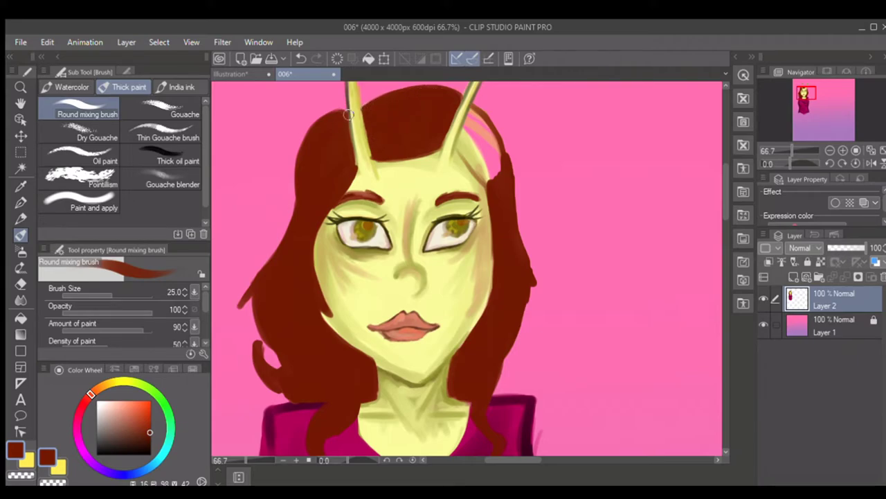
Fill the remaining hair between the right antenna and the right temple with reddish brown.
mouse_move(474, 108)
mouse_down()
mouse_move(452, 122)
mouse_move(472, 109)
mouse_move(462, 142)
mouse_up()
mouse_move(474, 112)
mouse_down()
mouse_move(505, 180)
mouse_move(498, 197)
mouse_move(465, 153)
mouse_move(467, 127)
mouse_move(468, 151)
mouse_move(502, 183)
mouse_up()
drag(475, 108, 500, 150)
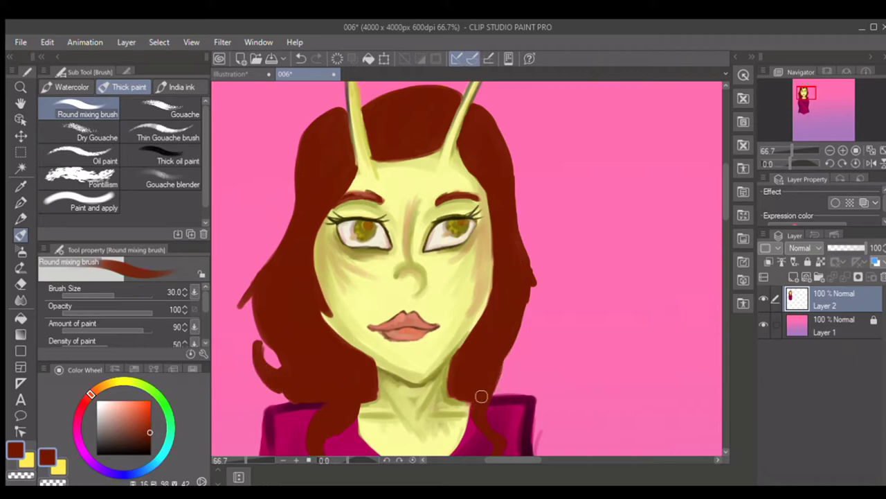
Paint long strands down both sides of the hair in dark crimson (hue 349, saturation 100, value 47).
drag(140, 433, 154, 444)
click(79, 413)
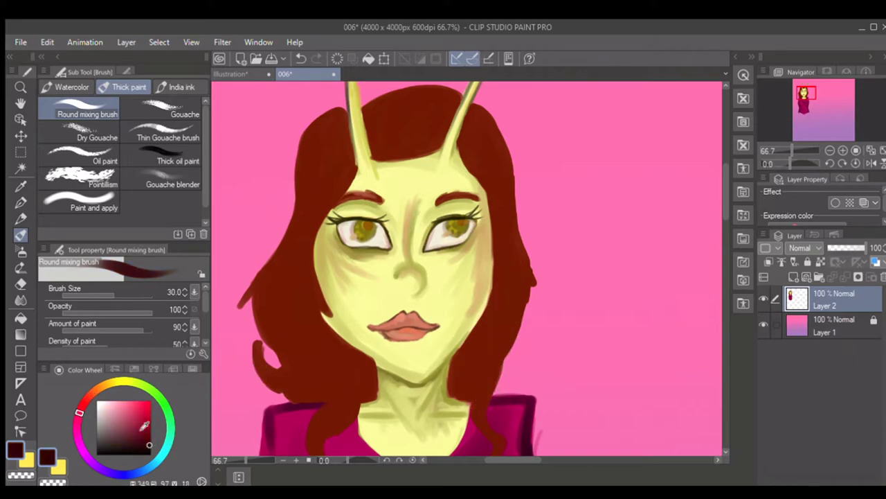
click(151, 430)
key(])
key(])
key(])
drag(337, 122, 314, 207)
key(bracketleft)
key(bracketleft)
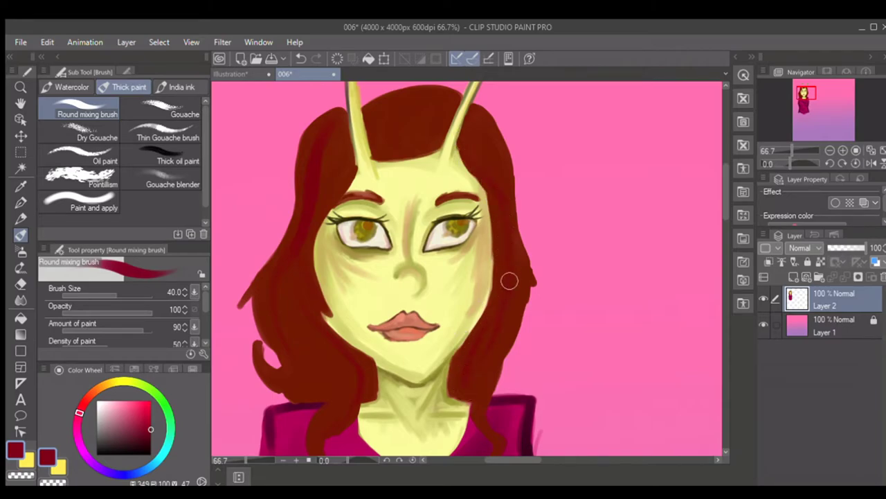
Add bright red highlights (349, 97, 92) at brush size 60 across the crown and down the left side hair.
drag(147, 429, 149, 405)
key(])
key(])
drag(374, 120, 436, 105)
mouse_move(332, 133)
mouse_down()
mouse_move(302, 203)
mouse_move(321, 140)
mouse_move(283, 268)
mouse_up()
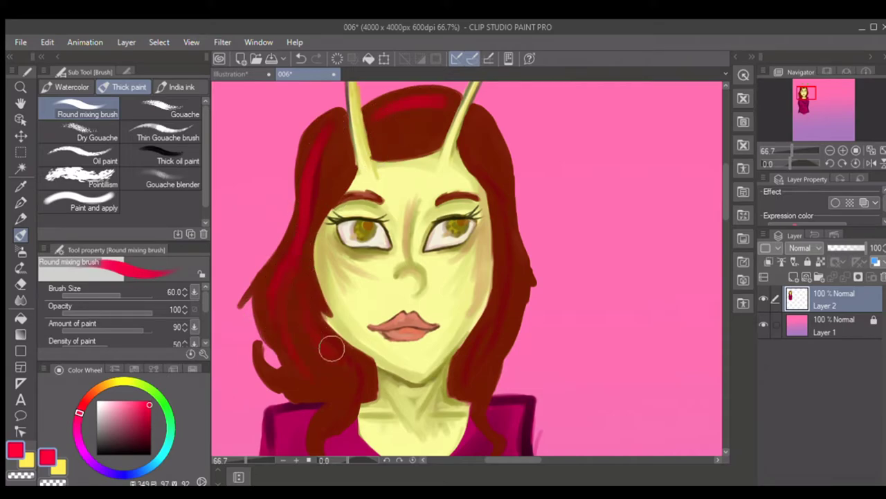
Tone down the red highlights on the crown and left side with dark maroon (349, 98, 30) at brush size 80.
click(146, 429)
click(150, 438)
key(])
key(])
drag(380, 119, 422, 102)
mouse_move(330, 131)
mouse_down()
mouse_move(313, 220)
mouse_move(315, 158)
mouse_move(298, 237)
mouse_move(268, 297)
mouse_move(277, 277)
mouse_move(301, 265)
mouse_move(302, 361)
mouse_up()
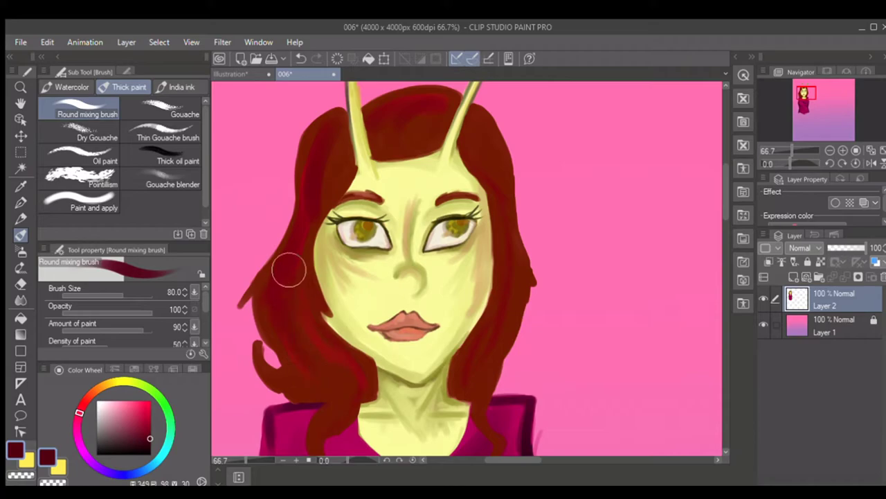
Shade the lower crown and the right side hair from the antenna to the shoulder with dark maroon.
drag(390, 143, 416, 121)
mouse_move(475, 134)
mouse_down()
mouse_move(510, 267)
mouse_move(497, 371)
mouse_up()
mouse_move(484, 344)
mouse_down()
mouse_move(466, 360)
mouse_move(480, 363)
mouse_move(477, 397)
mouse_up()
key([)
drag(486, 190, 496, 215)
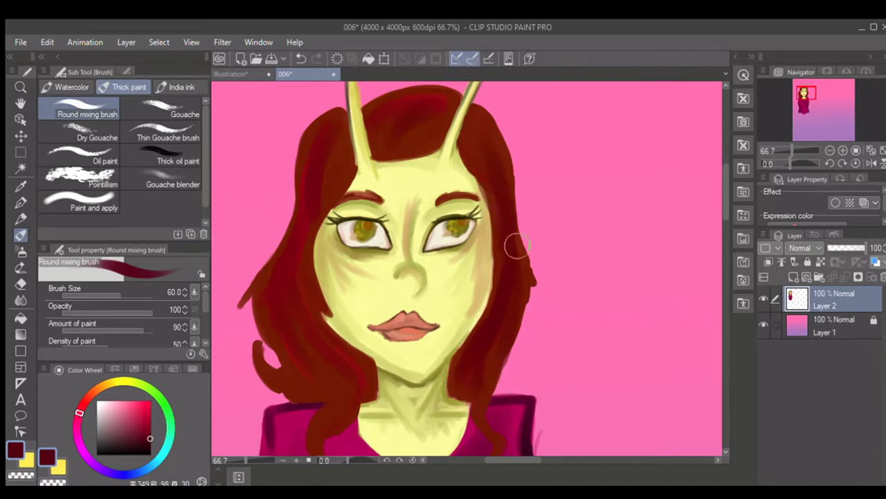
Draw a thin wavy maroon strand from the right outer hair flick down to the shoulder at brush size 30.
key(bracketleft)
key(bracketleft)
key(bracketleft)
mouse_move(530, 281)
mouse_down()
mouse_move(532, 311)
mouse_move(507, 365)
mouse_move(532, 283)
mouse_move(504, 353)
mouse_move(513, 369)
mouse_move(531, 314)
mouse_move(513, 348)
mouse_move(527, 397)
mouse_move(524, 334)
mouse_move(518, 379)
mouse_move(535, 324)
mouse_move(522, 395)
mouse_up()
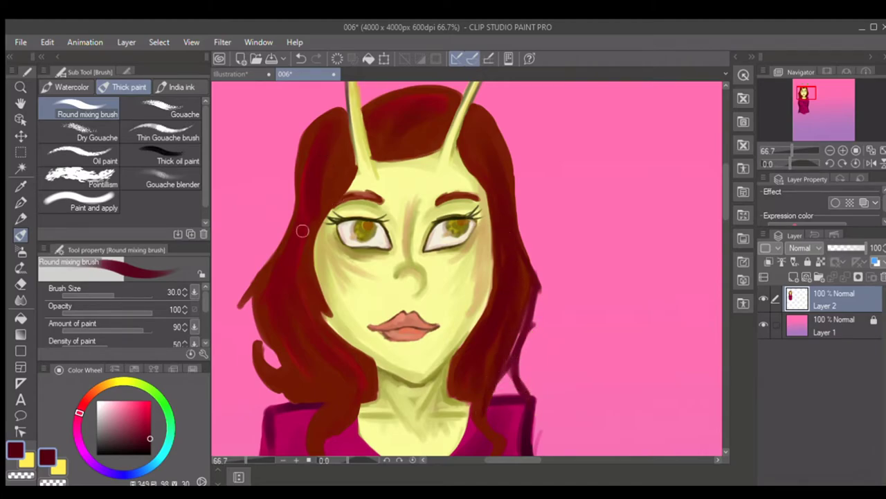
Paint dark maroon strands through the left side hair from beside the antenna down to the curl and neck.
key(bracketright)
mouse_move(326, 192)
mouse_down()
mouse_move(291, 287)
mouse_move(304, 277)
mouse_move(307, 349)
mouse_move(293, 302)
mouse_move(295, 324)
mouse_up()
mouse_move(287, 283)
mouse_down()
mouse_move(286, 342)
mouse_move(268, 285)
mouse_move(295, 359)
mouse_up()
mouse_move(327, 138)
mouse_down()
mouse_move(312, 220)
mouse_move(325, 123)
mouse_move(315, 225)
mouse_move(278, 266)
mouse_move(266, 317)
mouse_move(303, 186)
mouse_move(287, 239)
mouse_move(240, 306)
mouse_move(284, 247)
mouse_move(263, 314)
mouse_move(279, 350)
mouse_move(269, 339)
mouse_move(282, 344)
mouse_move(273, 385)
mouse_move(293, 394)
mouse_up()
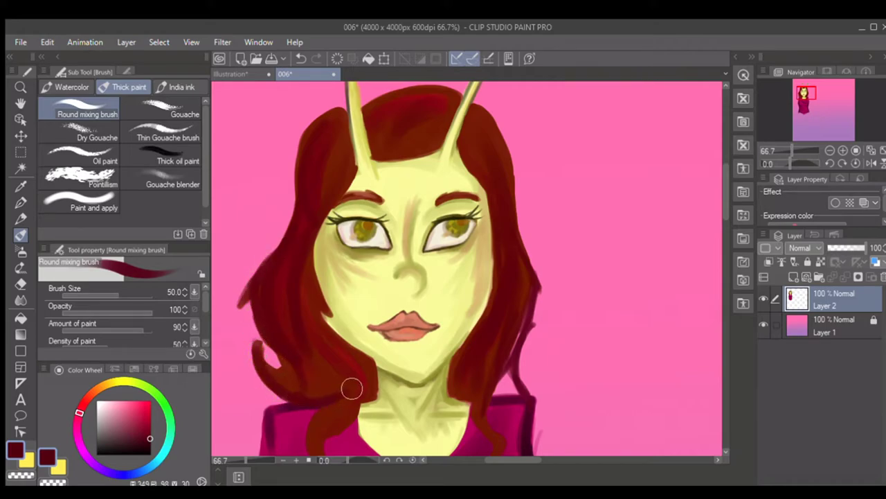
drag(308, 324, 308, 282)
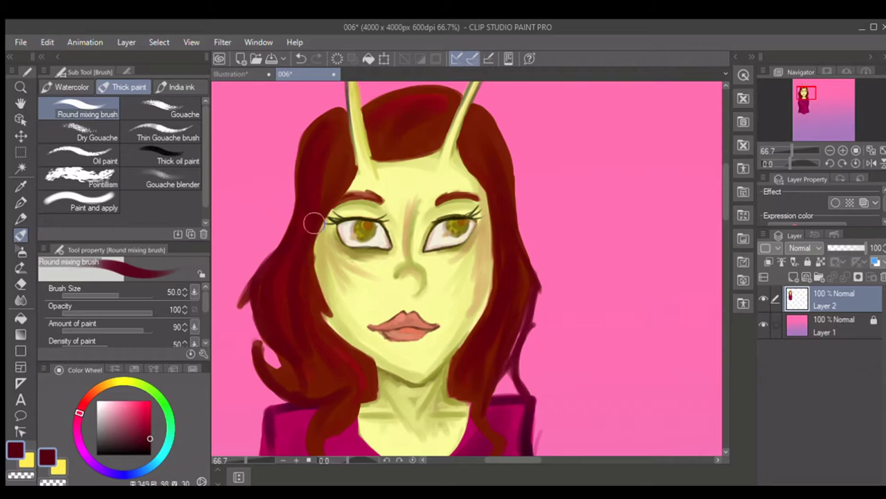
mouse_move(302, 324)
mouse_down()
mouse_move(306, 304)
mouse_move(368, 376)
mouse_move(359, 397)
mouse_up()
Darken the hairline edge of the crown, the hair at the right temple and the hair beside the left antenna with maroon.
mouse_move(383, 156)
mouse_down()
mouse_move(419, 148)
mouse_move(410, 154)
mouse_up()
mouse_move(459, 138)
mouse_down()
mouse_move(468, 164)
mouse_move(504, 203)
mouse_up()
key([)
drag(473, 162, 496, 236)
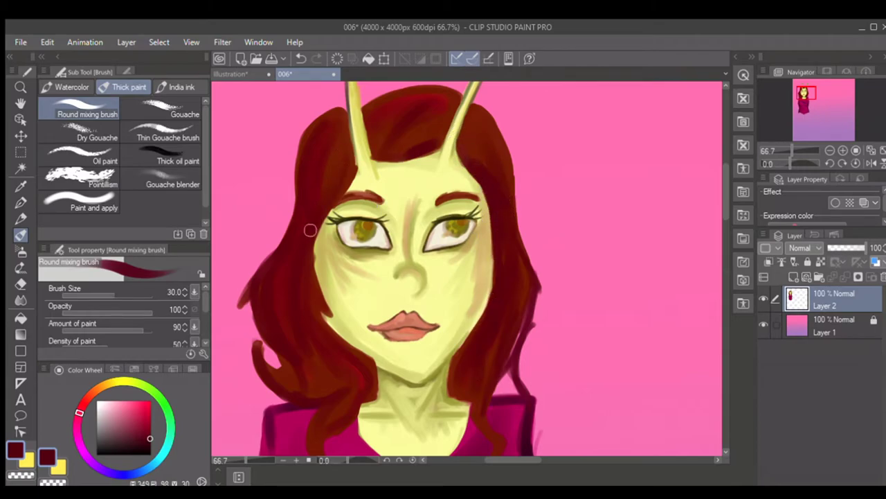
key(])
mouse_move(343, 119)
mouse_down()
mouse_move(350, 164)
mouse_move(342, 118)
mouse_move(311, 143)
mouse_move(340, 111)
mouse_move(299, 169)
mouse_up()
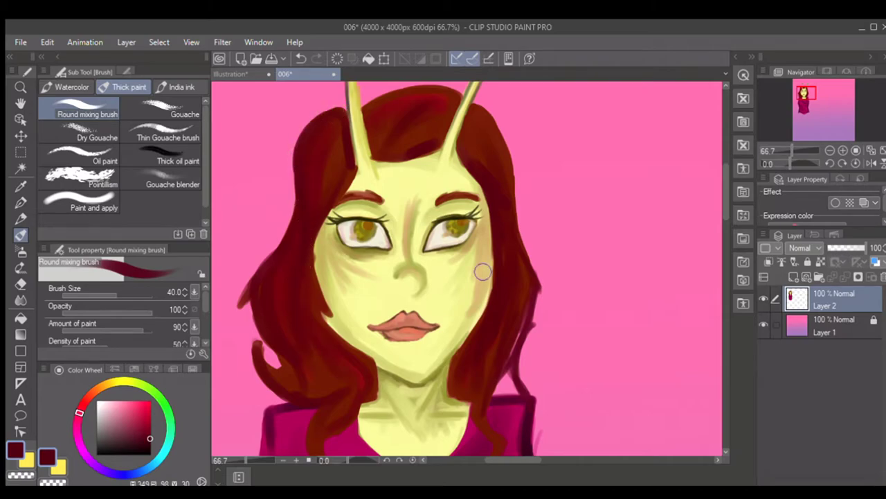
Add red strands (349, 100, 69) to the left side hair, its shoulder lock and the right side hair.
click(150, 418)
key(])
key(])
drag(331, 131, 310, 209)
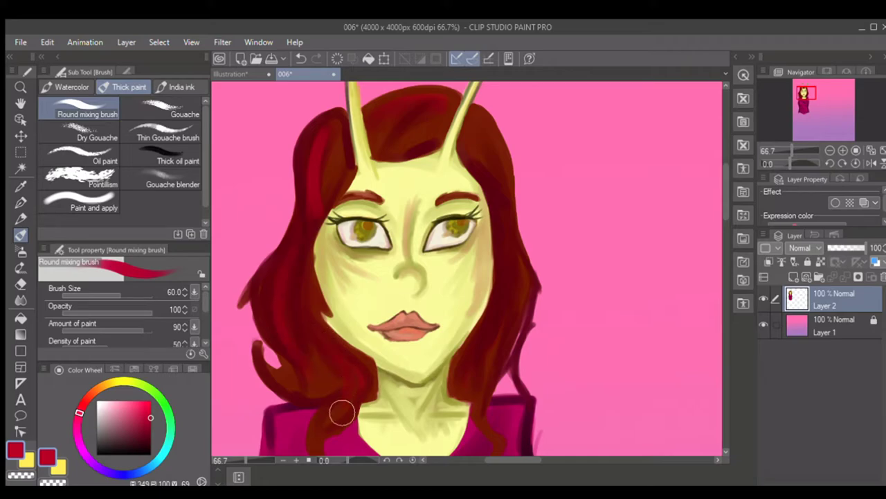
key(bracketleft)
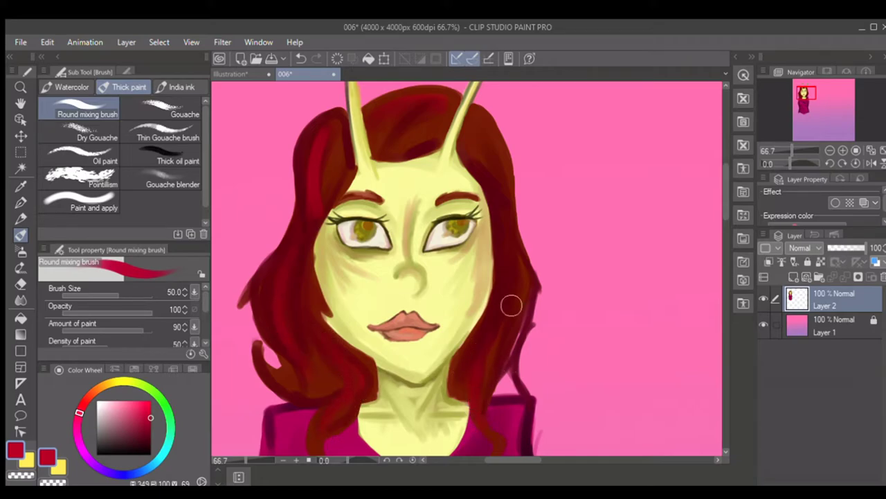
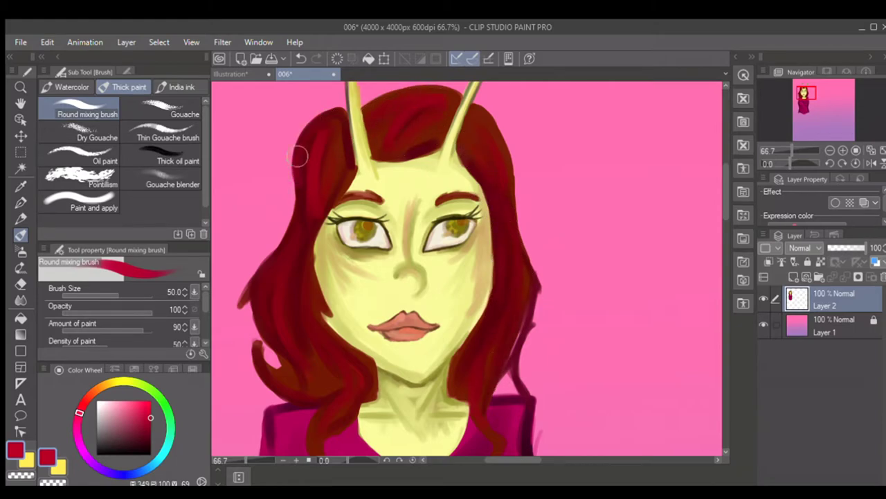
Undo the last stroke and repaint the left hair's outer edge and flick in red at brush size 30.
key(ctrl+z)
key([)
key([)
drag(248, 288, 280, 243)
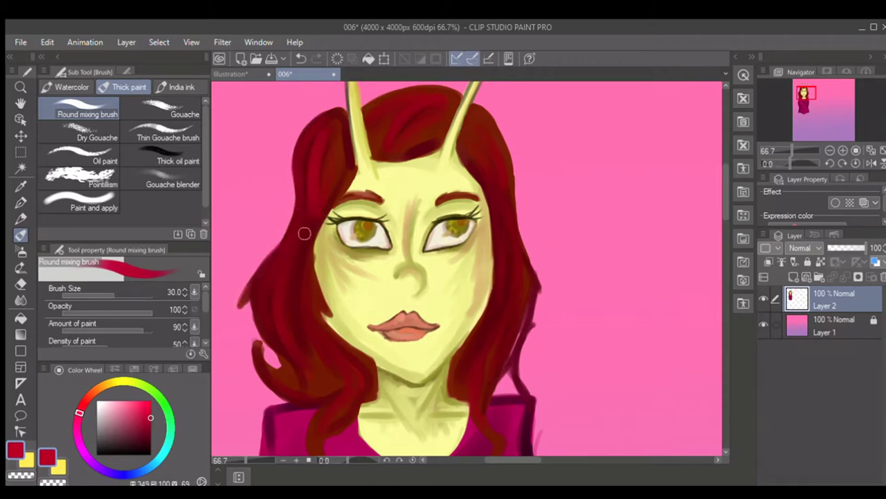
Line the inner edges of the hair along both sides of the face with black at brush size 30.
key(])
drag(148, 447, 157, 466)
mouse_move(329, 203)
mouse_down()
mouse_move(318, 300)
mouse_move(322, 240)
mouse_move(354, 162)
mouse_move(313, 233)
mouse_move(338, 194)
mouse_move(323, 219)
mouse_move(324, 298)
mouse_up()
mouse_move(470, 184)
mouse_down()
mouse_move(457, 146)
mouse_move(501, 212)
mouse_move(496, 314)
mouse_up()
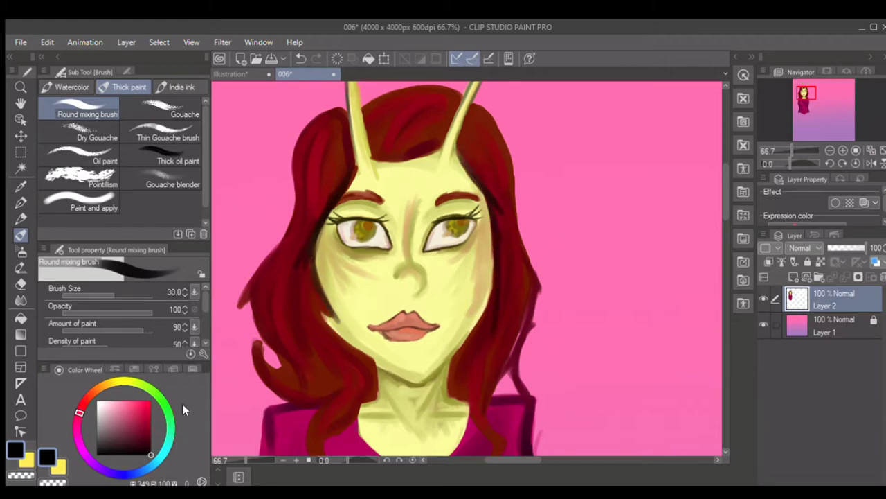
Blend the black hair edges beside the face into the hair with maroon (349, 100, 33) at brush size 50.
click(151, 437)
key(])
key(])
drag(344, 174, 330, 201)
drag(300, 288, 306, 260)
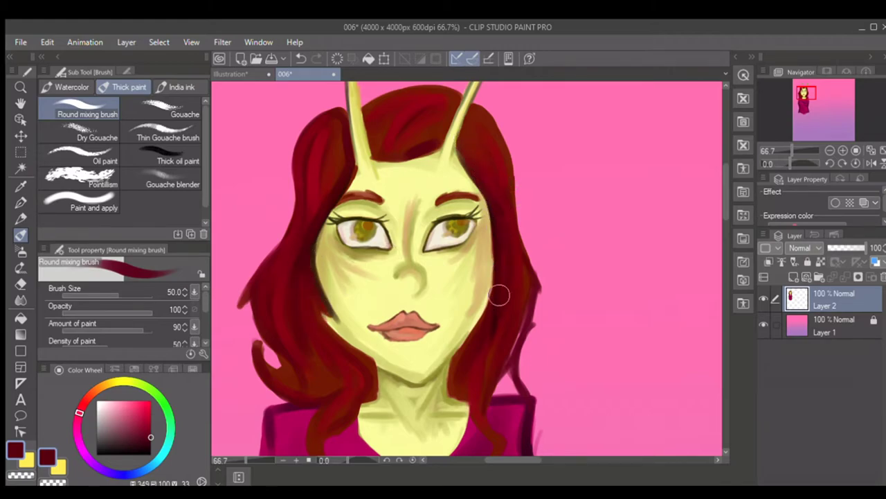
Darken the right hair's lower outer edge and thicken its thin outer strand down to the shoulder with maroon.
scroll(720, 192, down, 3)
drag(532, 179, 506, 228)
key(bracketleft)
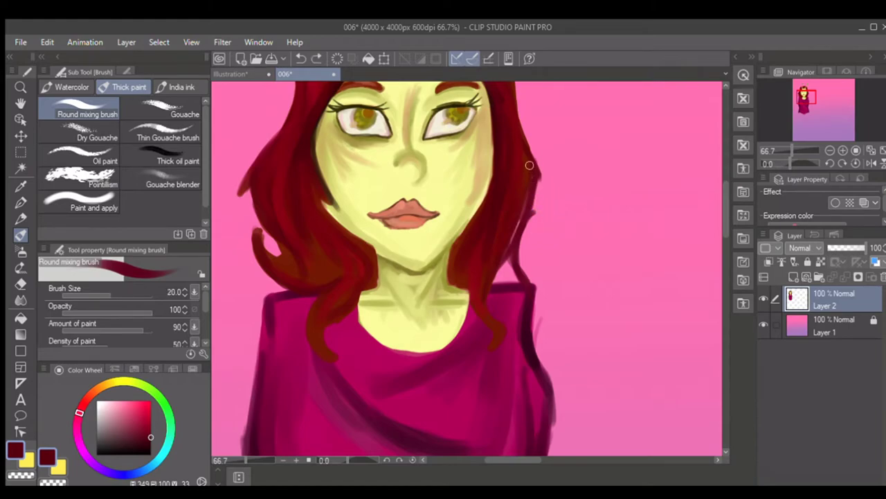
drag(526, 228, 525, 278)
drag(521, 228, 527, 219)
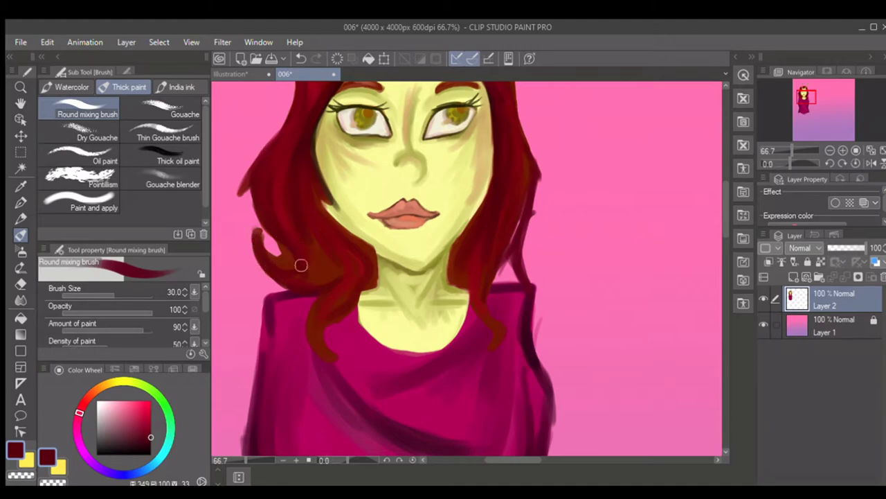
Shade the left curl, the hair beside the left jaw and the locks falling over both shoulders with maroon.
key(bracketright)
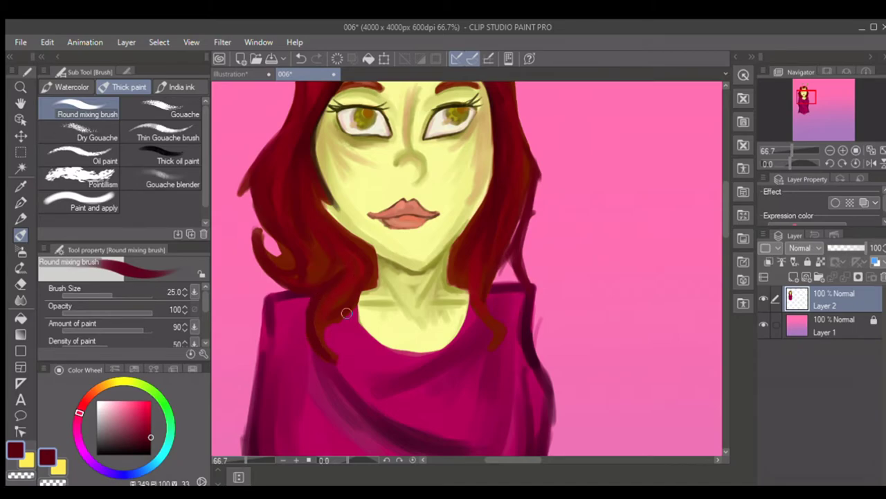
drag(340, 314, 333, 359)
key(bracketright)
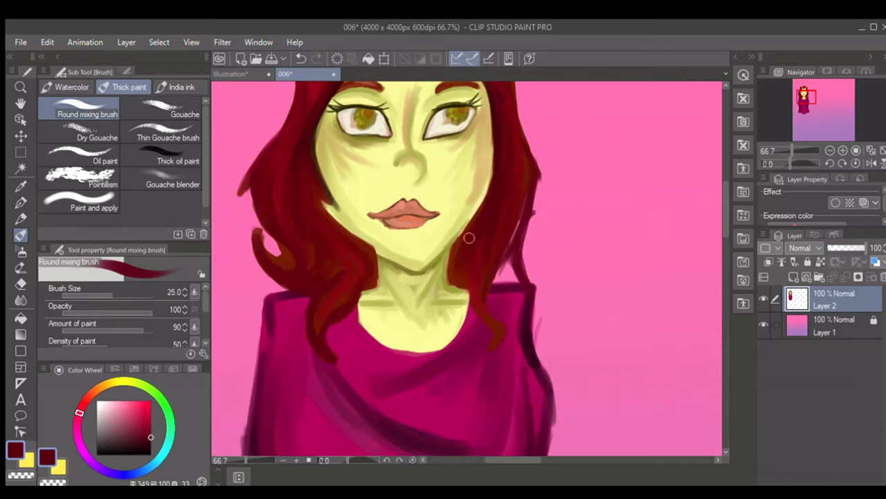
key(ctrl+z)
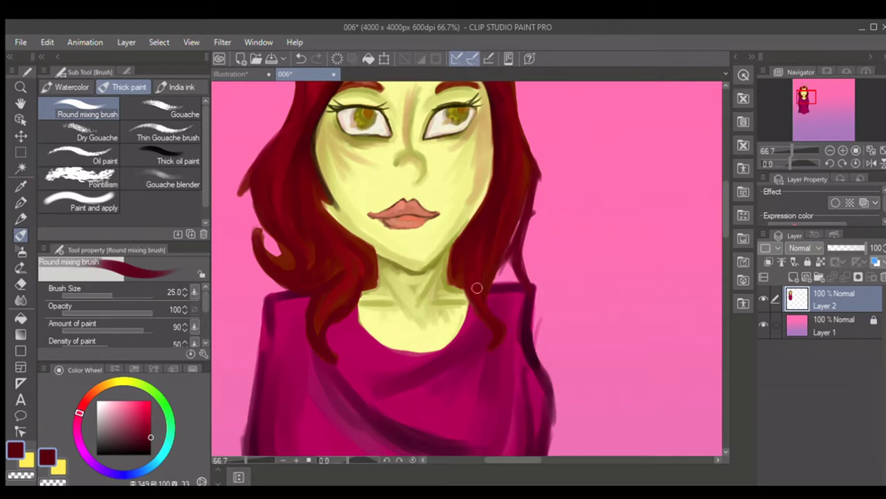
key(bracketright)
key(bracketright)
mouse_move(360, 256)
mouse_down()
mouse_move(325, 318)
mouse_move(347, 258)
mouse_move(320, 334)
mouse_move(355, 267)
mouse_up()
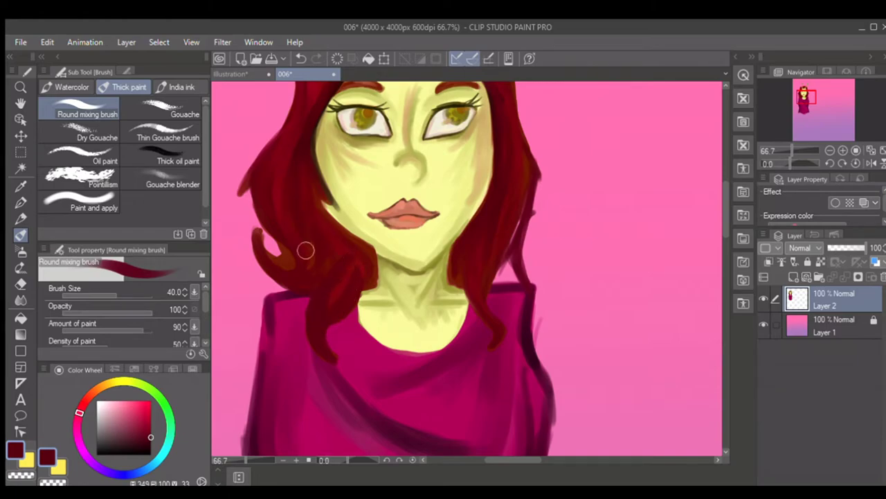
Paint pinkish-red highlights (349, 71, 92) at brush size 50 along the curl, both side strands and the left shoulder lock.
click(135, 404)
key(bracketright)
mouse_move(267, 258)
mouse_down()
mouse_move(304, 252)
mouse_move(290, 173)
mouse_move(297, 227)
mouse_move(293, 186)
mouse_move(307, 228)
mouse_move(282, 257)
mouse_up()
mouse_move(503, 186)
mouse_down()
mouse_move(486, 240)
mouse_move(487, 214)
mouse_move(488, 231)
mouse_up()
mouse_move(498, 123)
mouse_down()
mouse_move(519, 158)
mouse_move(521, 223)
mouse_up()
drag(307, 122, 293, 228)
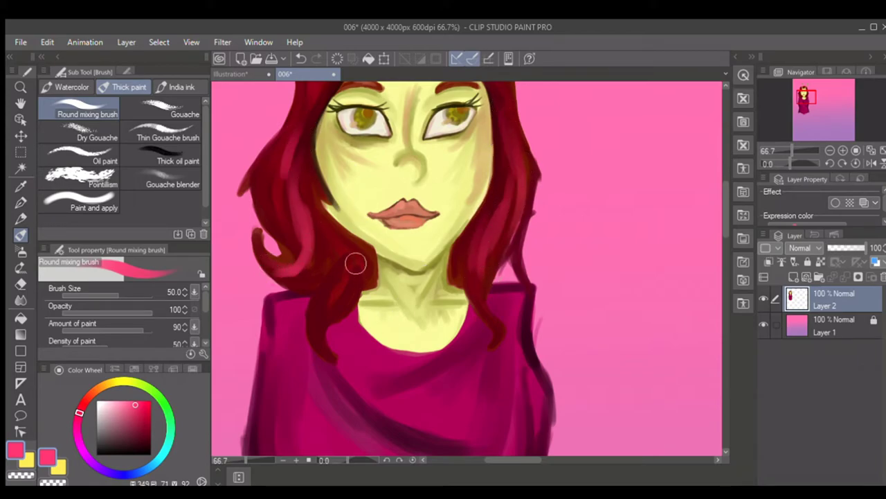
drag(356, 264, 321, 319)
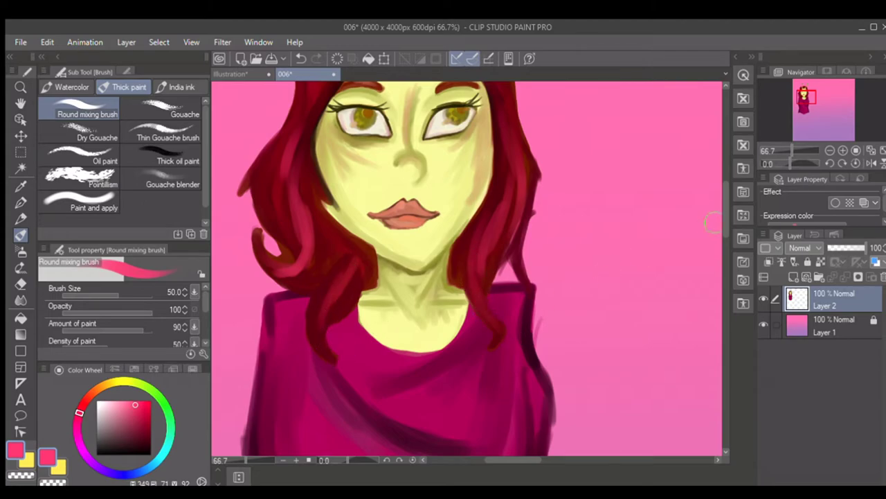
Add pinkish-red highlights to the upper hair around the antennae at brush size 25.
scroll(720, 214, up, 1)
scroll(720, 207, up, 5)
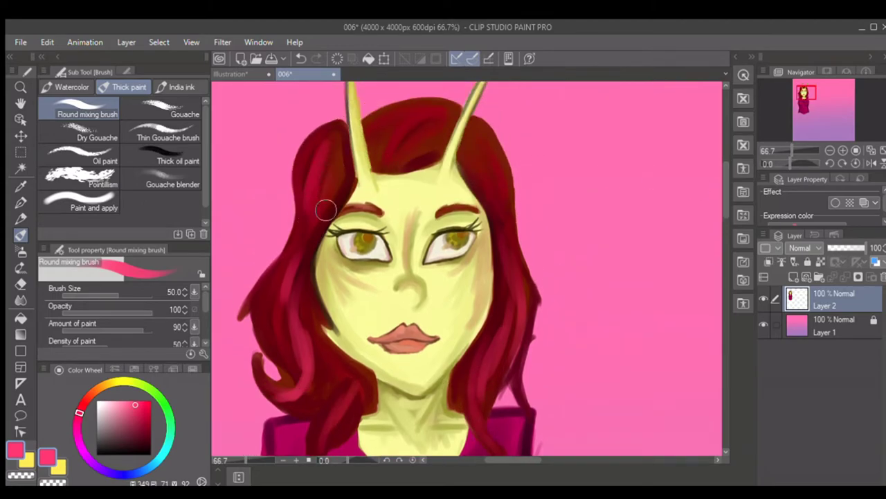
key(bracketleft)
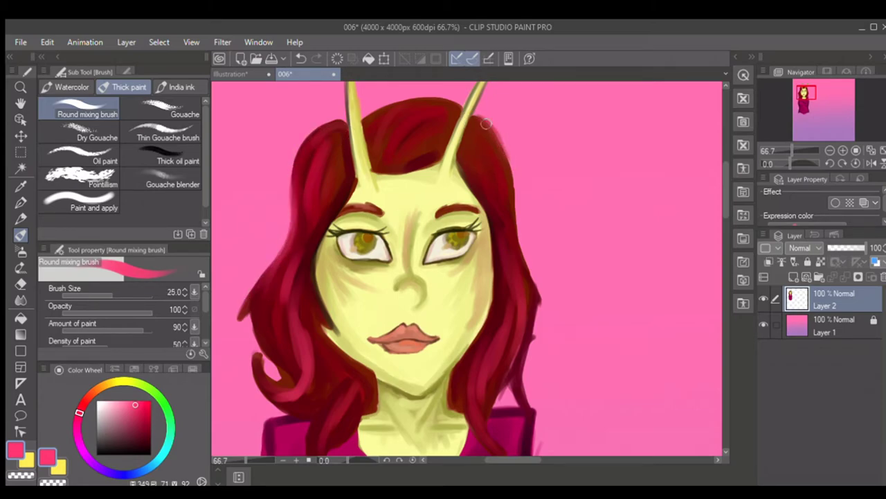
Paint bright pink highlight strokes down the right side of the hair with the Round mixing brush at size 25.
mouse_move(495, 137)
mouse_down()
mouse_move(496, 161)
mouse_move(485, 122)
mouse_move(512, 191)
mouse_up()
drag(485, 123, 514, 197)
mouse_move(508, 161)
mouse_down()
mouse_move(512, 260)
mouse_move(521, 264)
mouse_move(511, 221)
mouse_move(544, 316)
mouse_move(532, 292)
mouse_move(528, 350)
mouse_up()
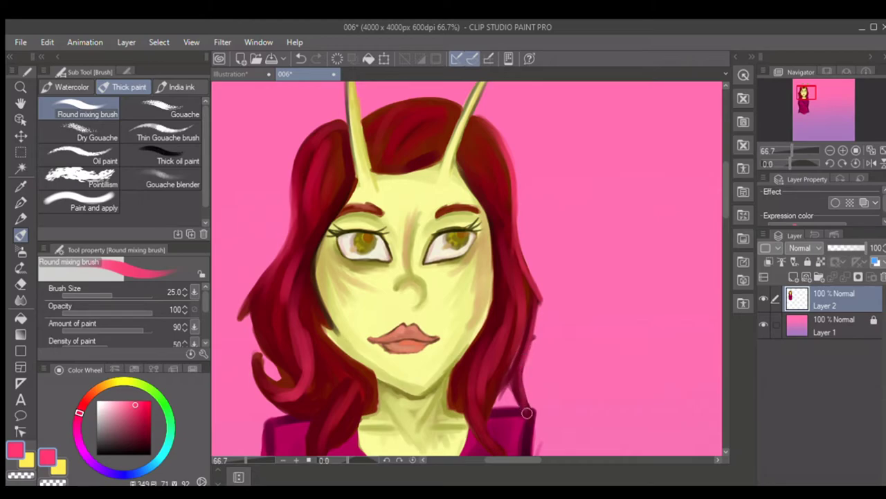
drag(497, 225, 500, 312)
Add pink highlights to the hair's left locks, the crown between the antennae and the upper right edge, varying the brush size.
mouse_move(323, 204)
mouse_down()
mouse_move(314, 304)
mouse_move(315, 214)
mouse_move(280, 282)
mouse_move(282, 345)
mouse_up()
key(bracketright)
key(bracketright)
drag(277, 271, 277, 340)
mouse_move(403, 155)
mouse_down()
mouse_move(424, 110)
mouse_move(381, 136)
mouse_move(425, 124)
mouse_move(467, 145)
mouse_move(505, 196)
mouse_up()
key(bracketleft)
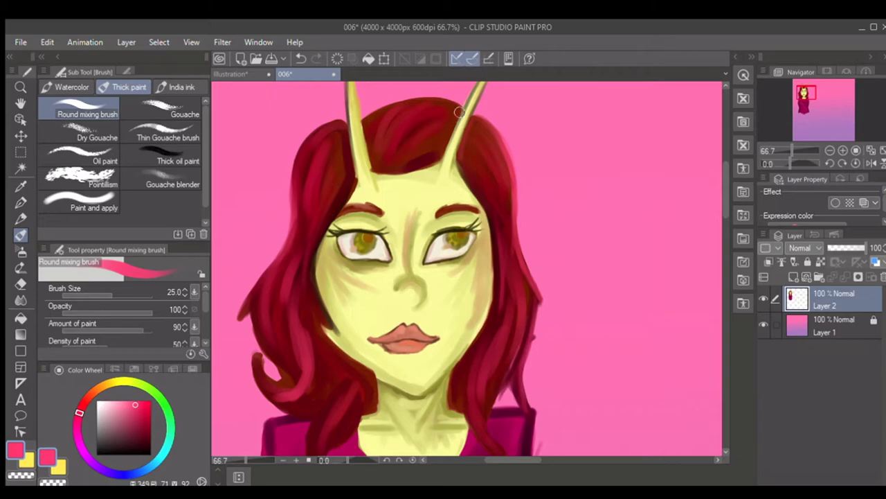
mouse_move(434, 101)
mouse_down()
mouse_move(372, 112)
mouse_move(460, 104)
mouse_move(371, 116)
mouse_up()
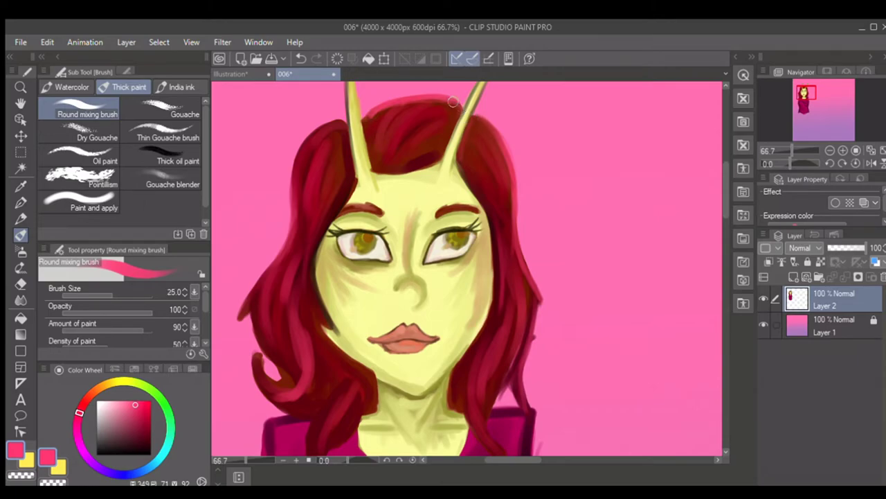
drag(478, 114, 512, 185)
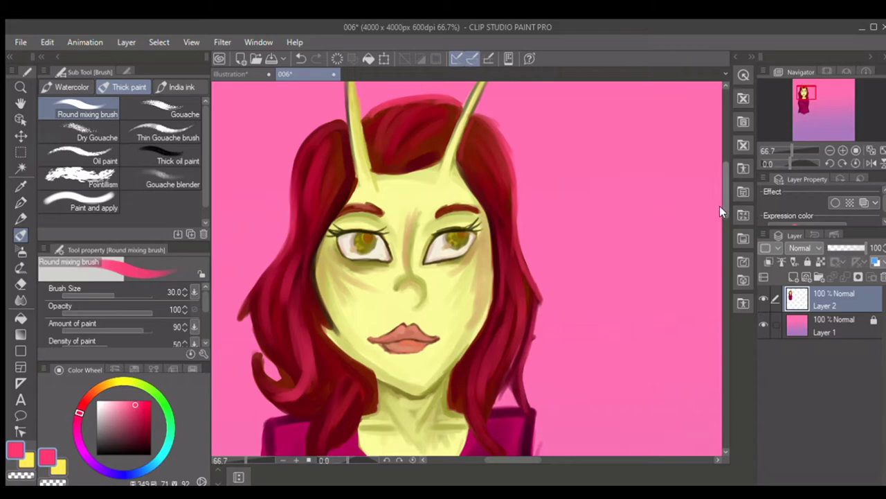
Sample the dark magenta from the left side of the top as the Round mixing brush colour.
scroll(719, 215, down, 5)
scroll(713, 257, up, 2)
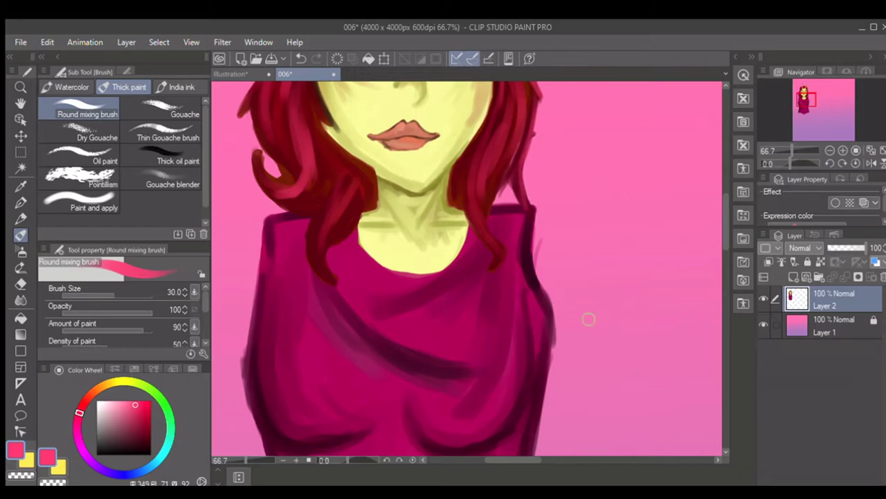
drag(244, 458, 240, 459)
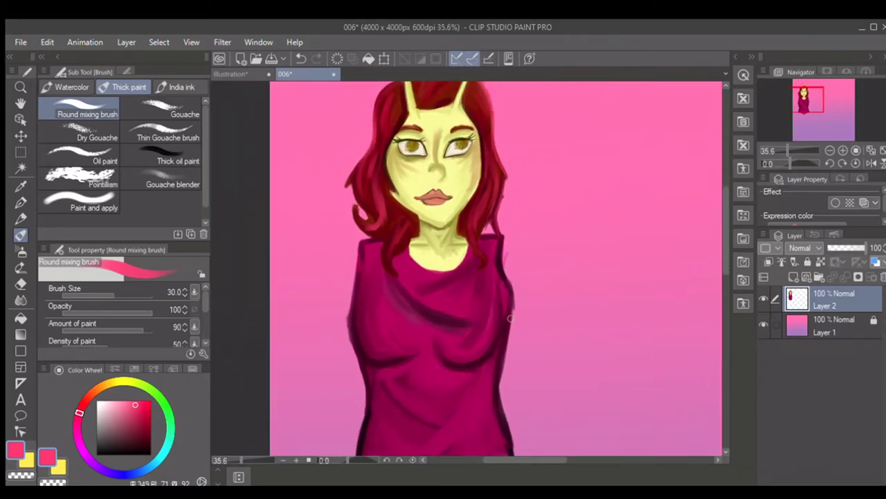
mouse_move(717, 229)
mouse_down()
mouse_move(718, 259)
mouse_move(721, 232)
mouse_up()
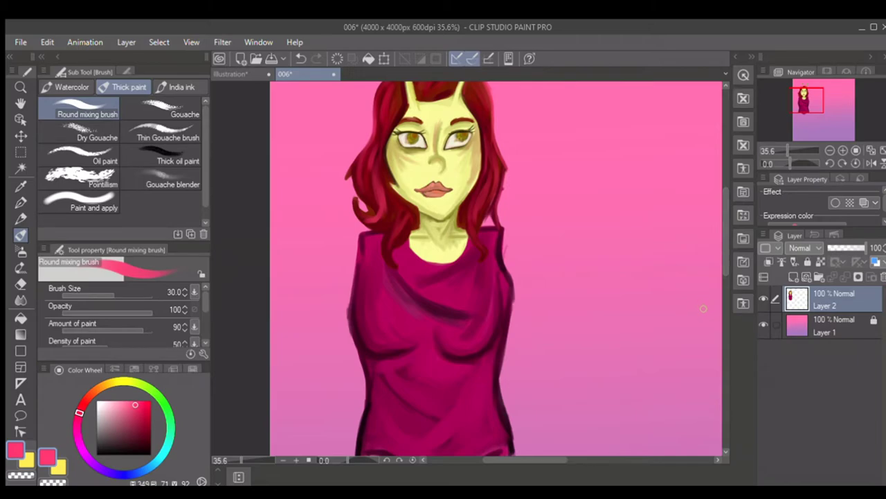
drag(720, 268, 720, 286)
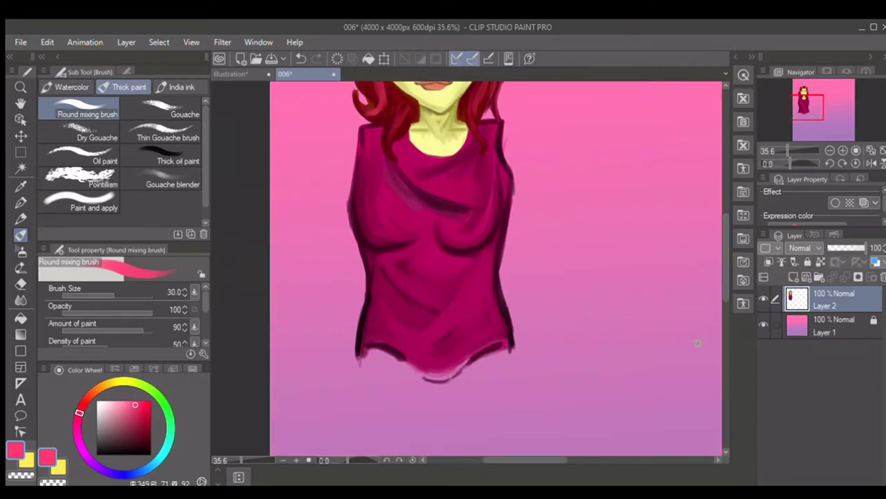
drag(723, 260, 711, 318)
click(20, 185)
click(387, 198)
click(20, 236)
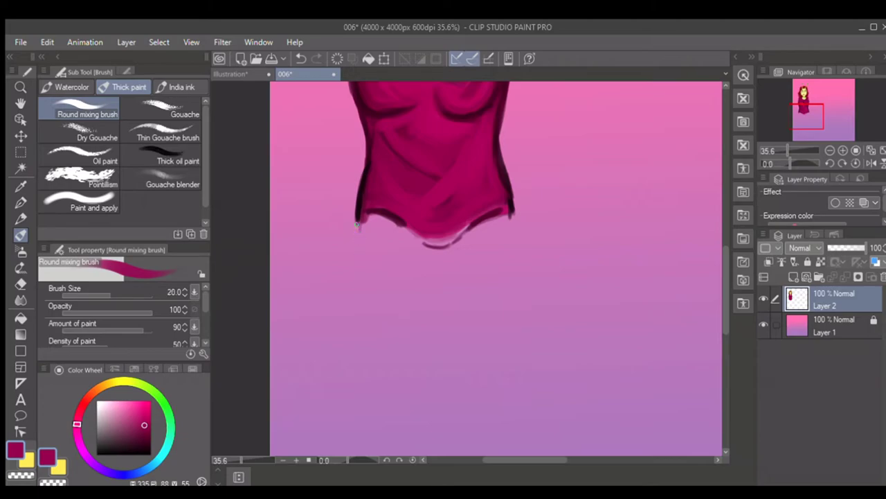
Sketch the outer and inner contours of the left thigh below the top's hem at brush size 30.
key(ctrl+z)
key(])
key(])
drag(356, 223, 370, 320)
key(ctrl+z)
drag(358, 222, 371, 327)
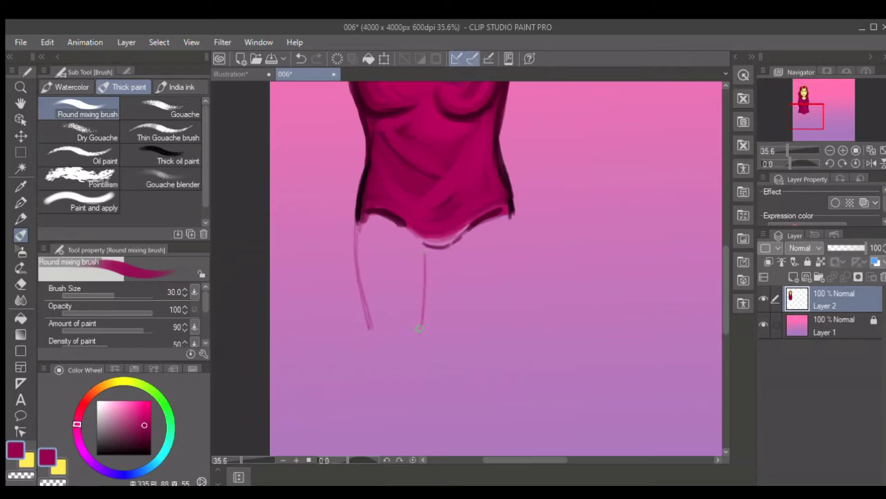
drag(357, 275, 372, 336)
drag(359, 226, 367, 313)
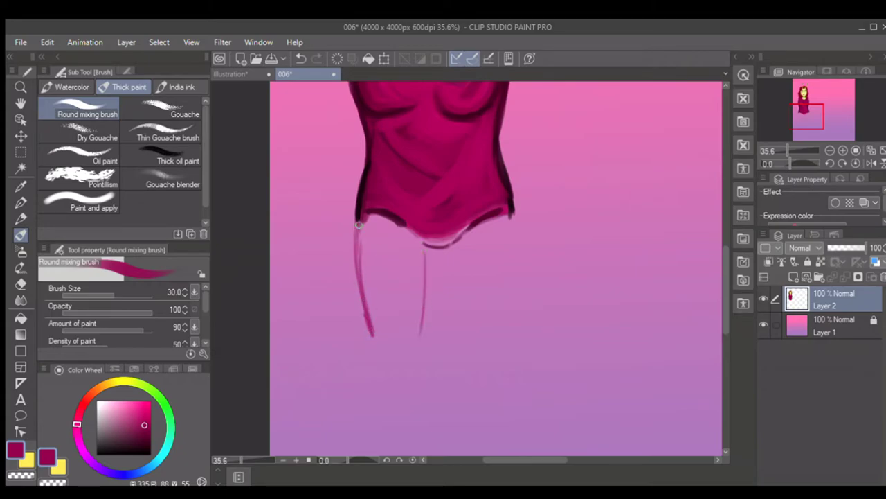
mouse_move(424, 251)
mouse_down()
mouse_move(422, 345)
mouse_move(390, 349)
mouse_move(399, 340)
mouse_move(410, 347)
mouse_move(444, 251)
mouse_move(458, 341)
mouse_up()
drag(510, 209, 518, 305)
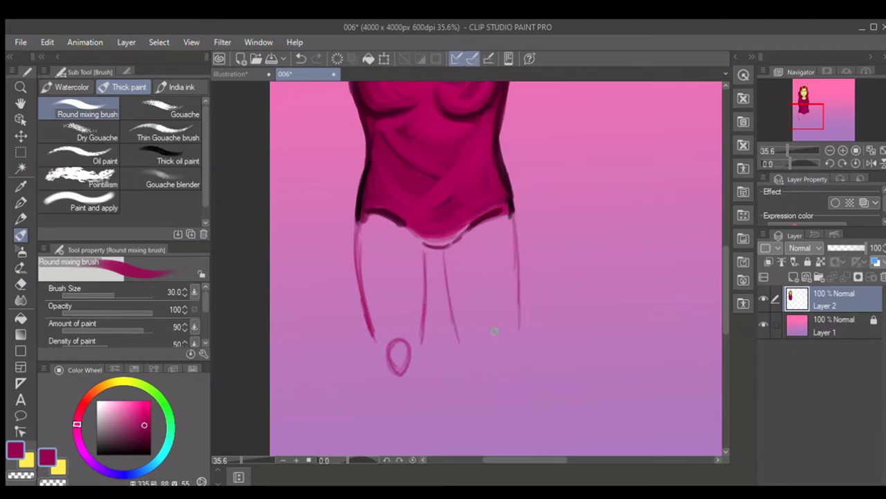
key(ctrl+z)
key(ctrl+z)
key(ctrl+z)
key(ctrl+z)
key(ctrl+z)
key(ctrl+z)
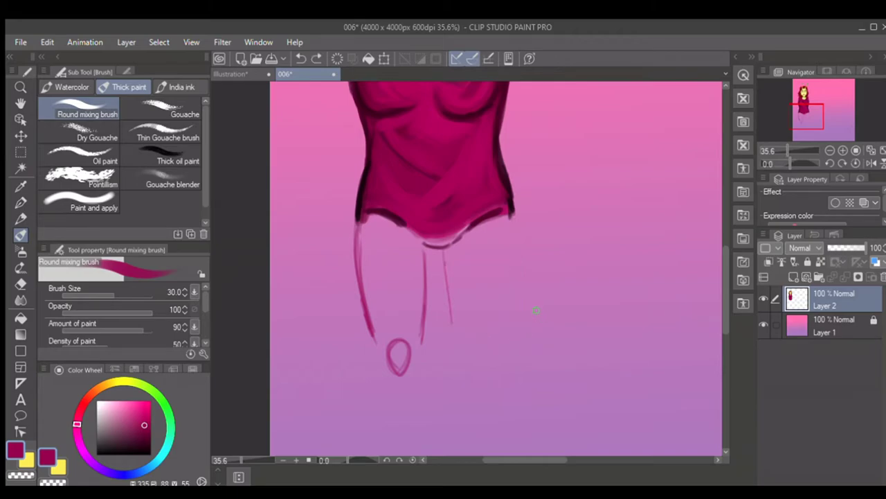
Sketch the left knee as an oval and draw the right thigh angled outward, reinforcing the outer thigh lines at the hips.
mouse_move(390, 374)
mouse_down()
mouse_move(409, 357)
mouse_move(396, 338)
mouse_up()
drag(443, 246, 486, 332)
drag(510, 215, 546, 310)
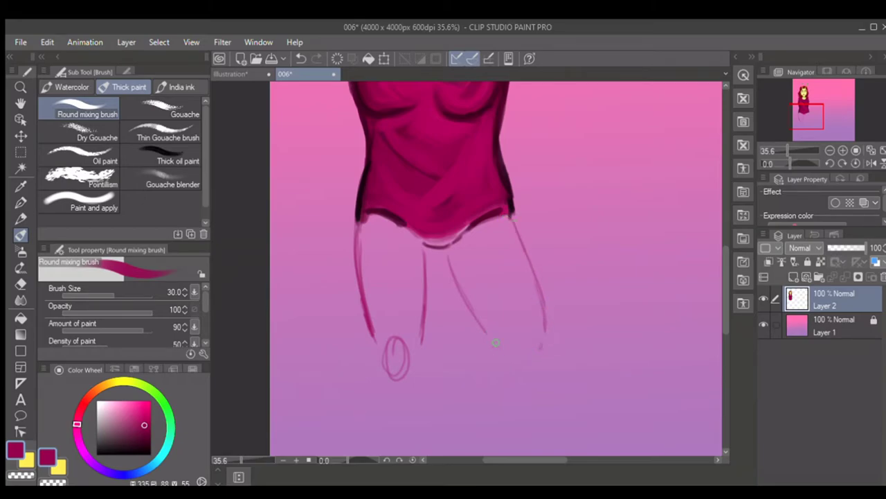
drag(722, 254, 723, 262)
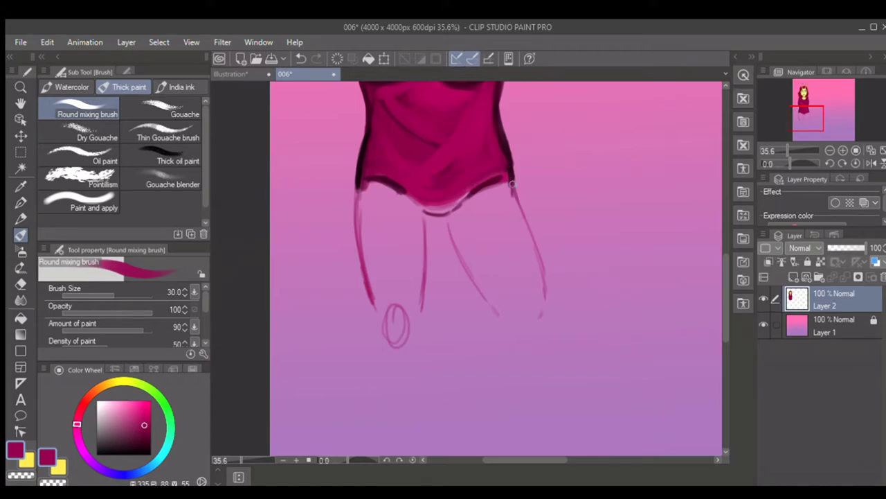
drag(511, 189, 527, 237)
drag(356, 181, 360, 256)
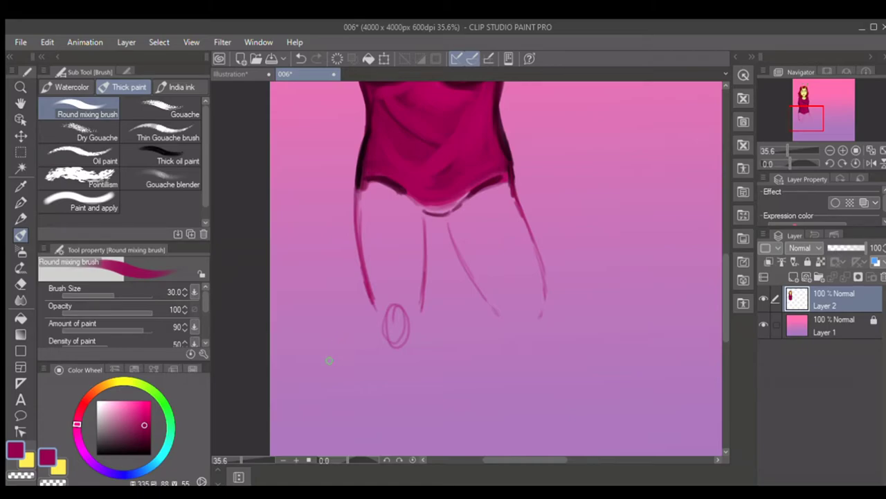
Sketch the left lower leg's contours from the knee down to the ankle in magenta.
drag(722, 289, 720, 310)
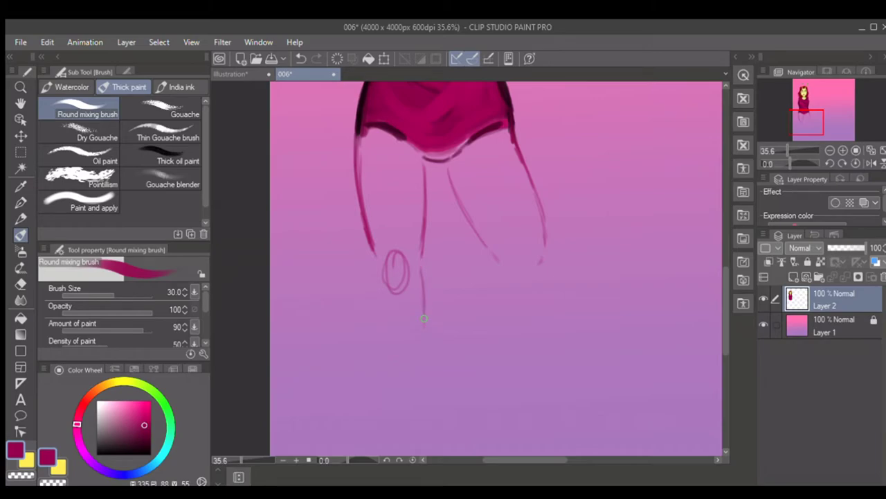
drag(423, 328, 422, 364)
drag(420, 369, 427, 297)
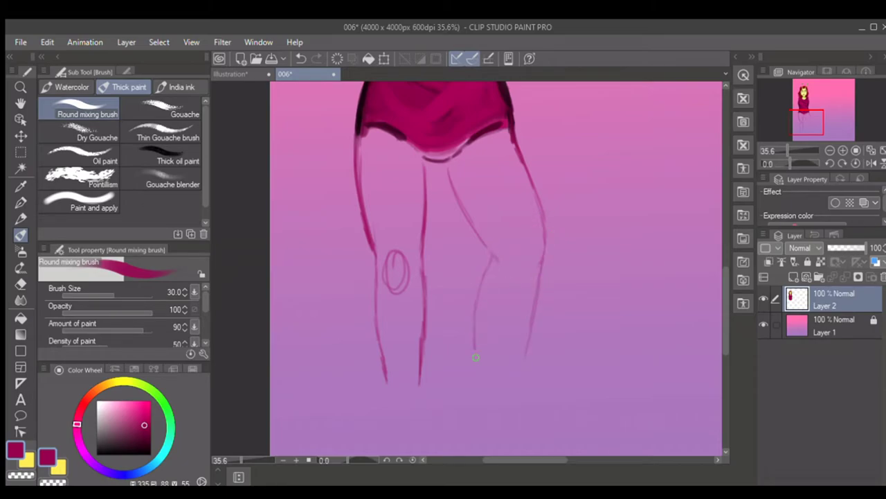
Draw and darken both contours of the right lower leg down to the ankle and reinforce the right thigh's outer line.
mouse_move(524, 354)
mouse_down()
mouse_move(513, 386)
mouse_move(532, 316)
mouse_up()
drag(476, 356, 477, 381)
drag(477, 381, 475, 330)
drag(489, 262, 476, 355)
drag(510, 383, 536, 303)
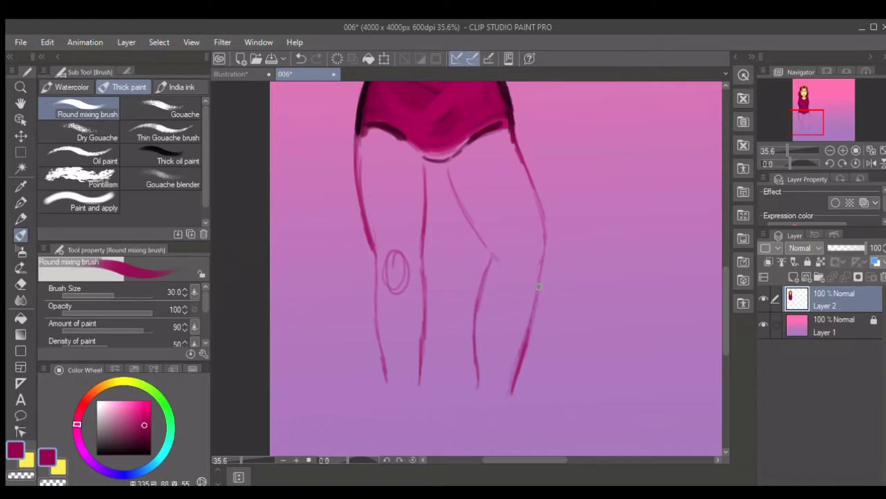
drag(512, 140, 529, 197)
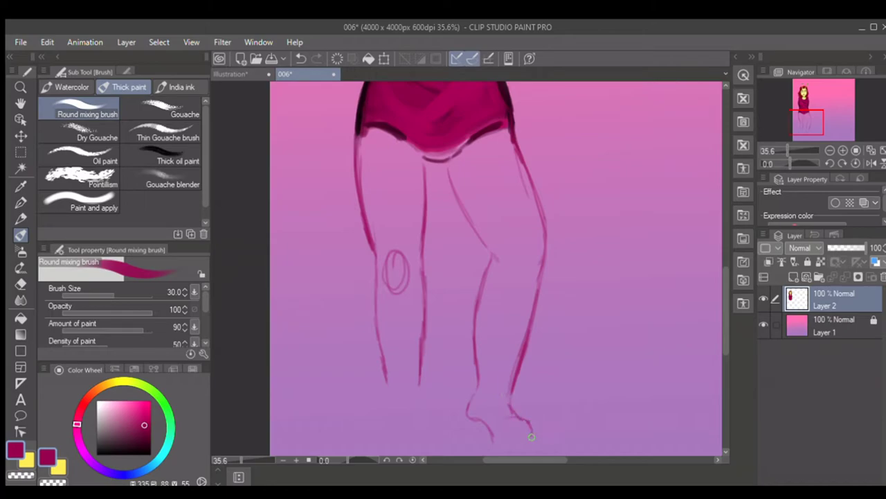
Sketch the outlines of both feet below the ankles.
drag(529, 428, 517, 421)
scroll(554, 367, down, 3)
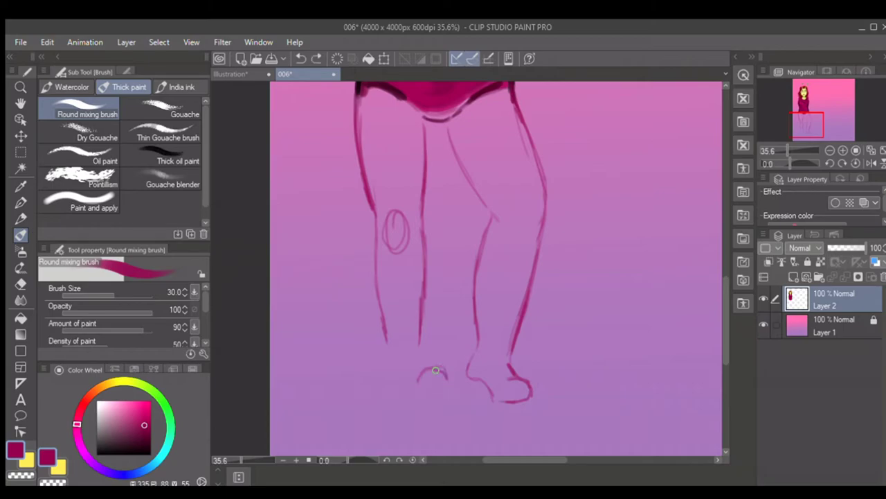
drag(413, 392, 448, 383)
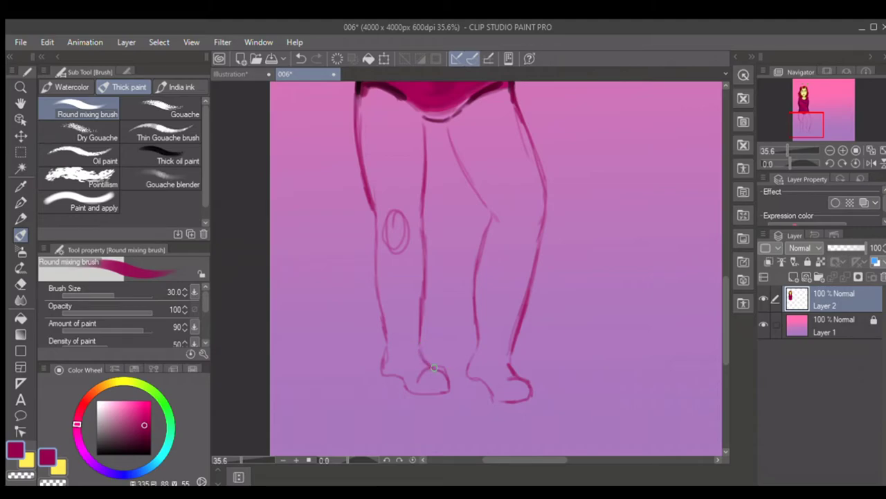
Thicken the inner and outer contours of the left leg with magenta strokes at brush size 50.
scroll(722, 307, up, 9)
key(bracketright)
key(bracketright)
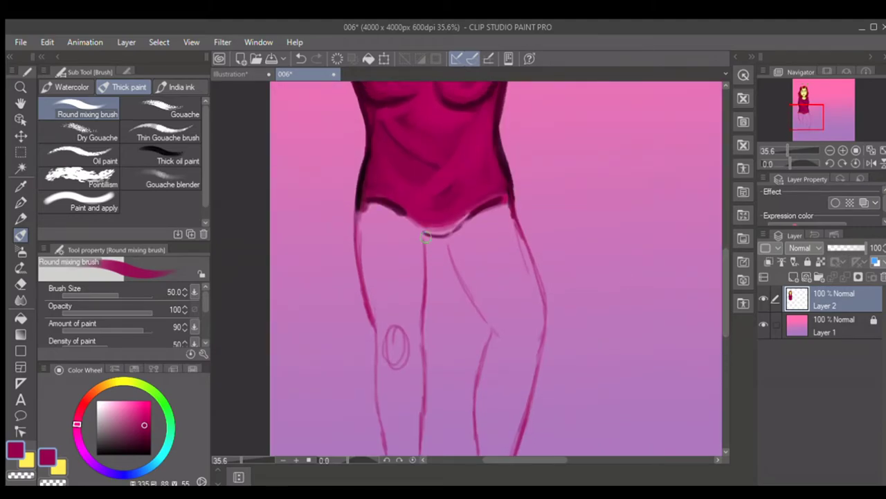
drag(426, 237, 423, 324)
drag(426, 281, 416, 421)
mouse_move(371, 317)
mouse_down()
mouse_move(383, 418)
mouse_move(362, 200)
mouse_move(359, 235)
mouse_up()
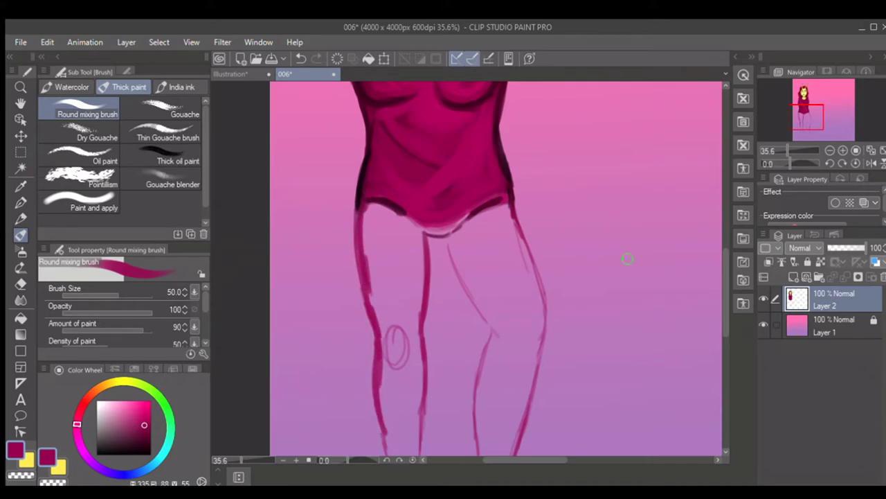
Choose a dark golden orange and paint a filled, rounded square belt buckle at the centre of the lower torso.
mouse_move(724, 298)
mouse_down()
mouse_move(730, 243)
mouse_move(717, 298)
mouse_up()
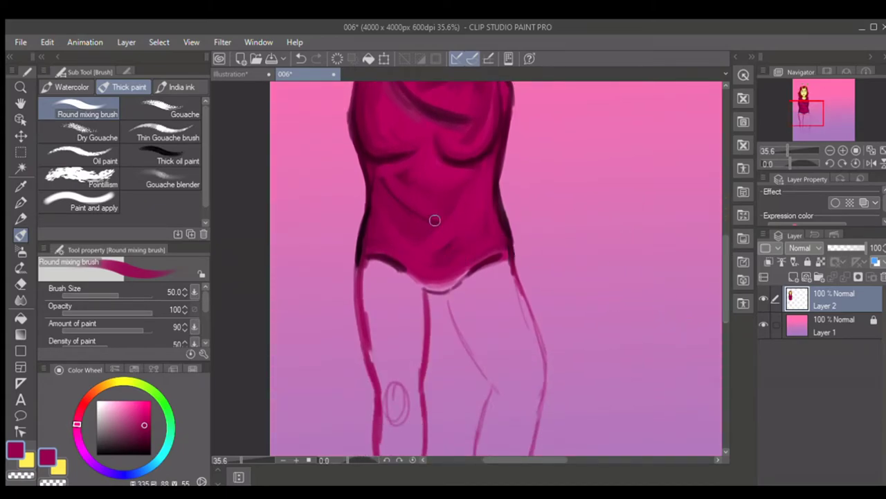
click(128, 394)
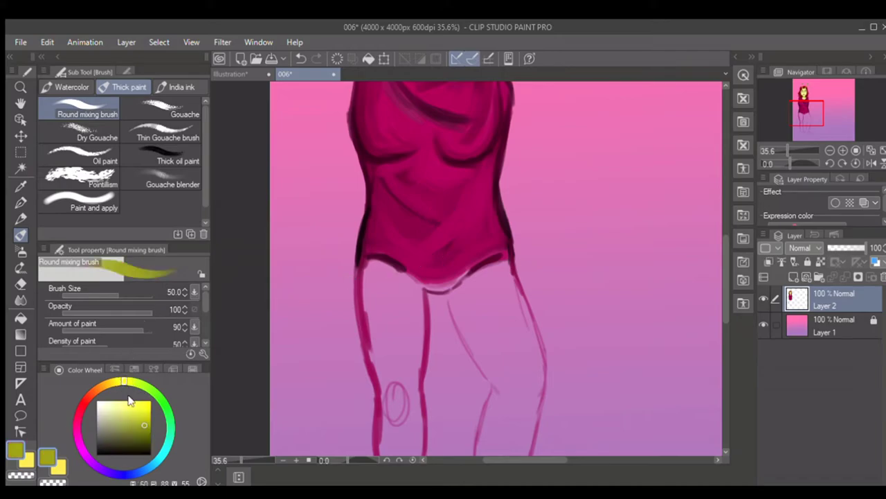
click(104, 384)
click(148, 425)
scroll(358, 223, up, 2)
key(bracketleft)
key(bracketleft)
mouse_move(457, 269)
mouse_down()
mouse_move(451, 234)
mouse_move(456, 273)
mouse_up()
mouse_move(457, 228)
mouse_down()
mouse_move(480, 223)
mouse_move(456, 230)
mouse_move(505, 226)
mouse_move(508, 262)
mouse_move(489, 275)
mouse_move(460, 275)
mouse_move(452, 235)
mouse_move(497, 223)
mouse_move(457, 232)
mouse_move(455, 251)
mouse_move(462, 275)
mouse_move(508, 270)
mouse_move(505, 224)
mouse_move(454, 229)
mouse_move(488, 228)
mouse_move(460, 240)
mouse_move(479, 266)
mouse_move(494, 267)
mouse_move(504, 246)
mouse_move(491, 269)
mouse_up()
Paint a light orange highlight (HSV 36, 59, 89) across the buckle with a larger brush.
click(129, 407)
key(bracketright)
key(bracketright)
mouse_move(488, 226)
mouse_down()
mouse_move(460, 248)
mouse_move(479, 227)
mouse_move(462, 251)
mouse_move(493, 232)
mouse_move(486, 262)
mouse_move(503, 259)
mouse_move(497, 227)
mouse_move(458, 232)
mouse_move(459, 265)
mouse_move(472, 251)
mouse_move(470, 270)
mouse_move(502, 265)
mouse_move(465, 271)
mouse_move(506, 254)
mouse_up()
key(bracketleft)
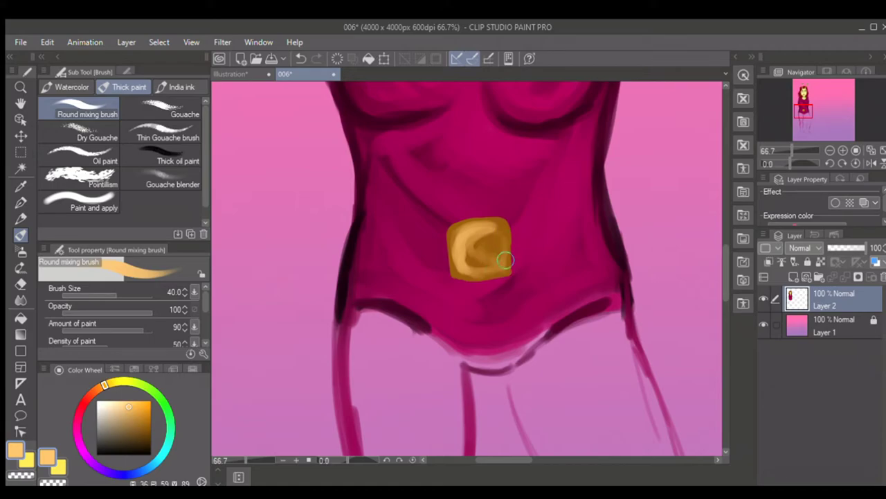
Outline the belt's left half from the buckle past the waist in dark brown (HSV 36, 97, 28) at brush size 17.
click(149, 440)
key(bracketleft)
key(bracketleft)
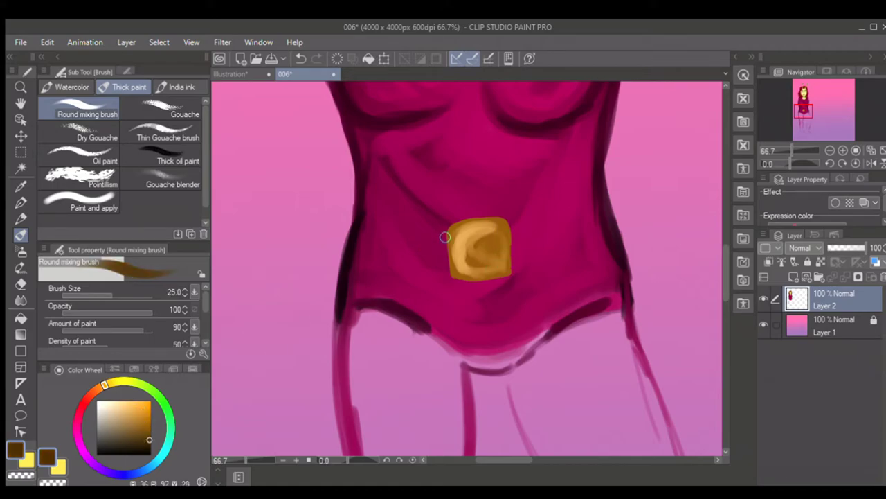
drag(370, 234, 346, 232)
key(ctrl+z)
key(bracketleft)
key(bracketleft)
mouse_move(448, 232)
mouse_down()
mouse_move(350, 220)
mouse_move(338, 265)
mouse_move(348, 220)
mouse_move(339, 274)
mouse_move(421, 277)
mouse_move(338, 276)
mouse_move(341, 227)
mouse_move(375, 221)
mouse_up()
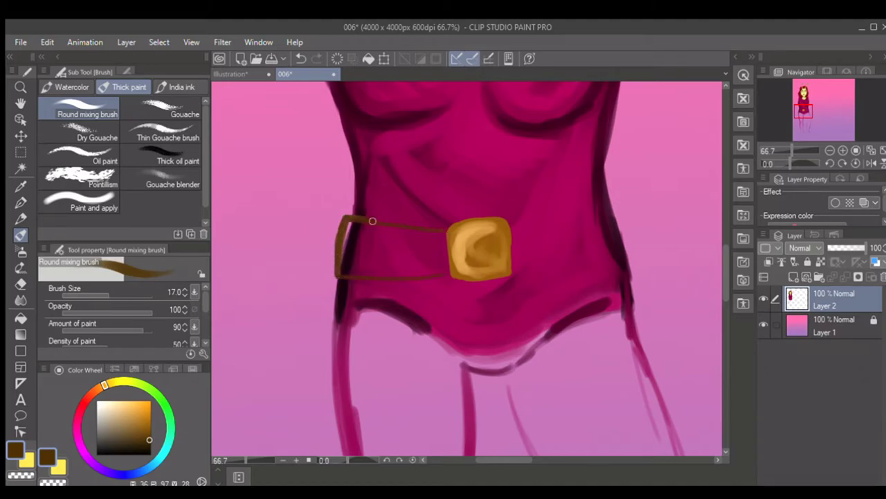
Fill the outlined left half of the belt with solid dark brown using a larger brush.
key(bracketright)
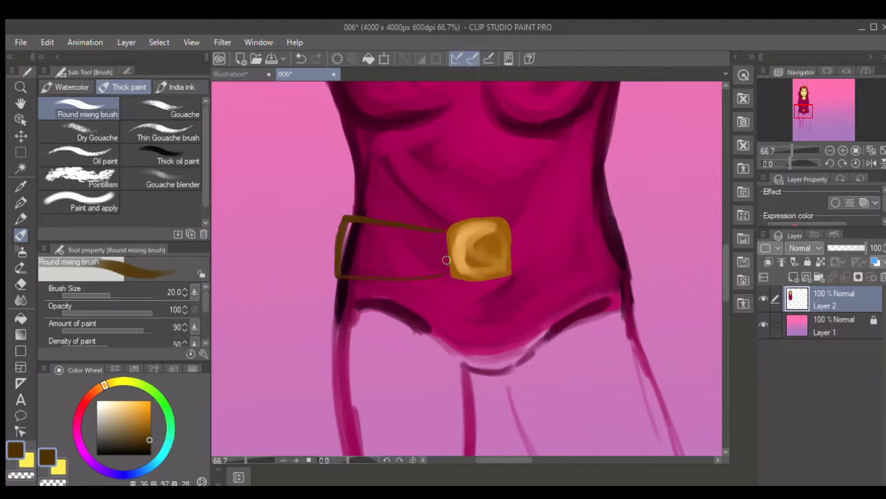
key(bracketright)
key(bracketright)
mouse_move(439, 234)
mouse_down()
mouse_move(347, 228)
mouse_move(345, 273)
mouse_move(429, 273)
mouse_move(444, 265)
mouse_move(442, 240)
mouse_move(349, 234)
mouse_move(355, 225)
mouse_move(348, 245)
mouse_move(350, 222)
mouse_move(350, 259)
mouse_move(399, 272)
mouse_move(443, 268)
mouse_move(439, 235)
mouse_move(349, 233)
mouse_move(431, 238)
mouse_move(431, 253)
mouse_move(435, 241)
mouse_move(378, 261)
mouse_move(346, 247)
mouse_up()
key(bracketright)
key(bracketright)
key(bracketleft)
key(bracketleft)
key(bracketleft)
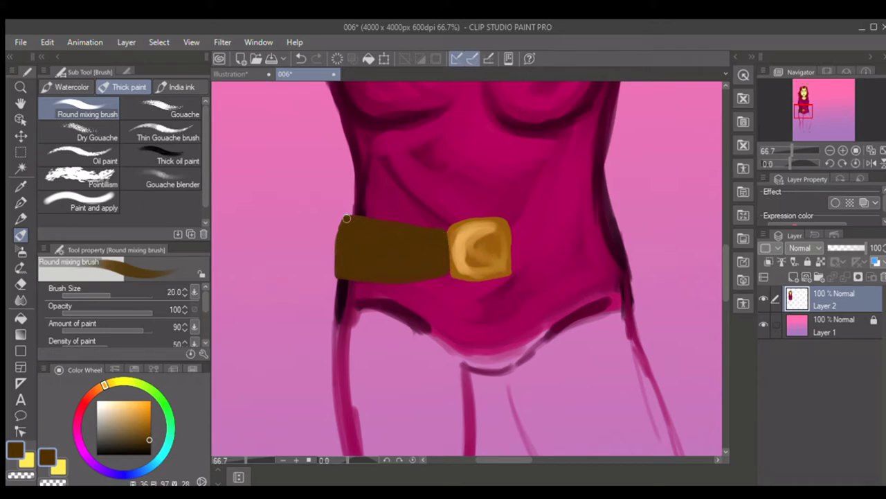
Outline the belt's right half in dark brown at brush size 20 and fill it at size 30.
mouse_move(568, 209)
mouse_down()
mouse_move(611, 196)
mouse_move(623, 205)
mouse_move(616, 196)
mouse_move(635, 262)
mouse_move(579, 265)
mouse_up()
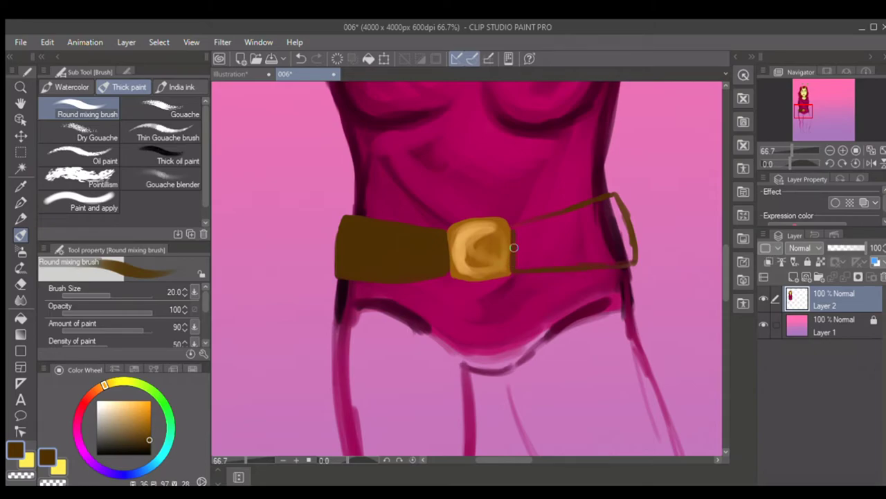
key(])
mouse_move(516, 226)
mouse_down()
mouse_move(518, 263)
mouse_move(547, 265)
mouse_move(519, 266)
mouse_move(626, 258)
mouse_move(615, 207)
mouse_move(519, 229)
mouse_move(541, 222)
mouse_move(521, 260)
mouse_move(628, 260)
mouse_move(610, 198)
mouse_move(518, 227)
mouse_move(547, 223)
mouse_move(538, 236)
mouse_move(567, 221)
mouse_move(567, 248)
mouse_move(601, 243)
mouse_up()
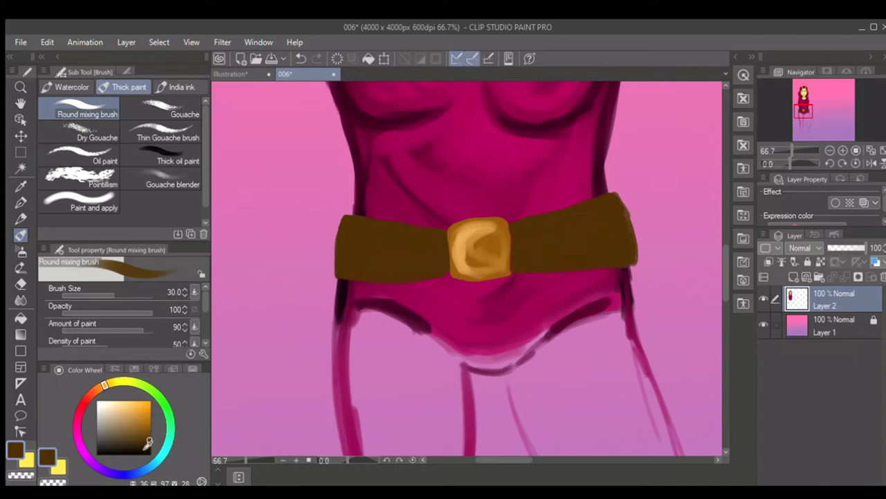
Shade the edges of the belt's left half with near-black brown (HSV 36, 97, 12).
click(149, 448)
key(bracketleft)
key(bracketleft)
mouse_move(444, 232)
mouse_down()
mouse_move(448, 268)
mouse_move(412, 281)
mouse_up()
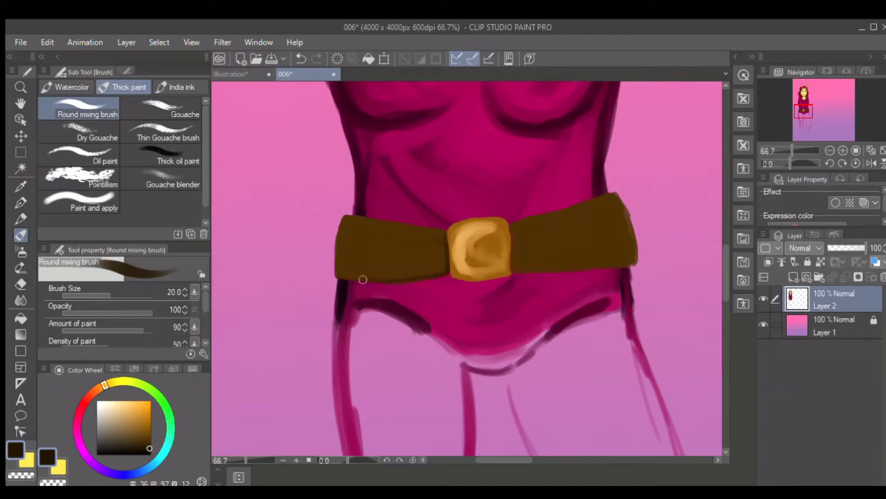
key(bracketright)
key(bracketright)
drag(345, 220, 335, 266)
drag(381, 221, 346, 218)
Shade the belt's right half with near-black brown around its edges and outer end, increasing the brush size up to 60.
mouse_move(514, 229)
mouse_down()
mouse_move(517, 270)
mouse_move(598, 261)
mouse_up()
key(bracketright)
mouse_move(524, 228)
mouse_down()
mouse_move(605, 222)
mouse_move(552, 215)
mouse_move(580, 217)
mouse_move(632, 253)
mouse_move(617, 207)
mouse_move(600, 200)
mouse_move(519, 225)
mouse_move(599, 204)
mouse_move(619, 234)
mouse_move(608, 207)
mouse_move(558, 218)
mouse_move(591, 223)
mouse_move(531, 251)
mouse_move(566, 259)
mouse_move(519, 261)
mouse_move(566, 256)
mouse_move(556, 224)
mouse_move(611, 225)
mouse_move(591, 210)
mouse_move(595, 243)
mouse_move(616, 257)
mouse_move(560, 264)
mouse_up()
key(])
drag(623, 251, 570, 221)
key(bracketright)
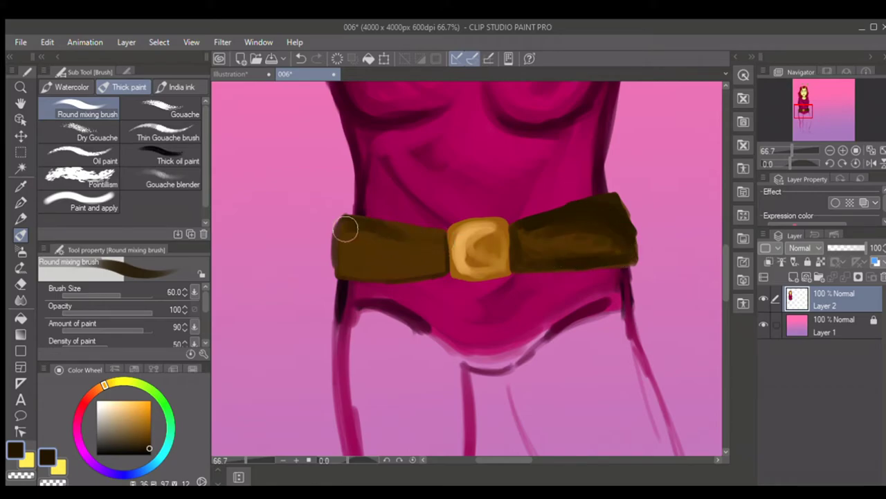
Deepen the near-black brown shading all around the belt's left half, refining its outer edge at brush size 20.
mouse_move(342, 241)
mouse_down()
mouse_move(340, 234)
mouse_move(340, 257)
mouse_move(420, 267)
mouse_move(354, 230)
mouse_move(362, 255)
mouse_move(427, 263)
mouse_move(437, 242)
mouse_move(432, 272)
mouse_up()
key(bracketleft)
key(bracketleft)
key(bracketleft)
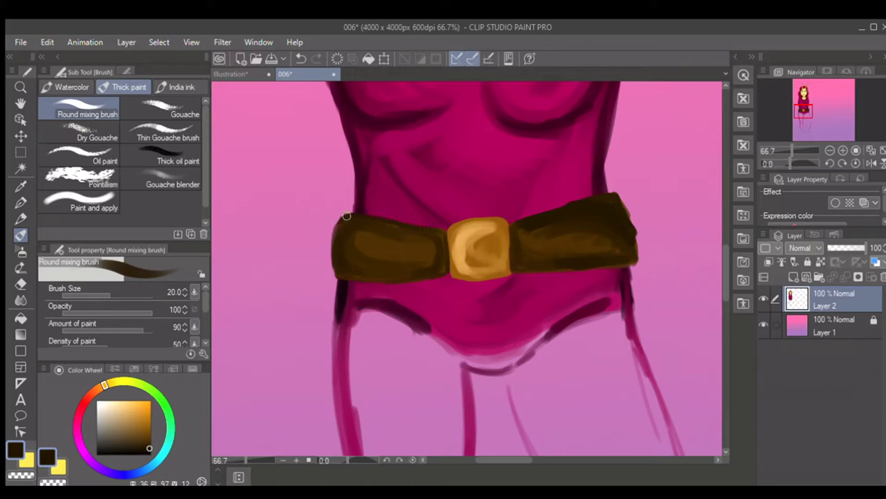
mouse_move(335, 229)
mouse_down()
mouse_move(339, 276)
mouse_move(374, 279)
mouse_up()
Touch up both side edges of the belt buckle in golden brown (HSV 36, 97, 69).
click(150, 416)
drag(455, 232, 452, 268)
drag(505, 224, 510, 263)
key([)
key([)
key([)
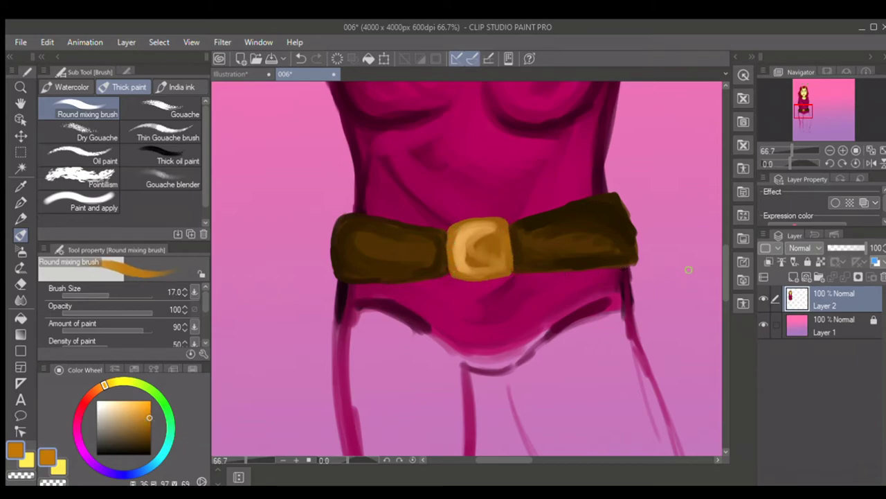
Add golden-brown highlights to the belt's right half at brush size 25 and to its left half at size 40.
key(bracketright)
drag(600, 203, 560, 236)
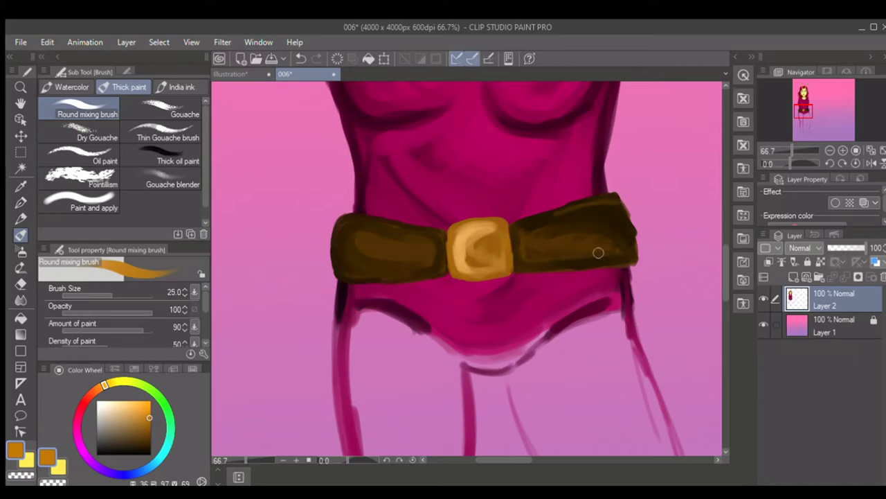
key(bracketright)
key(bracketright)
mouse_move(344, 239)
mouse_down()
mouse_move(353, 268)
mouse_move(445, 263)
mouse_up()
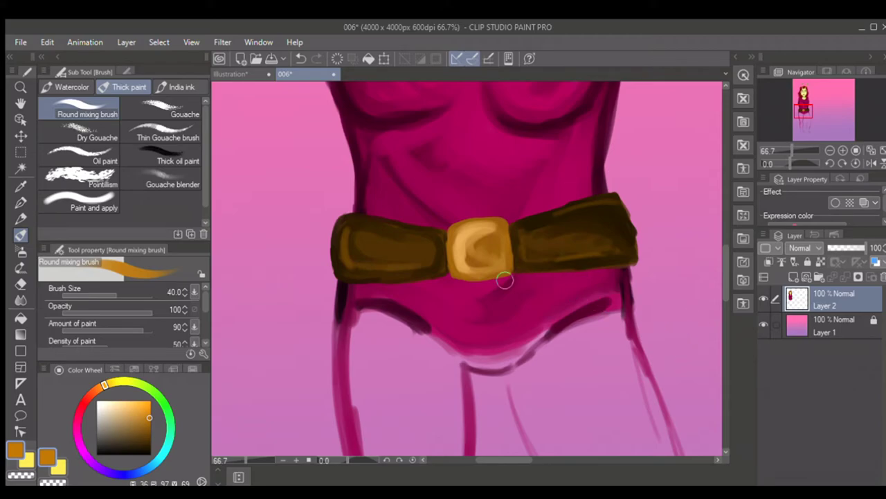
Outline a boot cuff across the left lower leg in cream (HSV 36, 27, 88) at size 20 and fill it at size 40.
drag(719, 283, 718, 363)
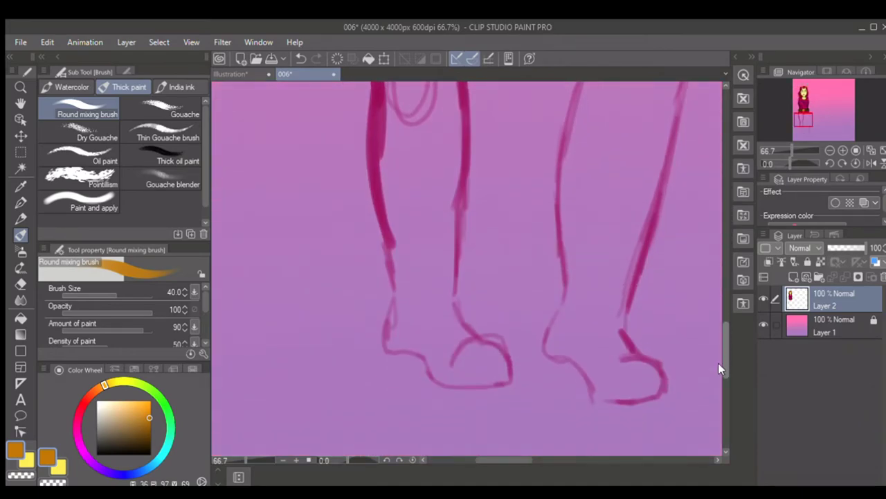
click(110, 406)
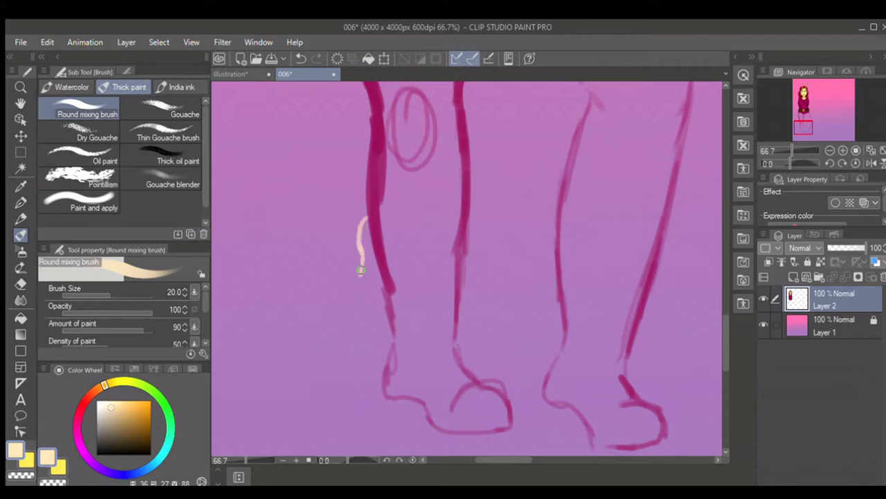
drag(386, 273, 453, 274)
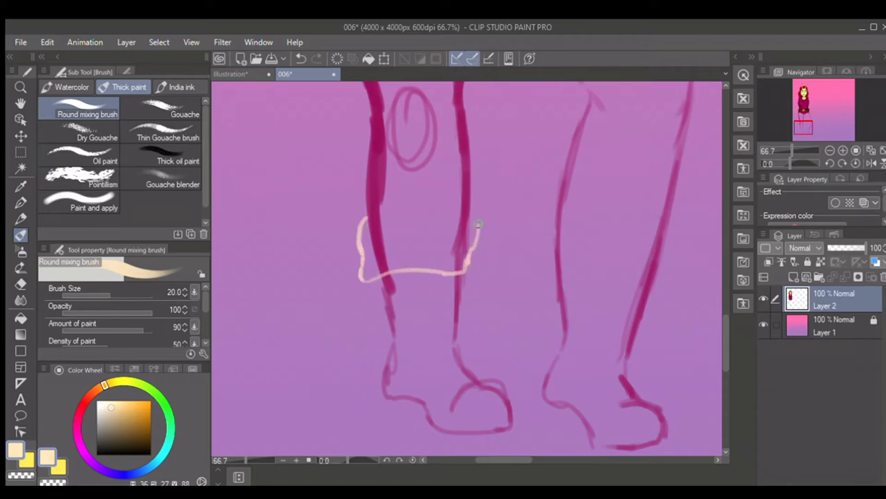
mouse_move(471, 214)
mouse_down()
mouse_move(400, 225)
mouse_move(360, 220)
mouse_move(437, 225)
mouse_move(358, 226)
mouse_move(364, 280)
mouse_move(421, 264)
mouse_move(466, 269)
mouse_move(473, 217)
mouse_move(428, 232)
mouse_move(385, 228)
mouse_move(368, 272)
mouse_move(464, 255)
mouse_move(470, 230)
mouse_move(402, 253)
mouse_move(390, 229)
mouse_move(365, 222)
mouse_move(373, 240)
mouse_move(385, 231)
mouse_move(371, 267)
mouse_move(425, 251)
mouse_move(468, 264)
mouse_move(472, 234)
mouse_move(443, 244)
mouse_move(411, 244)
mouse_move(404, 234)
mouse_move(407, 279)
mouse_up()
key(bracketright)
key(bracketright)
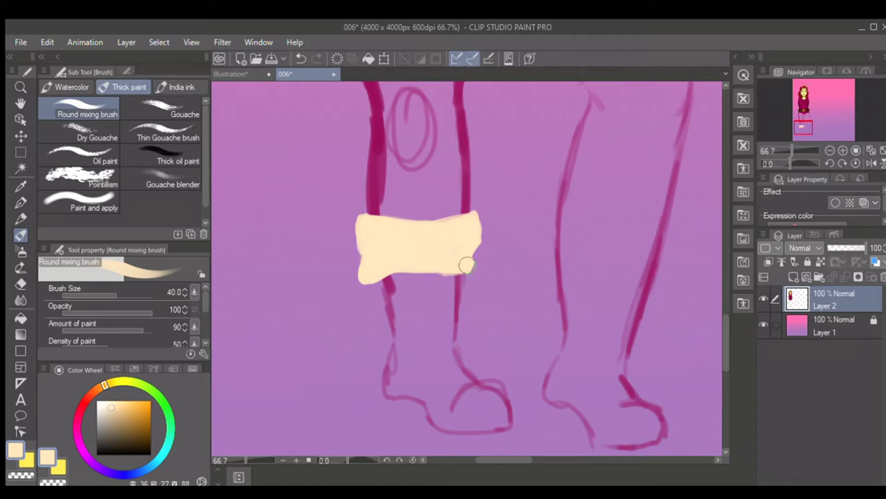
Paint a matching cream cuff across the right lower leg at brush size 30 and touch up the left cuff's lower corners.
key(bracketleft)
mouse_move(560, 216)
mouse_down()
mouse_move(553, 245)
mouse_move(557, 223)
mouse_up()
mouse_move(555, 259)
mouse_down()
mouse_move(661, 273)
mouse_move(671, 214)
mouse_move(556, 226)
mouse_move(566, 218)
mouse_move(565, 246)
mouse_move(592, 231)
mouse_move(566, 269)
mouse_move(622, 259)
mouse_move(649, 265)
mouse_move(664, 224)
mouse_move(618, 225)
mouse_move(642, 232)
mouse_move(633, 236)
mouse_move(633, 254)
mouse_move(648, 258)
mouse_move(666, 221)
mouse_up()
key(bracketright)
key(bracketleft)
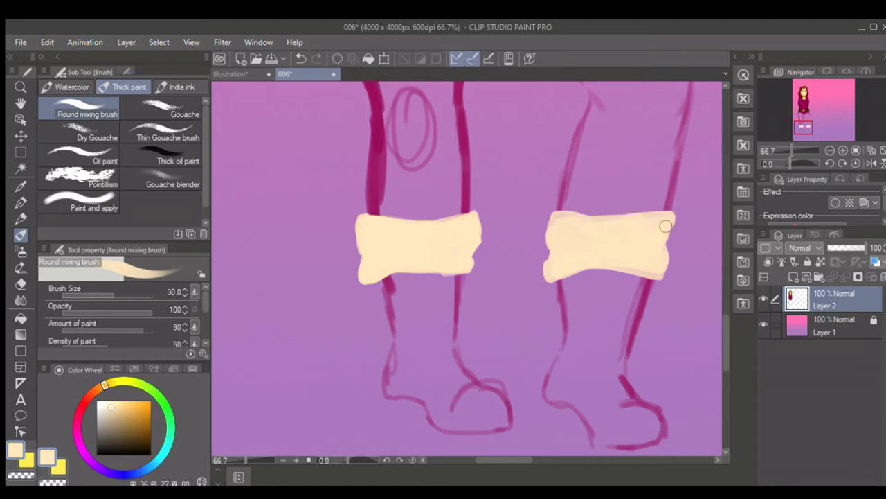
mouse_move(584, 222)
mouse_down()
mouse_move(558, 217)
mouse_move(554, 235)
mouse_move(552, 228)
mouse_move(552, 278)
mouse_move(592, 264)
mouse_move(652, 272)
mouse_move(668, 222)
mouse_move(554, 221)
mouse_up()
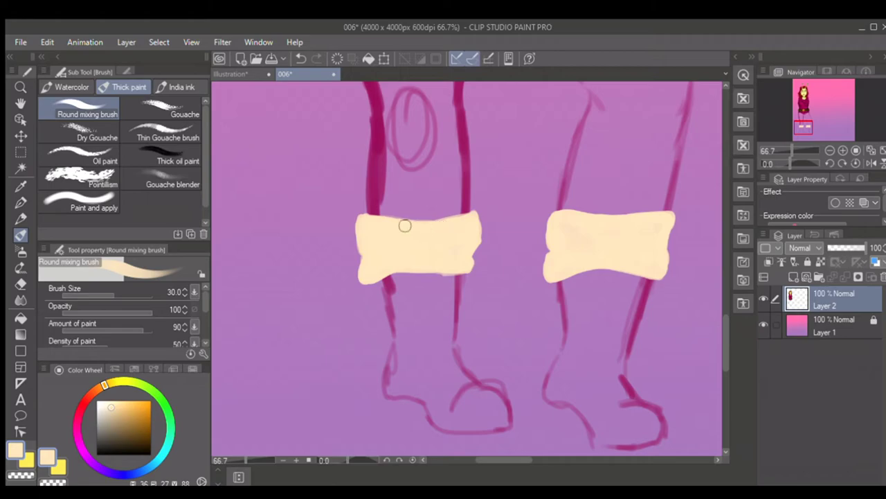
mouse_move(369, 255)
mouse_down()
mouse_move(370, 278)
mouse_move(392, 268)
mouse_up()
drag(453, 265, 472, 267)
Shade the folds and edges of both cuffs with tan (HSV 36, 33, 63) at brush size 60.
key(])
drag(119, 405, 114, 420)
key(])
key(])
mouse_move(378, 228)
mouse_down()
mouse_move(368, 275)
mouse_move(397, 254)
mouse_move(429, 261)
mouse_move(437, 234)
mouse_move(421, 228)
mouse_move(464, 220)
mouse_move(471, 238)
mouse_move(446, 224)
mouse_move(406, 236)
mouse_move(473, 260)
mouse_move(411, 222)
mouse_move(392, 232)
mouse_move(432, 240)
mouse_up()
mouse_move(558, 233)
mouse_down()
mouse_move(559, 268)
mouse_move(556, 245)
mouse_move(580, 232)
mouse_move(564, 267)
mouse_move(654, 270)
mouse_move(654, 229)
mouse_move(575, 221)
mouse_move(622, 224)
mouse_move(598, 234)
mouse_move(620, 230)
mouse_move(604, 231)
mouse_move(611, 248)
mouse_move(672, 280)
mouse_up()
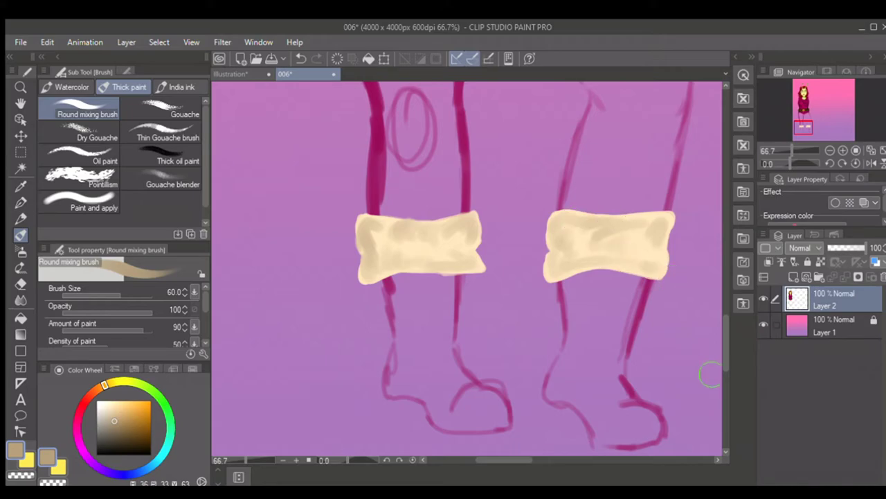
drag(365, 223, 366, 286)
mouse_move(551, 242)
mouse_down()
mouse_move(561, 222)
mouse_move(607, 223)
mouse_move(554, 235)
mouse_move(548, 266)
mouse_move(557, 277)
mouse_move(655, 272)
mouse_move(664, 270)
mouse_move(659, 238)
mouse_move(671, 221)
mouse_move(635, 222)
mouse_move(645, 229)
mouse_move(633, 244)
mouse_move(655, 267)
mouse_up()
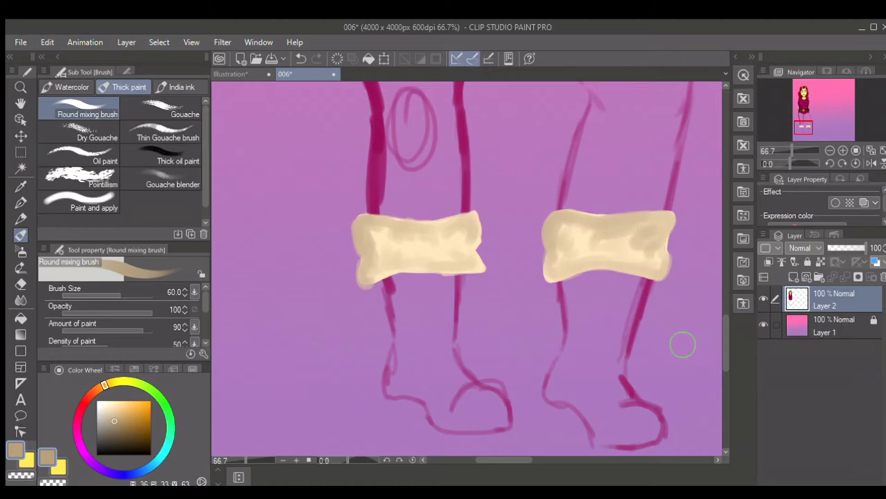
Outline the left boot below its cuff in brown (HSV 36, 92, 39) at brush size 17, following the sketched leg and foot.
click(146, 433)
key(bracketleft)
key(bracketleft)
key([)
key([)
key([)
key([)
key([)
mouse_move(383, 285)
mouse_down()
mouse_move(387, 316)
mouse_move(381, 291)
mouse_up()
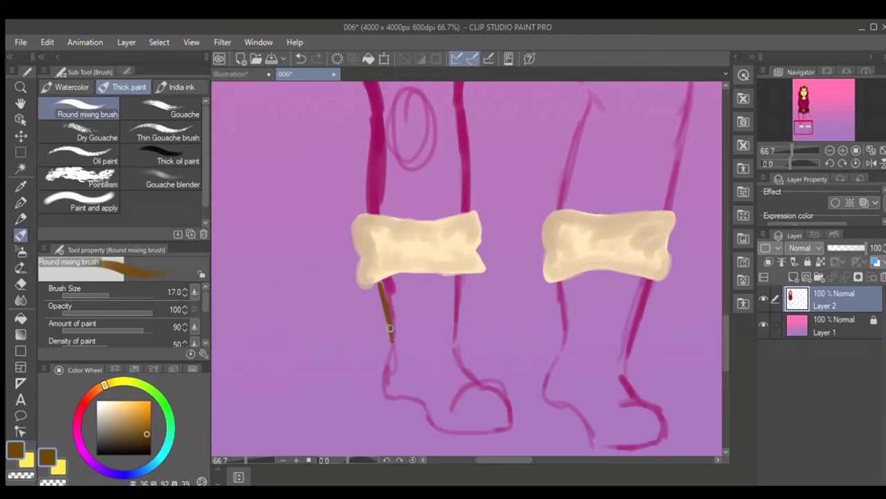
mouse_move(387, 365)
mouse_down()
mouse_move(383, 394)
mouse_move(422, 400)
mouse_move(435, 428)
mouse_move(511, 428)
mouse_move(504, 382)
mouse_move(454, 403)
mouse_up()
Paint the left boot's top edge under the cuff and thicken its front edge with brown at brush size 30.
key(])
key(])
mouse_move(457, 280)
mouse_down()
mouse_move(459, 367)
mouse_move(478, 380)
mouse_move(459, 284)
mouse_move(417, 276)
mouse_move(381, 284)
mouse_move(392, 324)
mouse_move(389, 298)
mouse_move(416, 276)
mouse_move(452, 280)
mouse_move(444, 284)
mouse_up()
key(])
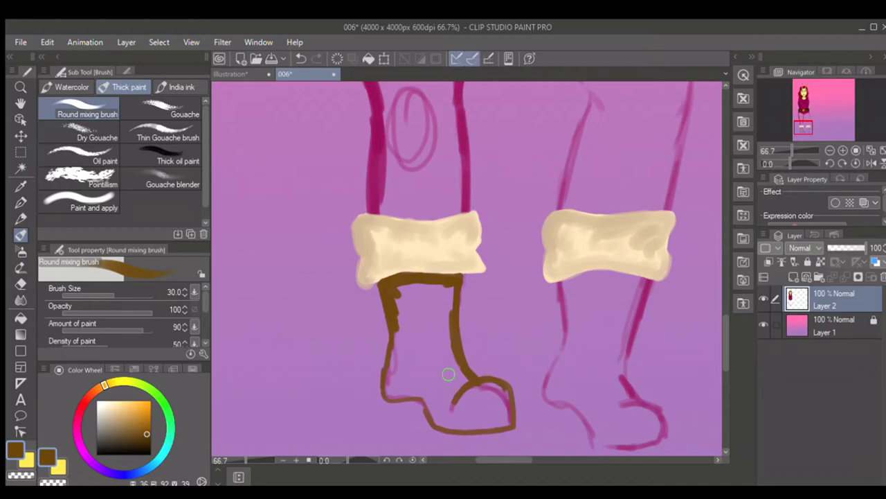
drag(450, 287, 449, 324)
key([)
key([)
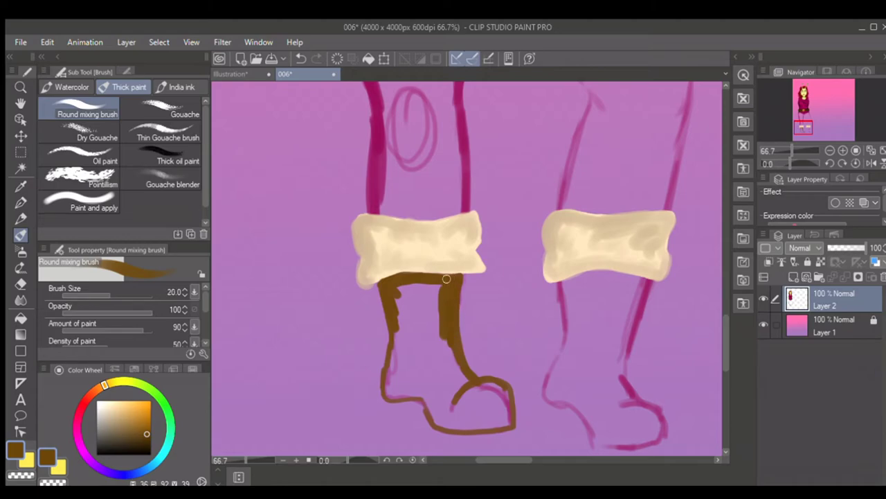
Thicken the back and heel of the left boot with brown and fill its toe.
key(bracketright)
key(bracketright)
key(bracketright)
mouse_move(396, 284)
mouse_down()
mouse_move(388, 388)
mouse_move(421, 386)
mouse_move(409, 396)
mouse_move(423, 391)
mouse_move(437, 420)
mouse_move(505, 421)
mouse_move(479, 424)
mouse_move(504, 419)
mouse_move(503, 390)
mouse_move(454, 405)
mouse_move(490, 395)
mouse_move(469, 415)
mouse_move(499, 396)
mouse_up()
key(bracketleft)
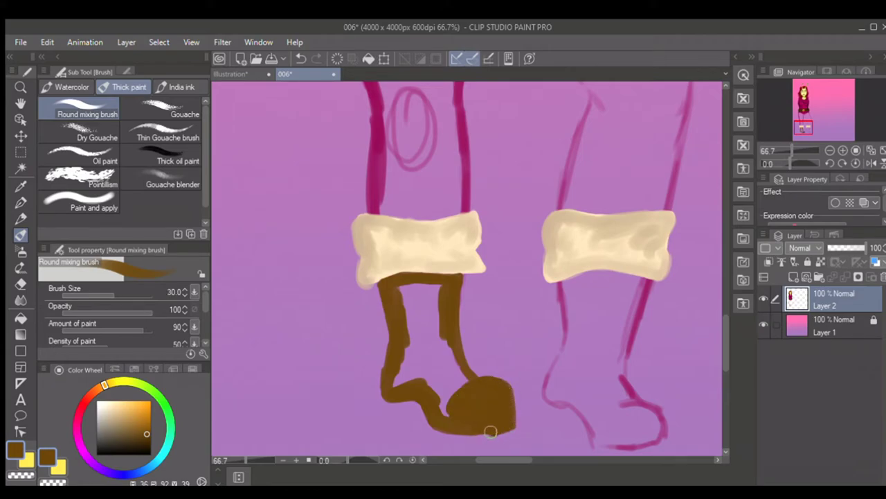
Fill the remaining foot and shaft of the left boot with solid brown.
key(bracketright)
key(bracketright)
mouse_move(431, 413)
mouse_down()
mouse_move(451, 414)
mouse_move(459, 396)
mouse_move(446, 298)
mouse_up()
key(bracketleft)
key(bracketleft)
key(bracketleft)
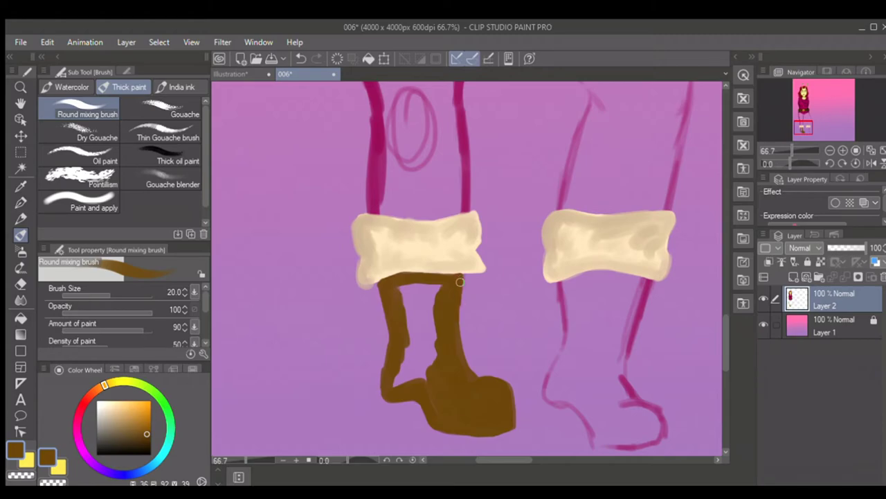
key(bracketright)
mouse_move(423, 374)
mouse_down()
mouse_move(439, 285)
mouse_move(396, 295)
mouse_move(402, 303)
mouse_move(433, 286)
mouse_move(413, 379)
mouse_move(400, 389)
mouse_move(404, 366)
mouse_up()
key(bracketleft)
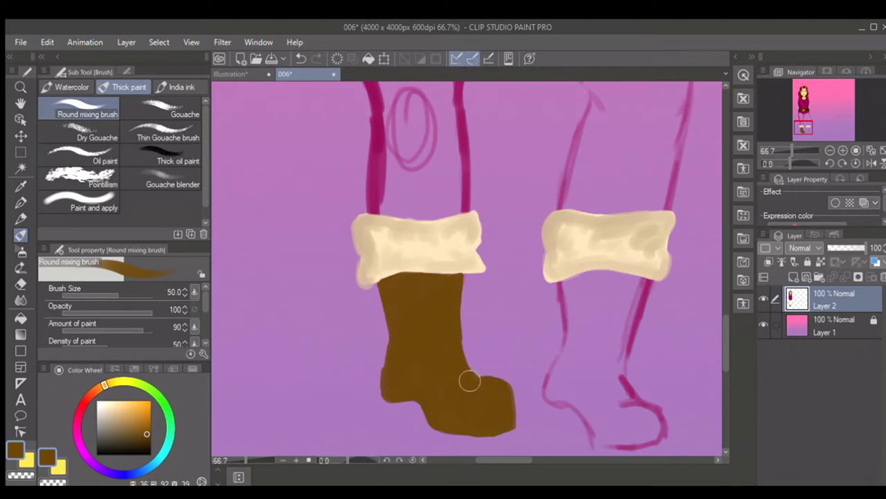
Outline the right boot below its cuff in the same brown, using brush size 30 for the front edge.
key(bracketleft)
mouse_move(557, 281)
mouse_down()
mouse_move(564, 340)
mouse_move(544, 397)
mouse_up()
scroll(718, 318, down, 2)
key(bracketright)
mouse_move(558, 340)
mouse_down()
mouse_move(548, 372)
mouse_move(582, 384)
mouse_move(591, 412)
mouse_move(650, 422)
mouse_move(664, 414)
mouse_move(624, 377)
mouse_up()
drag(650, 252, 625, 346)
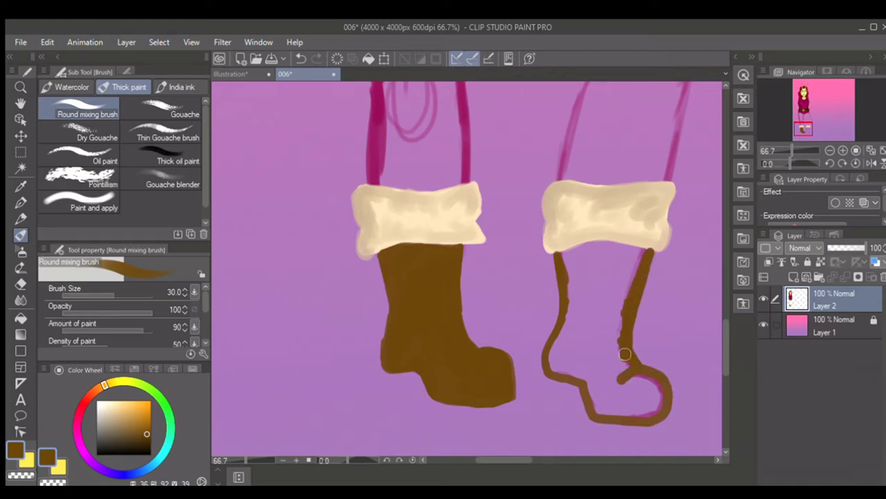
Fill the outlined right boot with solid brown, using brush sizes up to 40.
mouse_move(642, 253)
mouse_down()
mouse_move(563, 254)
mouse_move(597, 244)
mouse_move(642, 254)
mouse_move(641, 266)
mouse_move(652, 256)
mouse_move(627, 317)
mouse_move(638, 258)
mouse_move(612, 252)
mouse_move(570, 266)
mouse_move(570, 330)
mouse_move(553, 363)
mouse_move(584, 374)
mouse_move(602, 406)
mouse_move(623, 411)
mouse_move(597, 398)
mouse_move(599, 411)
mouse_move(646, 417)
mouse_move(652, 395)
mouse_move(613, 397)
mouse_move(628, 289)
mouse_up()
key(bracketright)
key(bracketright)
key([)
key([)
drag(577, 260, 583, 286)
mouse_move(603, 257)
mouse_down()
mouse_move(584, 349)
mouse_move(579, 331)
mouse_move(561, 357)
mouse_move(565, 321)
mouse_up()
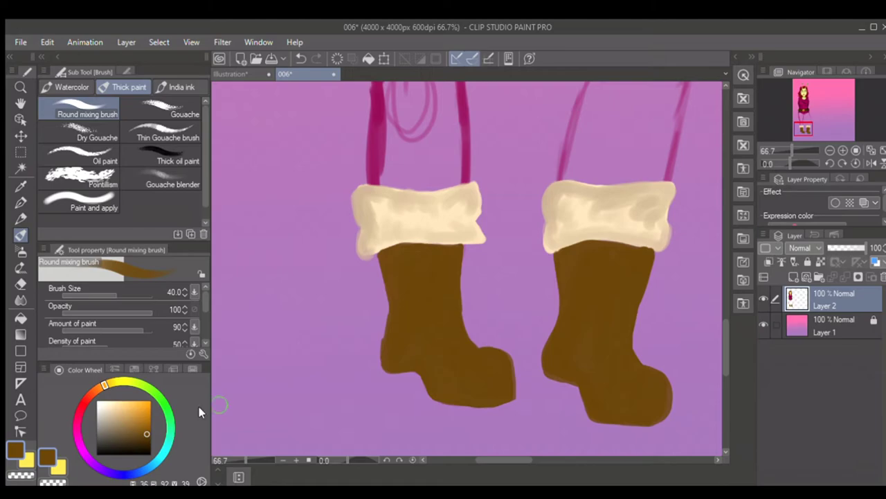
Shade the left boot's top, back, sole and toe edges with near-black brown at brush size 40.
click(150, 451)
mouse_move(453, 251)
mouse_down()
mouse_move(395, 249)
mouse_move(388, 258)
mouse_move(388, 358)
mouse_move(423, 365)
mouse_move(427, 390)
mouse_move(488, 401)
mouse_up()
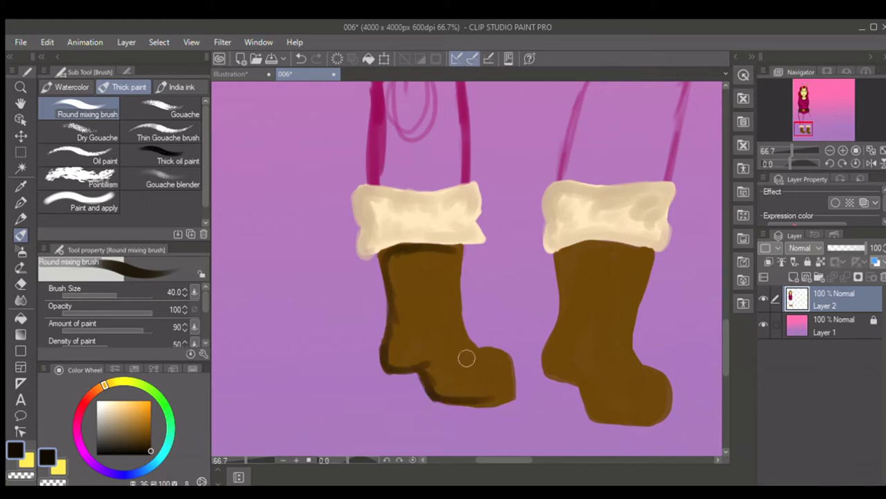
drag(489, 350, 503, 354)
Shade the right boot's toe, back, heel, sole and front with the near-black brown, enlarging the brush to 50.
mouse_move(611, 369)
mouse_down()
mouse_move(661, 379)
mouse_move(620, 380)
mouse_move(656, 371)
mouse_move(665, 381)
mouse_move(644, 405)
mouse_up()
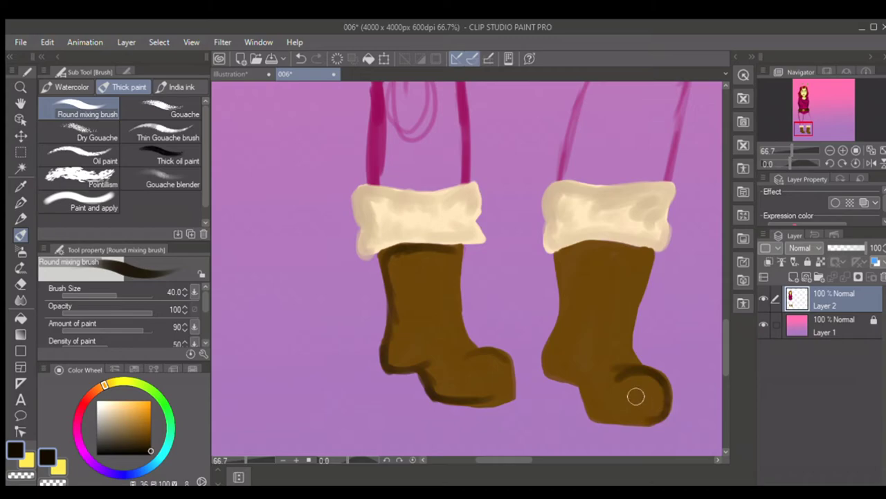
mouse_move(558, 256)
mouse_down()
mouse_move(560, 329)
mouse_move(566, 312)
mouse_move(547, 367)
mouse_move(577, 376)
mouse_move(561, 380)
mouse_move(583, 390)
mouse_move(590, 413)
mouse_move(644, 421)
mouse_move(613, 415)
mouse_up()
key(])
key(])
mouse_move(560, 338)
mouse_down()
mouse_move(563, 315)
mouse_move(562, 370)
mouse_move(595, 381)
mouse_move(570, 321)
mouse_move(579, 380)
mouse_move(575, 347)
mouse_move(616, 258)
mouse_move(635, 257)
mouse_move(611, 252)
mouse_move(643, 253)
mouse_move(622, 333)
mouse_up()
Shade the left boot's front, back and top edges and the right boot's top edge and instep at brush size 50.
mouse_move(451, 247)
mouse_down()
mouse_move(446, 315)
mouse_move(453, 281)
mouse_move(475, 355)
mouse_move(460, 359)
mouse_move(512, 385)
mouse_up()
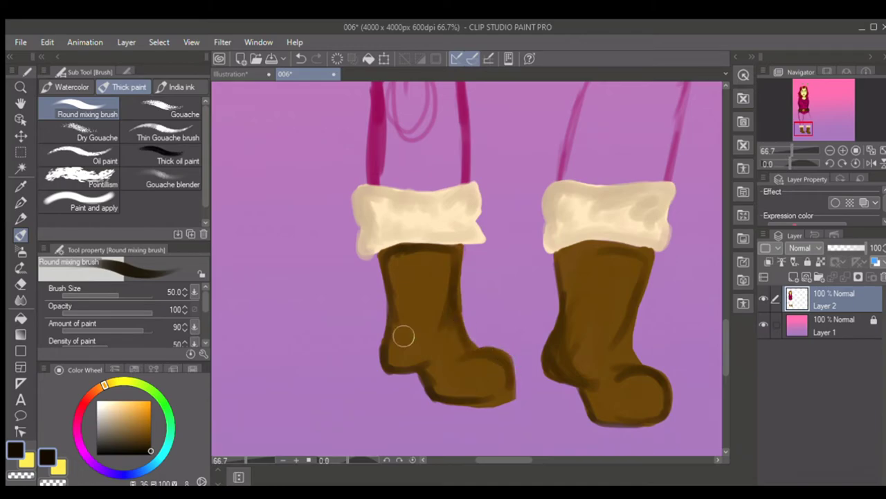
mouse_move(385, 331)
mouse_down()
mouse_move(405, 254)
mouse_move(429, 250)
mouse_up()
mouse_move(599, 249)
mouse_down()
mouse_move(564, 256)
mouse_move(590, 251)
mouse_move(561, 266)
mouse_move(562, 311)
mouse_move(549, 354)
mouse_move(592, 387)
mouse_move(599, 408)
mouse_up()
Darken the front edges and toe curves of both boots with smaller near-black strokes at brush sizes 20 to 40.
key(bracketleft)
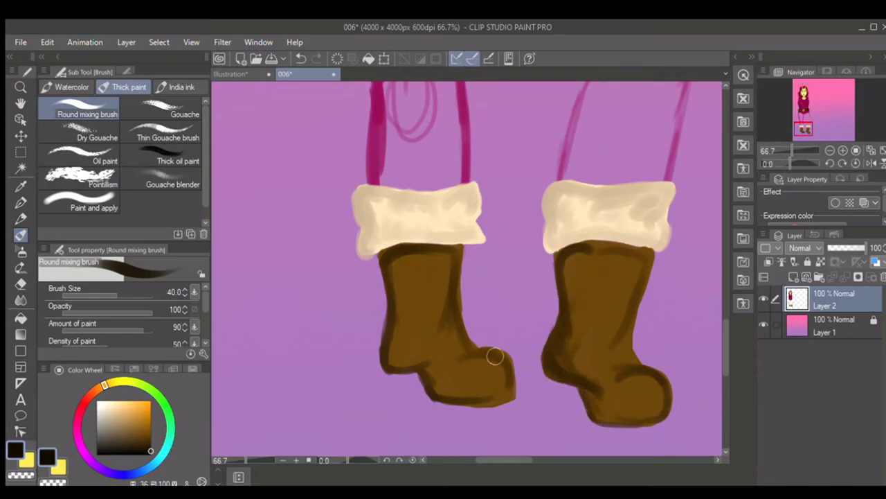
mouse_move(463, 335)
mouse_down()
mouse_move(459, 252)
mouse_move(431, 251)
mouse_up()
mouse_move(499, 356)
mouse_down()
mouse_move(510, 381)
mouse_move(485, 349)
mouse_move(525, 363)
mouse_up()
drag(663, 392, 632, 379)
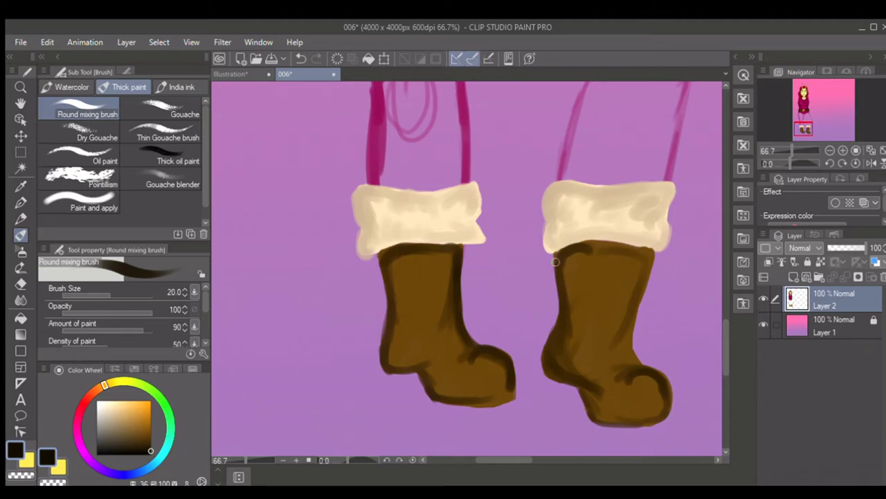
key(])
mouse_move(649, 267)
mouse_down()
mouse_move(627, 325)
mouse_move(631, 342)
mouse_up()
drag(635, 305, 633, 354)
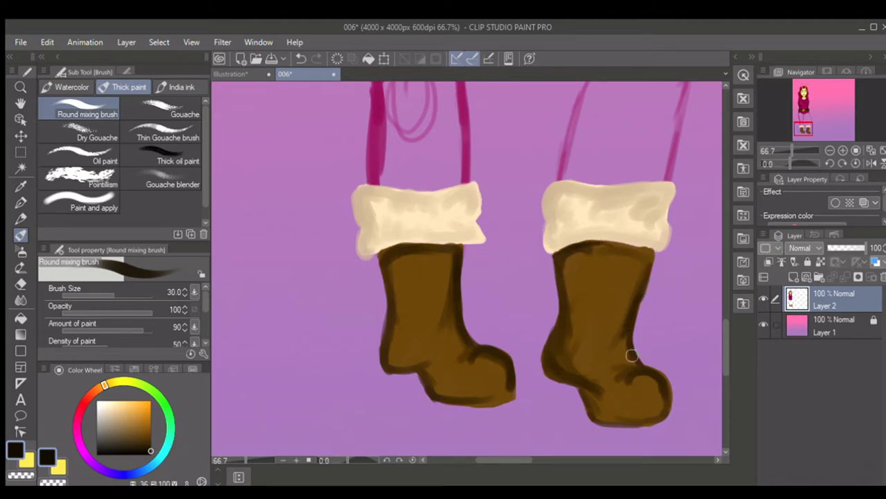
Deepen the shadow on the left boot's heel and along the lower edges of both boots, enlarging the brush to 50.
key(])
mouse_move(395, 328)
mouse_down()
mouse_move(392, 364)
mouse_move(400, 362)
mouse_move(398, 324)
mouse_move(423, 368)
mouse_up()
mouse_move(395, 310)
mouse_down()
mouse_move(414, 362)
mouse_move(429, 367)
mouse_up()
drag(401, 289, 412, 362)
key(])
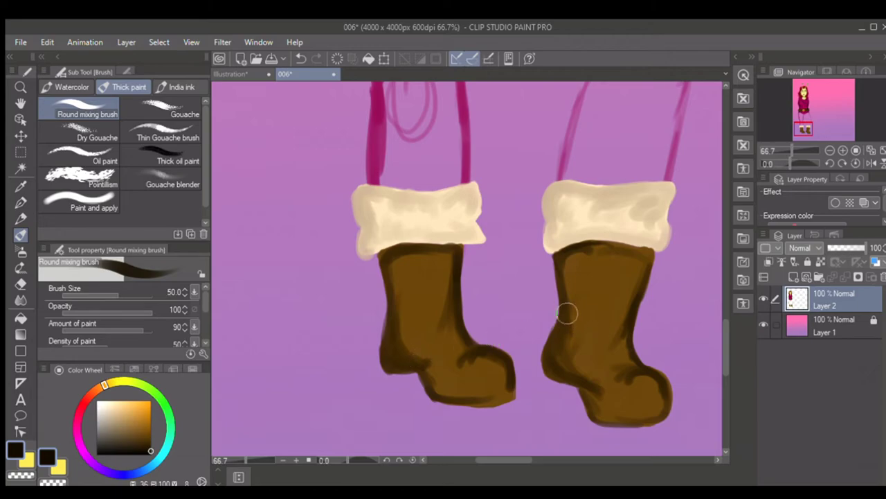
mouse_move(447, 393)
mouse_down()
mouse_move(501, 398)
mouse_move(445, 394)
mouse_move(427, 362)
mouse_up()
mouse_move(582, 362)
mouse_down()
mouse_move(599, 383)
mouse_move(605, 416)
mouse_move(625, 431)
mouse_up()
Outline a heeled sole under the left boot in black at brush size 17 and fill it at sizes 20 to 25.
key(bracketleft)
key(bracketleft)
key(bracketleft)
key(bracketleft)
key(bracketleft)
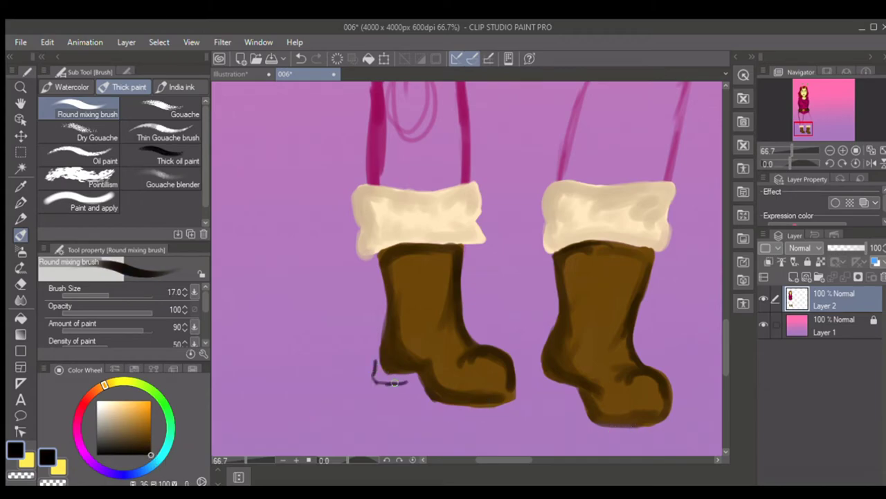
mouse_move(427, 403)
mouse_down()
mouse_move(484, 414)
mouse_move(516, 399)
mouse_up()
key(bracketright)
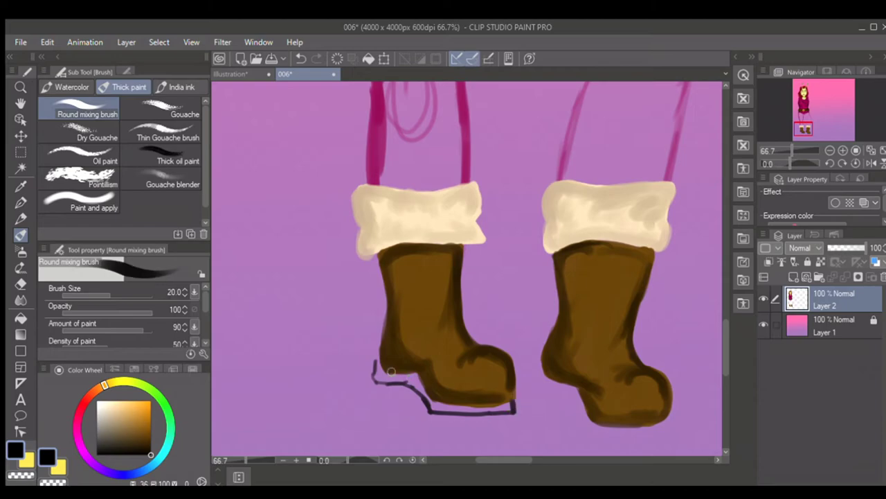
mouse_move(380, 378)
mouse_down()
mouse_move(414, 378)
mouse_move(426, 399)
mouse_move(459, 410)
mouse_move(435, 409)
mouse_move(507, 405)
mouse_move(459, 409)
mouse_up()
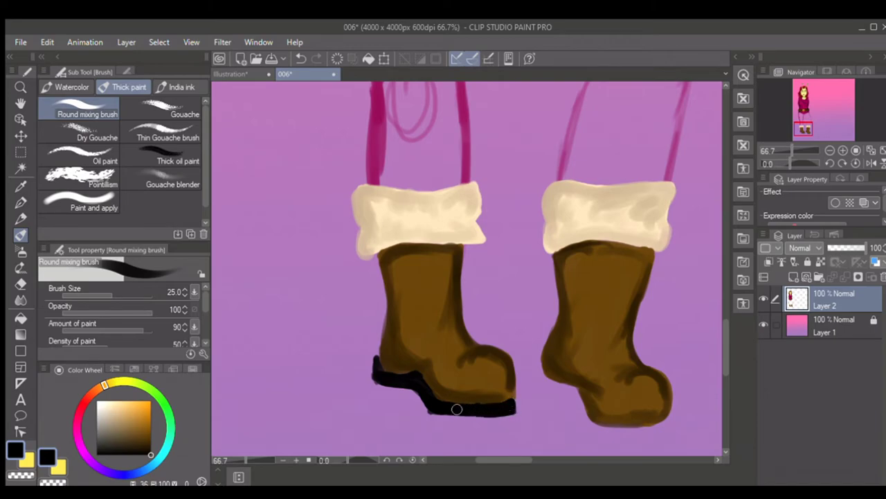
key(bracketleft)
key(bracketleft)
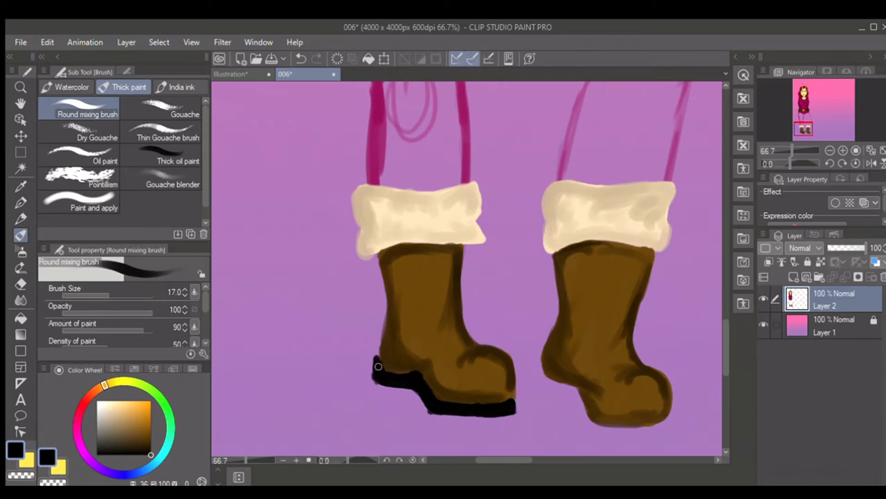
Outline and fill a matching black sole under the right boot at brush size 20.
key(bracketright)
mouse_move(541, 386)
mouse_down()
mouse_move(573, 397)
mouse_move(585, 426)
mouse_move(655, 433)
mouse_up()
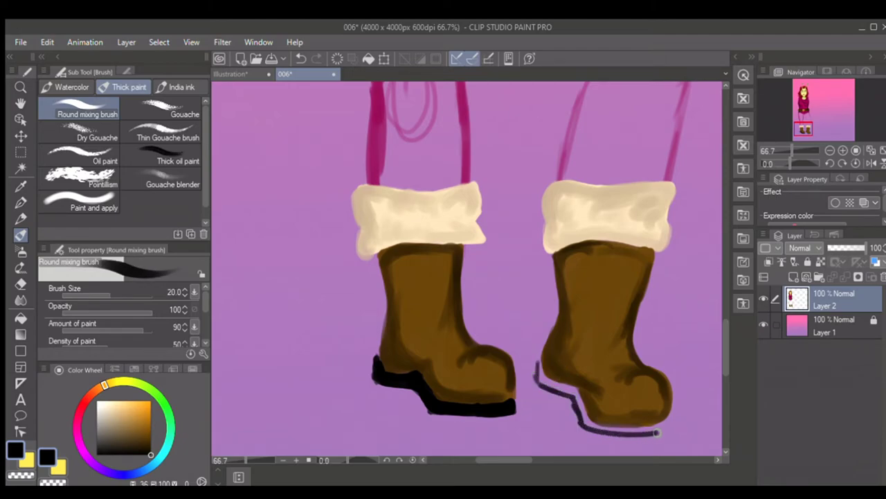
mouse_move(538, 361)
mouse_down()
mouse_move(537, 377)
mouse_move(543, 370)
mouse_move(567, 390)
mouse_move(586, 419)
mouse_move(658, 425)
mouse_move(604, 429)
mouse_up()
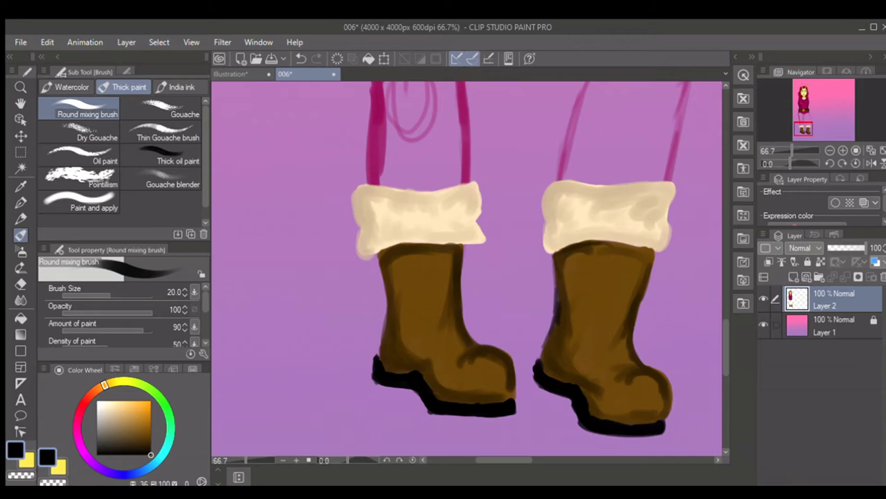
Sample the tunic's magenta and repaint the outer and inner contours of the left leg at brush sizes 30 to 40.
drag(726, 329, 724, 283)
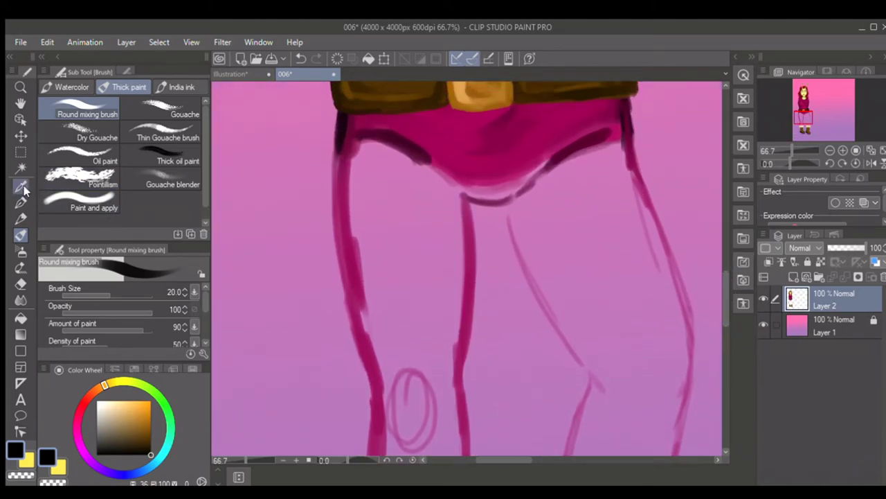
click(23, 187)
click(441, 136)
click(21, 235)
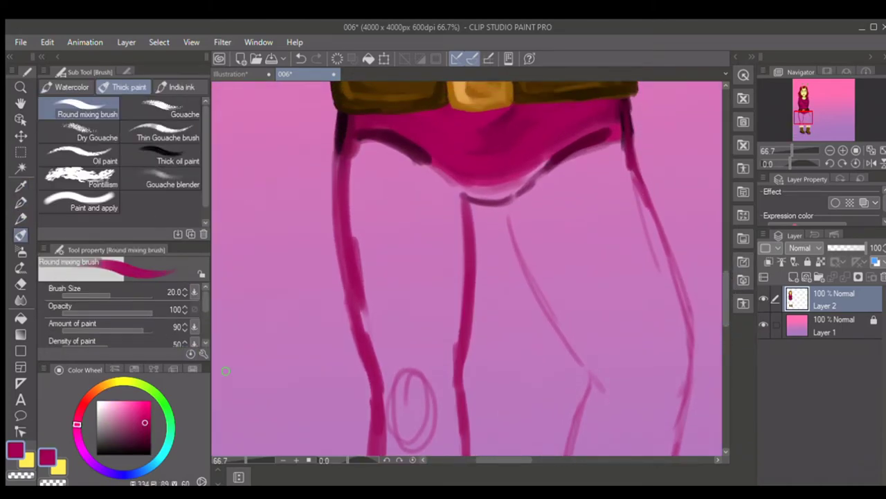
drag(245, 457, 237, 458)
mouse_move(378, 190)
mouse_down()
mouse_move(371, 248)
mouse_move(367, 241)
mouse_move(395, 299)
mouse_up()
key(bracketright)
key(bracketright)
mouse_move(372, 260)
mouse_down()
mouse_move(398, 315)
mouse_move(387, 291)
mouse_move(404, 363)
mouse_move(398, 412)
mouse_up()
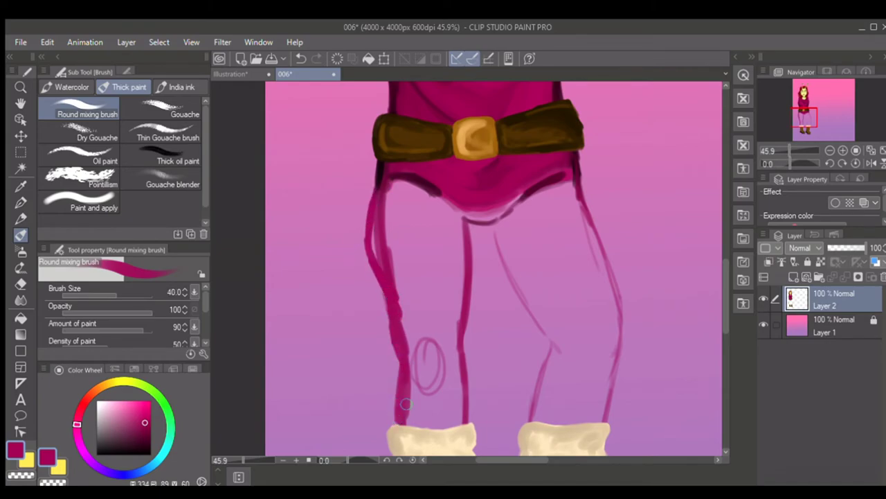
mouse_move(469, 281)
mouse_down()
mouse_move(462, 324)
mouse_move(466, 311)
mouse_move(471, 409)
mouse_up()
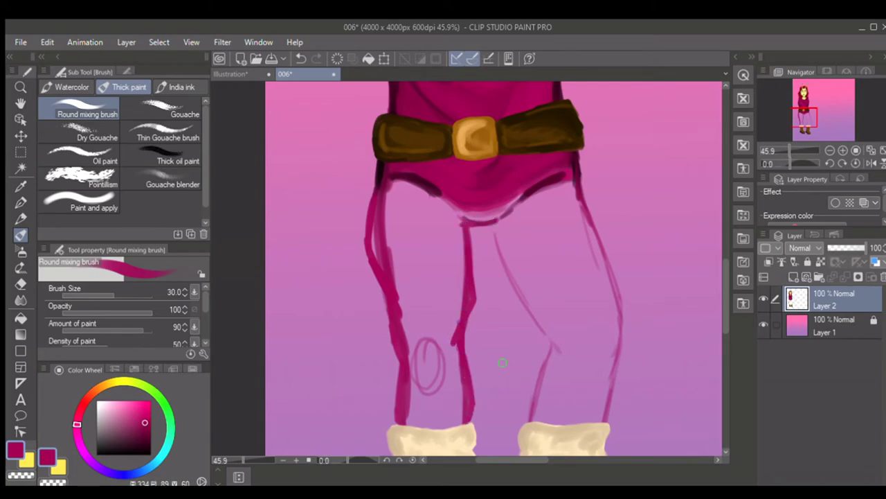
Thicken the left leg's contours inward and fill its lower part with magenta at brush size 60.
mouse_move(416, 421)
mouse_down()
mouse_move(460, 419)
mouse_move(464, 392)
mouse_move(461, 414)
mouse_move(429, 417)
mouse_move(417, 399)
mouse_move(416, 415)
mouse_move(410, 334)
mouse_move(400, 327)
mouse_move(377, 226)
mouse_move(384, 201)
mouse_move(372, 249)
mouse_up()
key(bracketright)
key(bracketright)
mouse_move(382, 184)
mouse_down()
mouse_move(423, 193)
mouse_move(452, 220)
mouse_move(461, 303)
mouse_move(447, 341)
mouse_move(450, 286)
mouse_move(447, 305)
mouse_up()
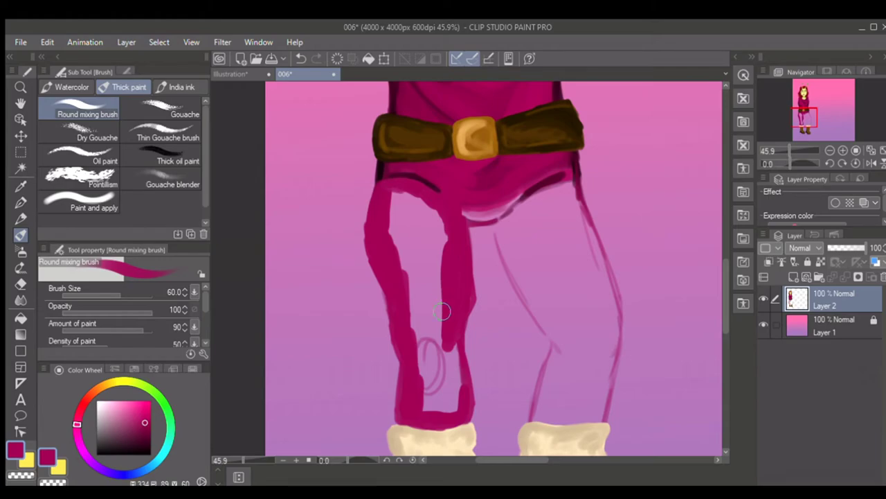
mouse_move(400, 189)
mouse_down()
mouse_move(384, 236)
mouse_move(382, 205)
mouse_move(419, 201)
mouse_move(443, 229)
mouse_move(465, 407)
mouse_move(451, 363)
mouse_move(434, 370)
mouse_move(426, 411)
mouse_move(402, 410)
mouse_up()
key(bracketleft)
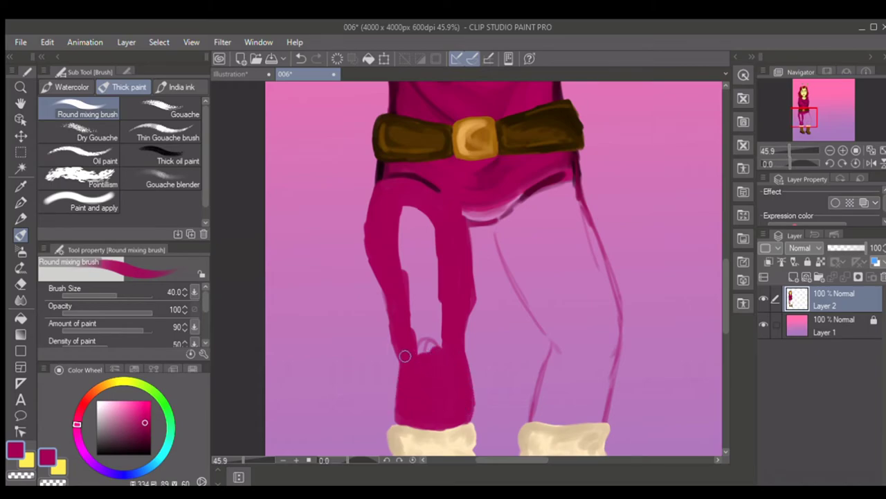
Fill the rest of the left leg and the crotch area with magenta at brush sizes 40 to 80.
drag(392, 275, 392, 332)
key(])
key([)
key([)
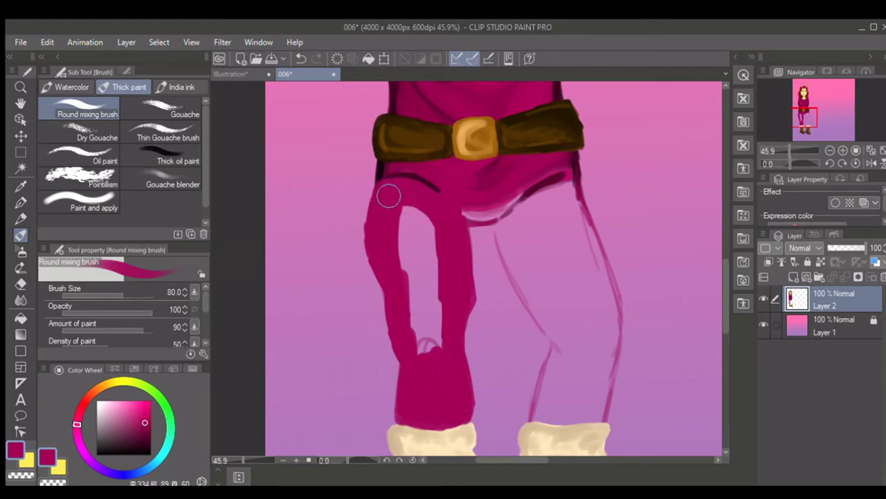
key(bracketright)
mouse_move(467, 200)
mouse_down()
mouse_move(431, 217)
mouse_move(415, 206)
mouse_move(396, 234)
mouse_move(420, 350)
mouse_move(447, 359)
mouse_move(435, 293)
mouse_move(491, 204)
mouse_move(464, 204)
mouse_move(494, 211)
mouse_move(464, 289)
mouse_up()
key(bracketleft)
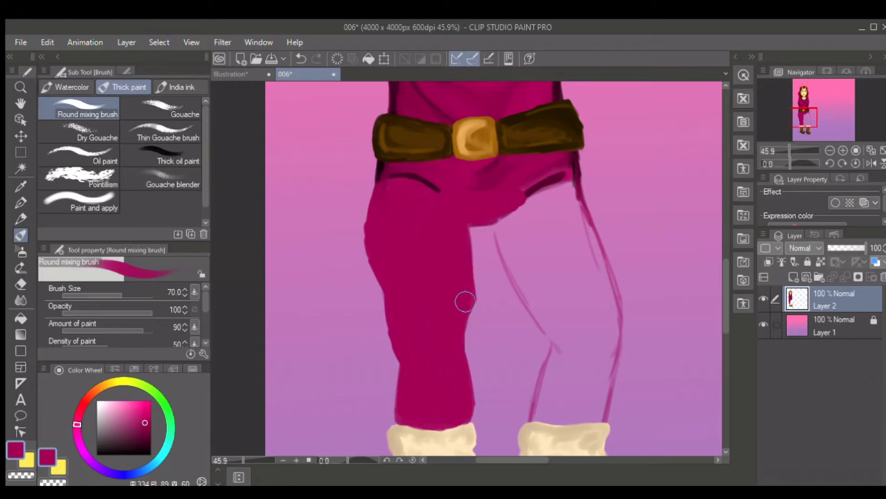
Outline the right leg in magenta down to the boot cuff, redoing the inner thigh line at brush size 40.
drag(487, 205, 557, 346)
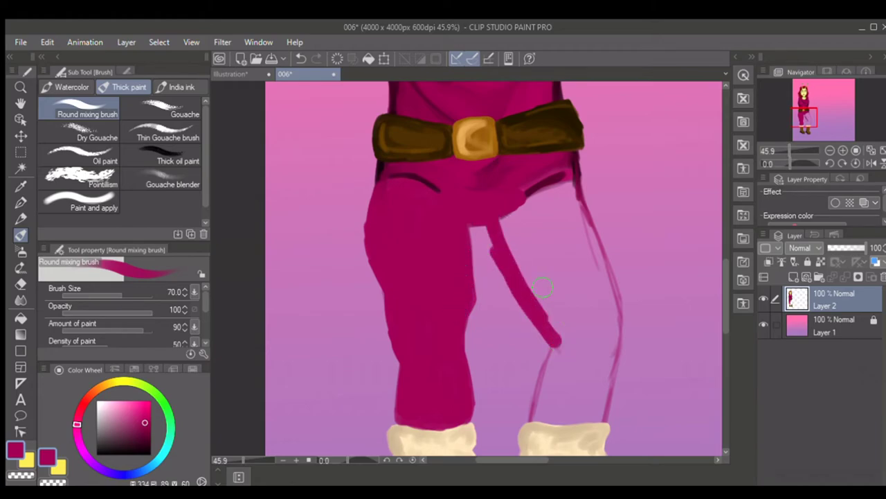
key(ctrl+z)
key(bracketleft)
mouse_move(496, 223)
mouse_down()
mouse_move(518, 283)
mouse_move(572, 362)
mouse_move(516, 268)
mouse_up()
mouse_move(572, 166)
mouse_down()
mouse_move(616, 308)
mouse_move(619, 343)
mouse_move(600, 408)
mouse_up()
mouse_move(554, 358)
mouse_down()
mouse_move(537, 398)
mouse_move(539, 385)
mouse_up()
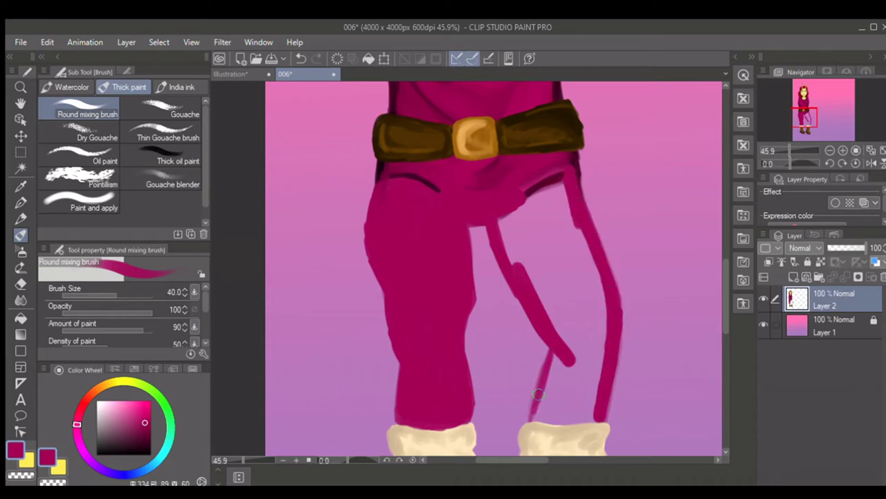
drag(567, 421, 536, 418)
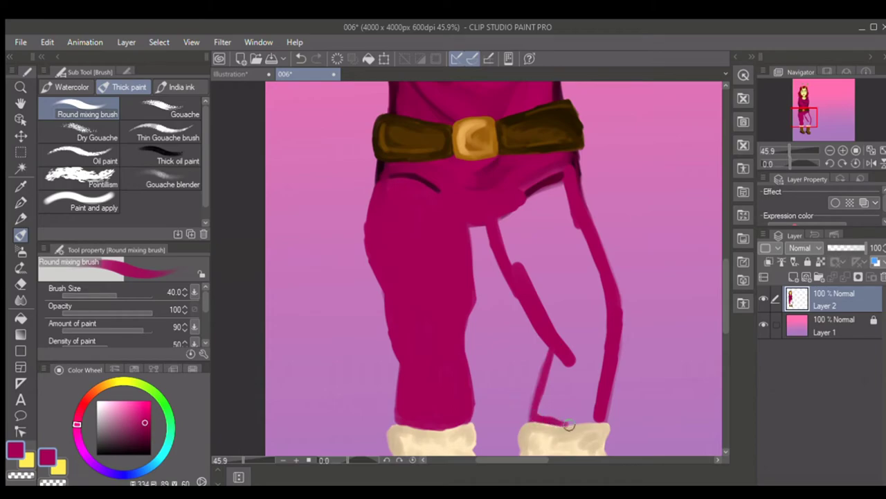
Fill the right leg with magenta and merge it into the hips, enlarging the brush to 70 and beyond.
mouse_move(513, 212)
mouse_down()
mouse_move(538, 192)
mouse_move(501, 211)
mouse_move(517, 268)
mouse_move(504, 267)
mouse_up()
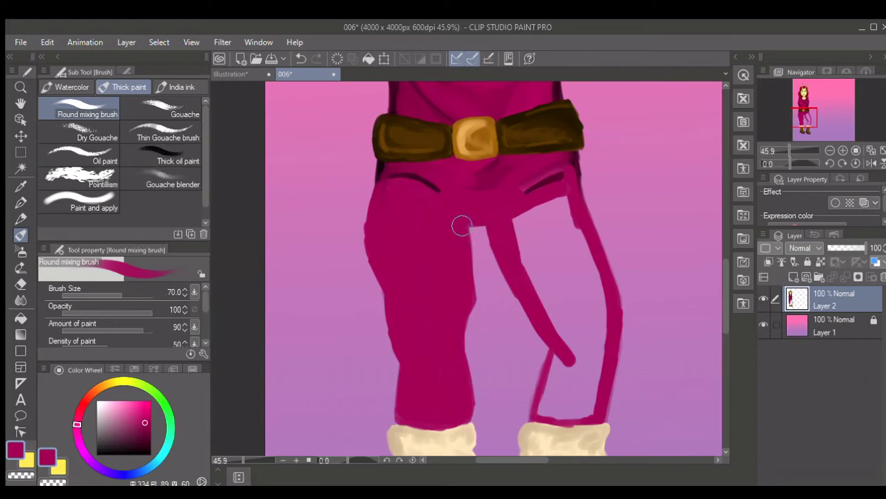
drag(473, 222, 461, 269)
mouse_move(567, 188)
mouse_down()
mouse_move(571, 250)
mouse_move(605, 319)
mouse_move(604, 339)
mouse_move(590, 414)
mouse_move(542, 412)
mouse_move(547, 401)
mouse_move(571, 408)
mouse_move(584, 394)
mouse_move(591, 316)
mouse_move(593, 346)
mouse_up()
key(])
key(])
mouse_move(512, 221)
mouse_down()
mouse_move(558, 211)
mouse_move(520, 219)
mouse_move(526, 208)
mouse_move(495, 179)
mouse_up()
mouse_move(560, 212)
mouse_down()
mouse_move(576, 299)
mouse_move(554, 203)
mouse_move(531, 214)
mouse_move(526, 242)
mouse_move(568, 296)
mouse_up()
Round out the right leg's inner thigh and knee contour in magenta at brush sizes 60 to 70.
key(bracketleft)
key(bracketleft)
mouse_move(486, 206)
mouse_down()
mouse_move(515, 287)
mouse_move(547, 335)
mouse_up()
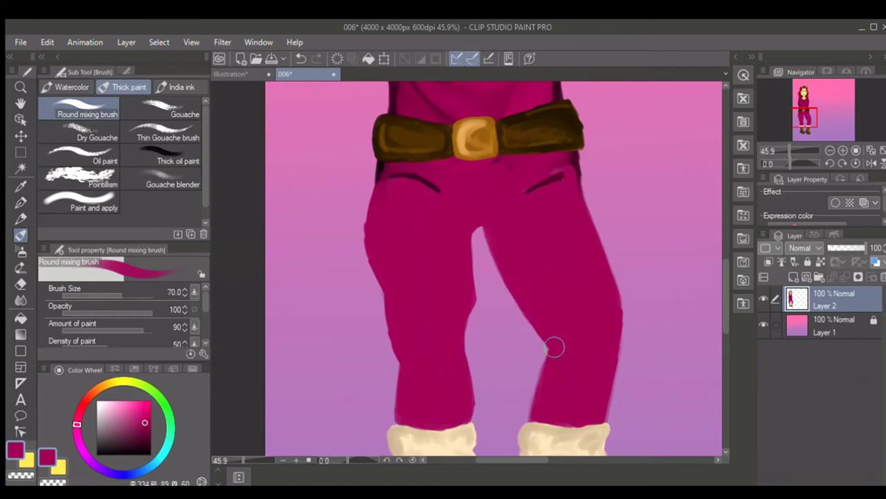
mouse_move(489, 242)
mouse_down()
mouse_move(492, 269)
mouse_move(511, 282)
mouse_up()
mouse_move(492, 248)
mouse_down()
mouse_move(520, 283)
mouse_move(535, 335)
mouse_move(552, 349)
mouse_up()
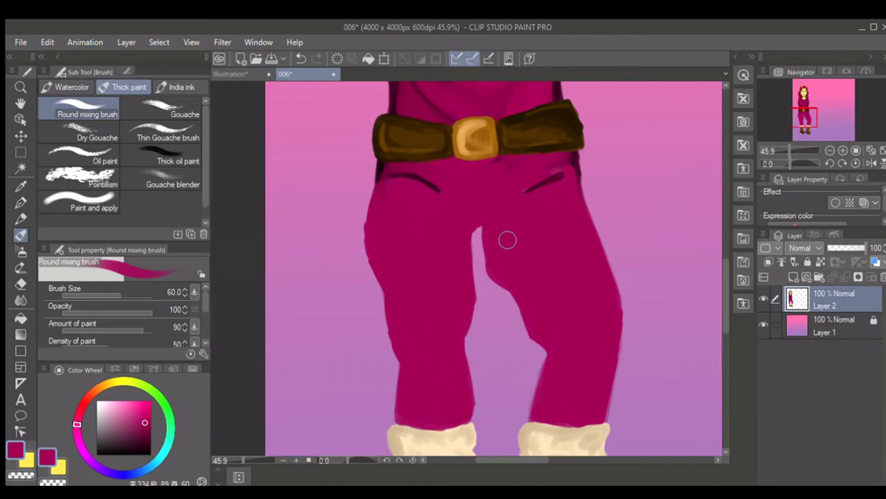
Choose a very dark magenta and shade the left leg's edges, the crotch fold and the hip creases at brush size 70.
drag(163, 426, 153, 444)
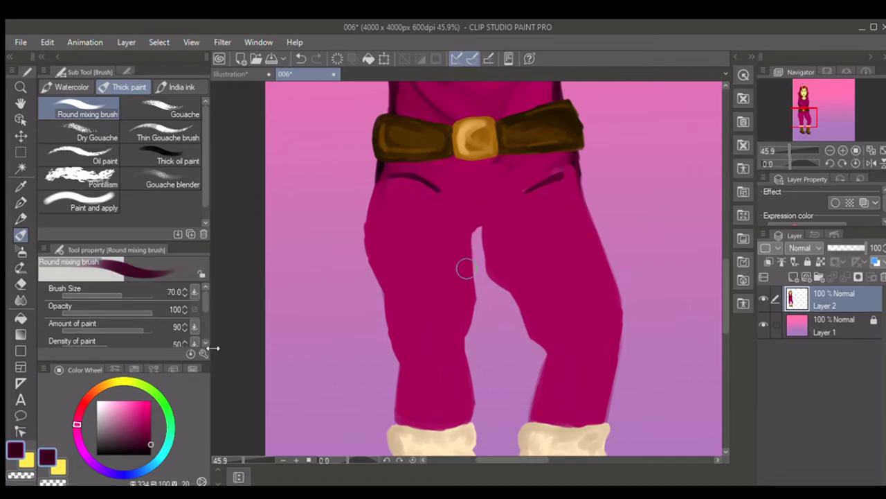
key(bracketleft)
mouse_move(384, 179)
mouse_down()
mouse_move(375, 238)
mouse_move(368, 219)
mouse_move(400, 304)
mouse_move(385, 289)
mouse_move(408, 370)
mouse_move(373, 229)
mouse_up()
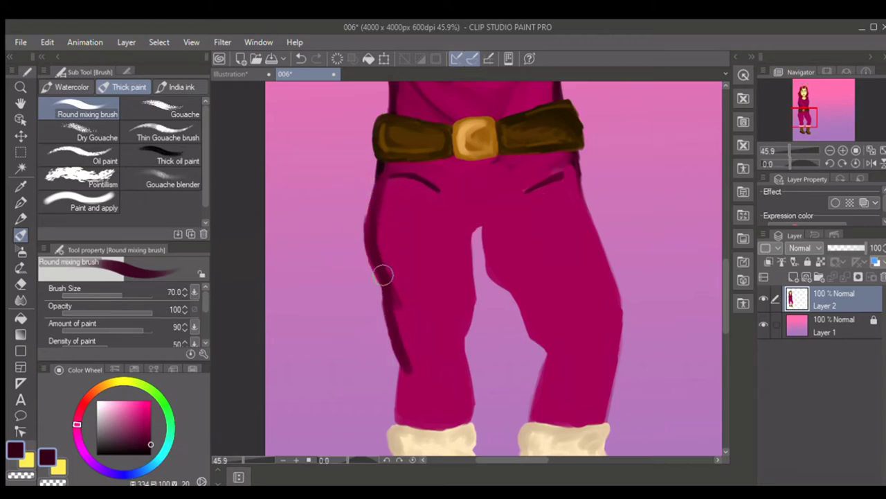
mouse_move(467, 266)
mouse_down()
mouse_move(462, 341)
mouse_move(472, 212)
mouse_move(453, 242)
mouse_move(467, 232)
mouse_move(439, 252)
mouse_move(502, 172)
mouse_move(490, 165)
mouse_move(469, 176)
mouse_move(503, 160)
mouse_move(572, 158)
mouse_move(521, 204)
mouse_move(571, 179)
mouse_move(535, 187)
mouse_up()
mouse_move(396, 176)
mouse_down()
mouse_move(432, 193)
mouse_move(396, 177)
mouse_up()
Shade the right leg's inner and outer edges and the folds at its inner knee in dark magenta.
mouse_move(489, 237)
mouse_down()
mouse_move(486, 258)
mouse_move(511, 288)
mouse_move(500, 281)
mouse_move(544, 308)
mouse_move(518, 299)
mouse_move(553, 349)
mouse_move(546, 374)
mouse_move(554, 353)
mouse_move(533, 415)
mouse_up()
mouse_move(574, 191)
mouse_down()
mouse_move(618, 297)
mouse_move(613, 319)
mouse_move(617, 287)
mouse_move(579, 196)
mouse_up()
key(])
mouse_move(496, 223)
mouse_down()
mouse_move(499, 265)
mouse_move(519, 291)
mouse_up()
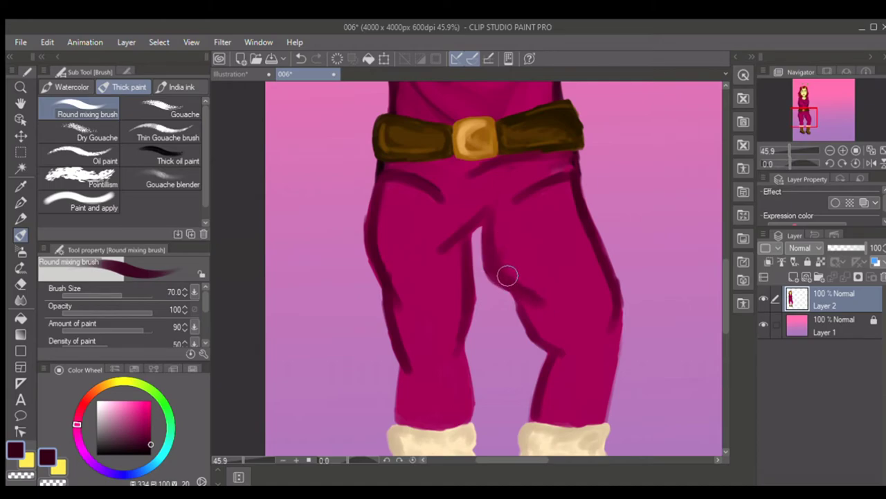
Widen and soften the shadows along the left leg's outer side and the right leg's knee and calf, varying brush sizes up to 80.
key(bracketright)
key(bracketright)
key(bracketright)
key(bracketleft)
key(bracketleft)
key(bracketleft)
mouse_move(379, 223)
mouse_down()
mouse_move(417, 391)
mouse_move(409, 368)
mouse_move(402, 419)
mouse_up()
drag(556, 345, 546, 401)
key(bracketright)
mouse_move(527, 294)
mouse_down()
mouse_move(531, 320)
mouse_move(563, 343)
mouse_up()
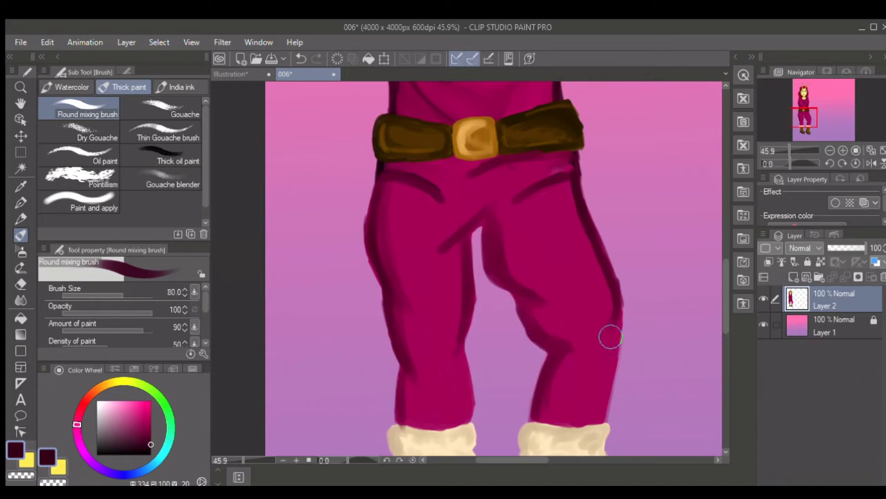
drag(620, 324, 617, 349)
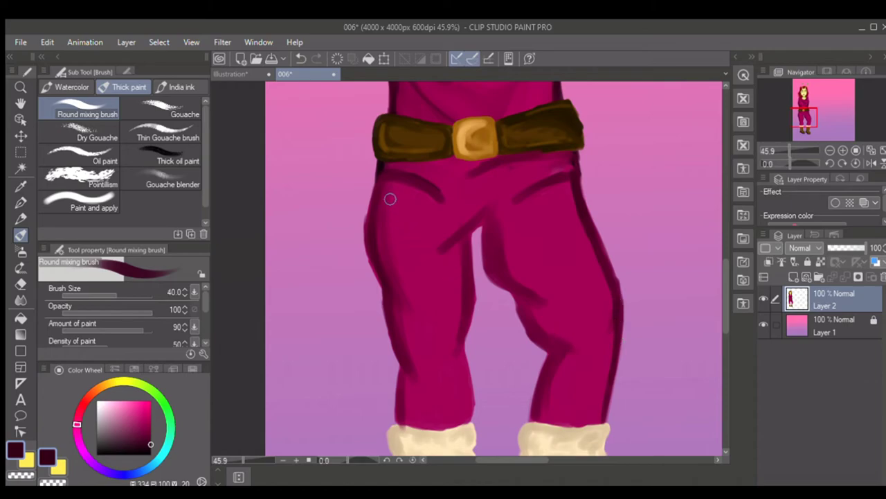
Darken the outer hips, inner thighs and knee folds of both legs with finer strokes at brush sizes 40 to 50.
drag(374, 242, 380, 265)
drag(380, 175, 375, 192)
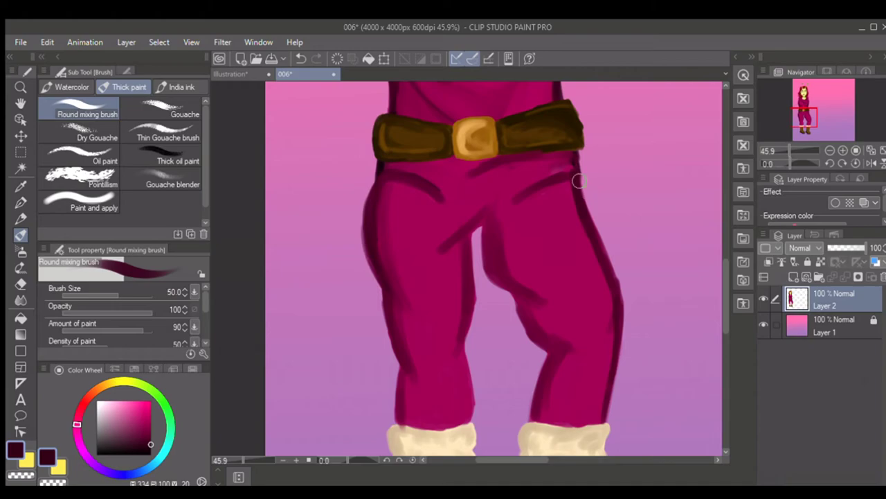
mouse_move(574, 163)
mouse_down()
mouse_move(580, 252)
mouse_move(586, 215)
mouse_up()
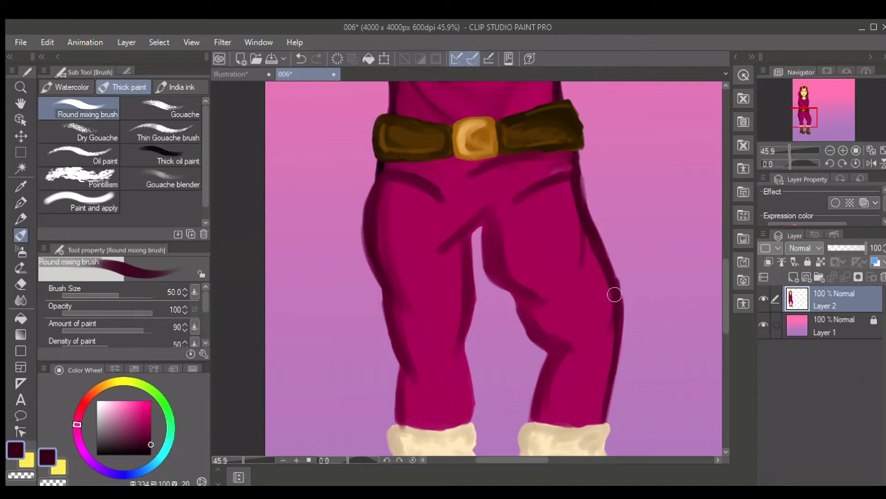
drag(612, 352, 605, 380)
mouse_move(482, 206)
mouse_down()
mouse_move(491, 267)
mouse_move(544, 317)
mouse_move(532, 335)
mouse_move(562, 361)
mouse_up()
drag(463, 336, 469, 408)
mouse_move(464, 325)
mouse_down()
mouse_move(457, 351)
mouse_move(470, 305)
mouse_move(468, 247)
mouse_up()
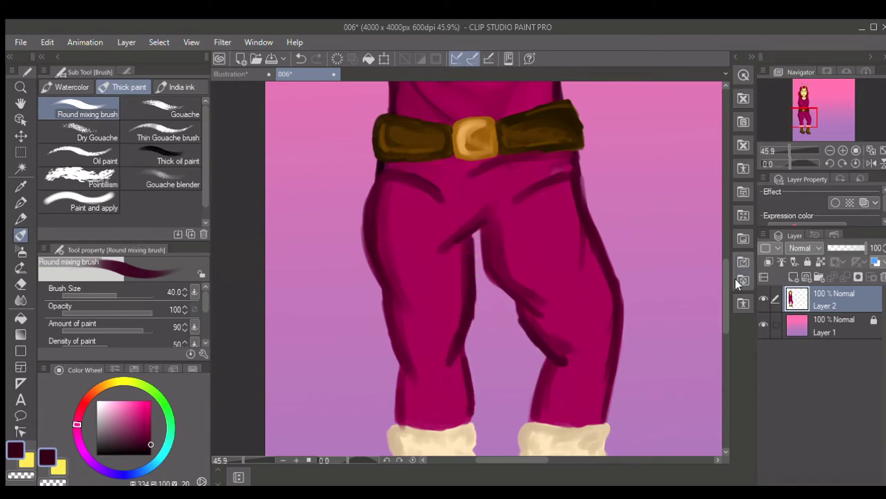
Choose a lighter pink and paint highlights on both knees, the left thigh, and the right inner thigh and shin at brush sizes 50 to 70.
drag(724, 294, 724, 284)
click(21, 186)
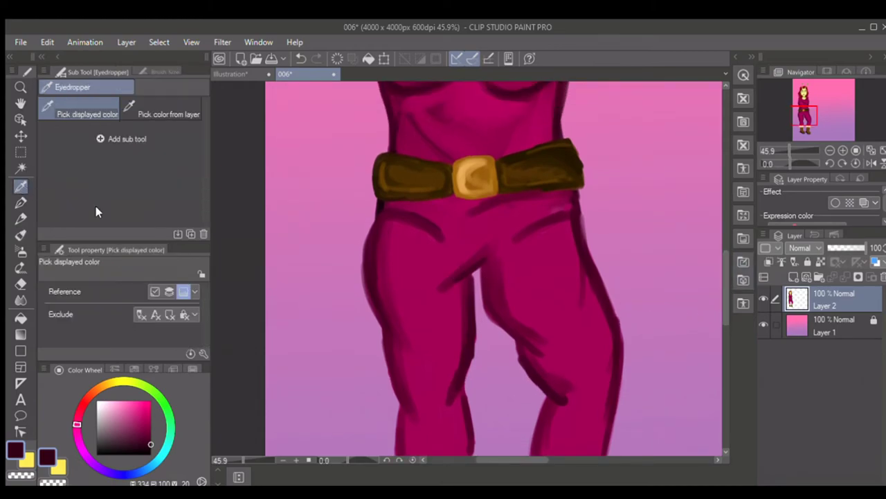
click(397, 280)
click(21, 235)
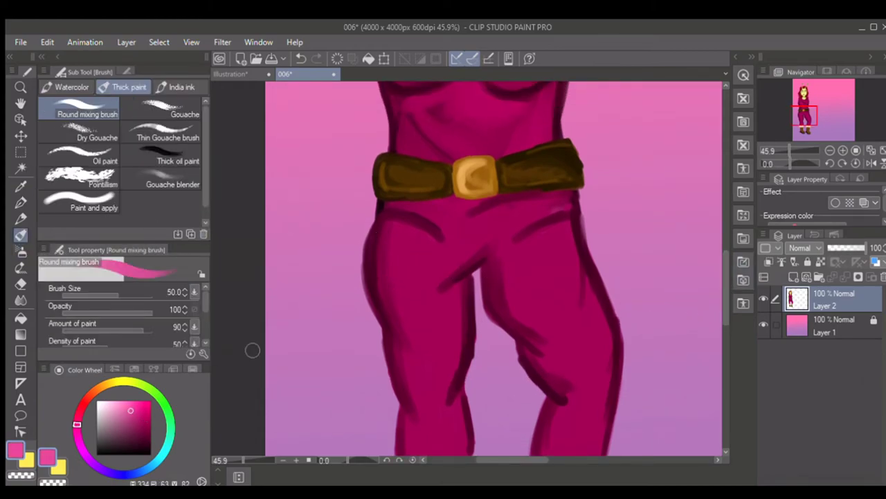
drag(396, 322, 417, 410)
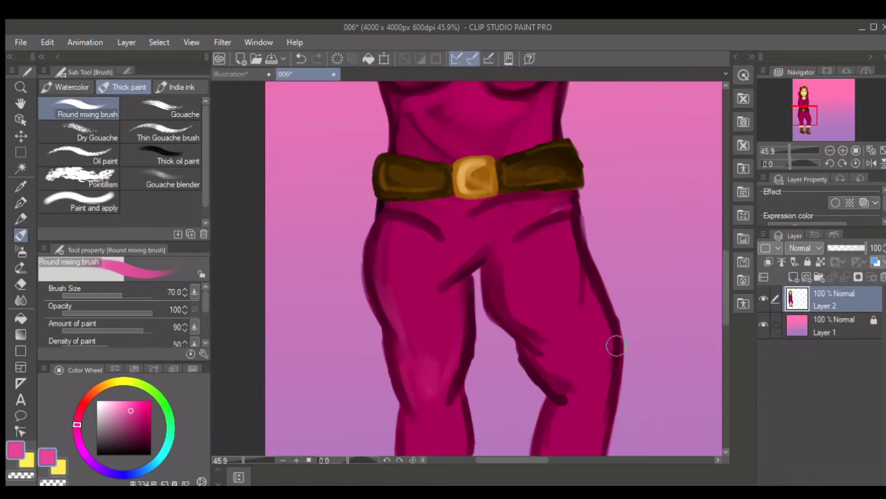
scroll(513, 329, down, 3)
drag(428, 279, 430, 318)
mouse_move(584, 307)
mouse_down()
mouse_move(572, 273)
mouse_move(583, 255)
mouse_move(606, 250)
mouse_move(583, 281)
mouse_move(593, 304)
mouse_move(608, 292)
mouse_move(598, 231)
mouse_move(590, 292)
mouse_move(586, 286)
mouse_move(590, 227)
mouse_move(611, 284)
mouse_move(604, 304)
mouse_move(588, 238)
mouse_move(593, 253)
mouse_move(595, 235)
mouse_move(603, 241)
mouse_move(600, 334)
mouse_move(596, 257)
mouse_move(573, 279)
mouse_up()
drag(507, 197, 547, 256)
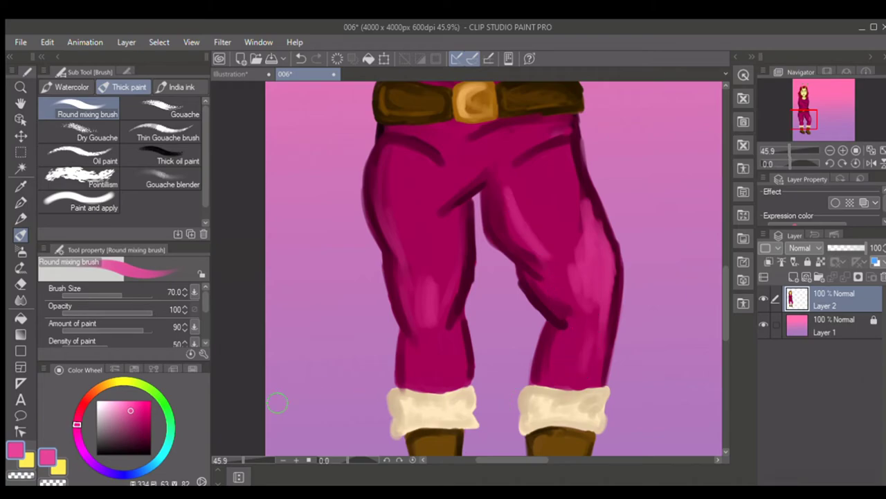
Choose a mid magenta and blend the highlights and shadows on both legs at brush sizes 100 to 120.
click(150, 453)
key(bracketright)
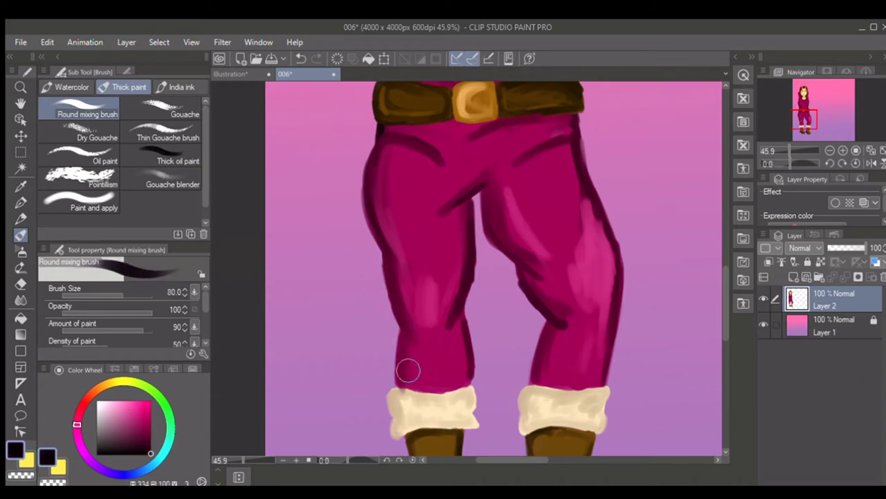
mouse_move(724, 295)
mouse_down()
mouse_move(723, 274)
mouse_move(724, 291)
mouse_up()
click(144, 417)
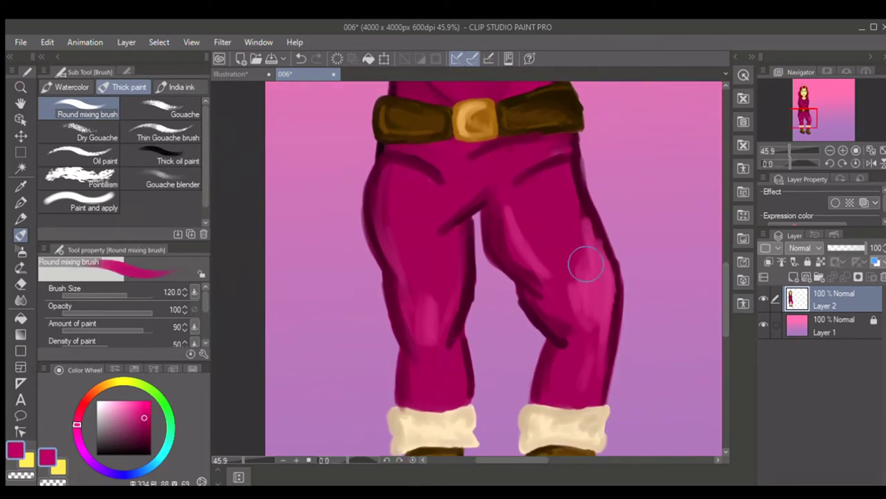
key(bracketright)
key(bracketright)
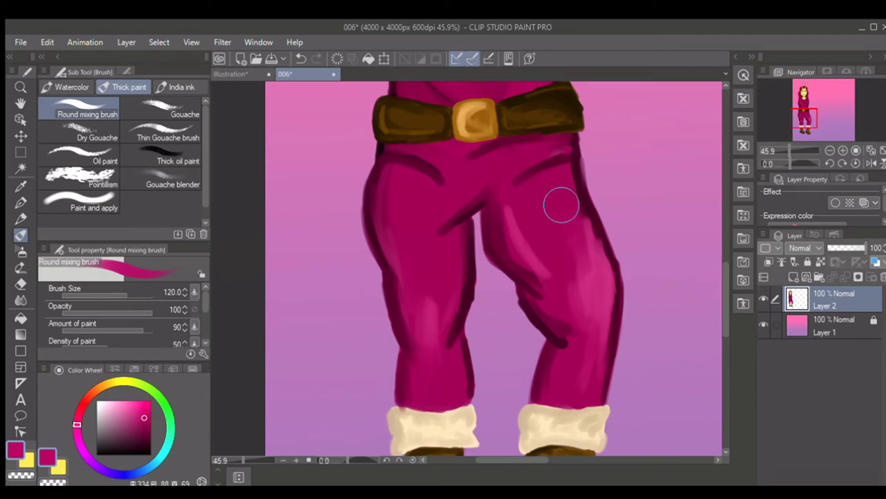
key(bracketleft)
drag(386, 220, 394, 267)
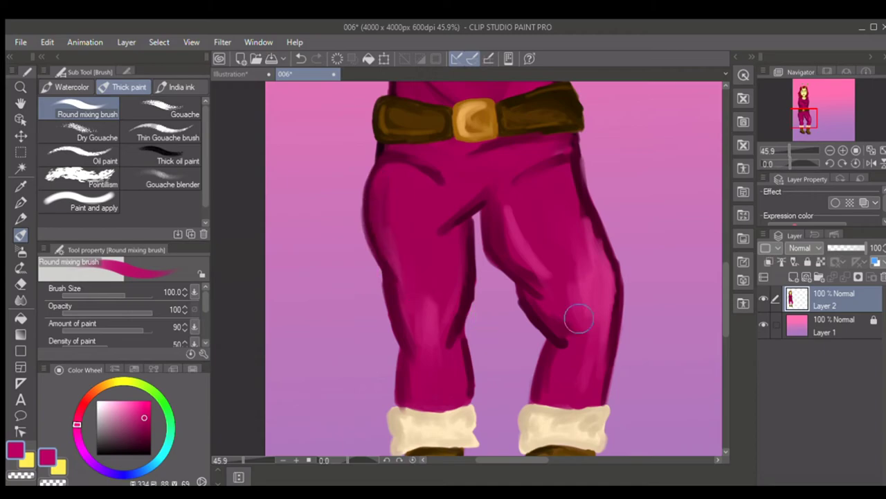
Select a rectangle around the antennae, head and upper torso and copy and paste it onto a new layer.
drag(720, 279, 731, 218)
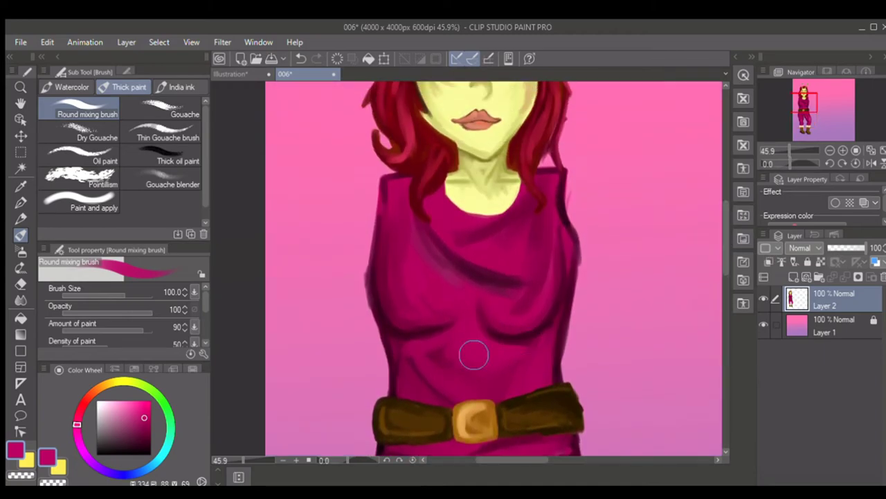
drag(237, 460, 232, 456)
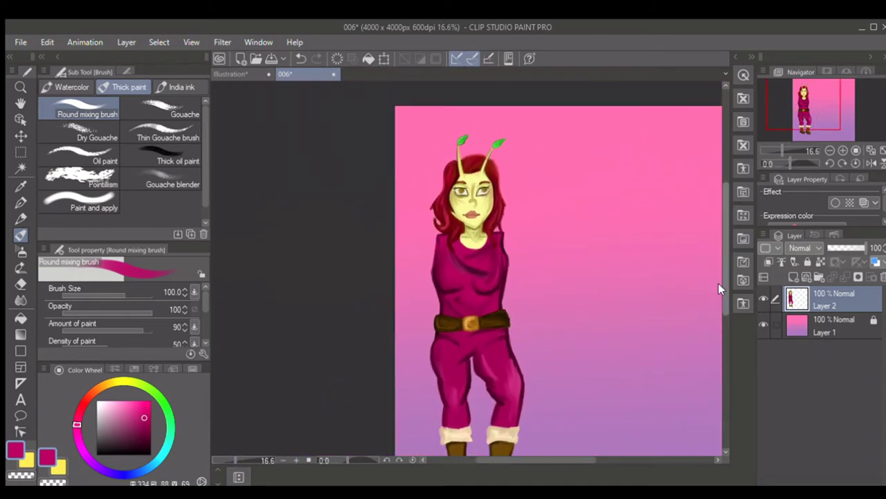
drag(719, 282, 716, 296)
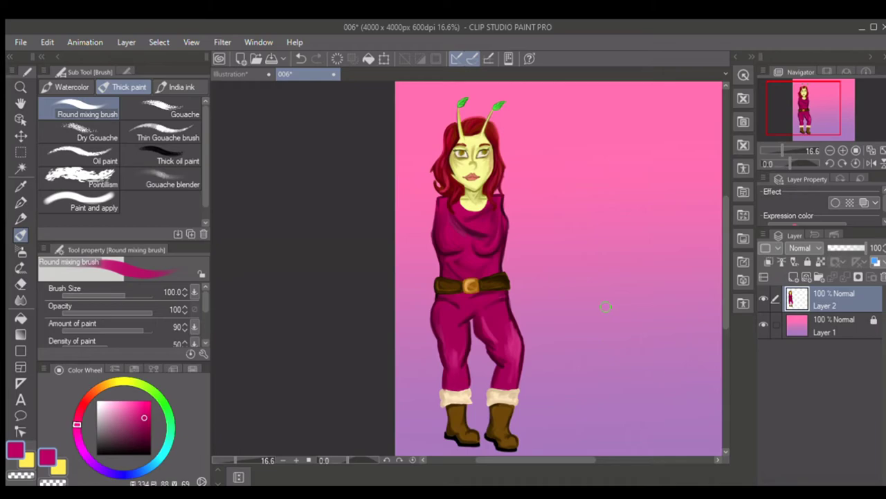
click(21, 153)
drag(422, 90, 542, 243)
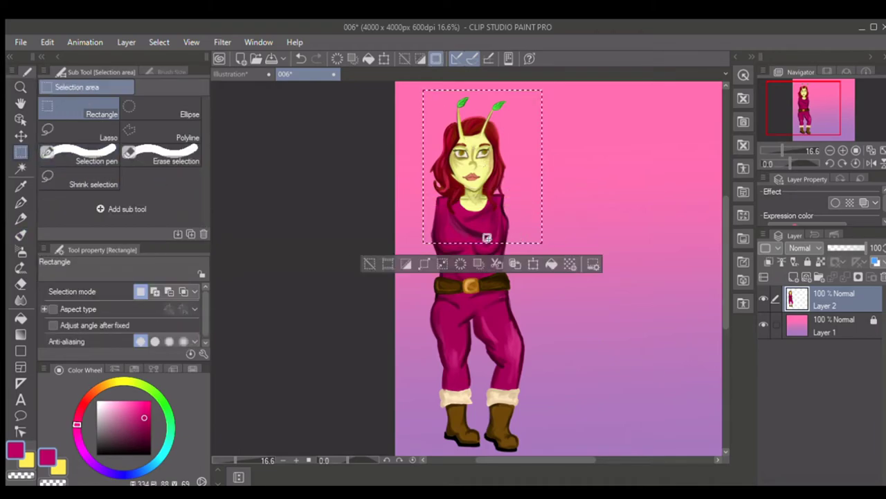
click(98, 97)
click(47, 43)
click(110, 127)
click(312, 234)
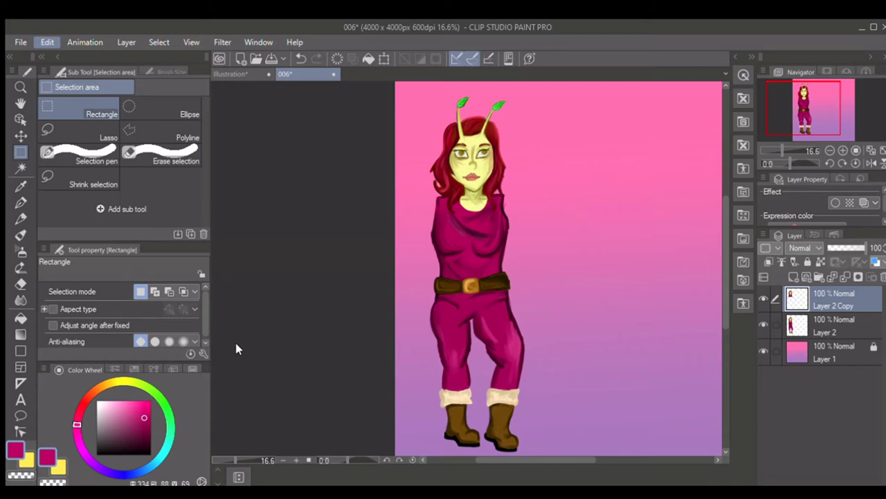
Enlarge the pasted head-and-torso copy and place it as a large bust to the right of the full-body figure.
click(468, 337)
click(440, 260)
drag(575, 459, 612, 461)
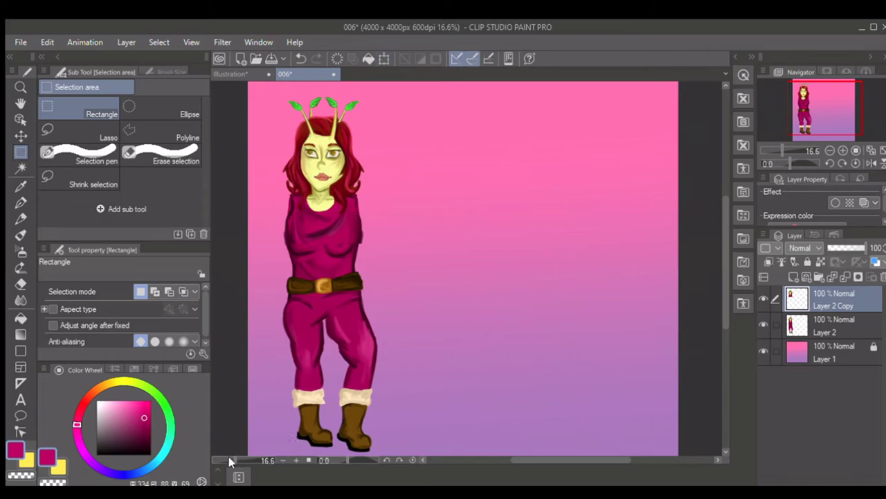
drag(230, 458, 227, 458)
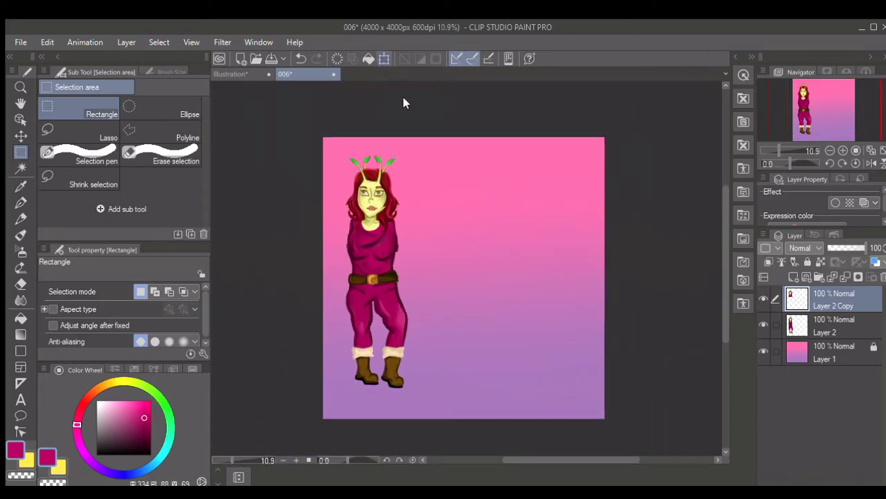
drag(403, 249, 536, 394)
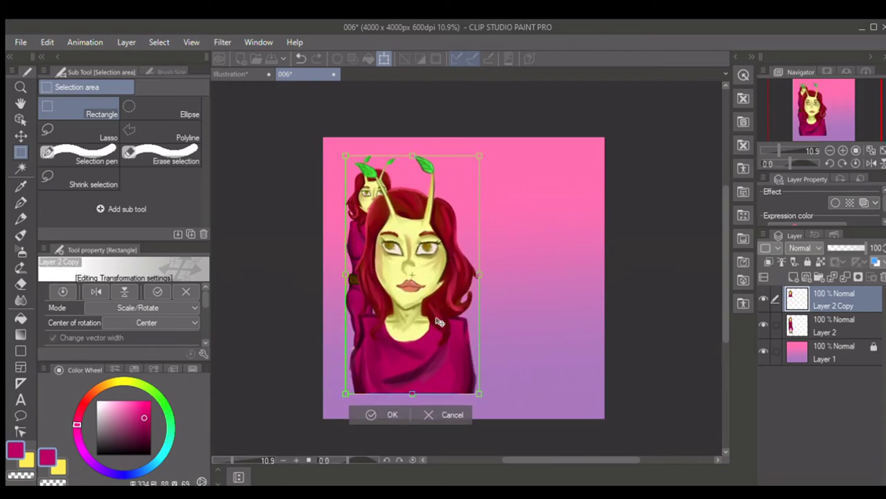
drag(438, 322, 552, 305)
drag(591, 384, 571, 359)
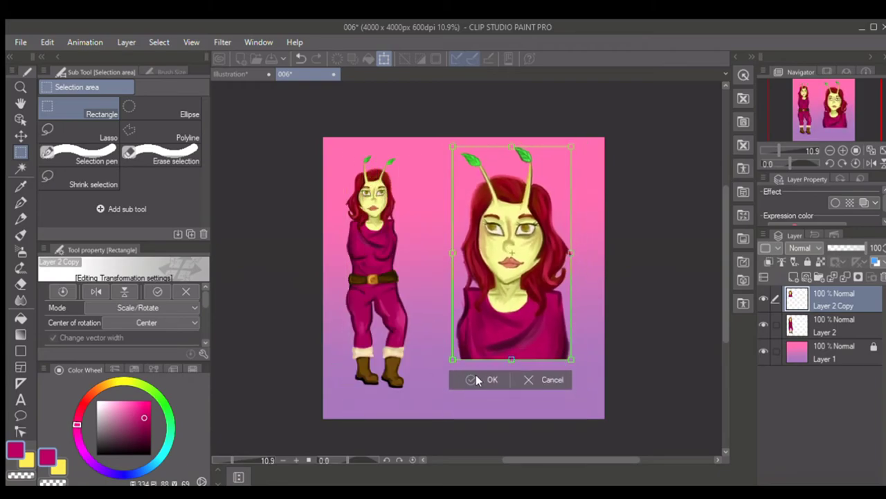
key(Return)
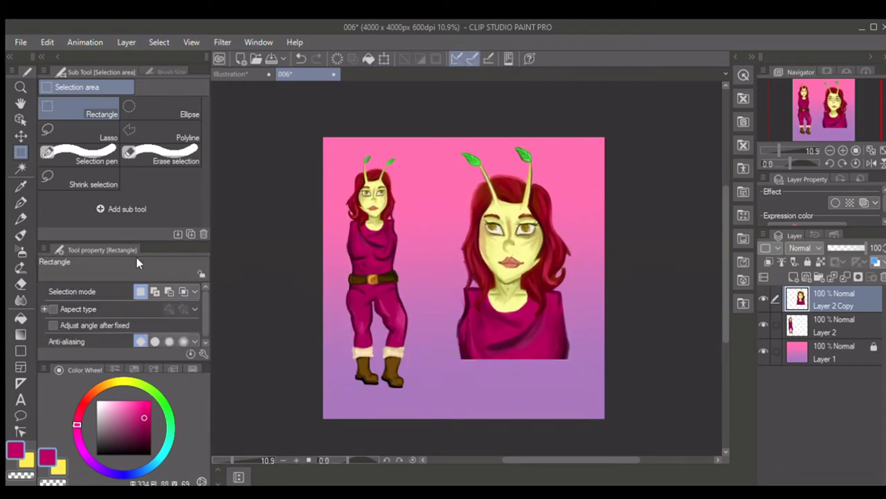
Sample the pale yellow skin colour from the bust's neckline and outline the left-hand shoulder and outer arm at brush size 60.
click(20, 203)
scroll(546, 321, up, 3)
click(495, 292)
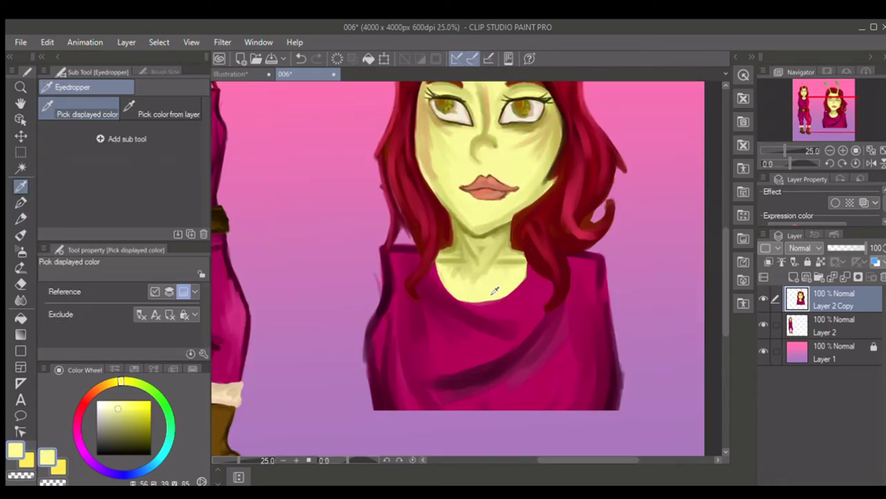
key(b)
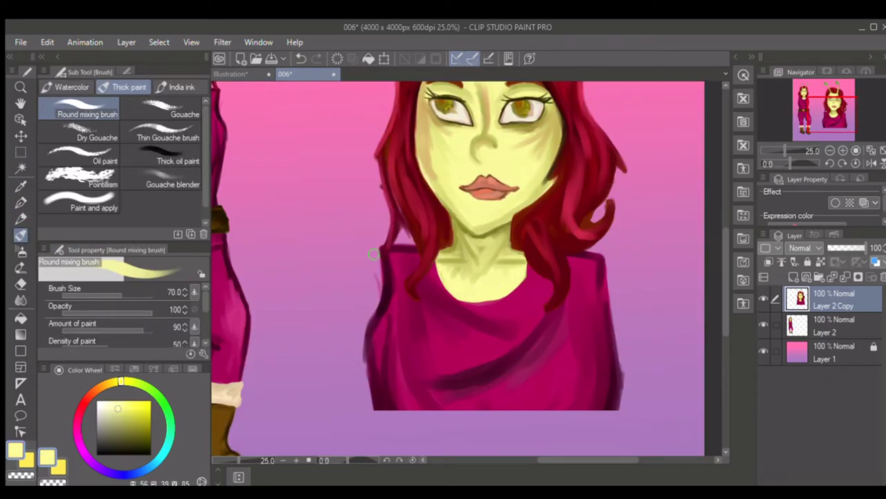
drag(377, 251, 322, 290)
key(ctrl+z)
key(bracketleft)
mouse_move(377, 248)
mouse_down()
mouse_move(327, 284)
mouse_move(374, 250)
mouse_up()
key(ctrl+z)
drag(329, 288, 325, 367)
drag(326, 312, 320, 381)
drag(325, 344, 318, 386)
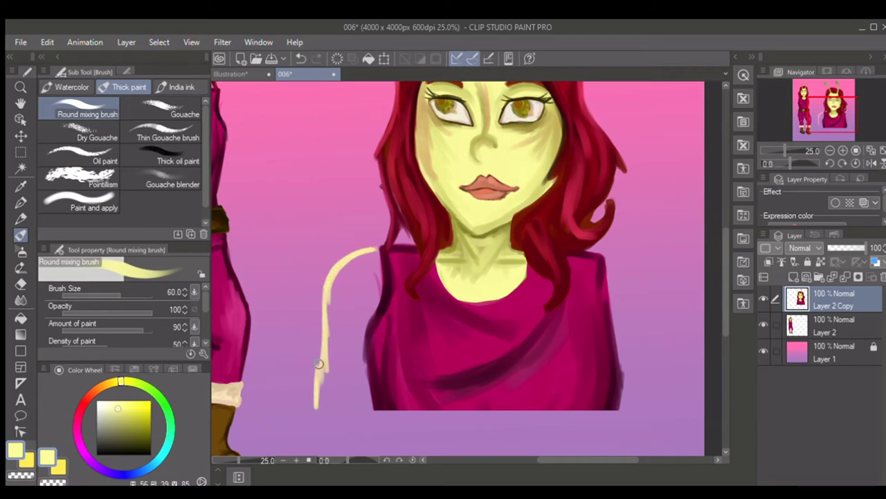
Close the outline of the bust's left-hand arm along the top and fill it with pale yellow at brush size 80.
mouse_move(376, 250)
mouse_down()
mouse_move(379, 291)
mouse_move(360, 364)
mouse_move(369, 410)
mouse_move(356, 364)
mouse_move(350, 381)
mouse_move(326, 392)
mouse_move(333, 313)
mouse_move(339, 363)
mouse_move(352, 372)
mouse_up()
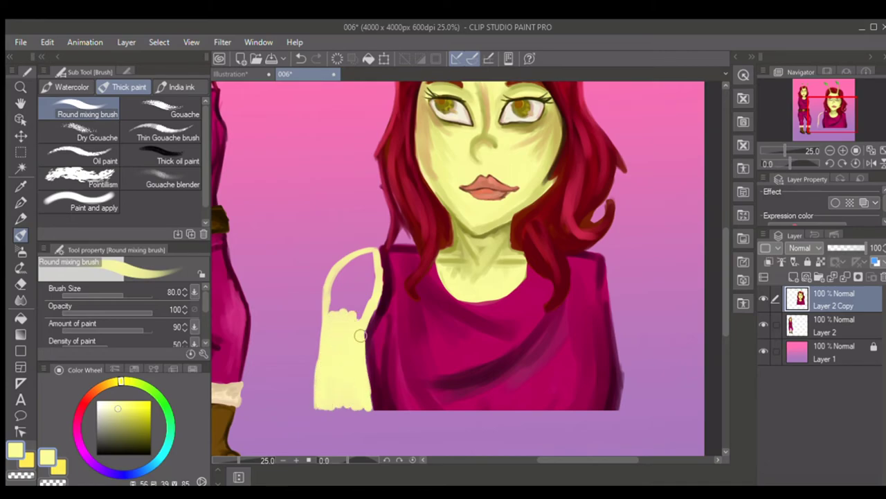
drag(379, 254, 331, 300)
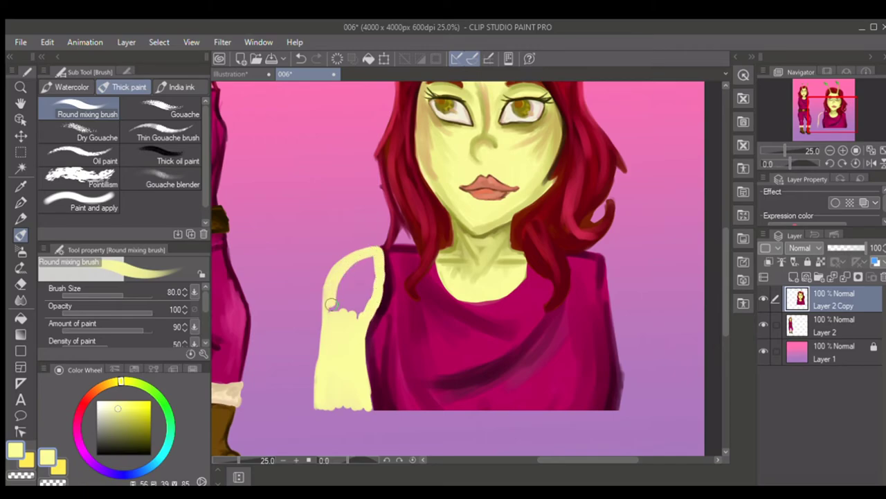
drag(369, 258, 332, 327)
mouse_move(343, 273)
mouse_down()
mouse_move(351, 259)
mouse_move(372, 256)
mouse_move(349, 339)
mouse_up()
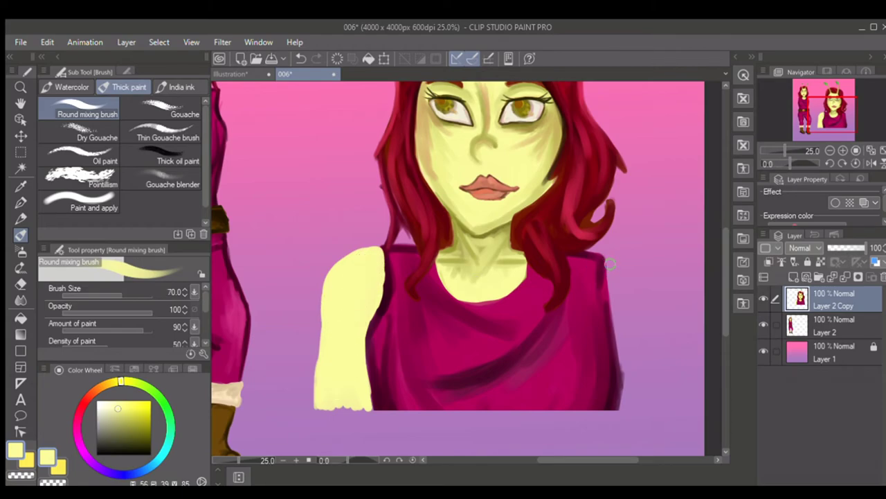
Paint the bust's right-hand shoulder and upper arm in the same pale yellow at brush sizes 70 to 100.
mouse_move(618, 259)
mouse_down()
mouse_move(650, 262)
mouse_move(674, 379)
mouse_up()
mouse_move(618, 295)
mouse_down()
mouse_move(627, 396)
mouse_move(659, 396)
mouse_move(644, 401)
mouse_move(666, 371)
mouse_move(665, 305)
mouse_move(632, 262)
mouse_move(660, 276)
mouse_move(612, 261)
mouse_move(622, 291)
mouse_move(663, 339)
mouse_up()
drag(665, 287, 667, 343)
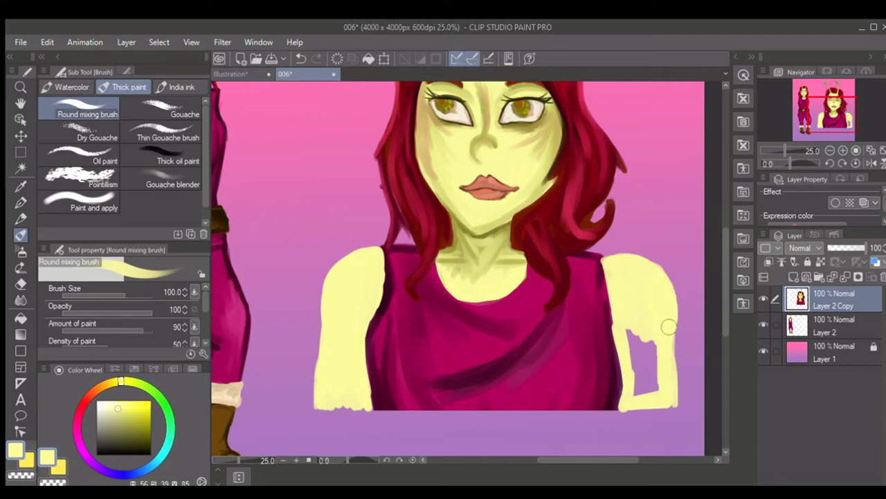
mouse_move(671, 401)
mouse_down()
mouse_move(637, 353)
mouse_move(631, 325)
mouse_move(649, 334)
mouse_up()
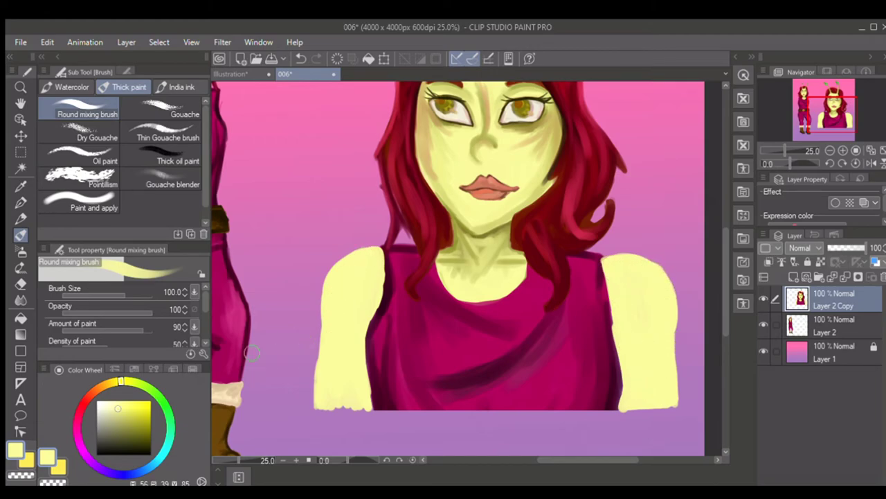
Choose an olive shadow colour and shade the edges and muscle forms of both of the bust's arms.
click(134, 427)
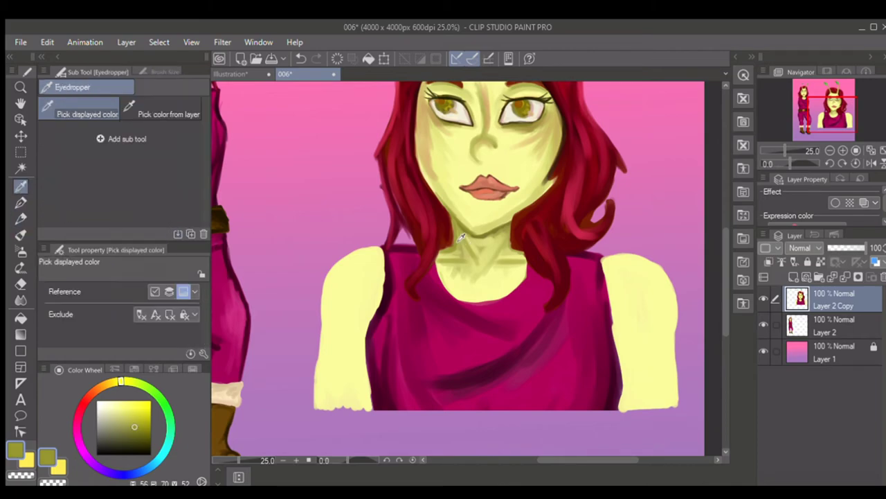
click(21, 235)
mouse_move(376, 257)
mouse_down()
mouse_move(336, 303)
mouse_move(355, 259)
mouse_move(372, 257)
mouse_move(330, 295)
mouse_move(327, 320)
mouse_move(328, 295)
mouse_move(320, 398)
mouse_up()
key(bracketleft)
key(bracketleft)
drag(326, 320, 320, 412)
mouse_move(647, 275)
mouse_down()
mouse_move(667, 284)
mouse_move(632, 256)
mouse_move(670, 296)
mouse_move(673, 326)
mouse_move(673, 295)
mouse_move(668, 382)
mouse_move(673, 364)
mouse_move(669, 344)
mouse_move(616, 309)
mouse_move(610, 296)
mouse_move(630, 401)
mouse_up()
mouse_move(622, 266)
mouse_down()
mouse_move(667, 305)
mouse_move(663, 284)
mouse_move(658, 367)
mouse_up()
key(bracketright)
key(bracketright)
mouse_move(379, 259)
mouse_down()
mouse_move(353, 339)
mouse_move(367, 390)
mouse_move(339, 361)
mouse_move(331, 356)
mouse_move(320, 389)
mouse_up()
mouse_move(626, 337)
mouse_down()
mouse_move(625, 401)
mouse_move(658, 404)
mouse_move(668, 339)
mouse_move(645, 378)
mouse_move(644, 371)
mouse_move(666, 319)
mouse_move(636, 270)
mouse_move(611, 269)
mouse_move(638, 269)
mouse_move(669, 294)
mouse_move(660, 334)
mouse_move(614, 274)
mouse_move(661, 293)
mouse_up()
mouse_move(371, 269)
mouse_down()
mouse_move(341, 329)
mouse_move(348, 338)
mouse_up()
Define the outer contours of both shoulders and arms with finer olive strokes at brush size 50.
key(bracketleft)
key(bracketleft)
key(bracketleft)
key(bracketleft)
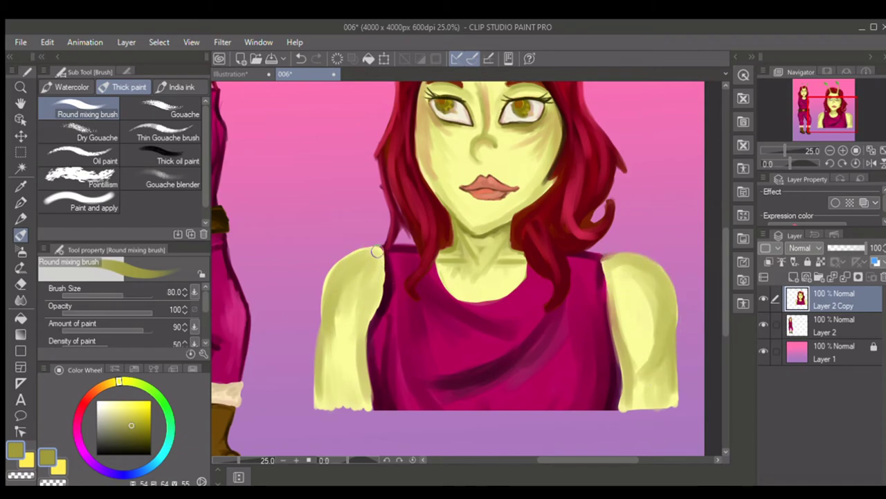
mouse_move(379, 248)
mouse_down()
mouse_move(325, 295)
mouse_move(363, 248)
mouse_move(377, 248)
mouse_move(326, 289)
mouse_move(343, 258)
mouse_move(325, 316)
mouse_move(339, 262)
mouse_move(325, 309)
mouse_move(334, 272)
mouse_up()
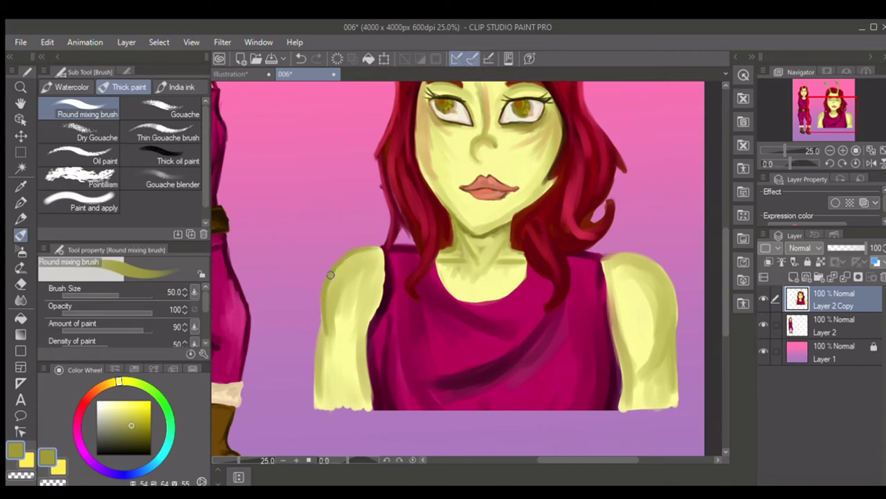
mouse_move(603, 261)
mouse_down()
mouse_move(652, 258)
mouse_move(628, 254)
mouse_move(674, 287)
mouse_move(657, 266)
mouse_move(672, 328)
mouse_move(664, 275)
mouse_move(647, 258)
mouse_move(618, 258)
mouse_move(678, 317)
mouse_move(675, 401)
mouse_up()
drag(324, 317, 316, 408)
Choose a saturated pink and blend a soft blush into both arms and the skin above the neckline at brush size 200.
key(bracketright)
key(bracketright)
key(bracketright)
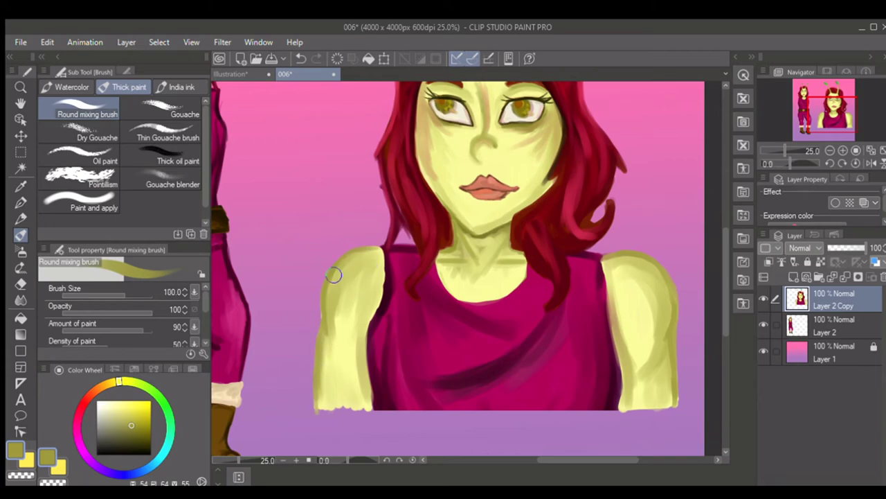
key(i)
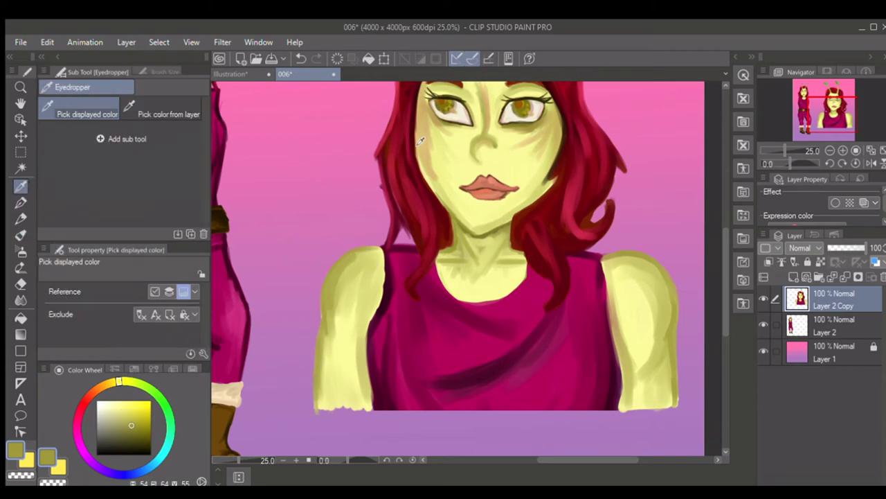
click(419, 141)
key(b)
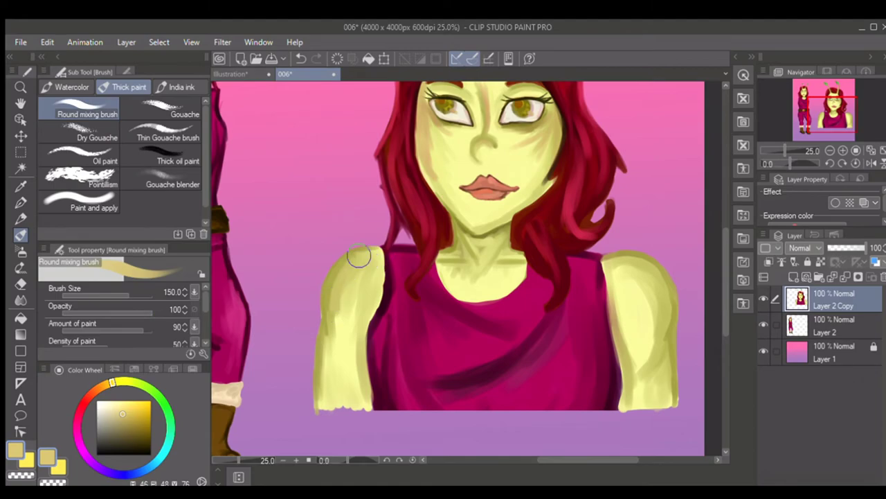
click(77, 420)
click(138, 407)
key(bracketright)
key(bracketright)
mouse_move(365, 259)
mouse_down()
mouse_move(335, 295)
mouse_move(350, 268)
mouse_move(326, 378)
mouse_up()
mouse_move(607, 262)
mouse_down()
mouse_move(648, 279)
mouse_move(660, 307)
mouse_move(656, 359)
mouse_up()
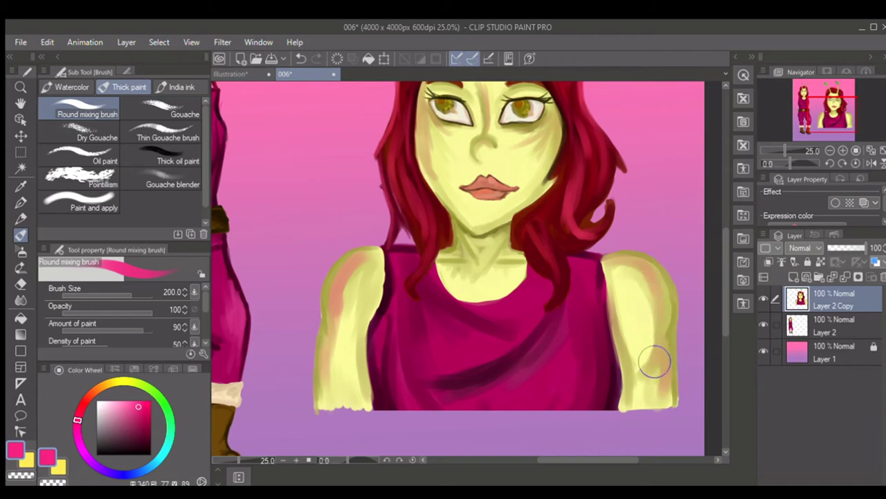
drag(625, 262, 619, 265)
drag(368, 271, 363, 322)
drag(456, 291, 502, 291)
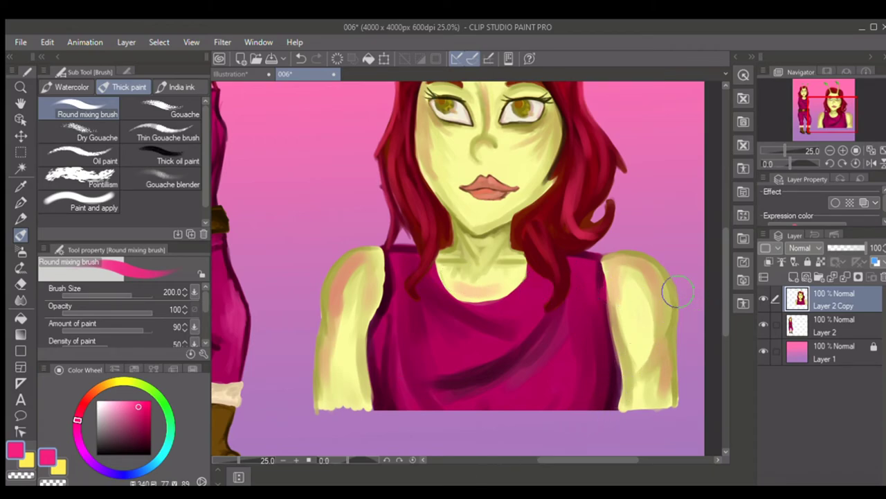
Choose a very dark maroon and darken the outer edges of both of the bust's arms at brush size 60.
drag(594, 460, 567, 465)
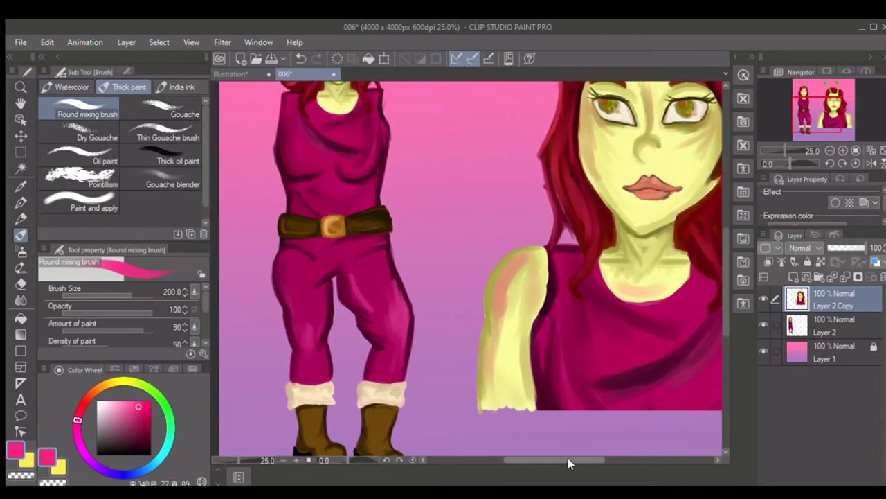
drag(725, 320, 721, 295)
mouse_move(589, 460)
mouse_down()
mouse_move(602, 462)
mouse_move(594, 477)
mouse_up()
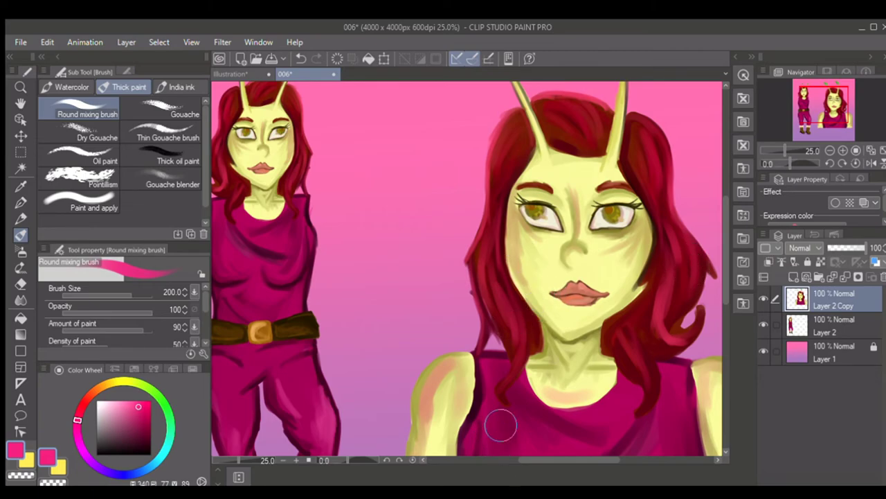
scroll(505, 388, down, 5)
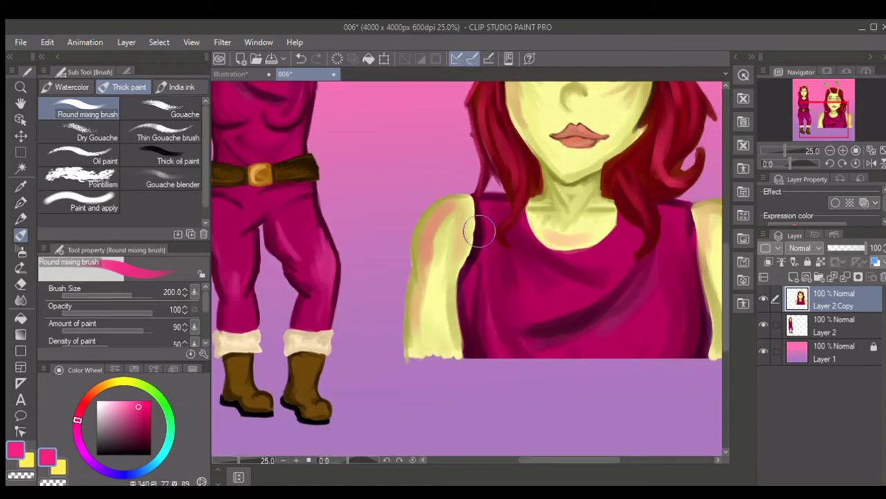
key(bracketleft)
key(bracketleft)
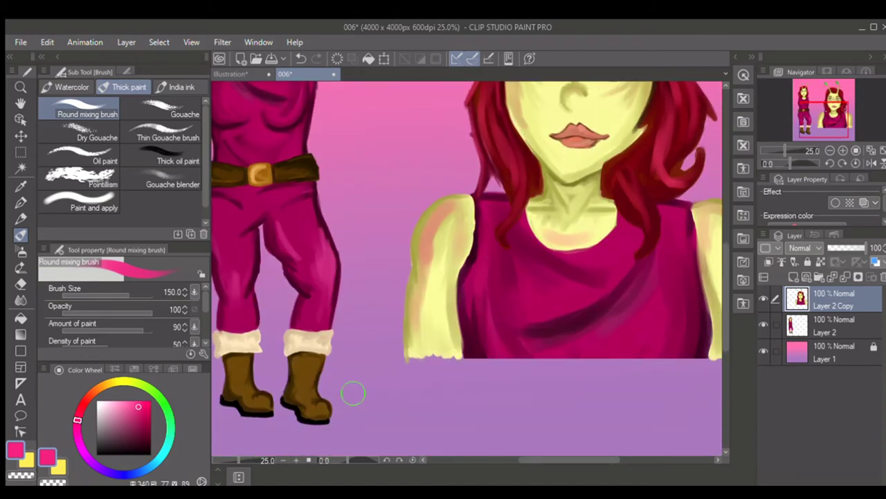
click(145, 441)
key(bracketleft)
key(bracketleft)
key(bracketleft)
key(bracketleft)
key(bracketleft)
mouse_move(469, 197)
mouse_down()
mouse_move(416, 234)
mouse_move(433, 207)
mouse_move(443, 201)
mouse_move(414, 252)
mouse_move(414, 232)
mouse_move(406, 354)
mouse_up()
drag(568, 459, 592, 459)
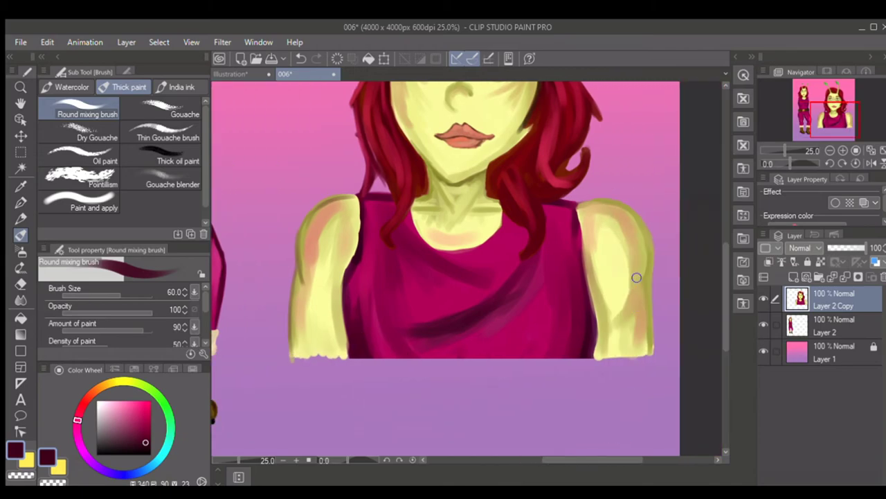
drag(645, 227, 651, 341)
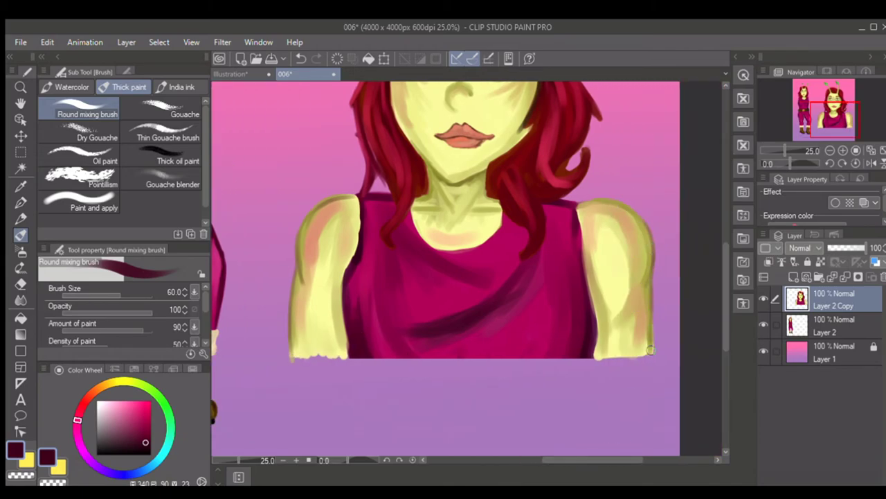
Activate Layer 2 and sample the pale yellow skin colour from the full-body figure's neckline for the Round mixing brush.
drag(608, 457, 574, 459)
drag(727, 321, 723, 257)
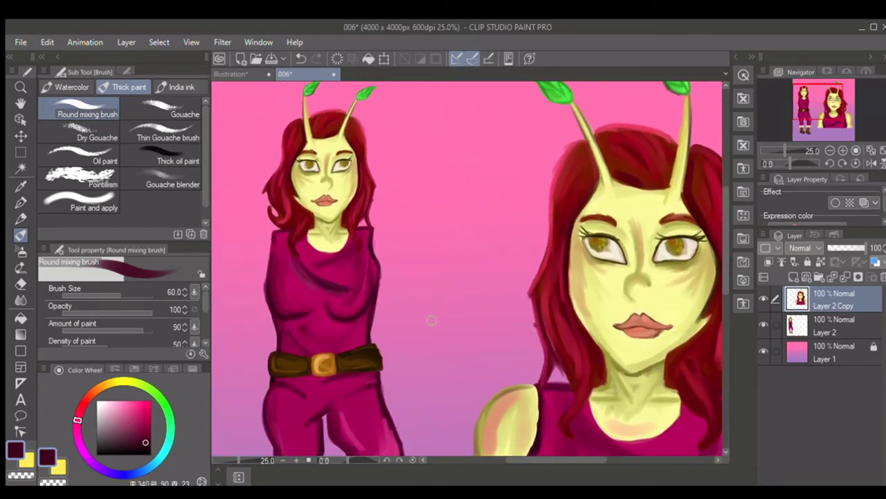
mouse_move(553, 457)
mouse_down()
mouse_move(540, 467)
mouse_move(543, 460)
mouse_up()
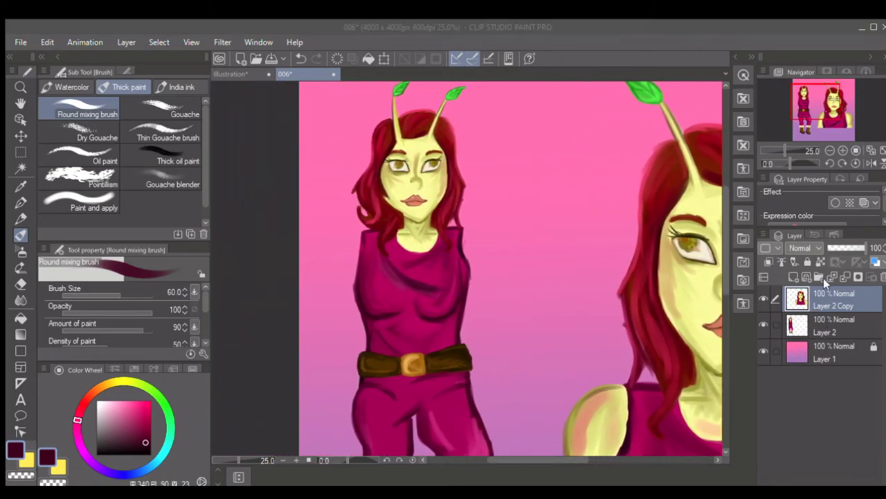
click(822, 336)
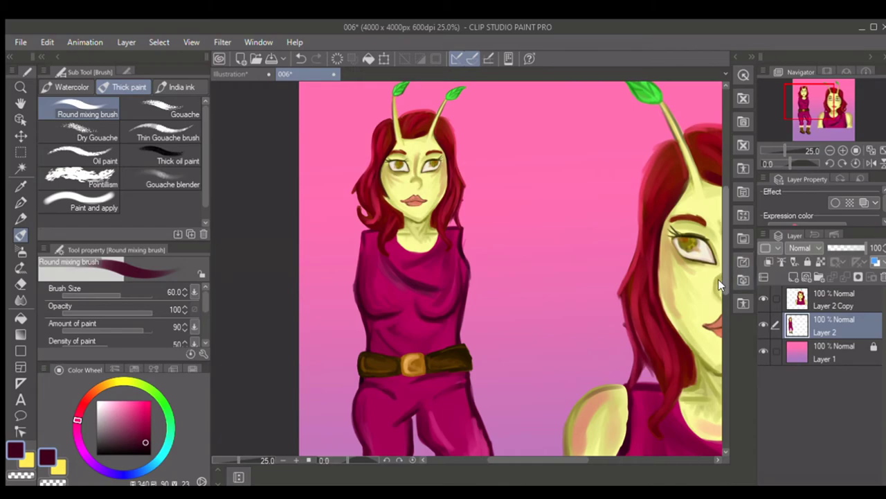
scroll(719, 278, down, 3)
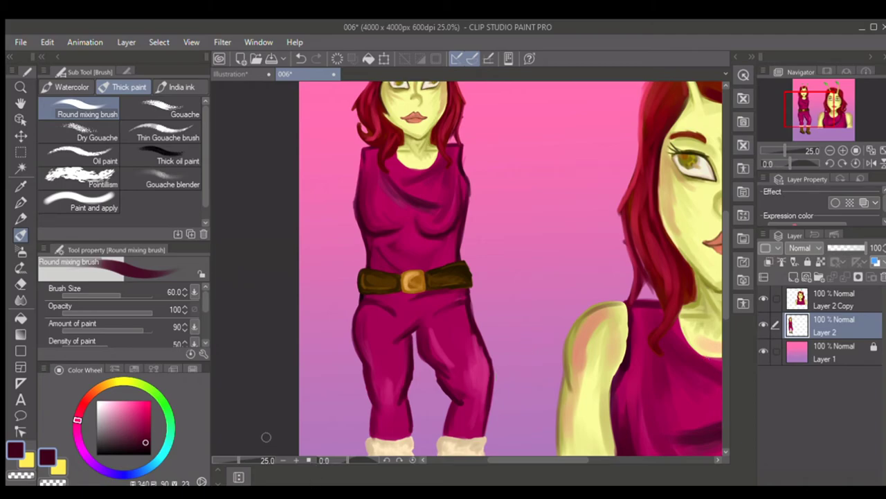
click(20, 185)
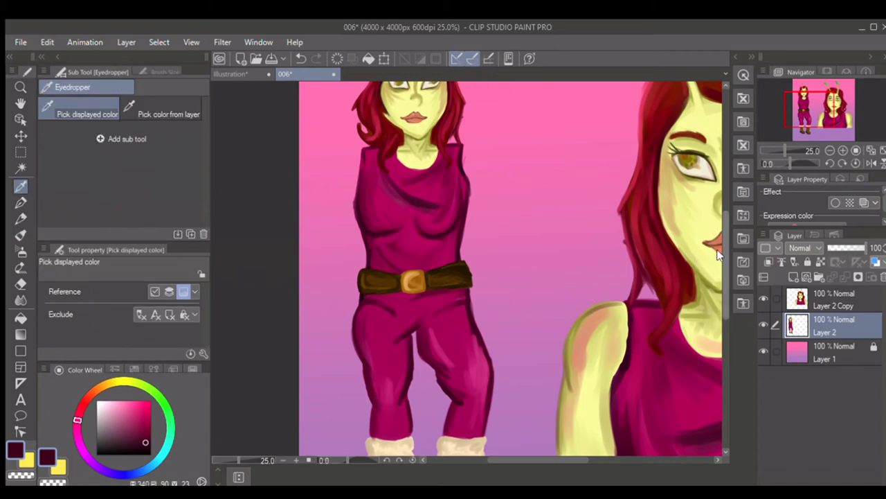
drag(724, 251, 722, 237)
scroll(413, 188, up, 1)
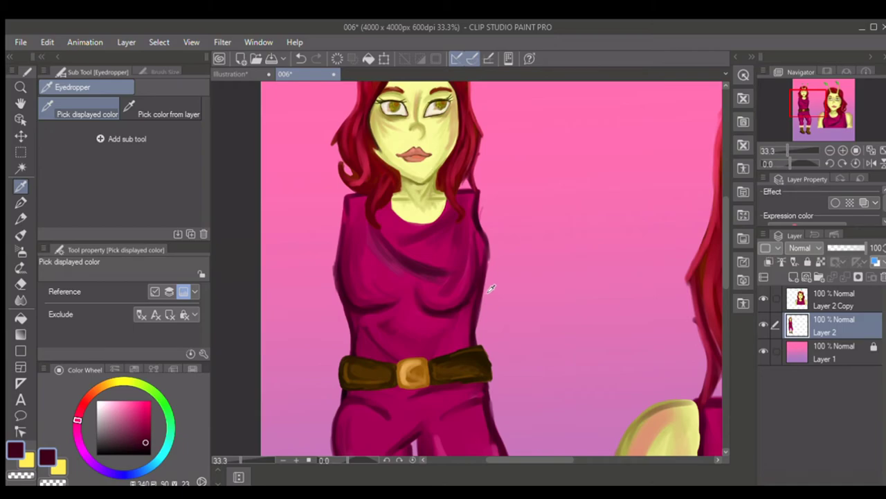
click(415, 325)
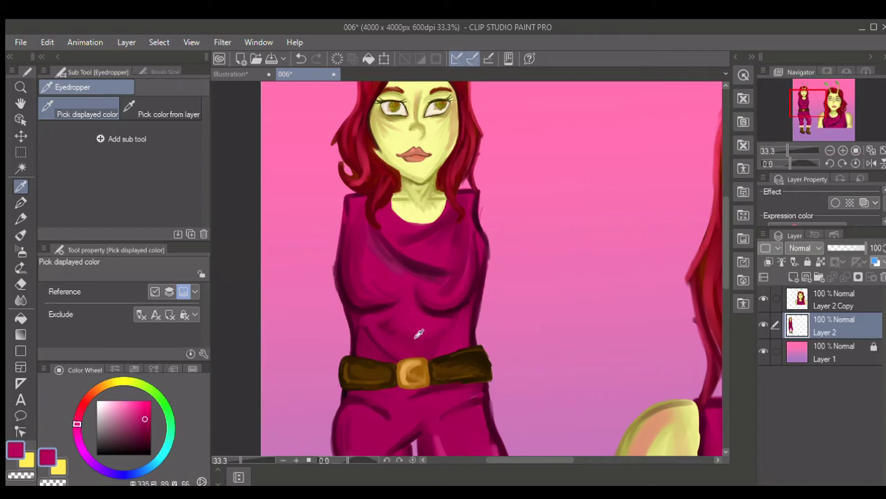
click(413, 213)
click(21, 234)
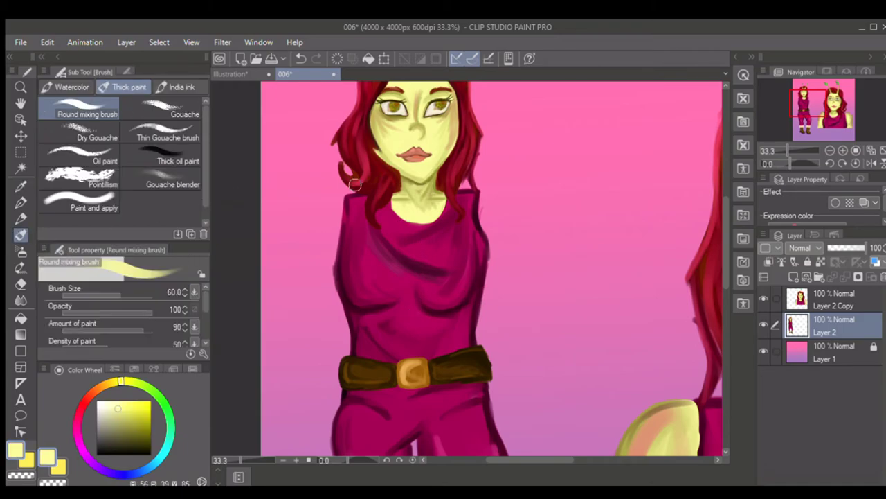
Sketch the full-body figure's left-hand arm in pale yellow from shoulder to fingertips, including the elbow curve, at brush sizes 17 and 20.
scroll(403, 209, up, 1)
drag(532, 459, 526, 459)
drag(726, 240, 725, 246)
key(bracketleft)
key(bracketleft)
key(bracketleft)
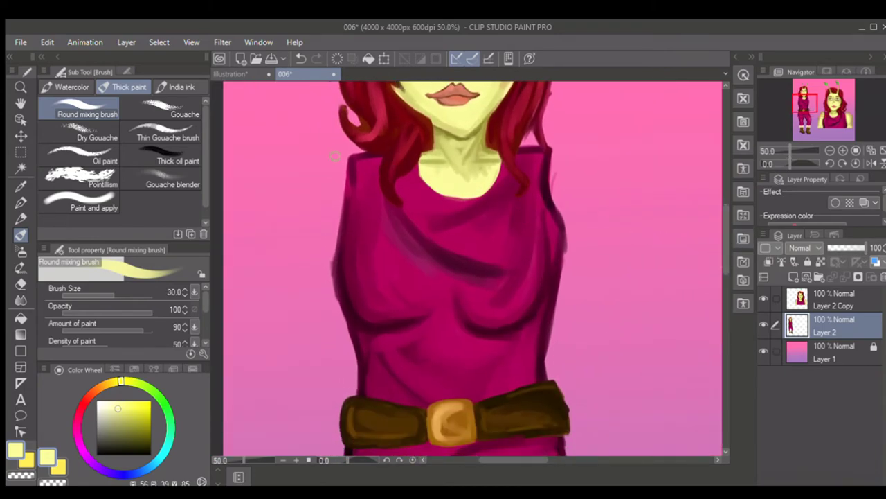
key(bracketleft)
scroll(720, 209, down, 5)
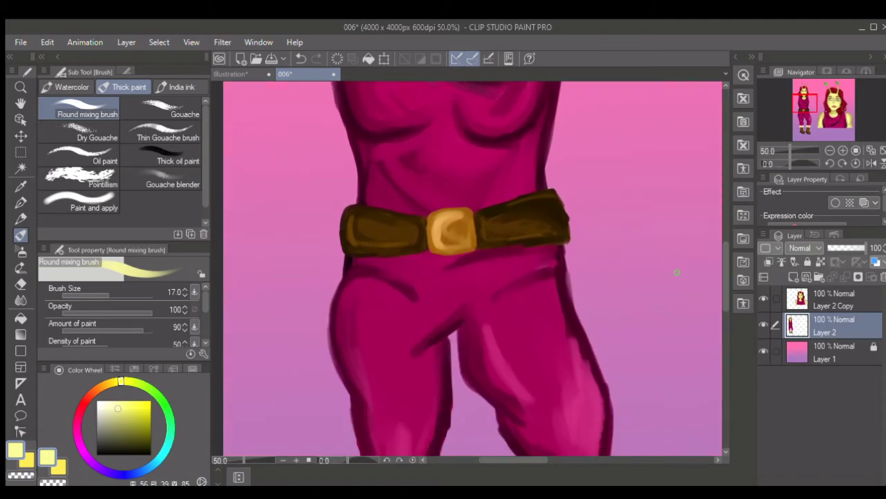
click(20, 187)
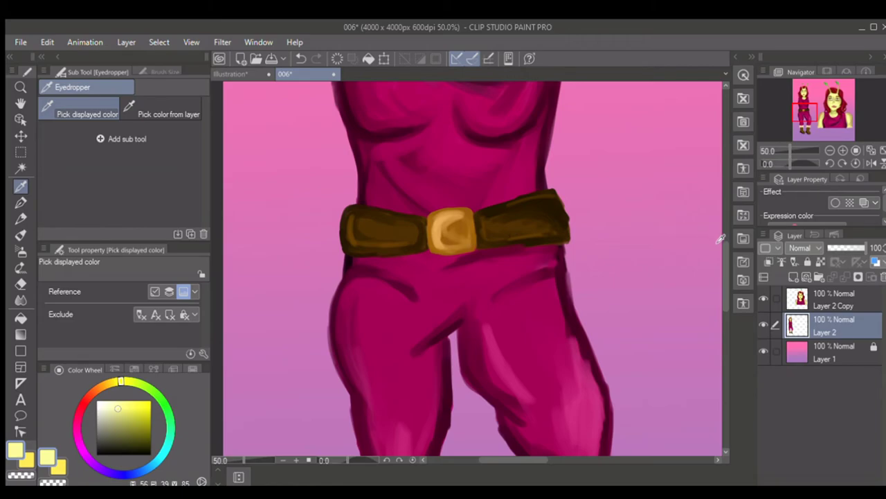
scroll(719, 244, up, 4)
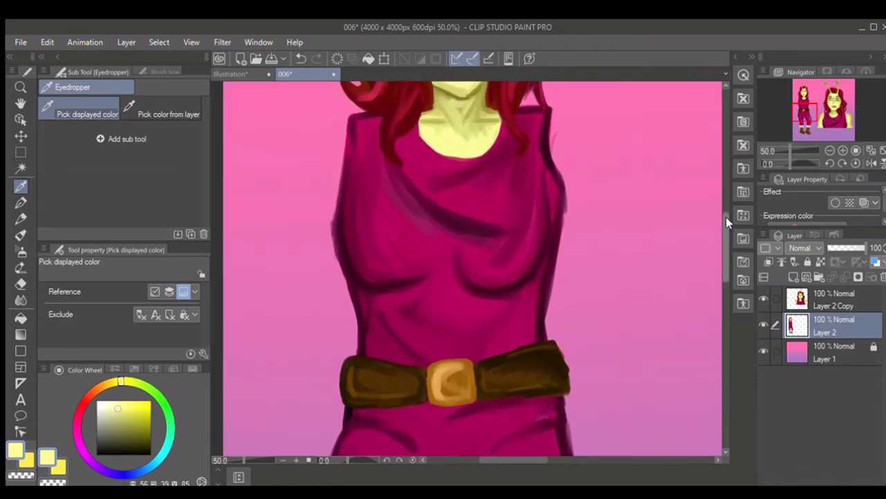
click(21, 234)
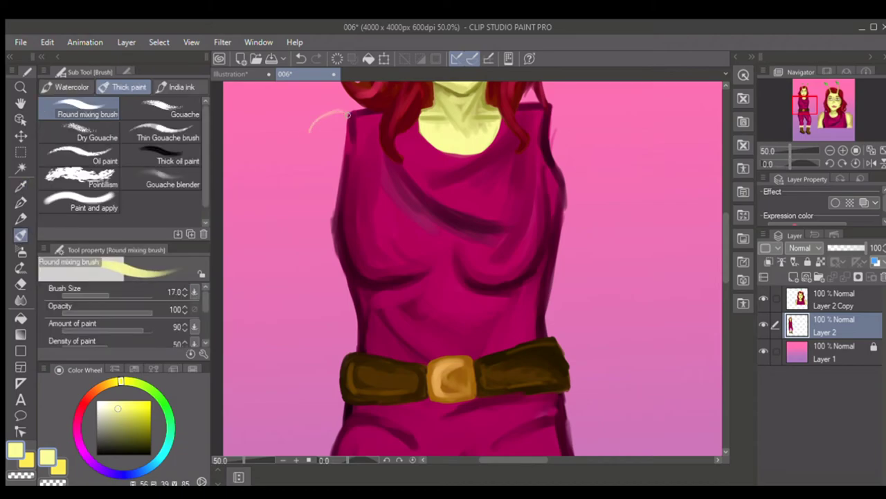
key(bracketright)
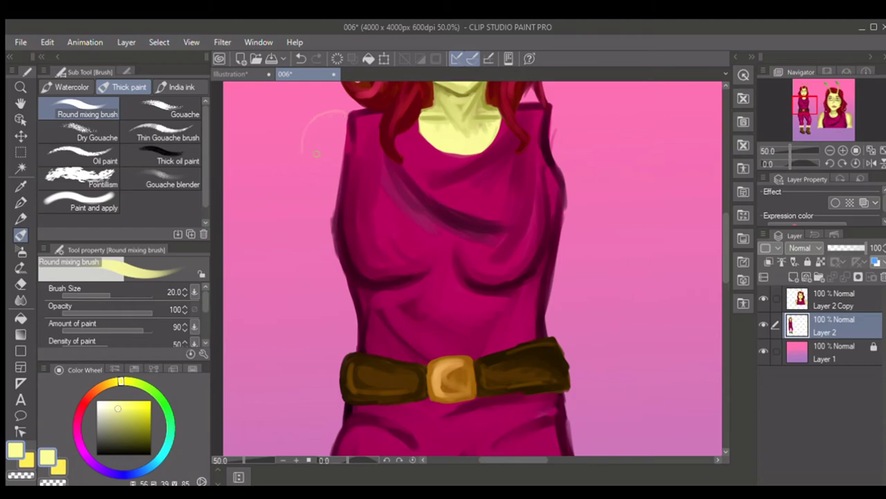
drag(299, 199, 313, 318)
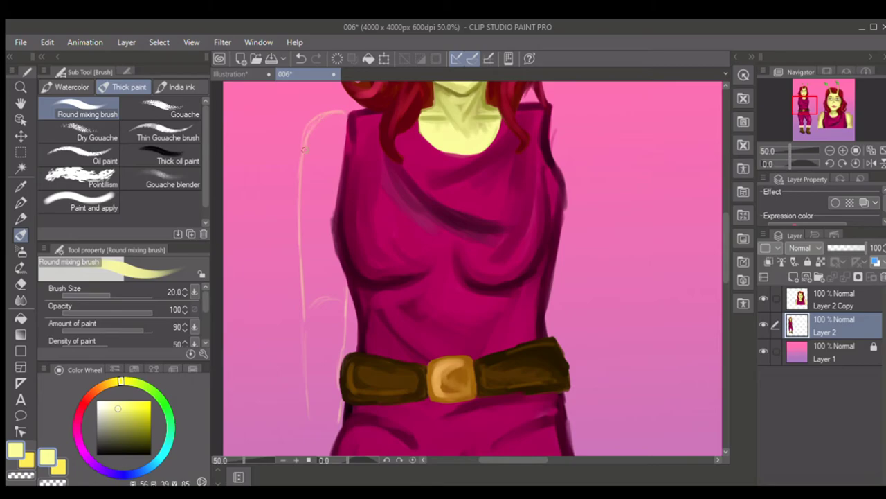
scroll(724, 229, down, 3)
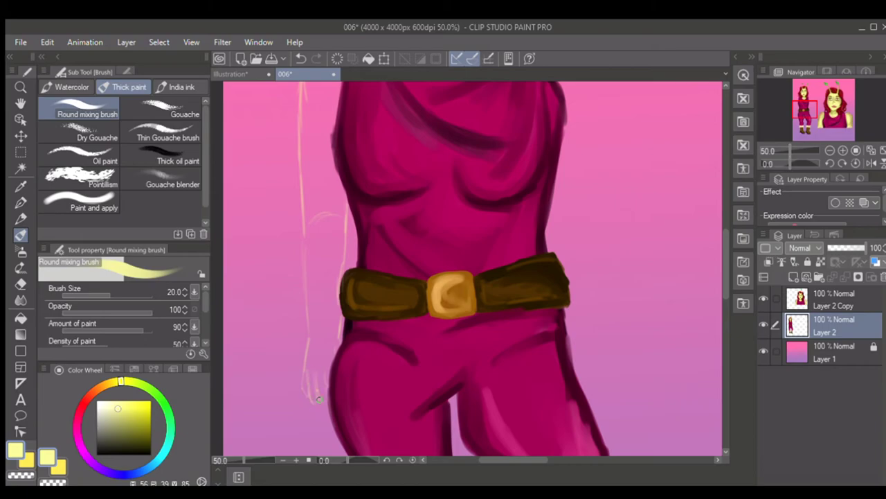
Touch up the full-body figure's neck beside the hair in pale yellow at brush size 17.
scroll(723, 272, up, 3)
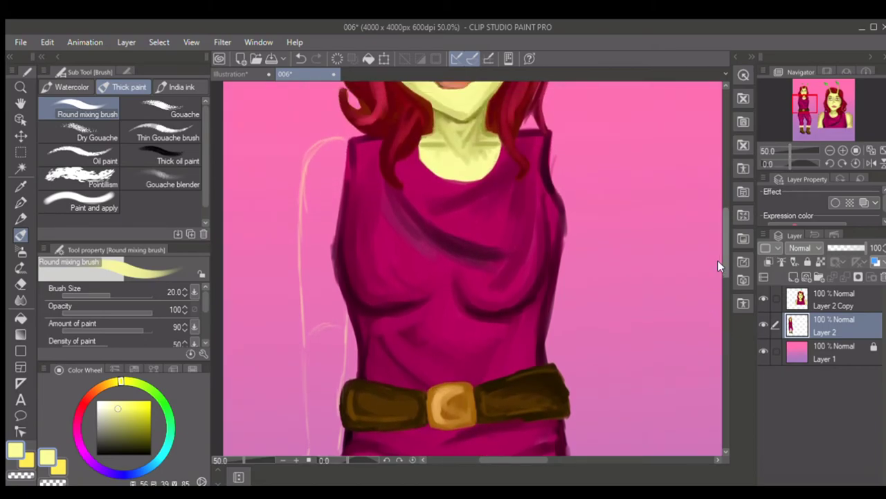
drag(725, 261, 725, 235)
scroll(470, 221, up, 2)
drag(253, 459, 247, 460)
key(bracketright)
key(bracketright)
mouse_move(353, 255)
mouse_down()
mouse_move(380, 271)
mouse_move(357, 257)
mouse_move(363, 265)
mouse_up()
key(bracketleft)
key(bracketleft)
key(bracketleft)
drag(378, 314, 367, 330)
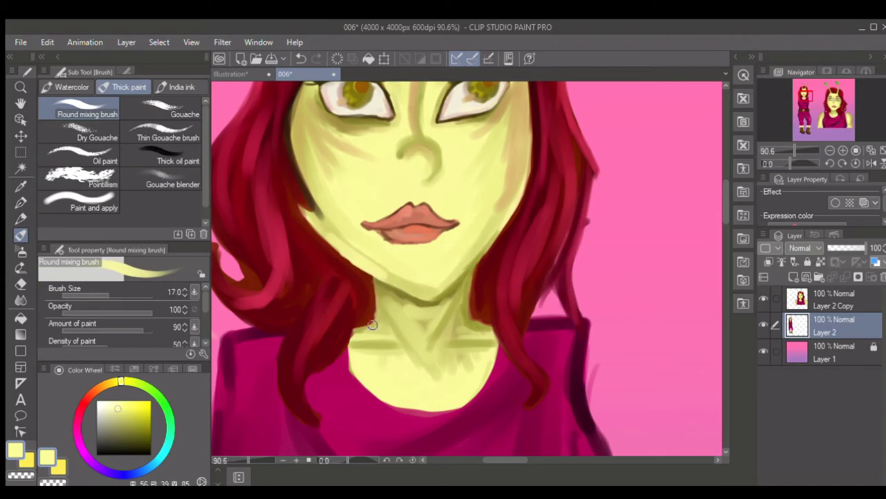
Choose an olive colour and shade both sides of the full-body figure's neck next to the hair.
click(136, 433)
key(bracketright)
mouse_move(376, 280)
mouse_down()
mouse_move(377, 316)
mouse_move(349, 338)
mouse_up()
drag(467, 315, 494, 338)
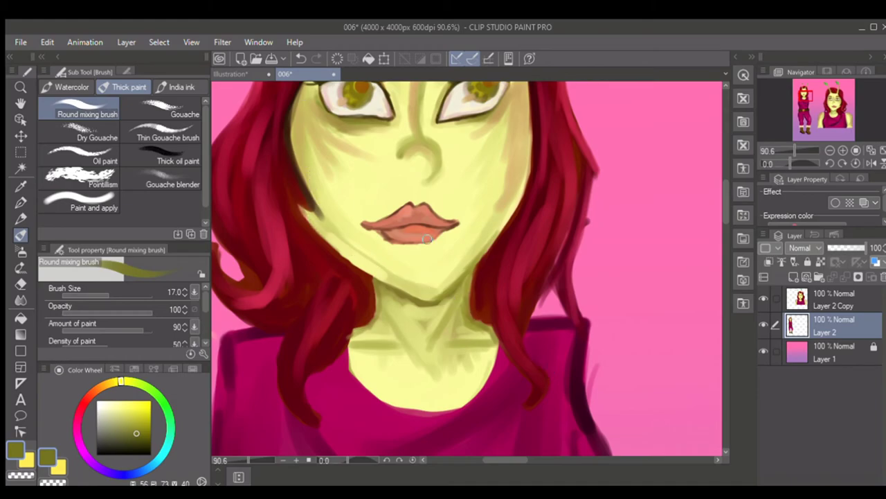
Resample the pale yellow skin colour and sketch the full-body figure's right-hand shoulder and upper arm at brush size 20.
click(246, 460)
key(i)
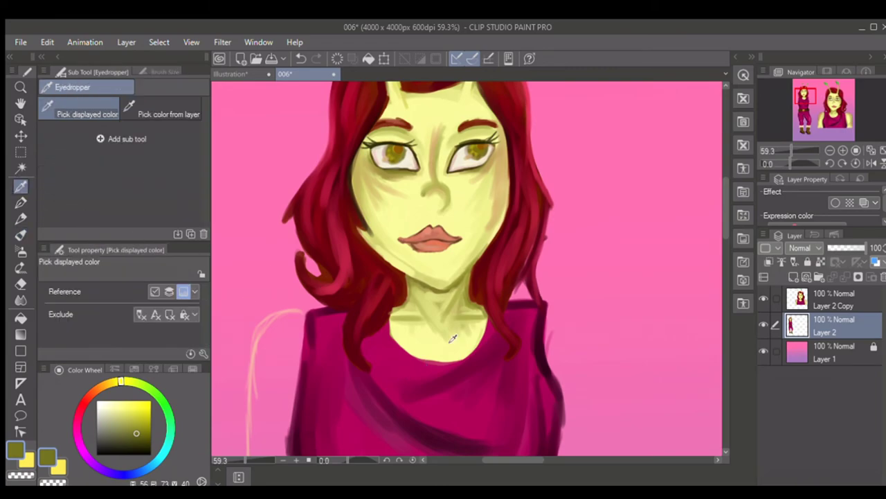
click(410, 337)
click(21, 234)
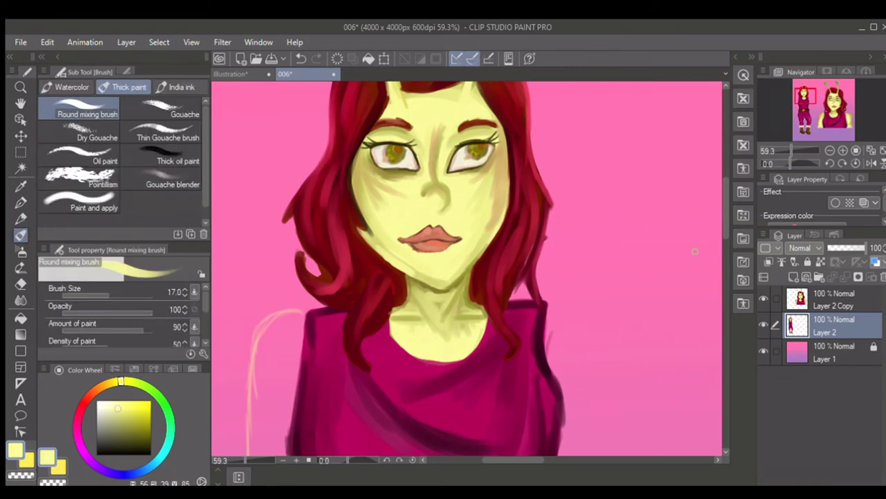
drag(723, 228, 721, 217)
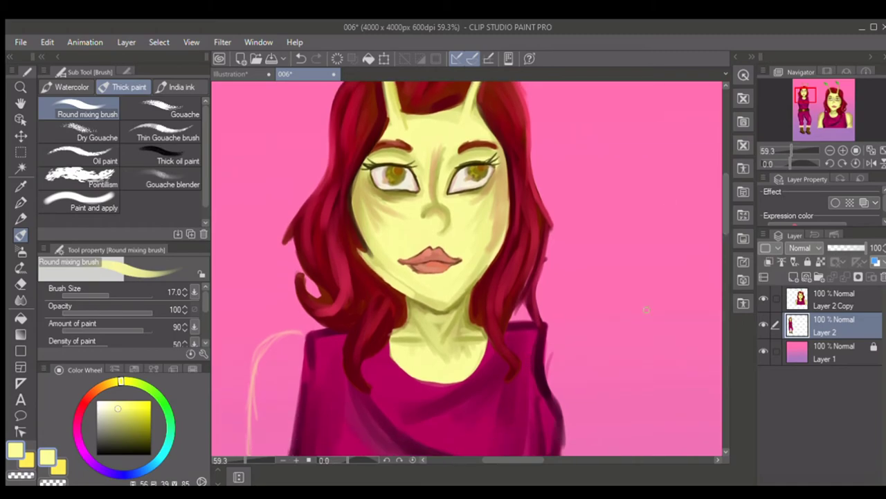
drag(720, 227, 720, 255)
key(bracketright)
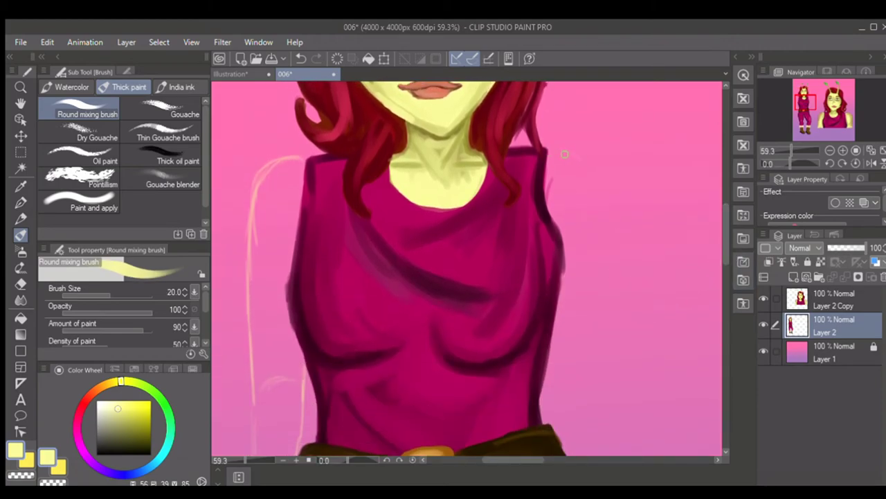
drag(606, 219, 609, 281)
drag(546, 462, 512, 460)
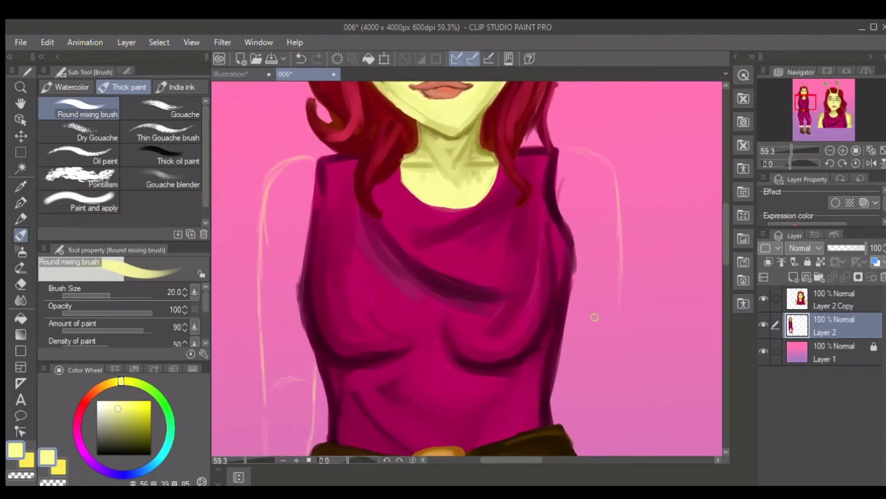
drag(618, 342, 615, 370)
Continue the pale yellow sketch with the right-hand elbow, forearm, wrist and fingers beside the hip.
scroll(719, 268, down, 4)
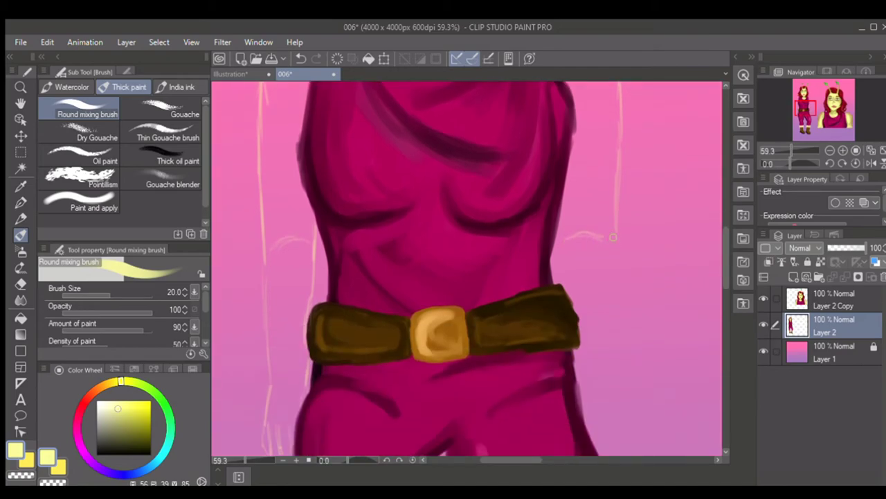
drag(613, 239, 614, 358)
scroll(718, 277, down, 3)
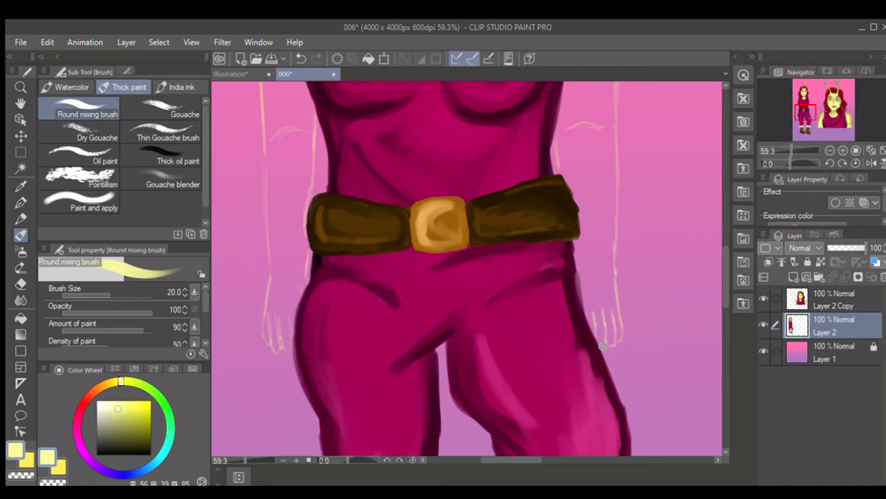
Choose olive and reinforce the right-hand wrist, hand and finger outlines at brush sizes 15 and 12.
click(140, 433)
scroll(642, 308, up, 2)
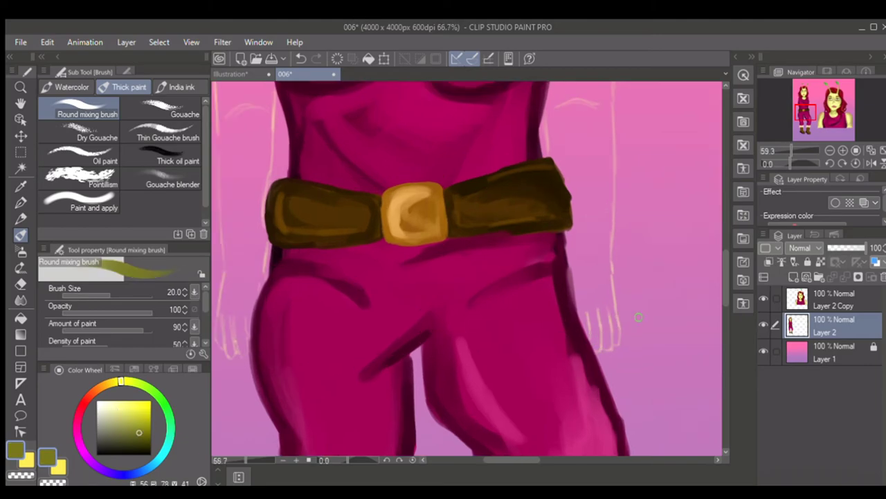
key([)
key([)
drag(599, 160, 594, 227)
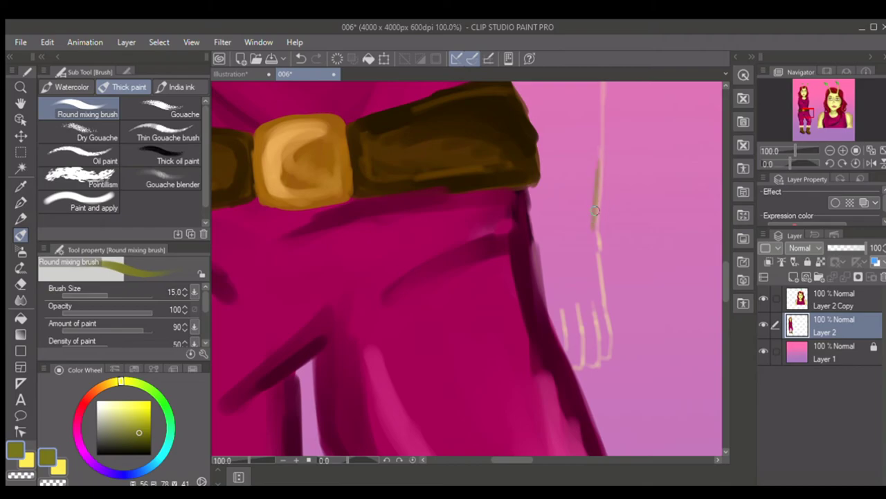
drag(597, 176, 599, 153)
key(bracketleft)
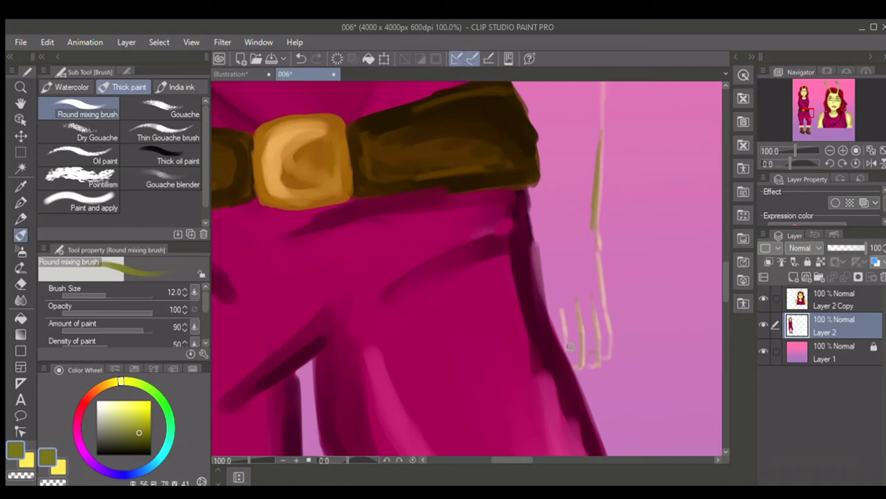
drag(600, 267, 603, 293)
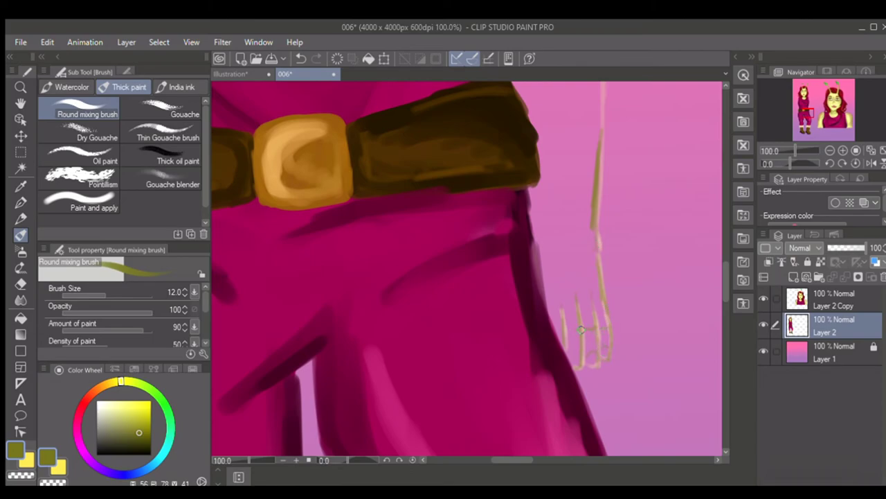
Reinforce the left-hand wrist and finger outlines of the full-body figure in olive at brush size 17.
drag(521, 460, 484, 460)
key(bracketright)
key(bracketright)
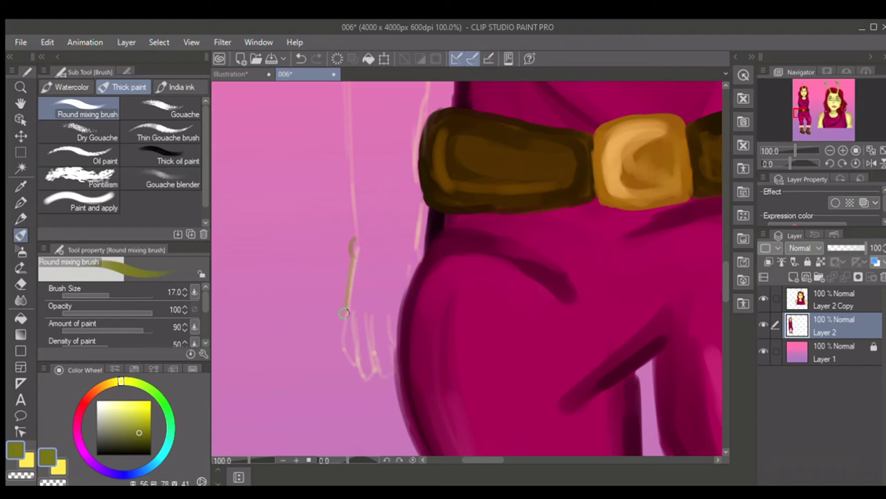
drag(356, 345, 365, 376)
drag(369, 343, 381, 372)
mouse_move(367, 303)
mouse_down()
mouse_move(370, 346)
mouse_move(398, 298)
mouse_move(395, 339)
mouse_up()
Strengthen both edges of the left-hand forearm down to the hand with broader olive strokes.
key(])
drag(421, 257, 418, 104)
key(bracketright)
mouse_move(352, 98)
mouse_down()
mouse_move(359, 268)
mouse_move(348, 346)
mouse_move(353, 357)
mouse_move(360, 302)
mouse_move(363, 358)
mouse_move(370, 333)
mouse_move(388, 368)
mouse_up()
key(bracketleft)
key(bracketleft)
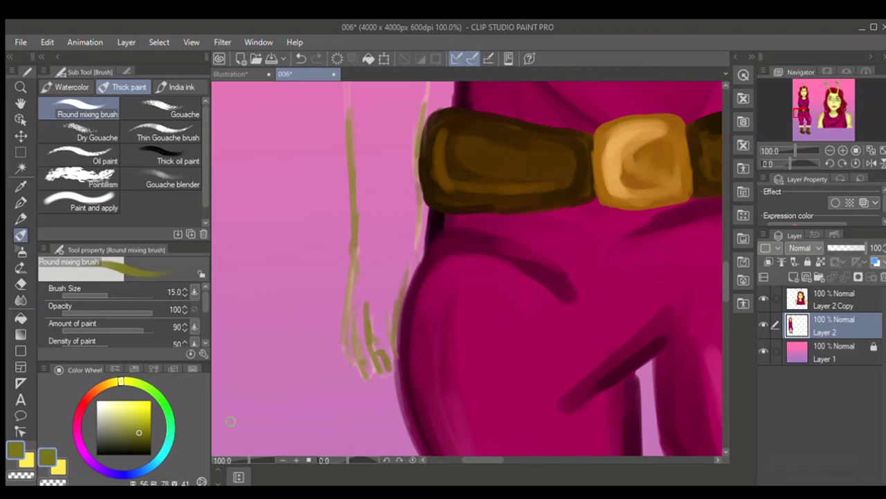
Choose a near-black olive and darken the left-hand forearm, hand and finger outlines at brush sizes 10 to 15.
click(149, 450)
key(bracketleft)
key(bracketleft)
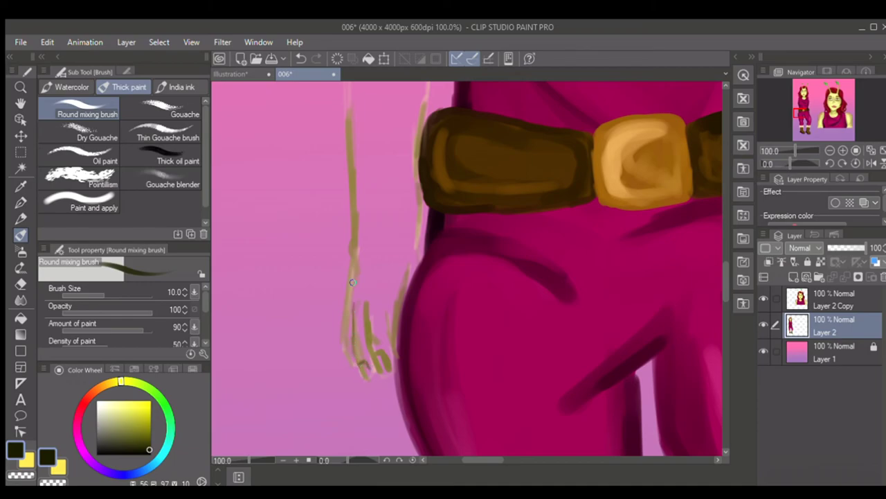
mouse_move(341, 308)
mouse_down()
mouse_move(351, 367)
mouse_move(340, 329)
mouse_up()
key(bracketright)
key(bracketright)
drag(347, 186, 348, 154)
drag(353, 240, 353, 124)
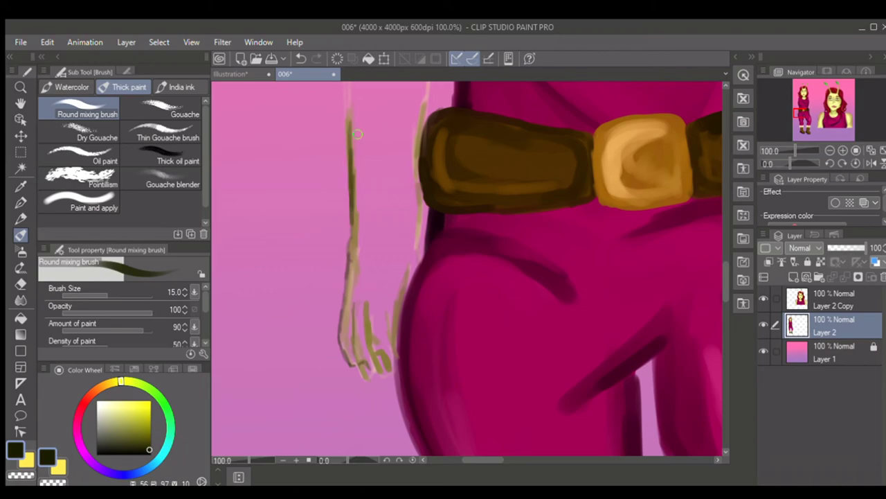
drag(421, 182, 414, 260)
key(bracketleft)
drag(389, 342, 395, 361)
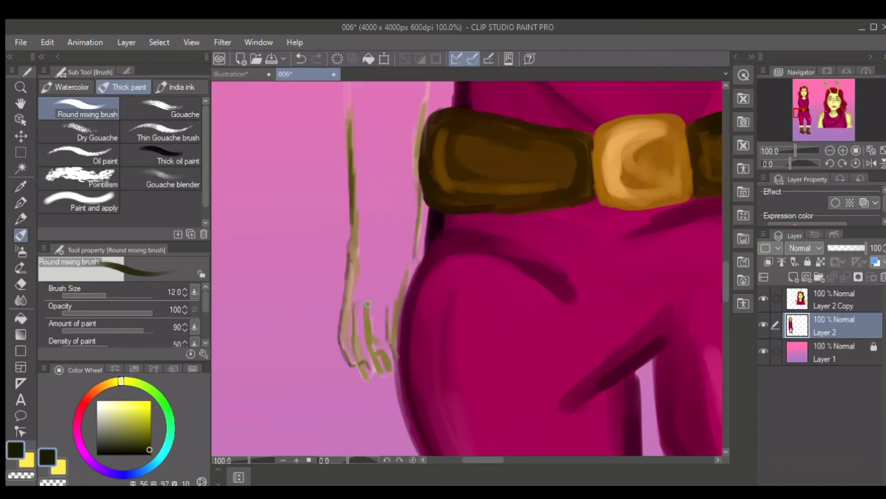
Reinforce the wrist and finger outlines of the right-hand hand in near-black olive at brush size 12.
drag(481, 460, 516, 459)
mouse_move(566, 248)
mouse_down()
mouse_move(579, 337)
mouse_move(578, 351)
mouse_move(560, 303)
mouse_move(548, 367)
mouse_up()
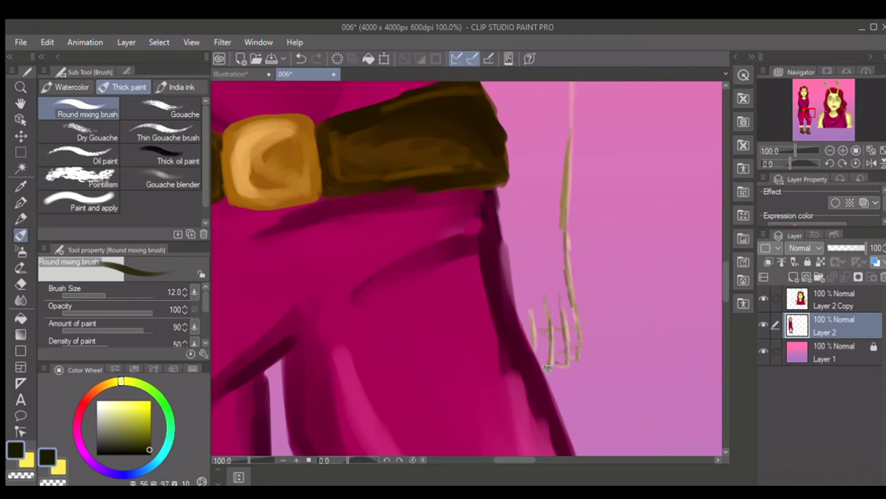
drag(531, 306, 535, 347)
Enlarge the brush and outline the full-body figure's left-hand shoulder curve in dark olive.
drag(515, 459, 489, 460)
drag(726, 271, 726, 210)
key(bracketright)
key(bracketright)
key(bracketright)
key(bracketright)
key(bracketright)
mouse_move(379, 152)
mouse_down()
mouse_move(312, 169)
mouse_move(354, 148)
mouse_move(291, 211)
mouse_up()
drag(352, 146, 291, 236)
drag(308, 170, 291, 237)
Continue the outer edge of the left-hand upper arm downward, redoing the lower part at brush size 20.
drag(296, 194, 289, 282)
drag(289, 230, 294, 316)
mouse_move(290, 255)
mouse_down()
mouse_move(283, 393)
mouse_move(281, 257)
mouse_move(292, 231)
mouse_move(287, 346)
mouse_up()
key(ctrl+z)
key(bracketleft)
key(bracketleft)
drag(287, 283, 284, 442)
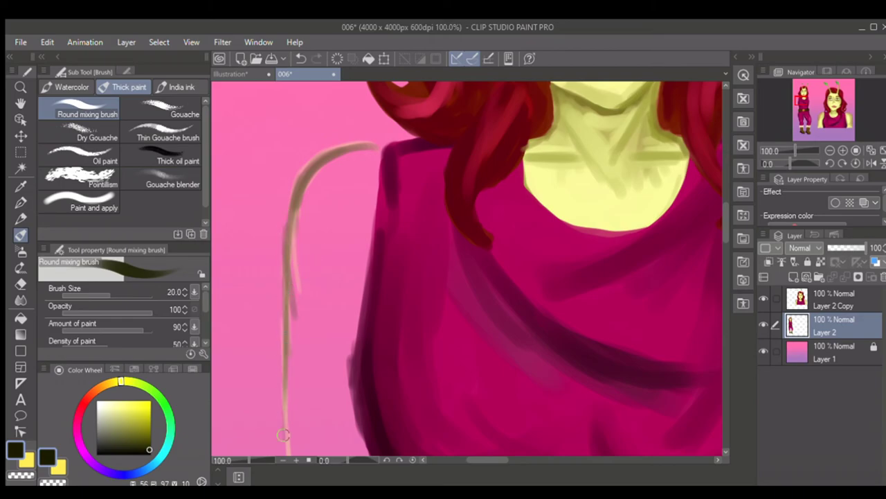
Outline the right-hand shoulder and run a broader dark olive line down the arm's inner edge at brush size 40.
click(21, 186)
click(21, 235)
drag(485, 458, 528, 459)
mouse_move(408, 146)
mouse_down()
mouse_move(391, 136)
mouse_move(346, 137)
mouse_move(333, 197)
mouse_up()
drag(338, 141, 340, 217)
key(bracketright)
key(bracketright)
key(bracketright)
mouse_move(348, 139)
mouse_down()
mouse_move(343, 202)
mouse_move(371, 296)
mouse_move(365, 283)
mouse_move(358, 416)
mouse_up()
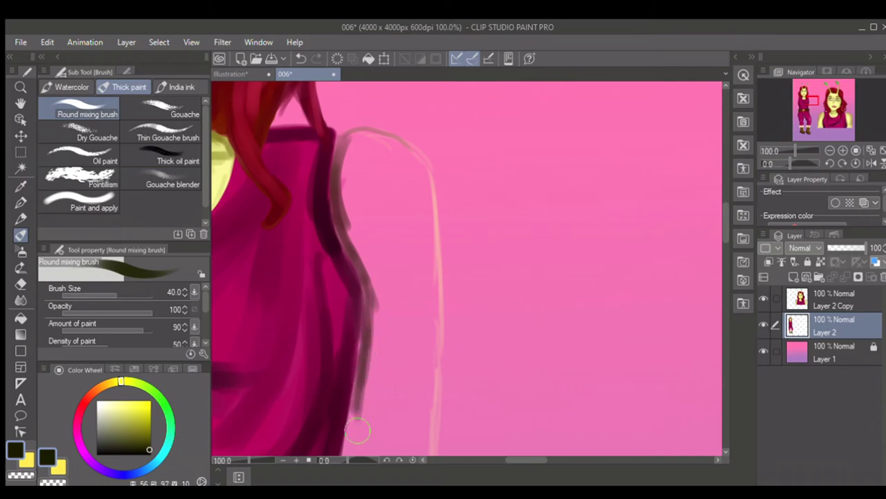
Draw the right-hand elbow crease and extend the inner arm edge toward the belt at brush size 30.
drag(724, 225, 724, 247)
key(bracketleft)
drag(344, 326, 416, 322)
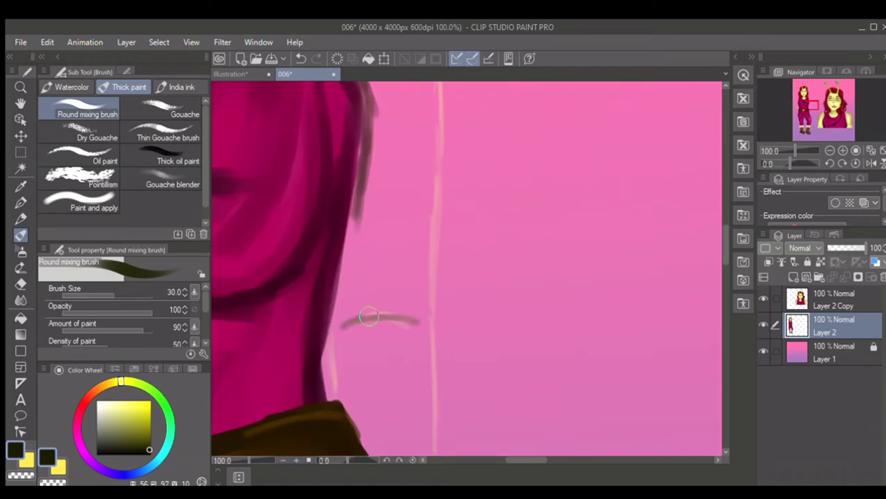
mouse_move(332, 326)
mouse_down()
mouse_move(338, 396)
mouse_move(348, 408)
mouse_move(334, 315)
mouse_move(359, 190)
mouse_up()
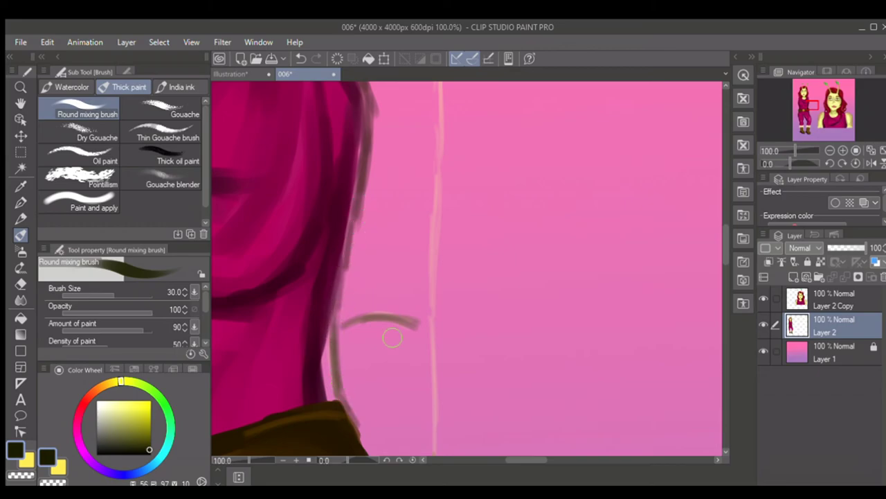
Extend the outer edge of the left-hand arm past the elbow and draw the elbow crease.
drag(523, 460, 484, 463)
drag(293, 215, 305, 382)
mouse_move(309, 349)
mouse_down()
mouse_move(350, 326)
mouse_move(325, 334)
mouse_move(362, 330)
mouse_move(314, 345)
mouse_up()
Sample the pale yellow skin tone from the chest and start filling the left-hand shoulder and upper arm.
drag(249, 460, 245, 460)
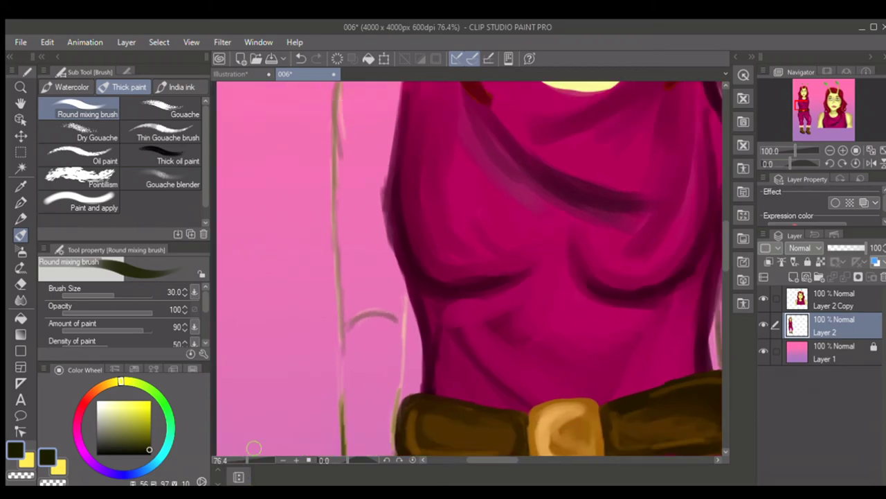
key(i)
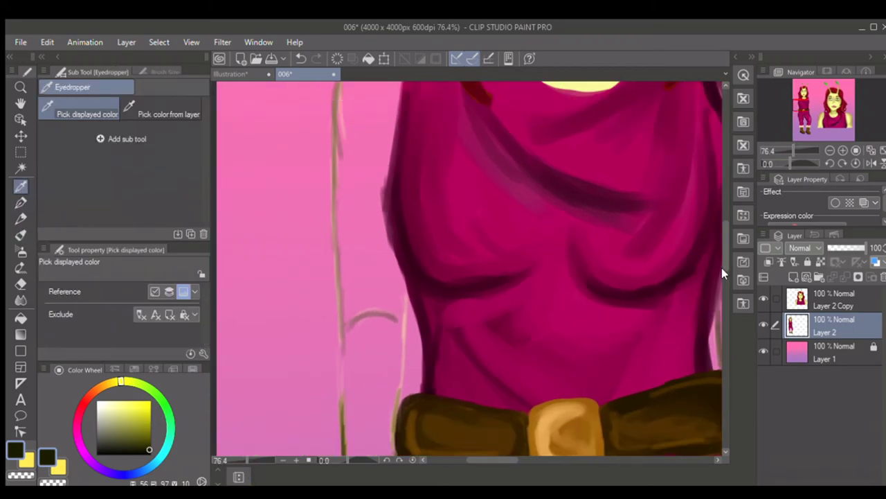
scroll(722, 275, up, 3)
click(564, 196)
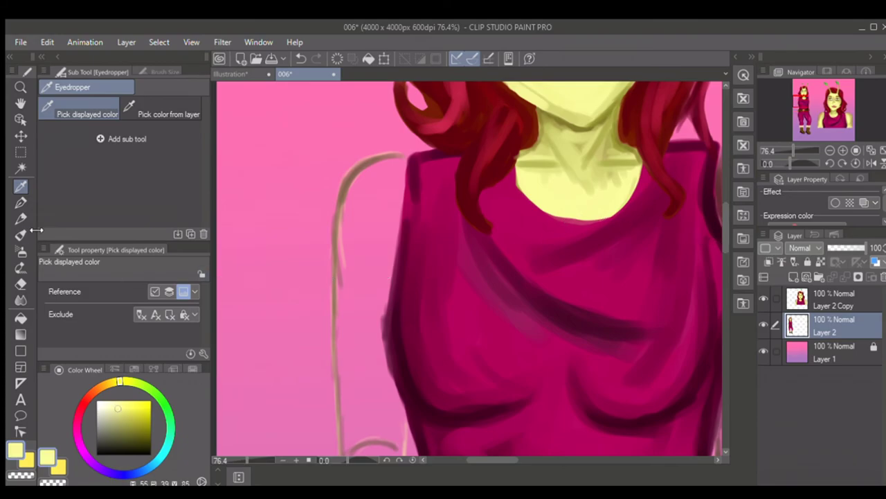
click(20, 235)
key(])
mouse_move(398, 161)
mouse_down()
mouse_move(365, 174)
mouse_move(352, 254)
mouse_up()
drag(345, 208, 348, 318)
Fill the rest of the left-hand upper arm down toward the elbow in pale yellow, varying the brush size.
key([)
mouse_move(380, 220)
mouse_down()
mouse_move(376, 292)
mouse_move(405, 158)
mouse_move(367, 163)
mouse_move(344, 214)
mouse_move(351, 248)
mouse_up()
key([)
key(])
key(])
mouse_move(393, 169)
mouse_down()
mouse_move(384, 249)
mouse_move(380, 208)
mouse_move(381, 244)
mouse_move(354, 204)
mouse_move(351, 257)
mouse_move(362, 271)
mouse_move(371, 258)
mouse_up()
key([)
key([)
mouse_move(398, 208)
mouse_down()
mouse_move(378, 349)
mouse_move(401, 415)
mouse_move(381, 296)
mouse_up()
key(])
mouse_move(392, 156)
mouse_down()
mouse_move(350, 207)
mouse_move(343, 305)
mouse_move(341, 367)
mouse_move(345, 291)
mouse_move(358, 264)
mouse_move(368, 327)
mouse_move(344, 293)
mouse_move(348, 378)
mouse_move(382, 409)
mouse_move(380, 360)
mouse_move(347, 372)
mouse_up()
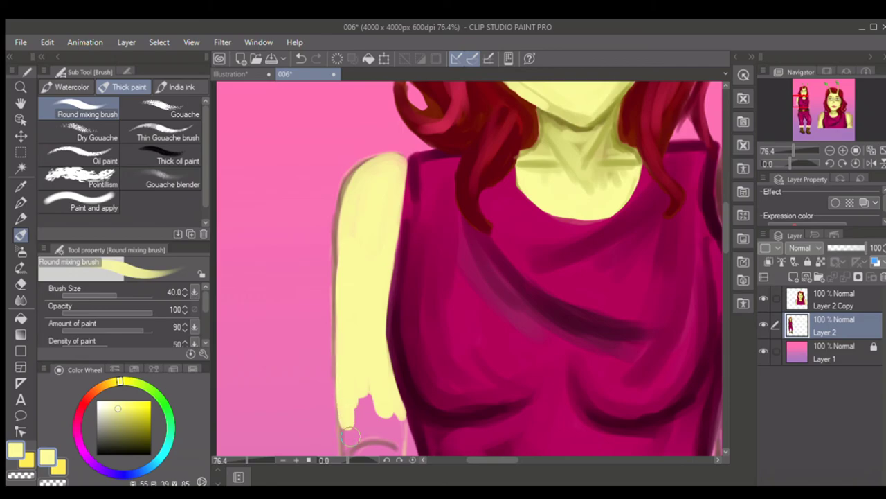
Paint pale yellow along the outer side of the left-hand elbow and upper forearm at brush size 25.
drag(724, 223, 725, 257)
key(bracketleft)
key(bracketleft)
key(bracketleft)
mouse_move(343, 176)
mouse_down()
mouse_move(346, 219)
mouse_move(381, 191)
mouse_move(399, 201)
mouse_move(398, 167)
mouse_move(394, 156)
mouse_move(382, 179)
mouse_move(352, 198)
mouse_move(342, 299)
mouse_up()
key(bracketright)
key(bracketright)
key(bracketleft)
key(bracketleft)
drag(352, 205, 347, 252)
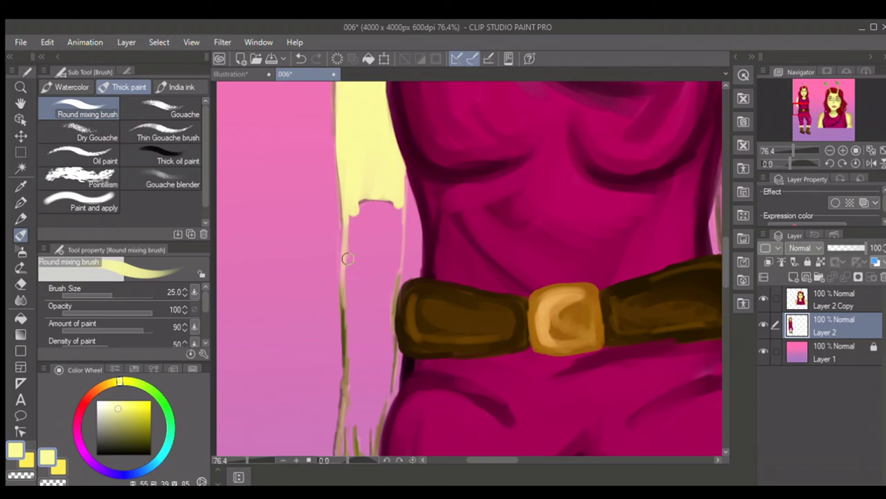
Fill the left-hand elbow and forearm down to the wrist in pale yellow, smoothing at brush size 50.
mouse_move(340, 136)
mouse_down()
mouse_move(346, 387)
mouse_move(357, 333)
mouse_move(368, 340)
mouse_up()
mouse_move(377, 357)
mouse_down()
mouse_move(386, 392)
mouse_move(401, 172)
mouse_move(389, 290)
mouse_move(364, 356)
mouse_move(364, 311)
mouse_move(351, 376)
mouse_move(345, 328)
mouse_up()
mouse_move(353, 204)
mouse_down()
mouse_move(368, 274)
mouse_move(385, 273)
mouse_move(379, 255)
mouse_move(364, 279)
mouse_up()
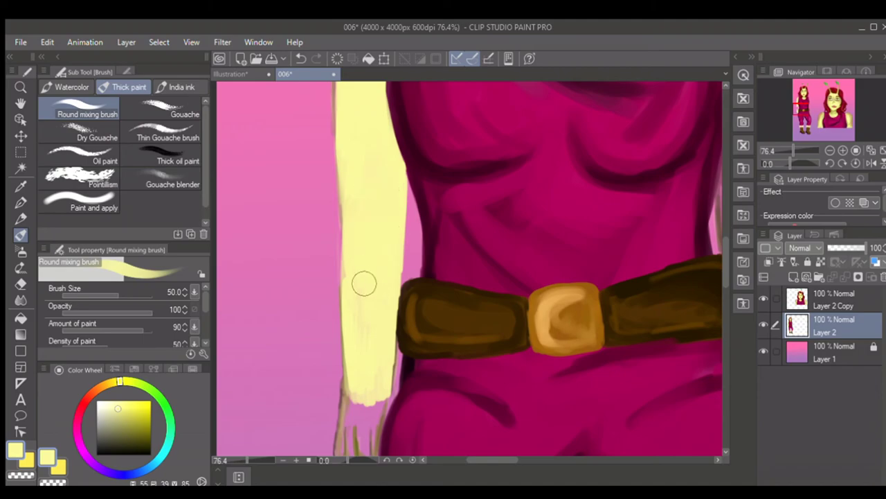
Choose olive and paint the left-hand elbow crease and both forearm edges at brush size 40.
click(130, 429)
drag(358, 214, 394, 218)
mouse_move(338, 119)
mouse_down()
mouse_move(351, 389)
mouse_move(353, 179)
mouse_up()
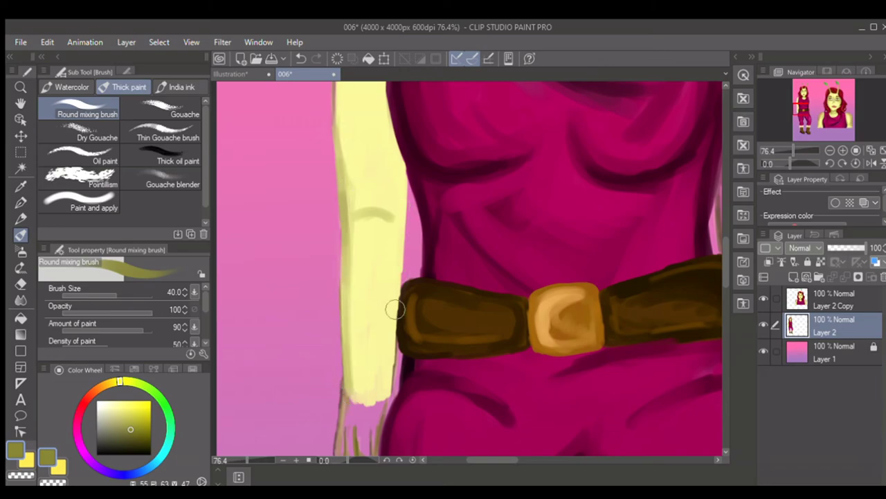
drag(390, 342, 392, 272)
key(i)
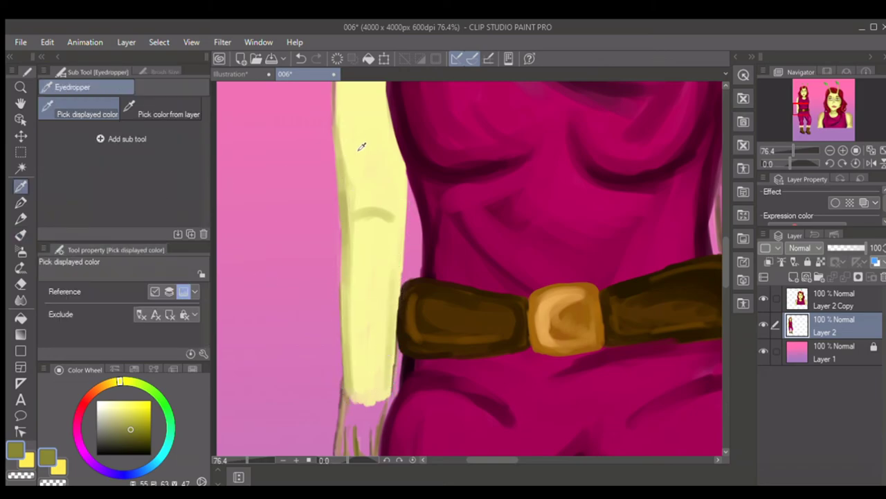
click(362, 145)
click(20, 234)
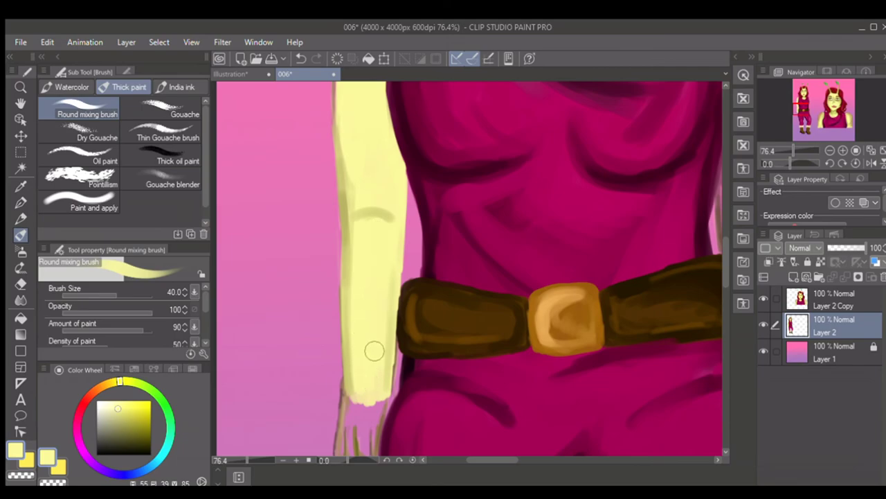
Choose a more saturated olive and shade the outer edge of the left-hand upper arm at brush size 40.
drag(725, 256, 725, 239)
key([)
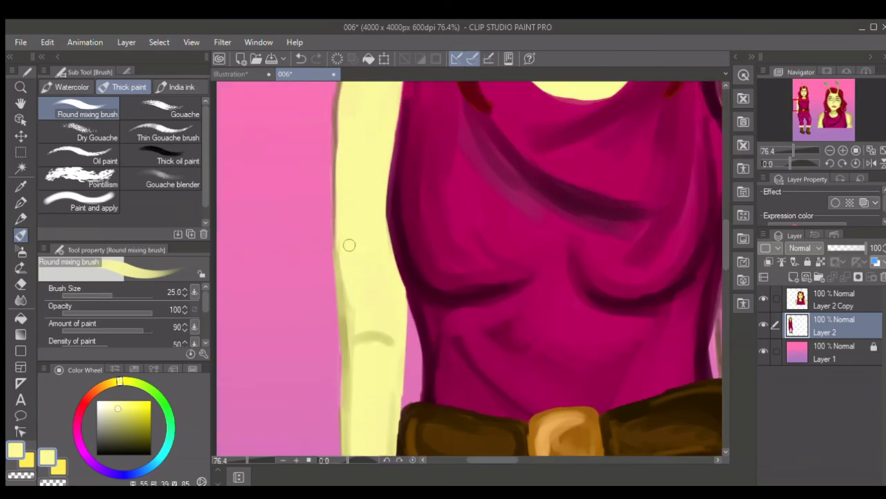
drag(141, 409, 142, 428)
key(])
key(])
drag(342, 103, 352, 198)
drag(338, 137, 348, 196)
drag(339, 170, 338, 253)
drag(338, 203, 346, 316)
Shade the left-hand shoulder top and both sides of the upper arm in olive, starting at brush size 20.
scroll(720, 225, up, 3)
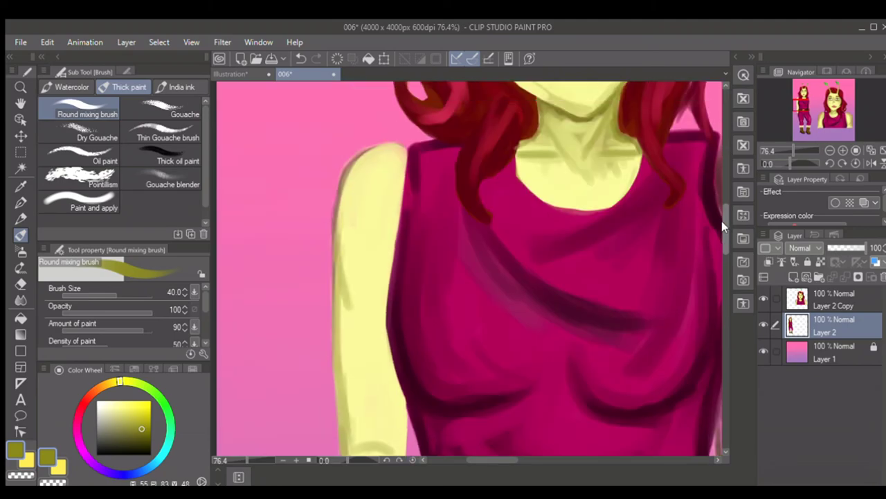
key(bracketleft)
mouse_move(392, 161)
mouse_down()
mouse_move(350, 191)
mouse_move(412, 160)
mouse_up()
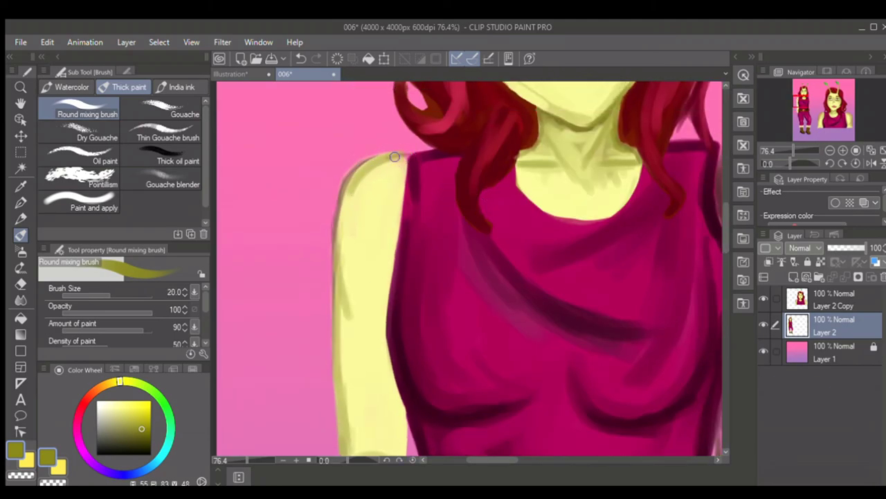
drag(339, 206, 349, 300)
drag(385, 273, 376, 356)
key(bracketright)
drag(403, 204, 384, 318)
drag(391, 266, 354, 394)
drag(406, 177, 395, 234)
mouse_move(366, 179)
mouse_down()
mouse_move(346, 267)
mouse_move(342, 253)
mouse_up()
Shade the inner edge of the left-hand arm past the elbow to the forearm in olive at brush size 30.
drag(724, 228, 724, 257)
key(bracketright)
mouse_move(395, 180)
mouse_down()
mouse_move(404, 228)
mouse_move(393, 321)
mouse_up()
mouse_move(397, 277)
mouse_down()
mouse_move(398, 339)
mouse_move(382, 415)
mouse_move(390, 420)
mouse_up()
Paint the outer wrist and outermost finger of the left-hand hand in olive at brush size 15.
scroll(698, 297, down, 4)
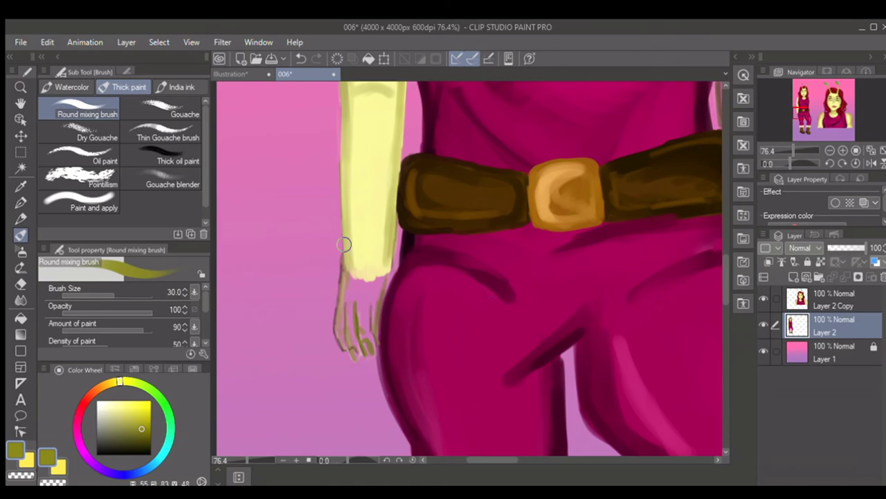
scroll(382, 273, up, 1)
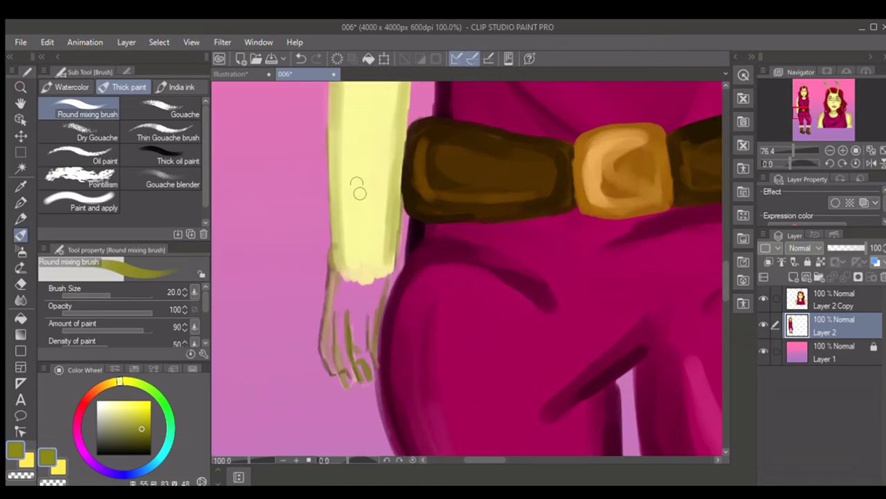
scroll(359, 267, up, 1)
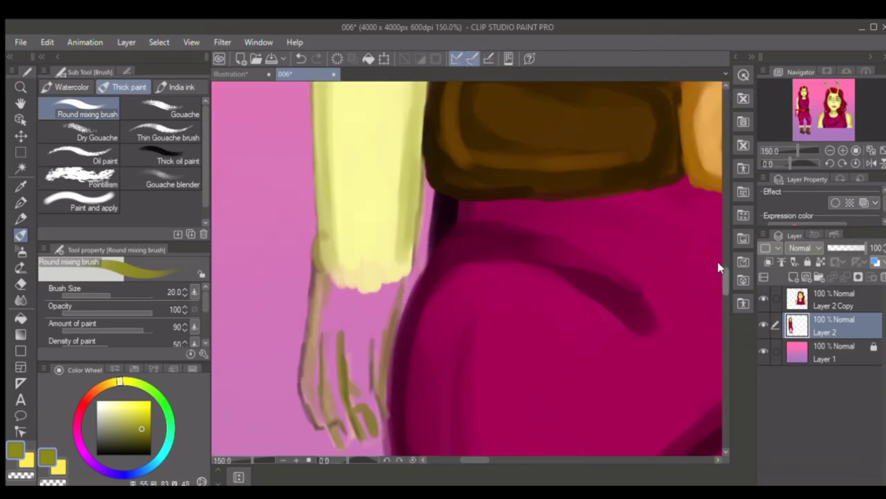
scroll(717, 267, down, 2)
key(bracketleft)
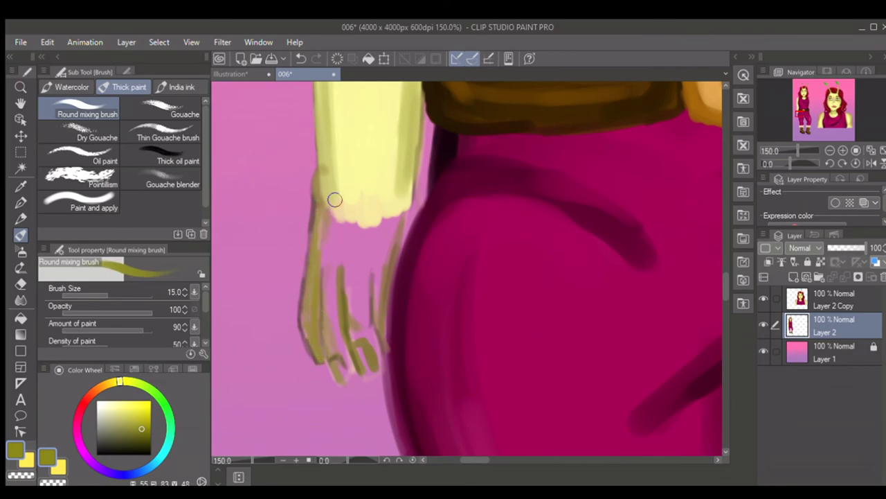
Choose bright yellow and paint the two outer fingers and wrist of the left-hand hand at brush size 20.
click(136, 407)
key(bracketright)
mouse_move(328, 189)
mouse_down()
mouse_move(305, 300)
mouse_move(320, 356)
mouse_move(315, 276)
mouse_move(331, 156)
mouse_move(328, 180)
mouse_up()
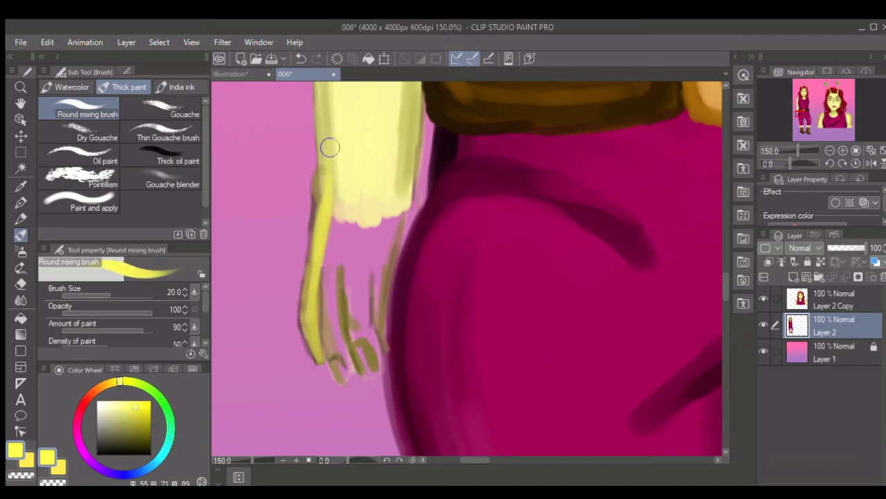
mouse_move(347, 220)
mouse_down()
mouse_move(326, 319)
mouse_move(342, 376)
mouse_move(339, 364)
mouse_move(349, 368)
mouse_move(334, 273)
mouse_move(330, 303)
mouse_move(332, 312)
mouse_move(337, 208)
mouse_move(329, 246)
mouse_move(326, 229)
mouse_move(331, 362)
mouse_up()
Sample the forearm's pale yellow and fill the left-hand wrist, palm and remaining fingers at brush sizes 20 and 15.
click(20, 187)
click(368, 151)
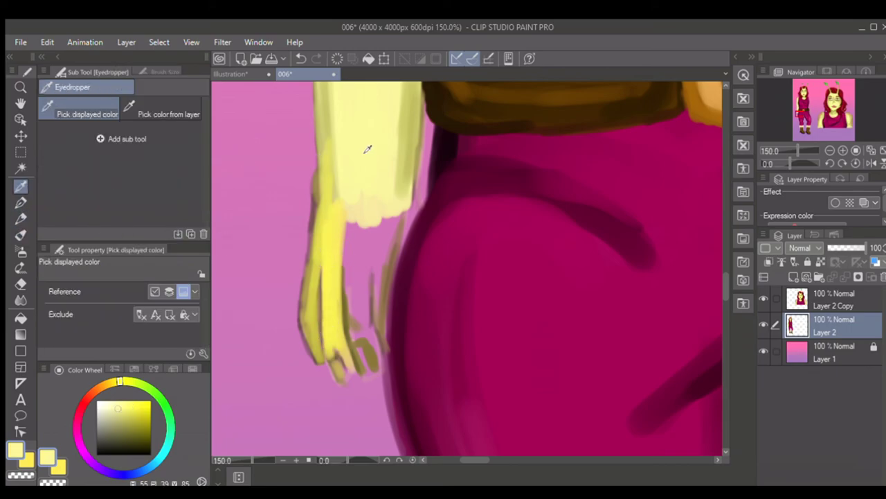
click(20, 234)
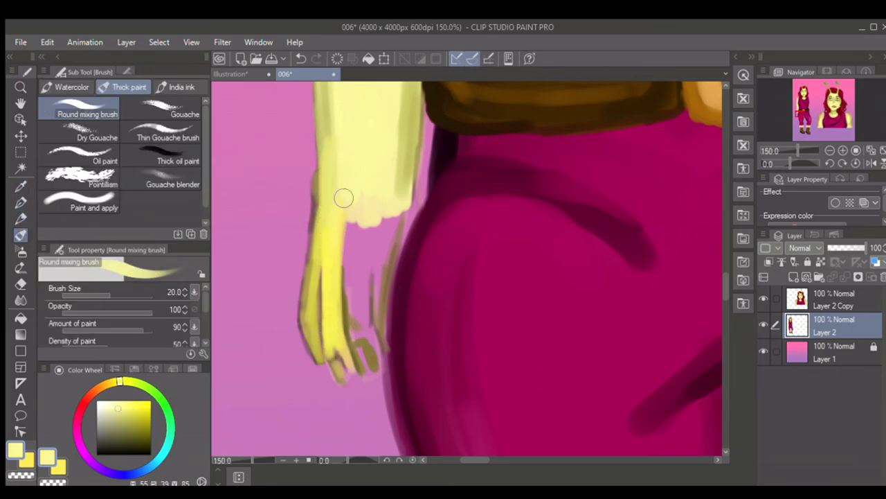
mouse_move(330, 244)
mouse_down()
mouse_move(306, 305)
mouse_move(303, 357)
mouse_up()
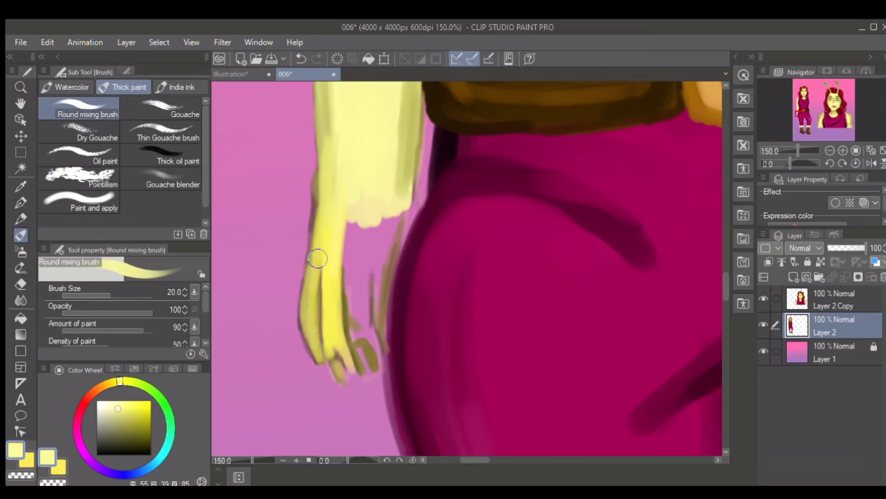
mouse_move(348, 262)
mouse_down()
mouse_move(353, 293)
mouse_move(344, 271)
mouse_move(357, 201)
mouse_move(378, 206)
mouse_move(386, 332)
mouse_move(380, 274)
mouse_move(394, 227)
mouse_move(384, 243)
mouse_move(407, 224)
mouse_move(405, 237)
mouse_move(413, 216)
mouse_move(407, 228)
mouse_move(399, 132)
mouse_up()
key(bracketleft)
key(bracketleft)
mouse_move(347, 296)
mouse_down()
mouse_move(362, 316)
mouse_move(369, 305)
mouse_move(382, 366)
mouse_up()
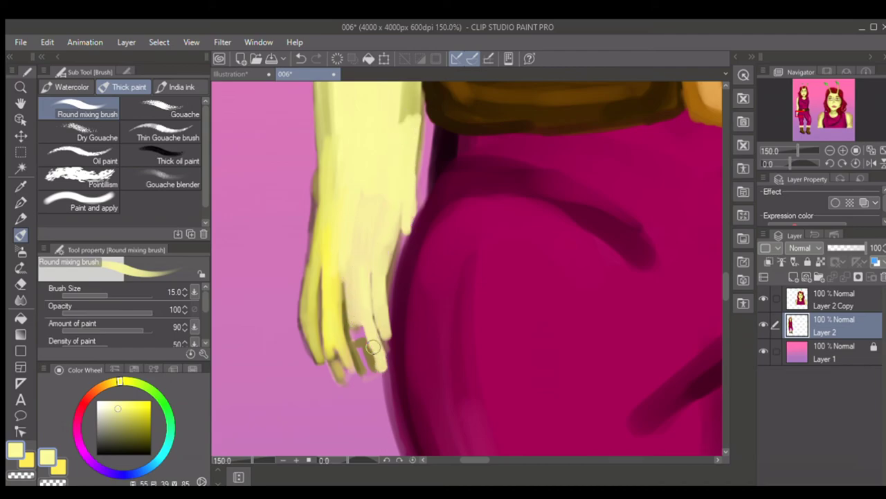
drag(360, 307, 355, 305)
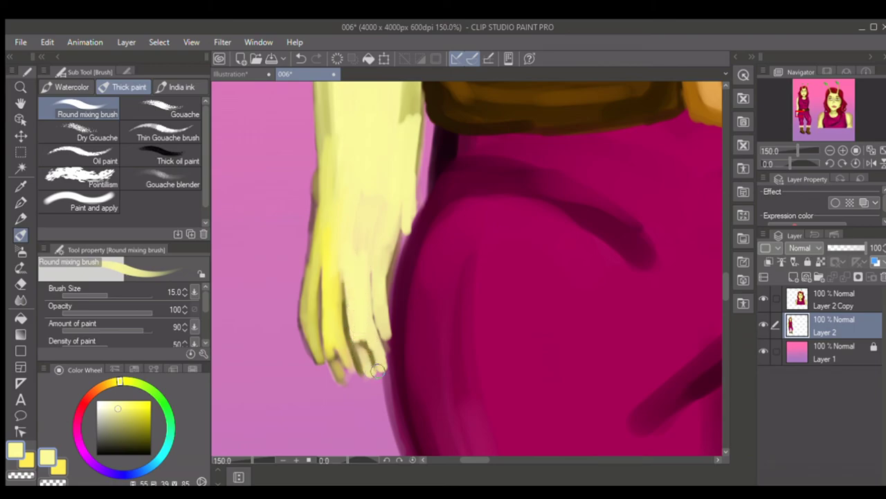
Choose a muted olive and define the left-hand knuckles, finger edges and inner wrist at brush size 10.
drag(129, 419, 123, 432)
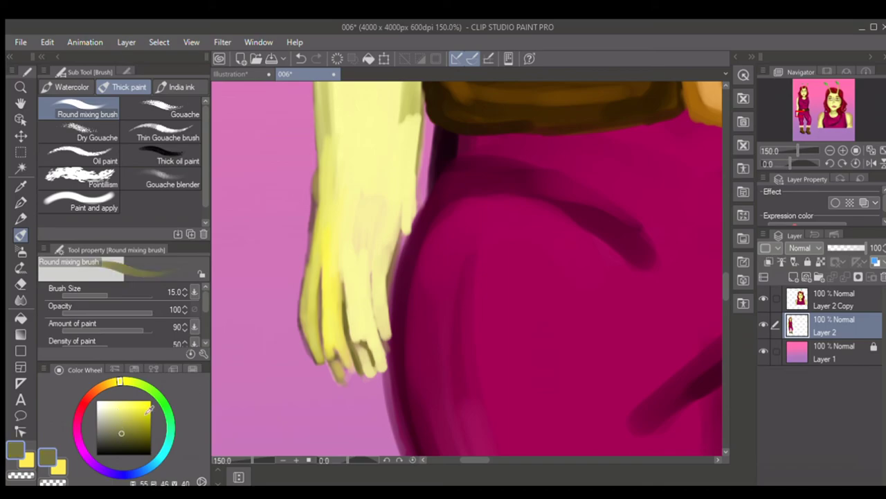
key(bracketleft)
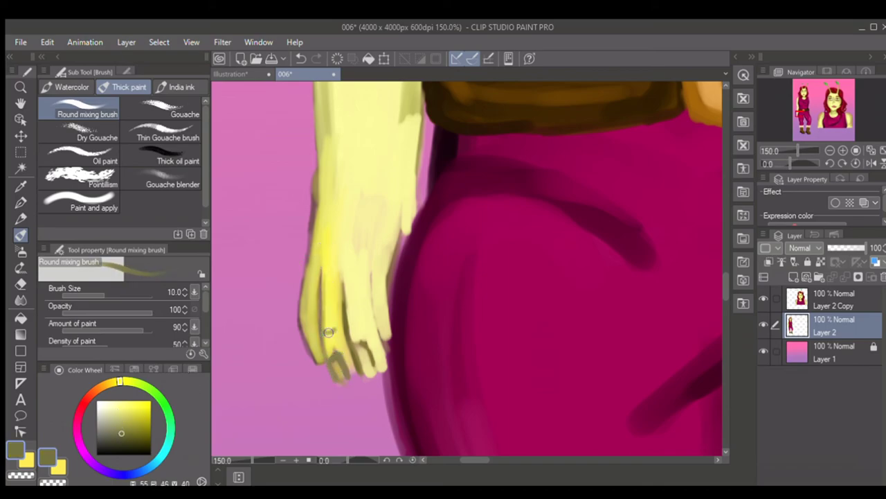
drag(370, 267, 389, 356)
drag(386, 287, 396, 238)
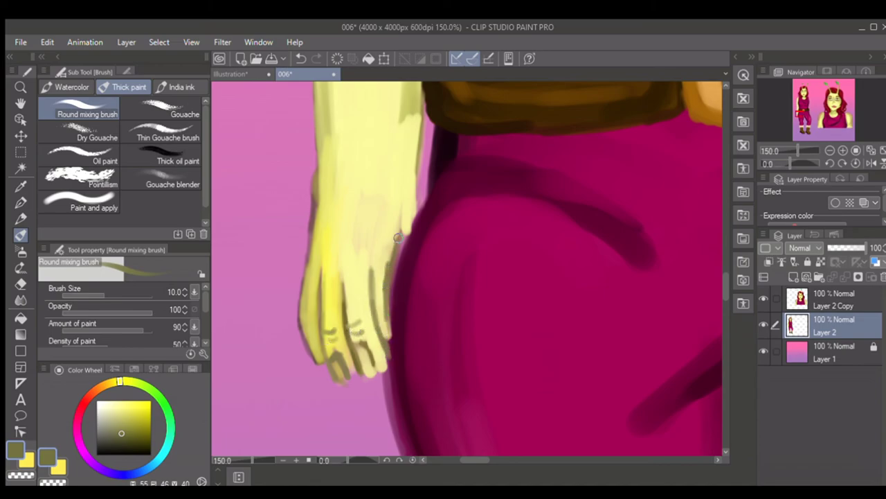
drag(419, 207, 417, 162)
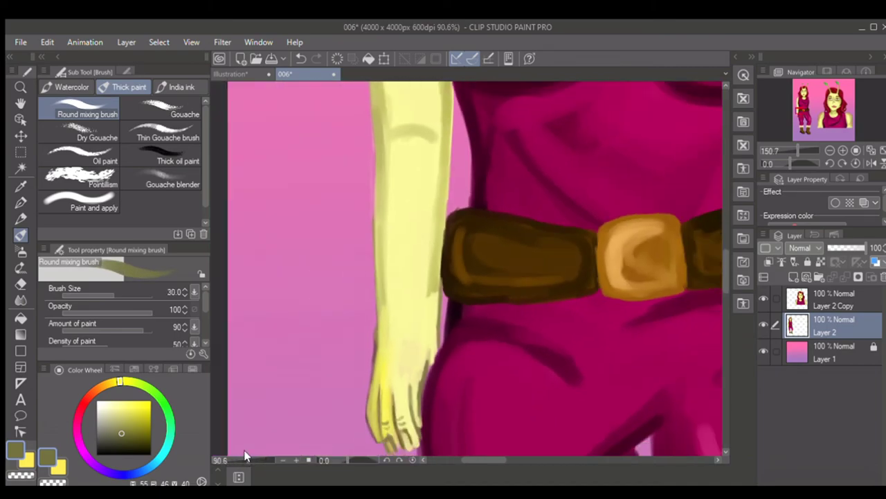
Soften the shading of the left-hand wrist and forearm with the forearm's sampled pale yellow, using the round mixing brush at size 30.
mouse_move(388, 388)
mouse_down()
mouse_move(392, 348)
mouse_move(389, 355)
mouse_up()
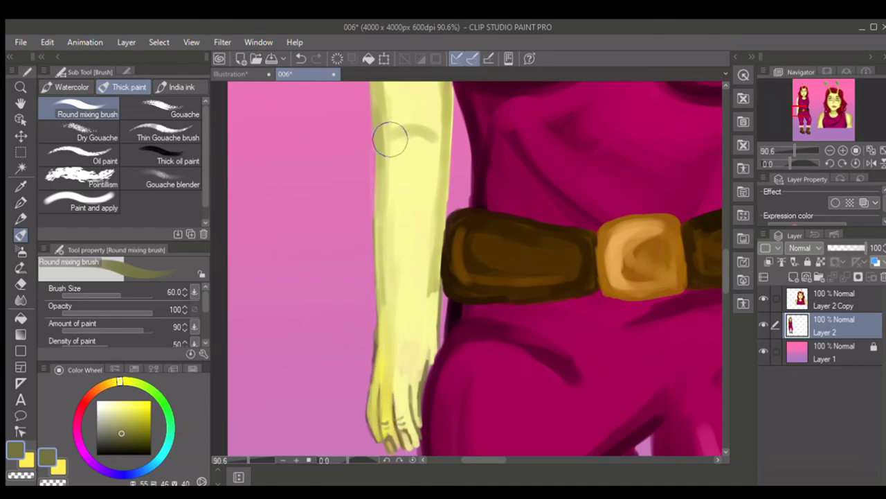
click(20, 185)
click(404, 189)
click(21, 218)
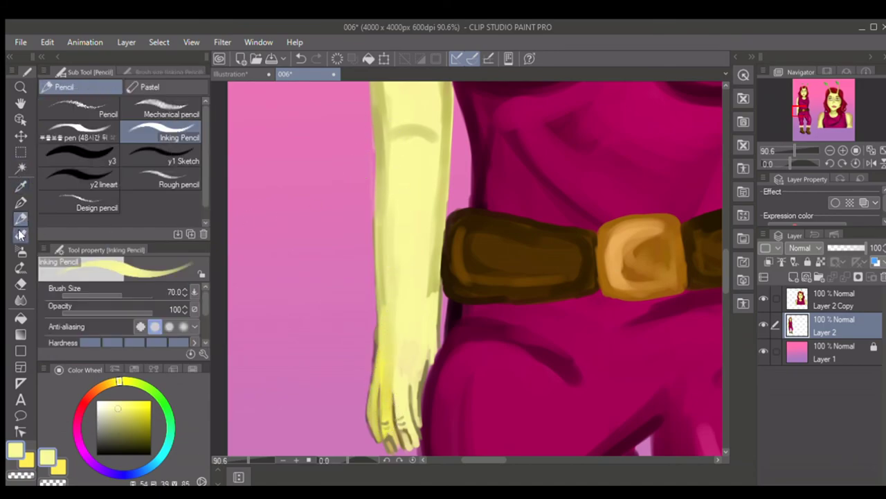
click(21, 234)
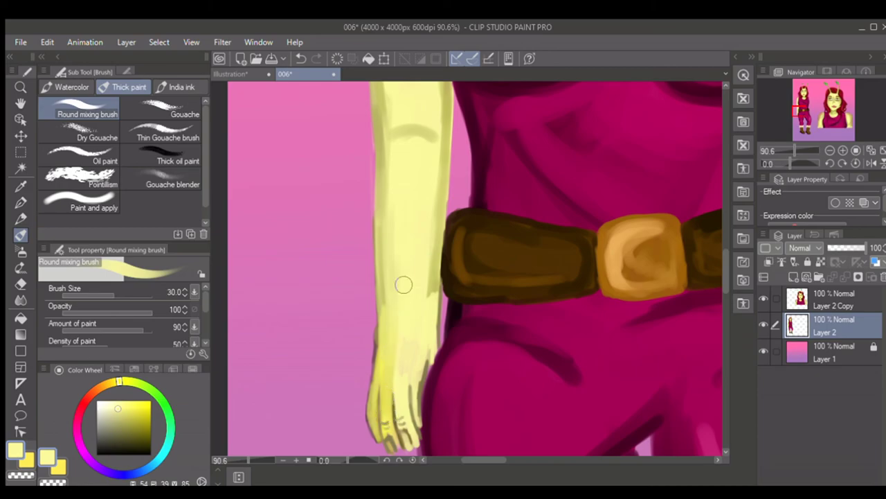
key(bracketright)
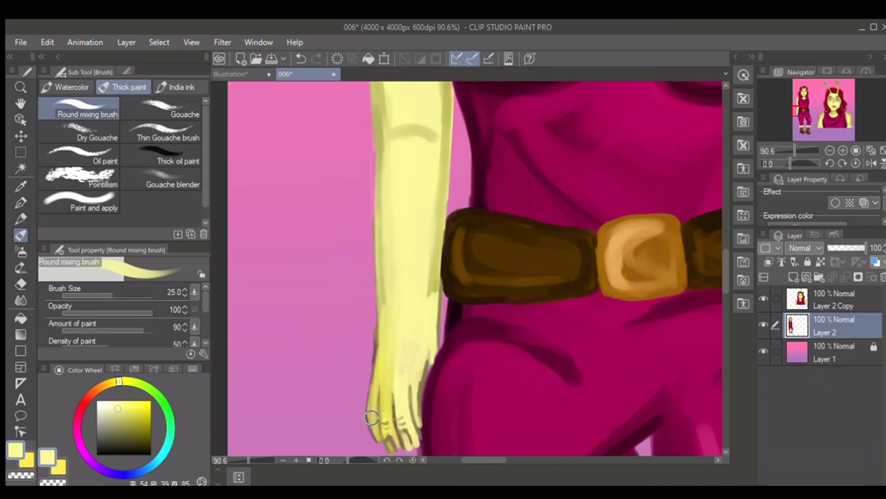
Choose a dark olive and deepen the shading on the left-hand fingers at brush size 17 and the upper arm at size 40.
drag(135, 418, 135, 441)
key(bracketleft)
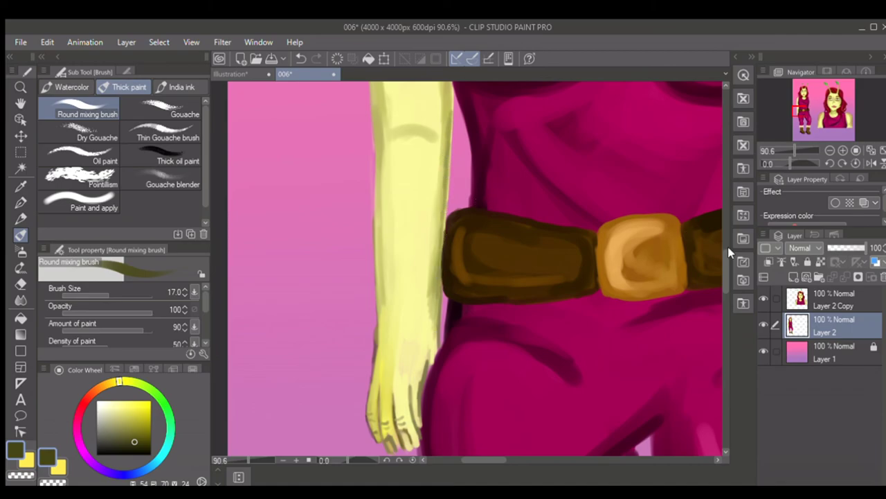
scroll(717, 253, up, 5)
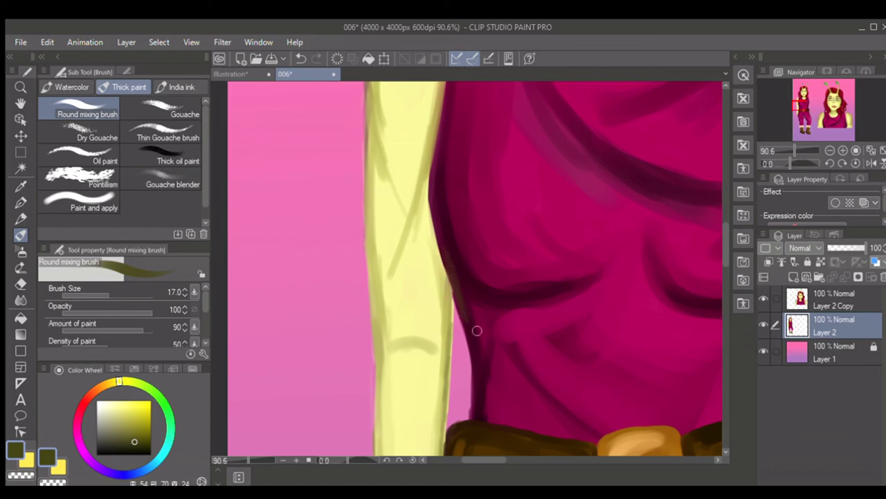
scroll(721, 259, up, 4)
mouse_move(449, 163)
mouse_down()
mouse_move(419, 164)
mouse_move(372, 228)
mouse_move(380, 196)
mouse_move(383, 346)
mouse_move(372, 244)
mouse_move(372, 370)
mouse_up()
mouse_move(392, 196)
mouse_down()
mouse_move(427, 168)
mouse_move(453, 166)
mouse_move(443, 244)
mouse_up()
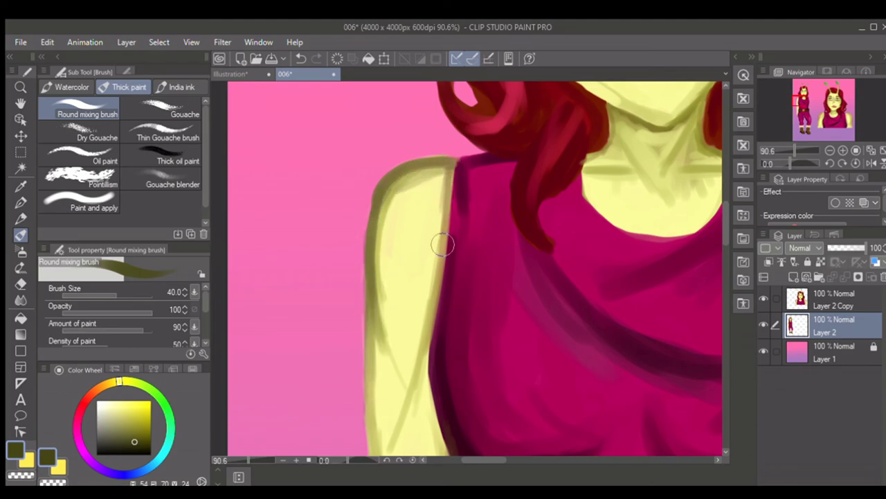
Sample the chest's pale yellow and paint along the inside of the right-hand shoulder and upper arm outline.
drag(491, 459, 519, 458)
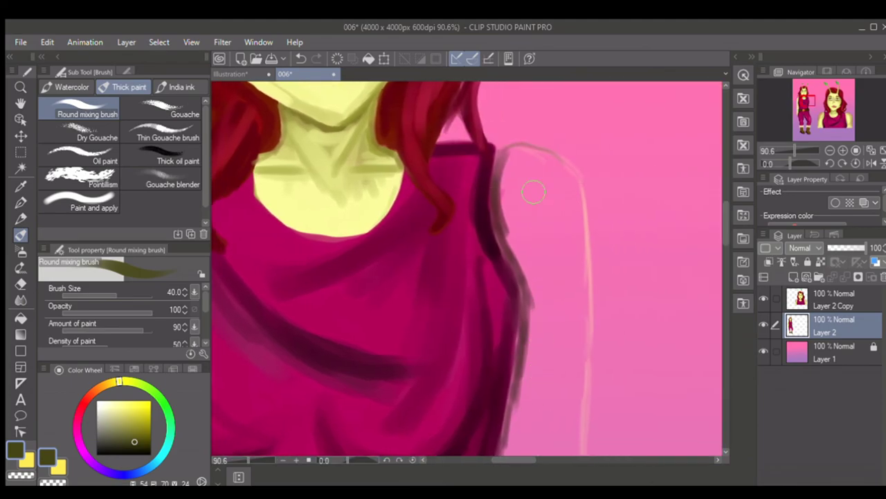
click(21, 185)
click(317, 210)
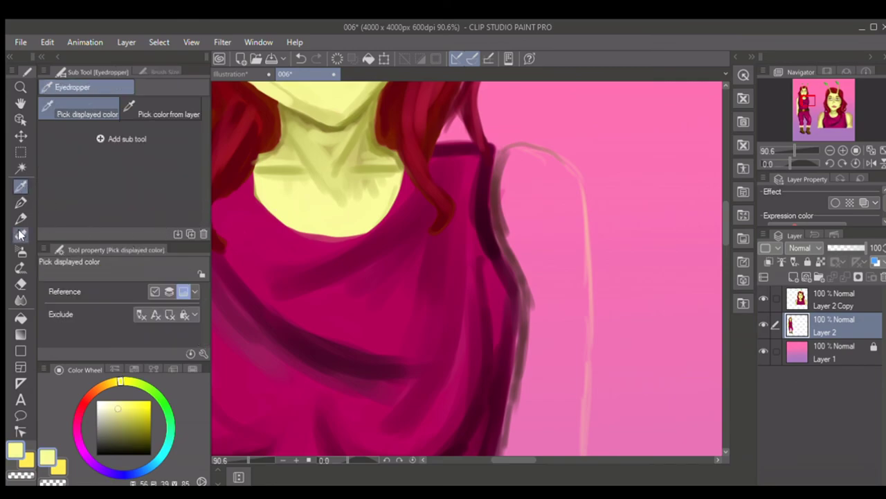
click(20, 235)
mouse_move(504, 148)
mouse_down()
mouse_move(570, 178)
mouse_move(581, 208)
mouse_move(587, 284)
mouse_move(572, 400)
mouse_up()
mouse_move(502, 213)
mouse_down()
mouse_move(507, 153)
mouse_move(525, 276)
mouse_move(513, 248)
mouse_up()
key([)
mouse_move(504, 155)
mouse_down()
mouse_move(508, 241)
mouse_move(530, 332)
mouse_move(545, 245)
mouse_move(527, 159)
mouse_move(515, 159)
mouse_move(571, 191)
mouse_move(576, 223)
mouse_move(566, 194)
mouse_up()
Fill the right-hand shoulder and upper arm with pale yellow at brush size 40.
key(bracketright)
key(bracketright)
key(bracketleft)
key(bracketleft)
mouse_move(520, 155)
mouse_down()
mouse_move(512, 204)
mouse_move(516, 252)
mouse_up()
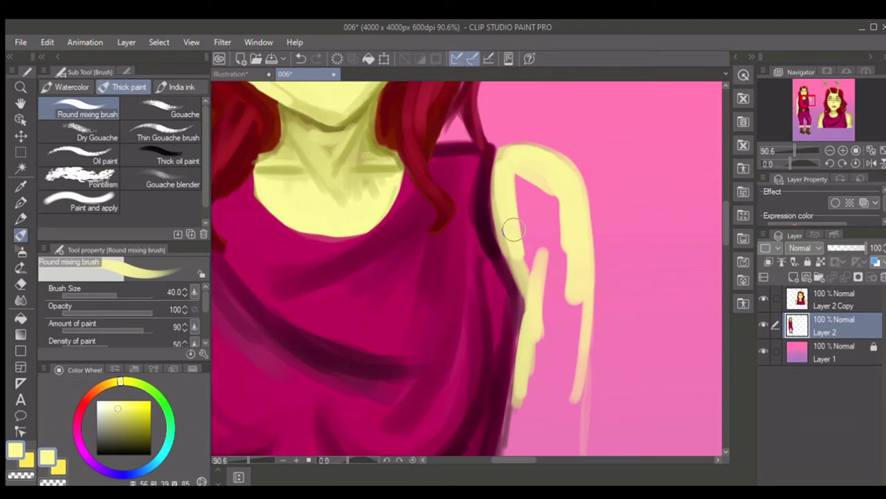
mouse_move(511, 154)
mouse_down()
mouse_move(576, 189)
mouse_move(581, 289)
mouse_move(578, 392)
mouse_move(570, 406)
mouse_move(554, 401)
mouse_move(531, 372)
mouse_move(512, 420)
mouse_move(542, 409)
mouse_move(578, 367)
mouse_move(574, 410)
mouse_up()
mouse_move(585, 295)
mouse_down()
mouse_move(566, 278)
mouse_move(551, 287)
mouse_move(534, 315)
mouse_move(540, 289)
mouse_up()
drag(507, 224, 520, 251)
key([)
key([)
mouse_move(499, 183)
mouse_down()
mouse_move(500, 216)
mouse_move(532, 287)
mouse_move(540, 277)
mouse_move(571, 281)
mouse_up()
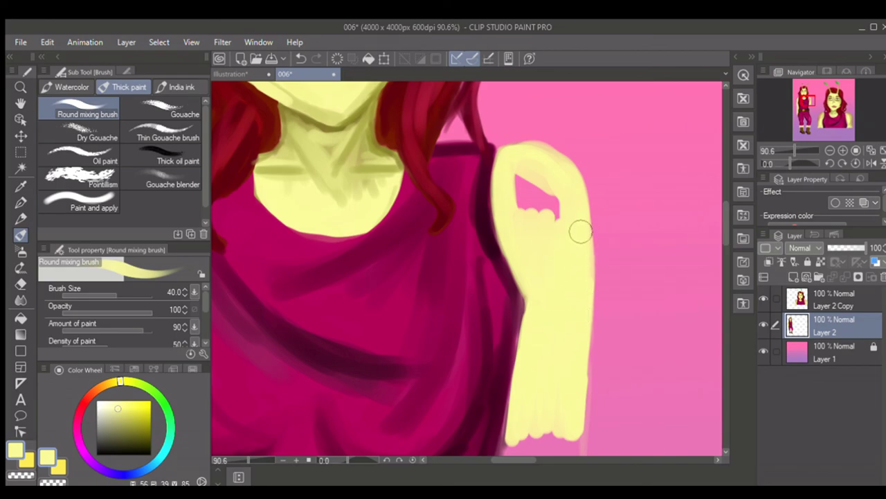
mouse_move(582, 244)
mouse_down()
mouse_move(554, 217)
mouse_move(532, 219)
mouse_up()
Choose a darker yellow and shade the curve of the right-hand shoulder and both sides of the upper arm.
drag(128, 409, 137, 416)
key(bracketright)
key(bracketright)
key(bracketright)
mouse_move(530, 163)
mouse_down()
mouse_move(578, 252)
mouse_move(529, 212)
mouse_move(506, 172)
mouse_move(547, 374)
mouse_up()
key(bracketleft)
key(bracketleft)
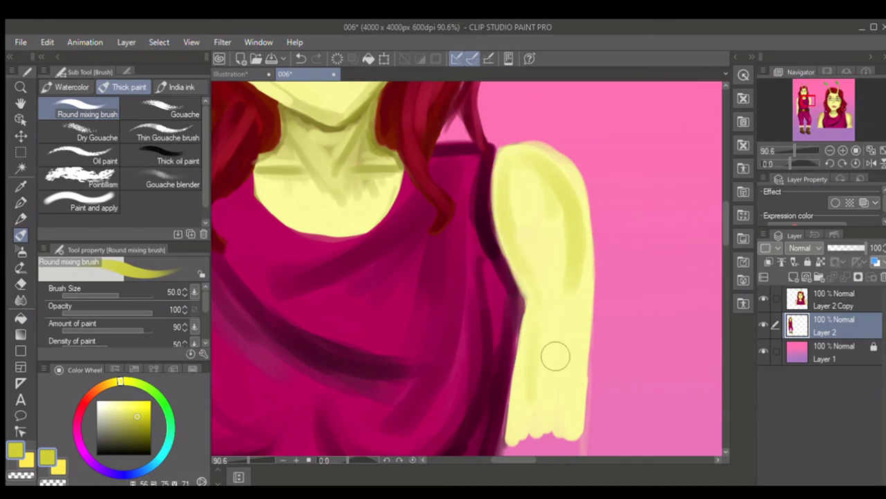
Paint the edges and crease of the right-hand elbow in the darker yellow at brush size 40.
scroll(695, 286, down, 5)
key(bracketleft)
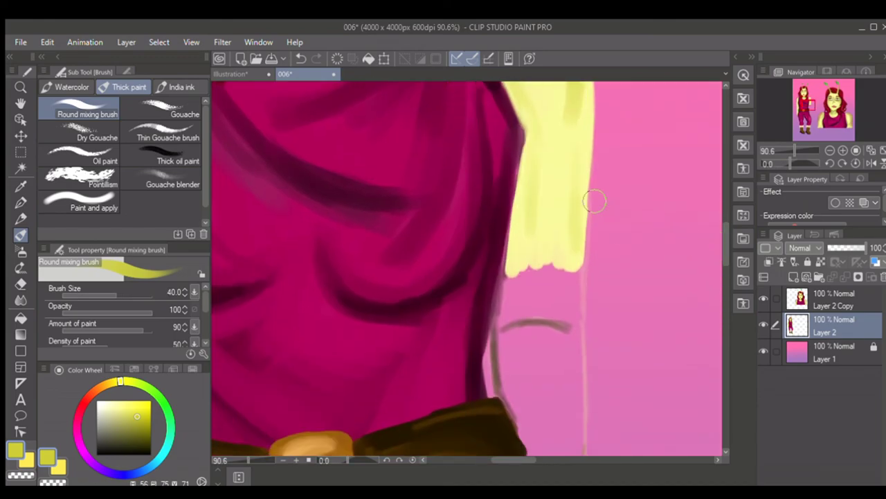
mouse_move(581, 180)
mouse_down()
mouse_move(579, 317)
mouse_move(503, 326)
mouse_up()
mouse_move(518, 249)
mouse_down()
mouse_move(502, 318)
mouse_move(514, 416)
mouse_up()
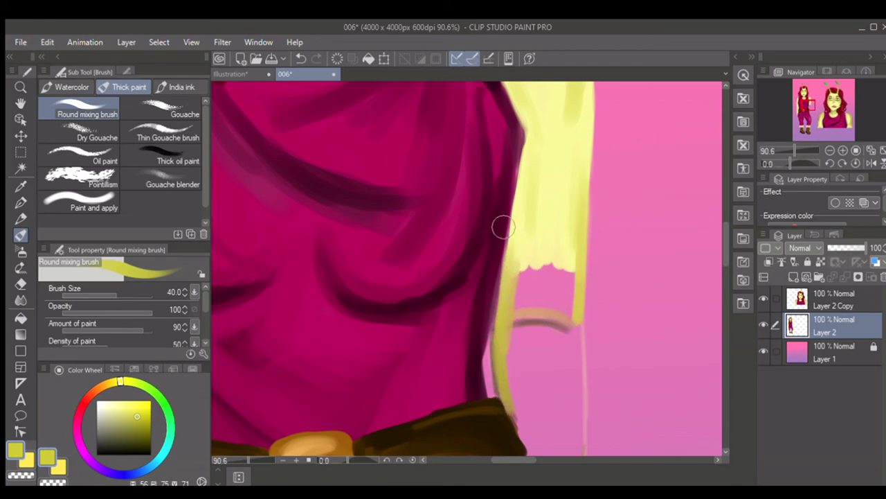
Sample the arm's pale yellow and fill the right-hand arm down to the elbow crease at brush size 40.
click(14, 187)
click(540, 246)
click(21, 236)
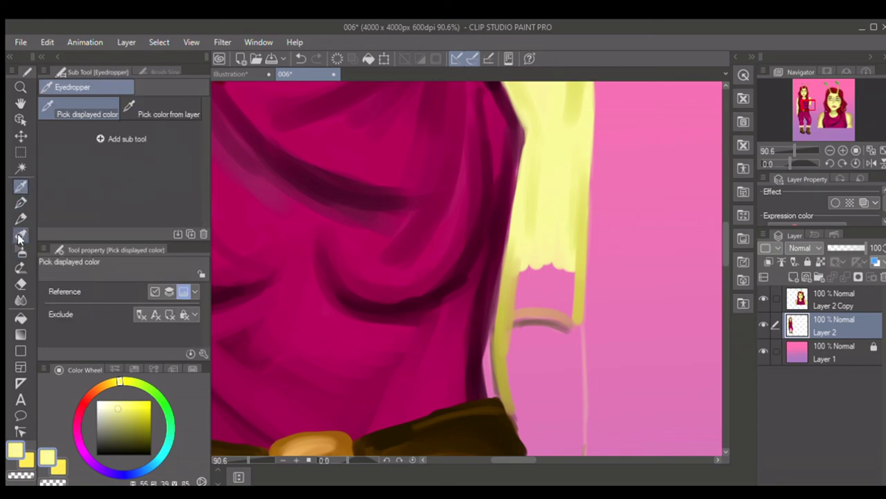
key(])
mouse_move(511, 315)
mouse_down()
mouse_move(552, 307)
mouse_move(507, 316)
mouse_move(568, 316)
mouse_move(568, 263)
mouse_move(552, 291)
mouse_move(524, 293)
mouse_move(524, 241)
mouse_move(541, 298)
mouse_move(564, 313)
mouse_move(500, 331)
mouse_move(507, 386)
mouse_move(544, 289)
mouse_up()
key(ctrl+z)
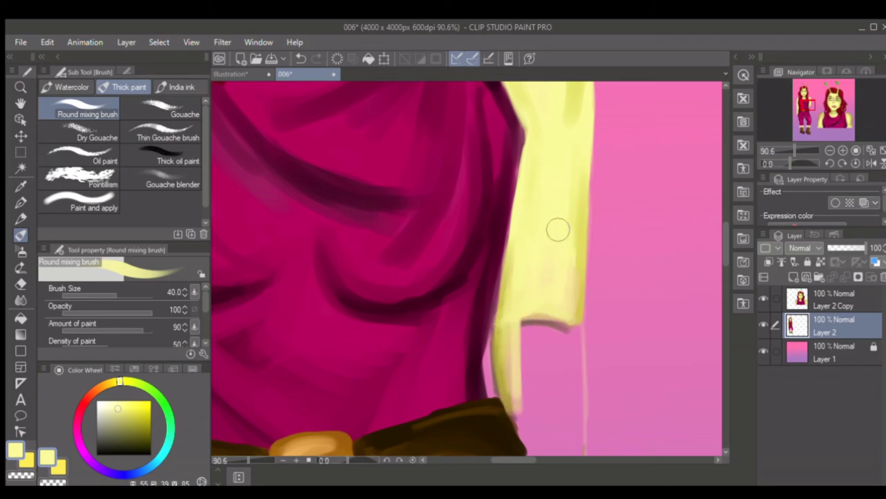
Choose a saturated olive and shade the right-hand shoulder, upper arm edges and elbow crease at brush size 30.
scroll(718, 254, up, 5)
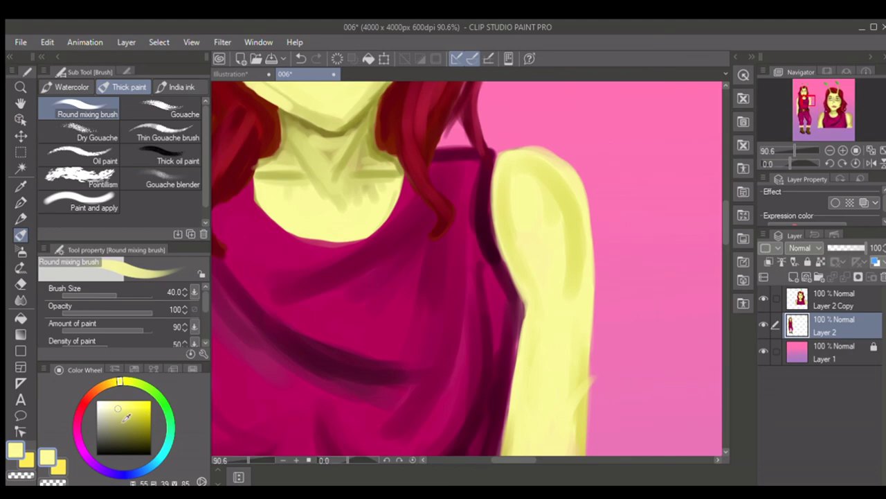
drag(131, 420, 147, 431)
key([)
key([)
mouse_move(504, 155)
mouse_down()
mouse_move(495, 235)
mouse_move(524, 299)
mouse_move(515, 424)
mouse_up()
mouse_move(552, 171)
mouse_down()
mouse_move(582, 214)
mouse_move(563, 336)
mouse_move(580, 406)
mouse_move(586, 372)
mouse_up()
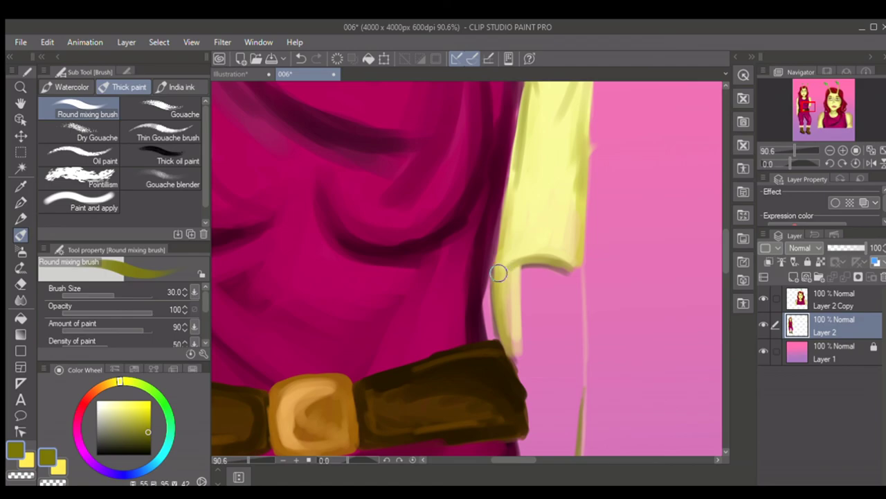
Outline the outer edge of the right-hand forearm from elbow to wrist in olive at brush size 25.
drag(725, 237, 721, 252)
key([)
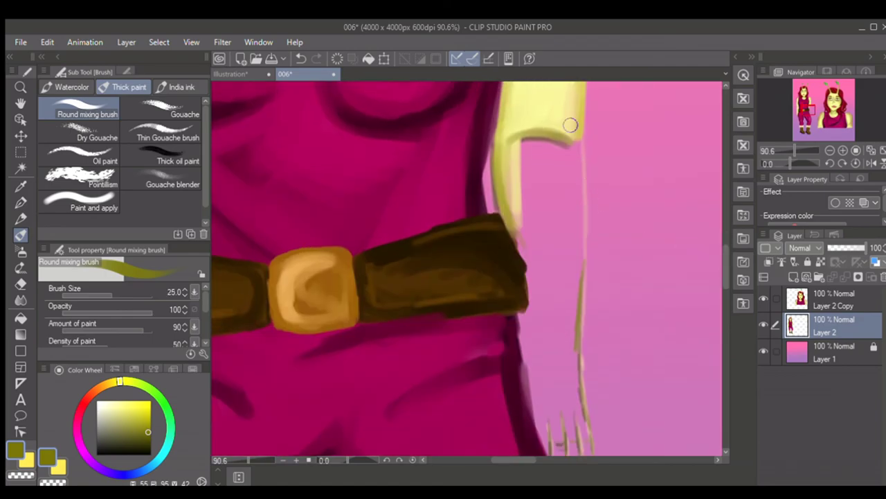
drag(578, 137, 582, 198)
drag(574, 122, 579, 221)
drag(582, 181, 578, 352)
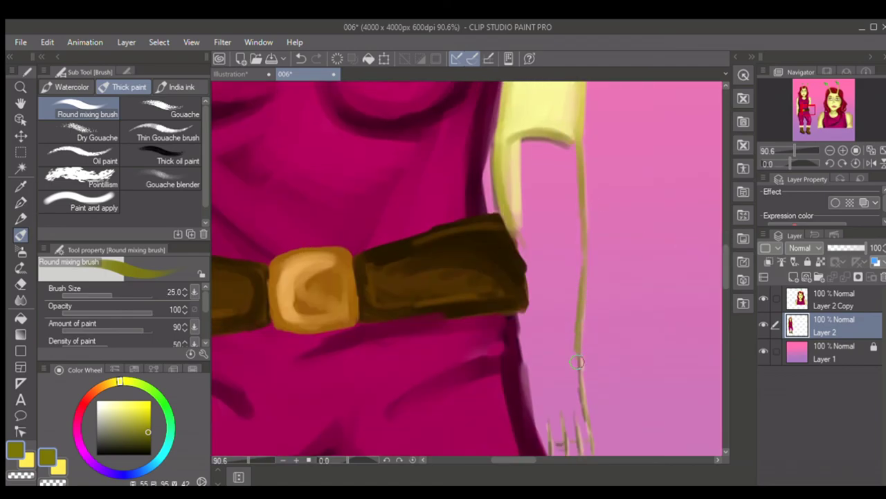
Sample the arm's pale yellow and fill the right-hand forearm from the elbow crease to the wrist.
click(21, 185)
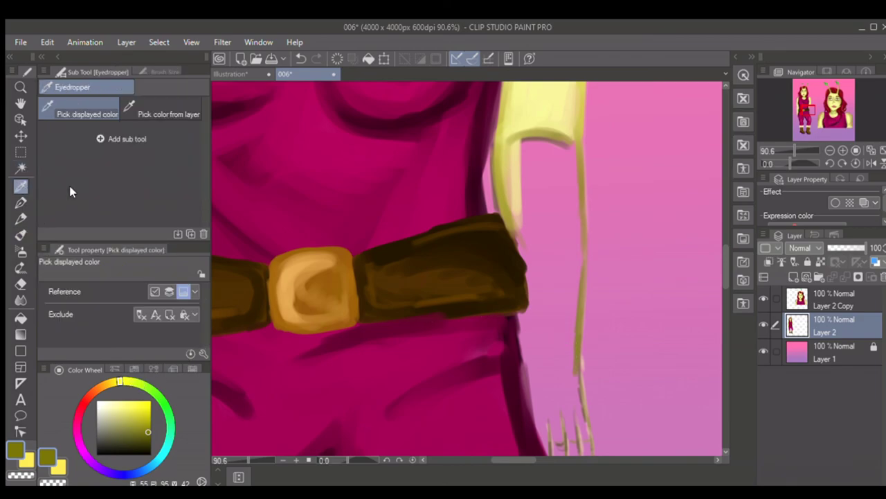
click(21, 235)
mouse_move(521, 139)
mouse_down()
mouse_move(572, 151)
mouse_move(566, 378)
mouse_up()
key(bracketright)
key(bracketright)
mouse_move(518, 151)
mouse_down()
mouse_move(575, 144)
mouse_move(571, 291)
mouse_up()
mouse_move(572, 147)
mouse_down()
mouse_move(563, 368)
mouse_move(577, 233)
mouse_move(572, 259)
mouse_move(565, 211)
mouse_move(558, 201)
mouse_move(555, 214)
mouse_move(551, 190)
mouse_move(544, 197)
mouse_move(536, 180)
mouse_move(534, 249)
mouse_move(527, 157)
mouse_move(566, 153)
mouse_move(515, 148)
mouse_move(564, 165)
mouse_move(511, 175)
mouse_move(503, 159)
mouse_move(530, 273)
mouse_move(536, 228)
mouse_move(544, 219)
mouse_move(561, 229)
mouse_move(558, 280)
mouse_up()
Choose a muted olive and shade the inner side of the right-hand forearm beside the belt down to the wrist.
key(bracketleft)
key(bracketleft)
click(128, 414)
click(132, 424)
key(bracketright)
key(bracketright)
mouse_move(516, 222)
mouse_down()
mouse_move(508, 150)
mouse_move(554, 305)
mouse_move(555, 386)
mouse_up()
key(bracketleft)
key(bracketleft)
mouse_move(527, 214)
mouse_down()
mouse_move(520, 226)
mouse_move(534, 280)
mouse_move(532, 313)
mouse_move(521, 320)
mouse_move(525, 367)
mouse_move(545, 311)
mouse_move(548, 319)
mouse_up()
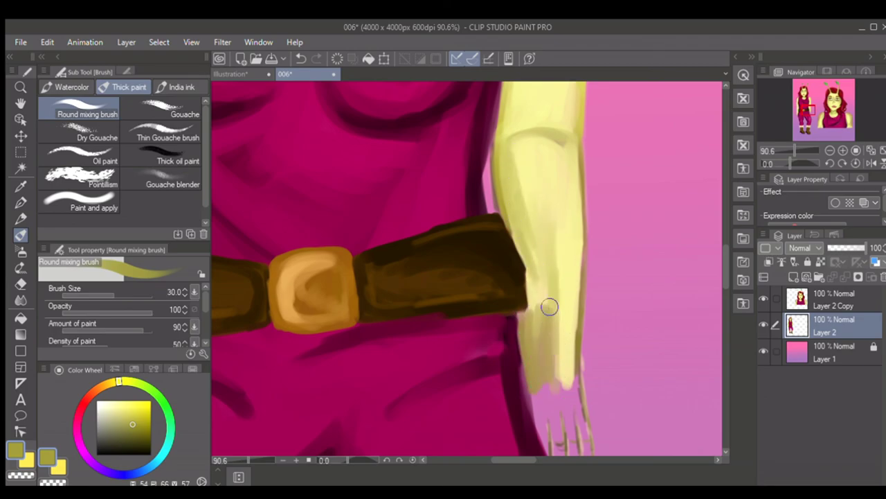
Sample the forearm's pale yellow and blend it over the right-hand inner forearm and wrist at brush size 30.
key(i)
click(553, 168)
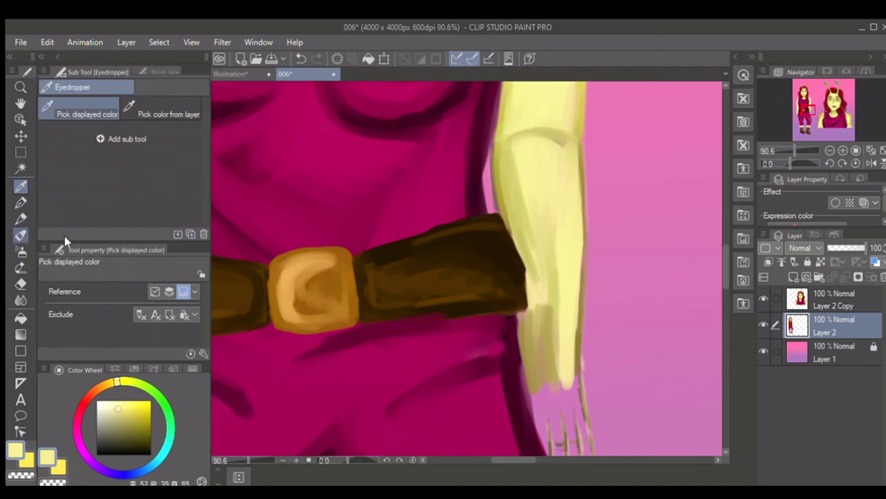
click(21, 234)
key(bracketleft)
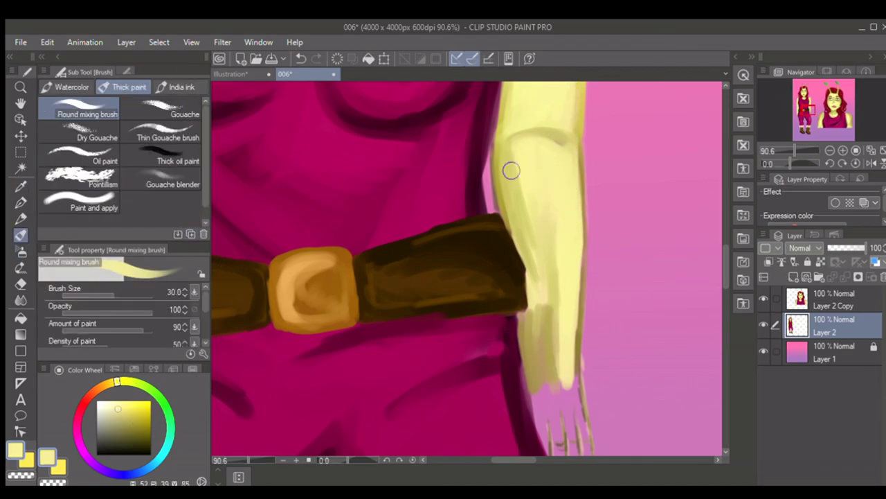
drag(525, 199, 539, 272)
mouse_move(533, 304)
mouse_down()
mouse_move(528, 377)
mouse_move(534, 368)
mouse_move(557, 372)
mouse_move(576, 412)
mouse_move(548, 336)
mouse_move(562, 353)
mouse_move(543, 382)
mouse_move(545, 353)
mouse_up()
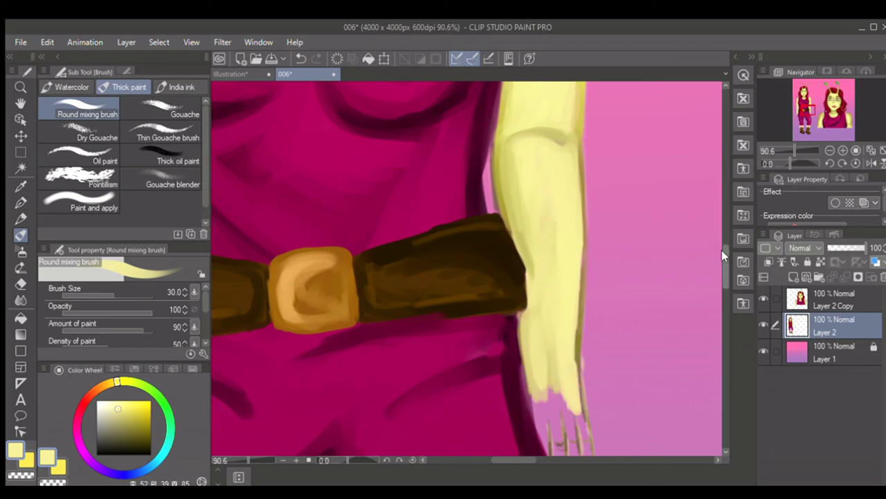
Fill the right-hand palm and fingers with pale yellow at brush size 17.
drag(725, 250, 721, 276)
scroll(682, 284, up, 1)
key(bracketleft)
mouse_move(522, 244)
mouse_down()
mouse_move(533, 298)
mouse_move(530, 250)
mouse_move(513, 223)
mouse_move(520, 212)
mouse_move(551, 299)
mouse_move(547, 266)
mouse_move(539, 263)
mouse_move(548, 323)
mouse_move(540, 298)
mouse_move(552, 264)
mouse_move(567, 323)
mouse_move(556, 283)
mouse_move(561, 304)
mouse_up()
mouse_move(562, 253)
mouse_down()
mouse_move(576, 318)
mouse_move(564, 225)
mouse_move(541, 232)
mouse_move(527, 211)
mouse_up()
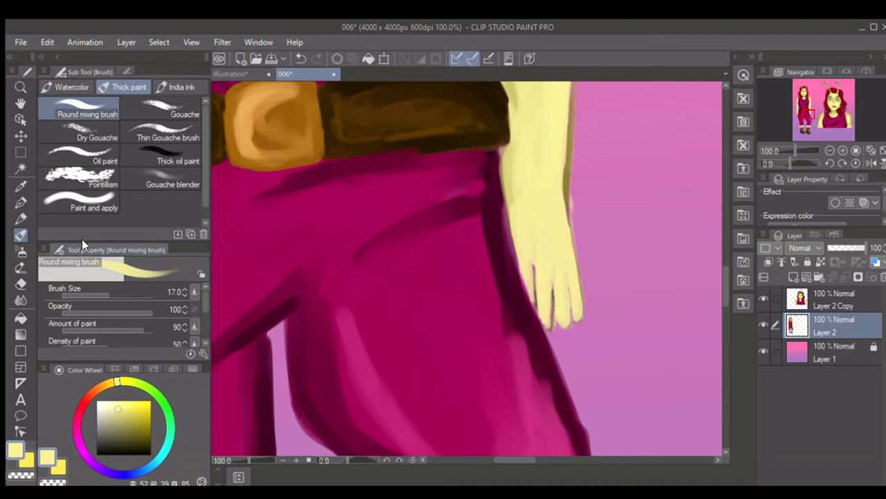
Choose a dark olive and shade the inner wrist and the gaps between the fingers of the right-hand hand.
click(137, 432)
key(bracketright)
key(bracketright)
key(bracketright)
mouse_move(506, 150)
mouse_down()
mouse_move(518, 240)
mouse_move(537, 275)
mouse_move(536, 256)
mouse_move(534, 279)
mouse_move(538, 303)
mouse_up()
key(bracketleft)
drag(555, 273, 552, 324)
Define the finger edges and knuckles of the right-hand hand in olive at brush sizes 17, 15 and 12.
key(bracketleft)
key(bracketleft)
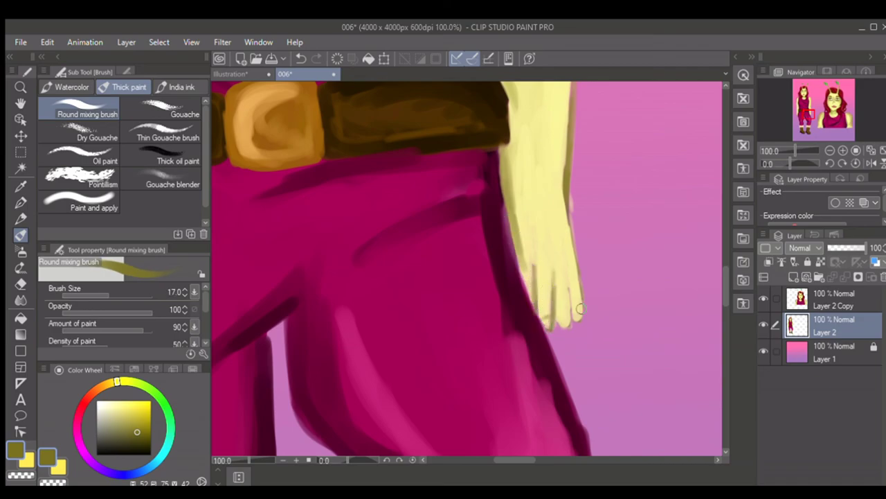
drag(569, 286, 568, 329)
key(bracketleft)
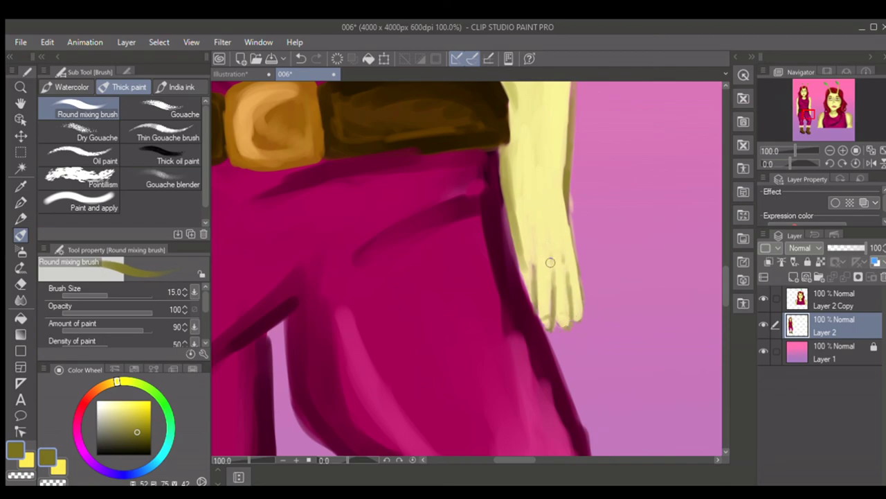
key(bracketleft)
key(bracketleft)
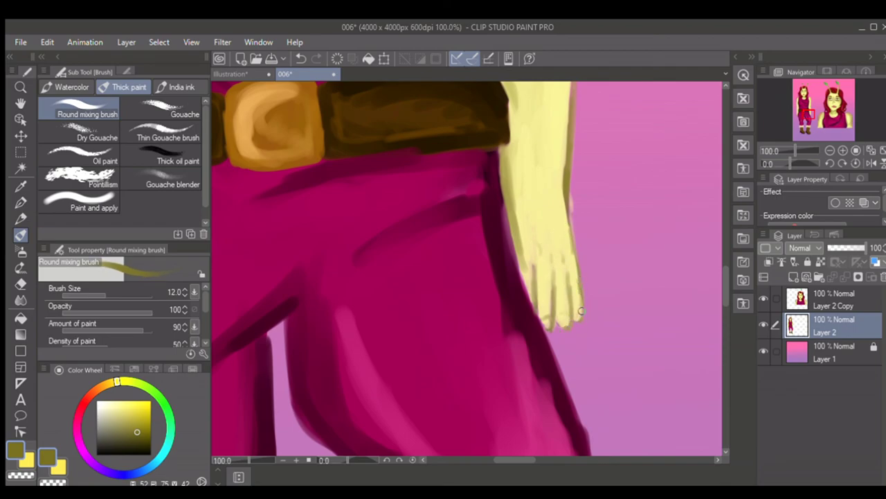
Shade the back of the right-hand hand and the forearm below the elbow with a larger olive brush, up to size 50.
key(bracketright)
key(bracketright)
key(bracketright)
key(bracketright)
key(bracketright)
key(bracketright)
mouse_move(508, 187)
mouse_down()
mouse_move(512, 152)
mouse_move(538, 192)
mouse_move(570, 104)
mouse_move(558, 195)
mouse_move(564, 242)
mouse_up()
drag(723, 272, 722, 248)
key(bracketright)
key(bracketright)
mouse_move(551, 198)
mouse_down()
mouse_move(490, 211)
mouse_move(529, 181)
mouse_move(507, 185)
mouse_move(494, 165)
mouse_move(486, 167)
mouse_move(486, 151)
mouse_move(562, 219)
mouse_move(547, 202)
mouse_move(563, 317)
mouse_move(553, 249)
mouse_move(528, 282)
mouse_up()
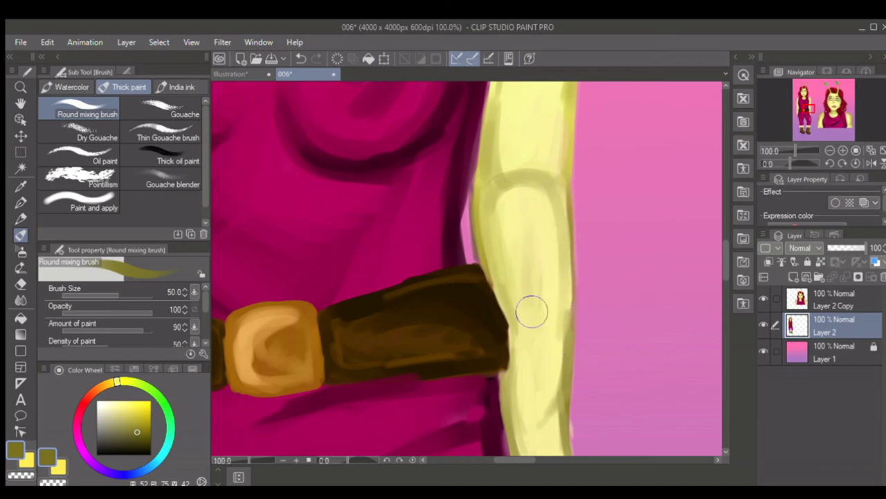
Shade the right-hand upper arm and shoulder in olive with the round mixing brush at size 70.
drag(724, 256, 722, 229)
key(bracketright)
key(bracketright)
mouse_move(514, 183)
mouse_down()
mouse_move(518, 321)
mouse_move(492, 408)
mouse_up()
drag(722, 257, 722, 246)
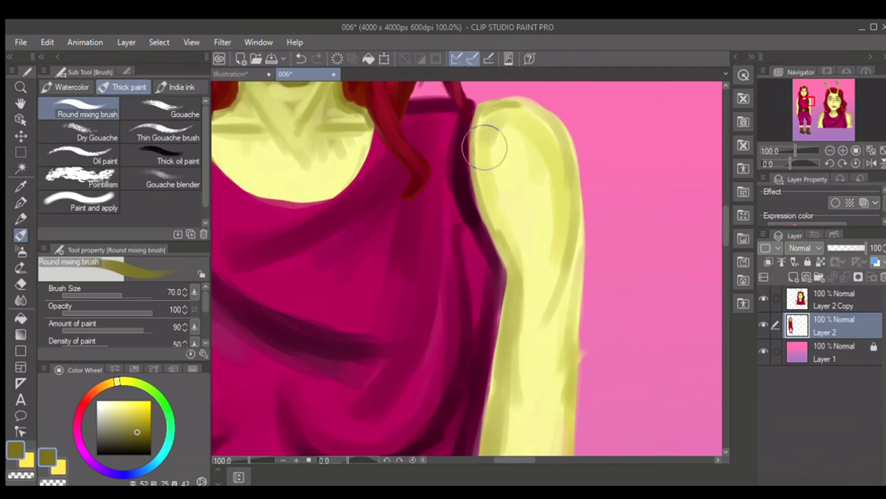
Sample the left-hand forearm's pale yellow and lighten the right-hand forearm just below the elbow at brush size 40.
scroll(238, 454, down, 2)
click(241, 459)
drag(723, 248, 723, 272)
key(bracketleft)
key(bracketleft)
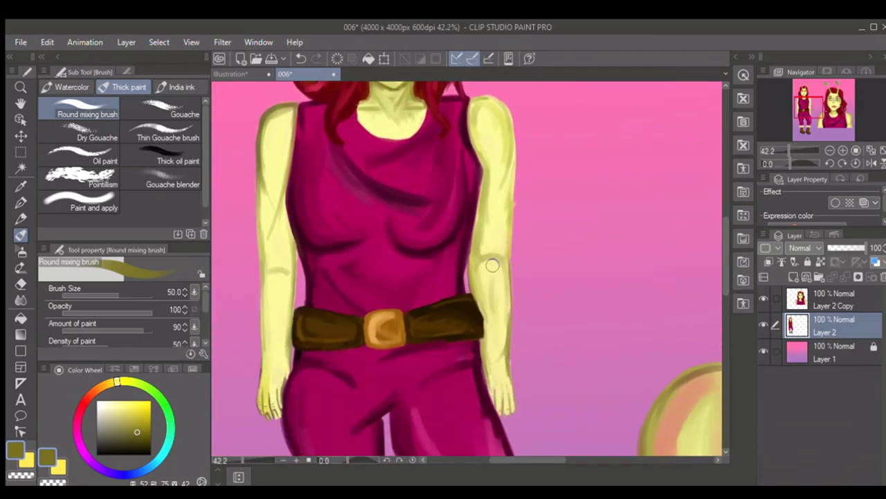
key(i)
click(259, 306)
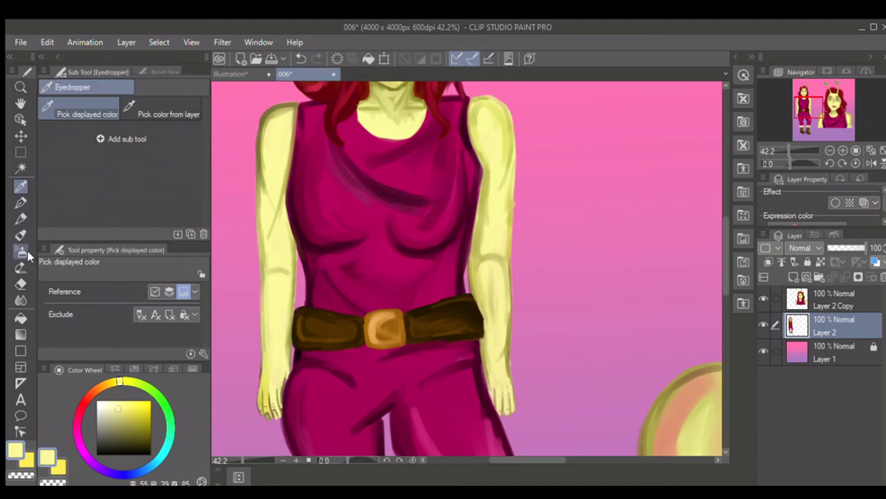
key(b)
drag(491, 273, 490, 313)
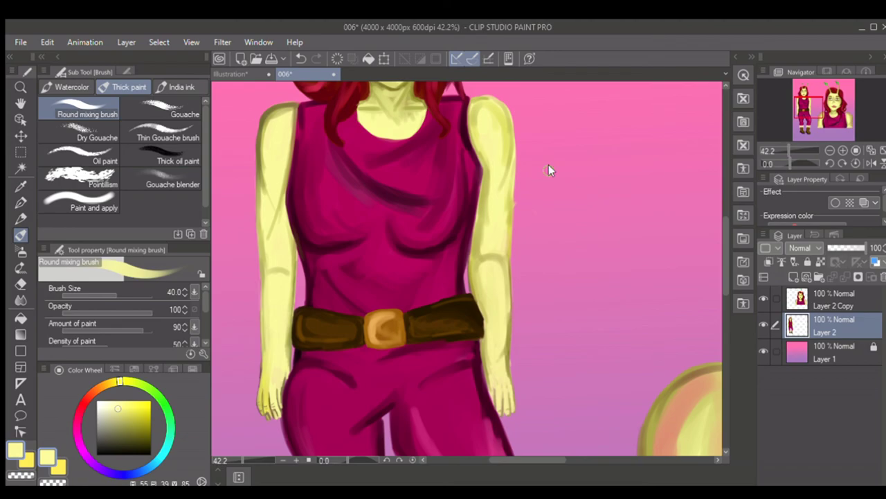
Erase stray paint outside the right-hand arm and smooth the left-hand forearm's outer edge in pale yellow at brush size 50.
click(20, 283)
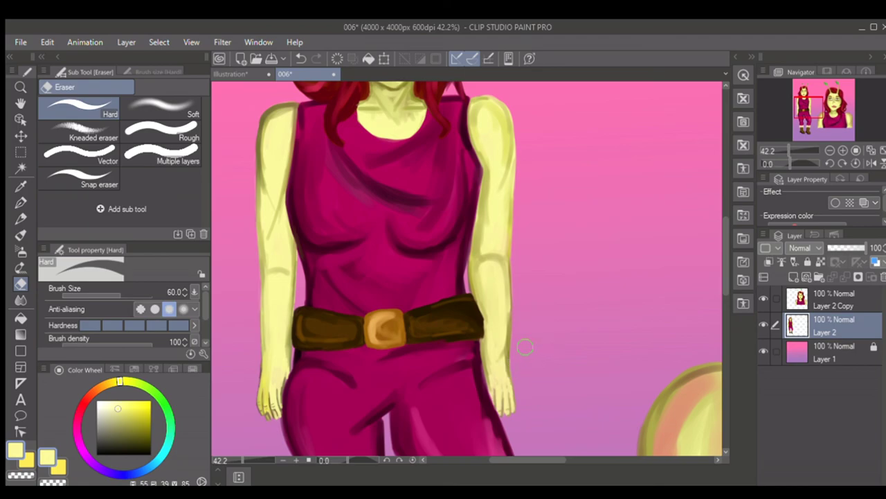
key(b)
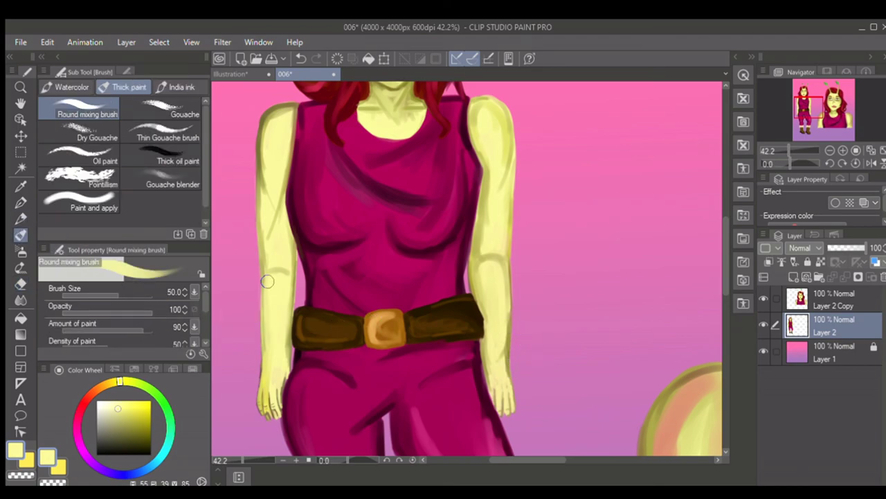
drag(264, 279, 265, 351)
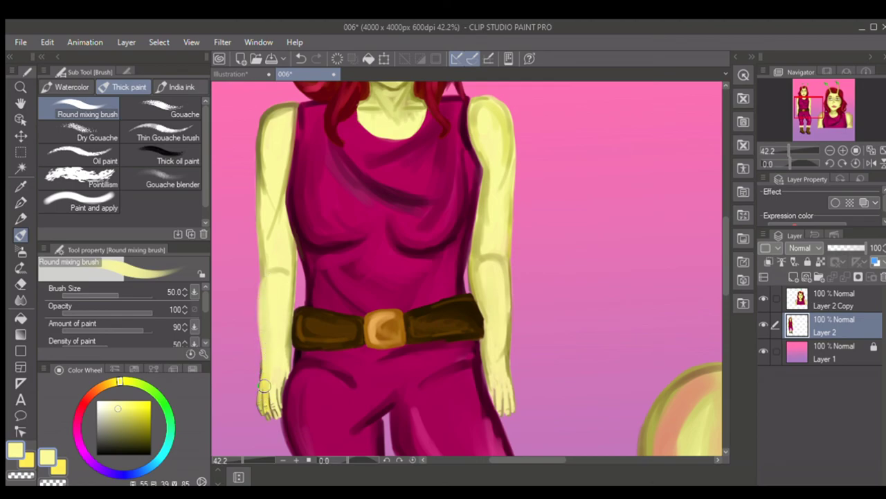
Sample the muted yellow shading of the left-hand arm for the round mixing brush and check the whole illustration.
click(20, 185)
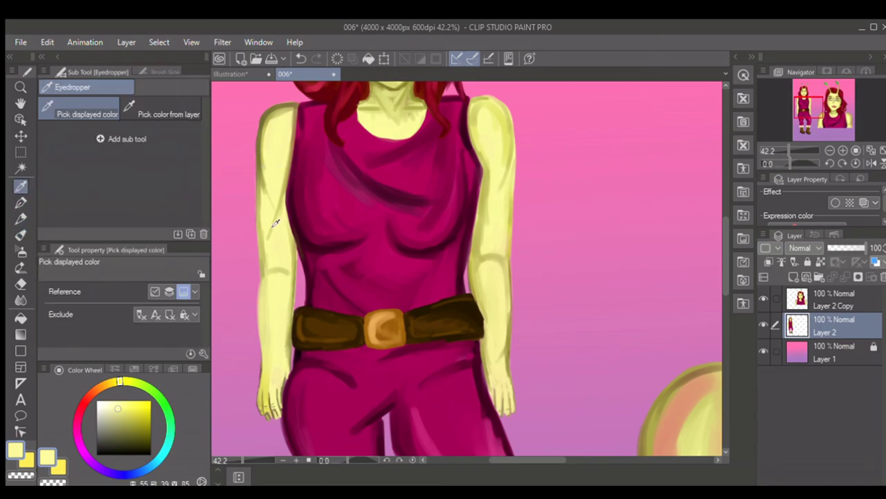
key(b)
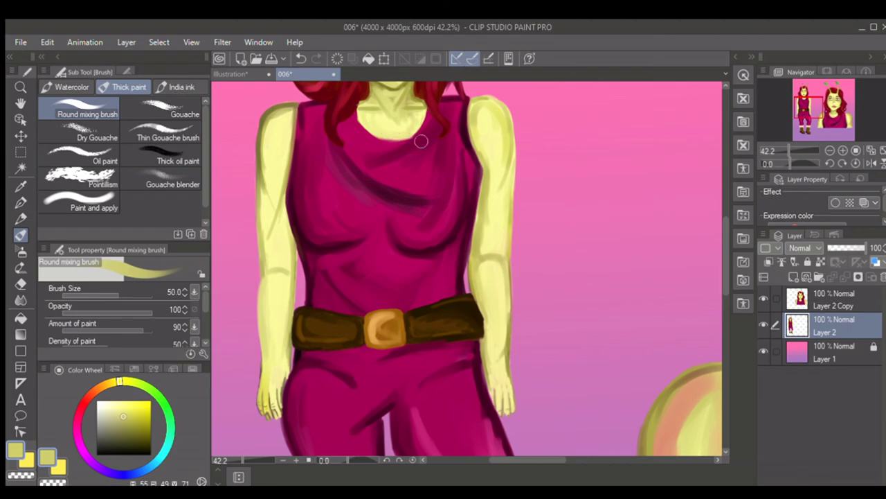
drag(237, 457, 230, 457)
drag(523, 459, 548, 459)
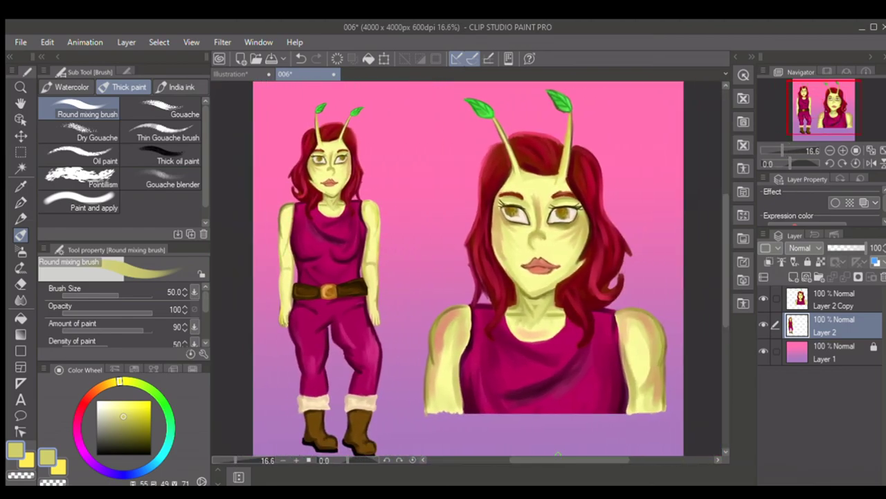